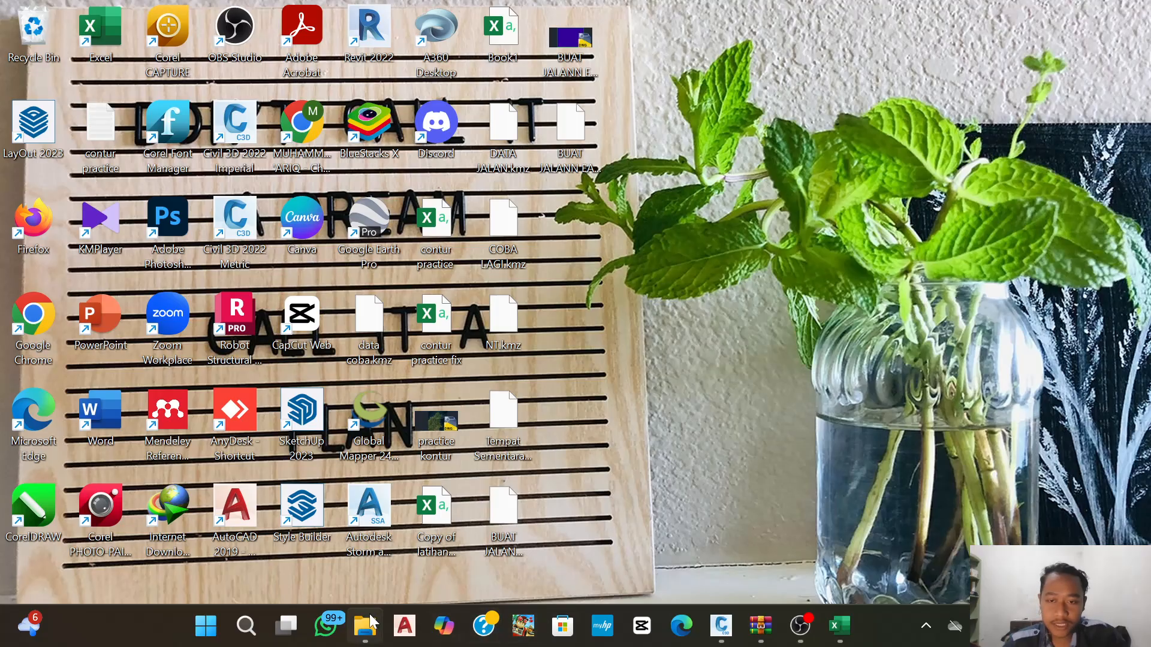
- Switch to File Explorer and review the drawing and point workbook in the DATA LATIHAN folder
{"action": "mouse_move", "coordinate": [365, 625]}
{"action": "left_click", "coordinate": [364, 547]}
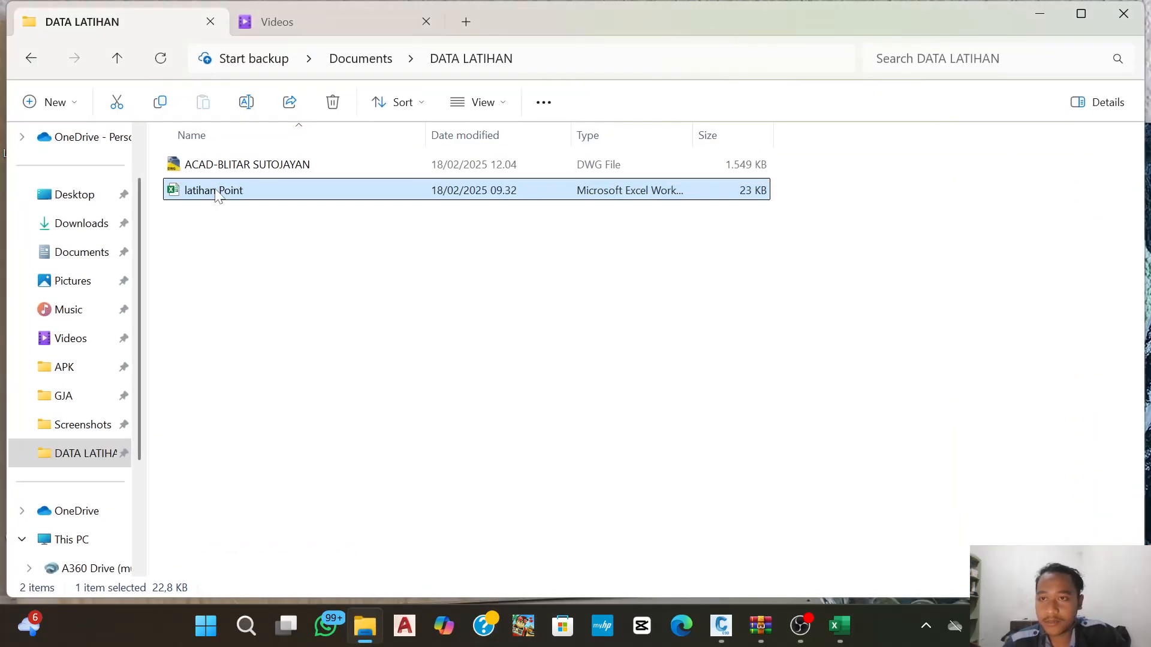
{"action": "left_click", "coordinate": [240, 168]}
{"action": "left_click", "coordinate": [250, 199]}
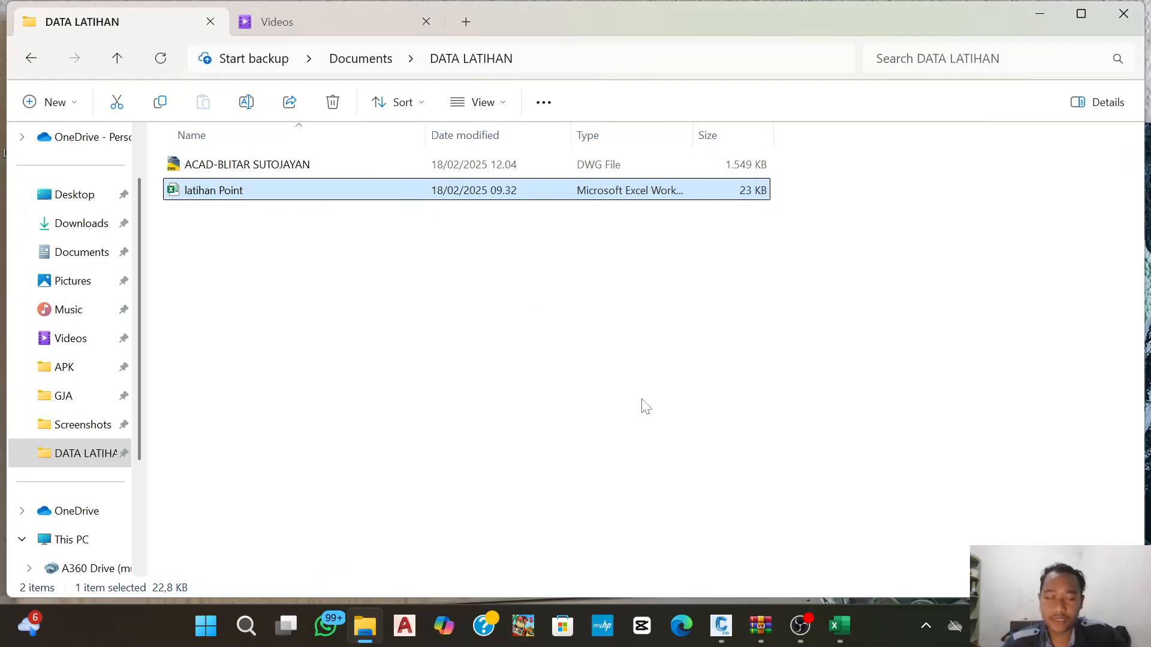
- Switch to the latihan Point workbook in Excel and copy the point data in B2:F195 of Sheet1, without the header row
{"action": "mouse_move", "coordinate": [839, 626]}
{"action": "left_click", "coordinate": [824, 532]}
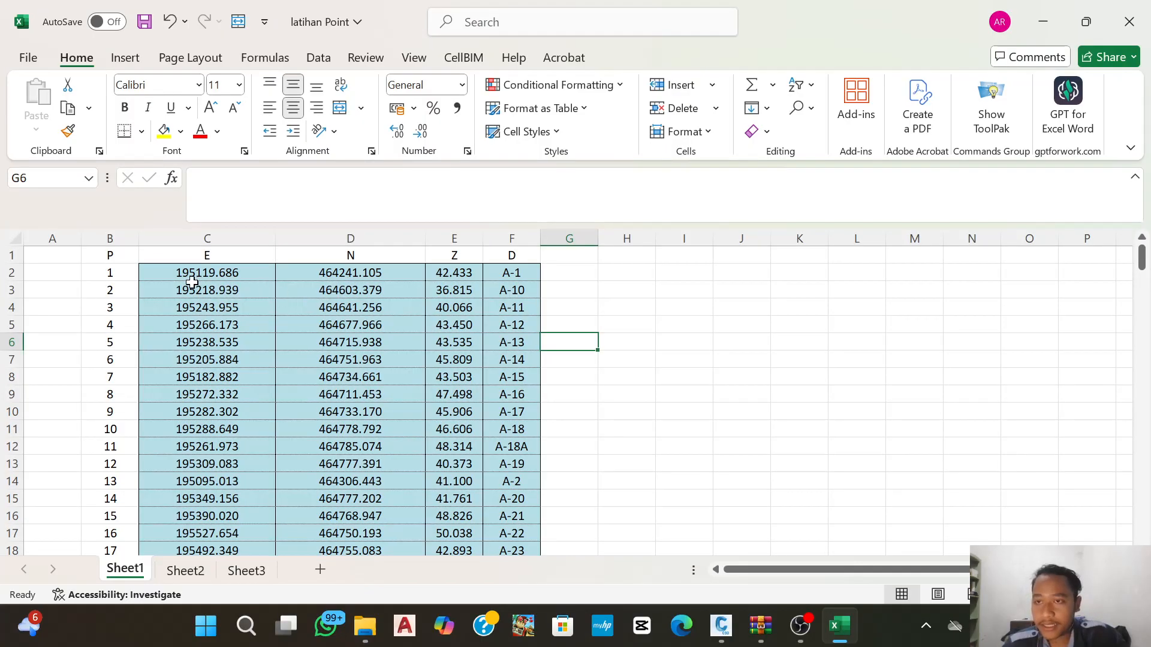
{"action": "key", "text": "Right"}
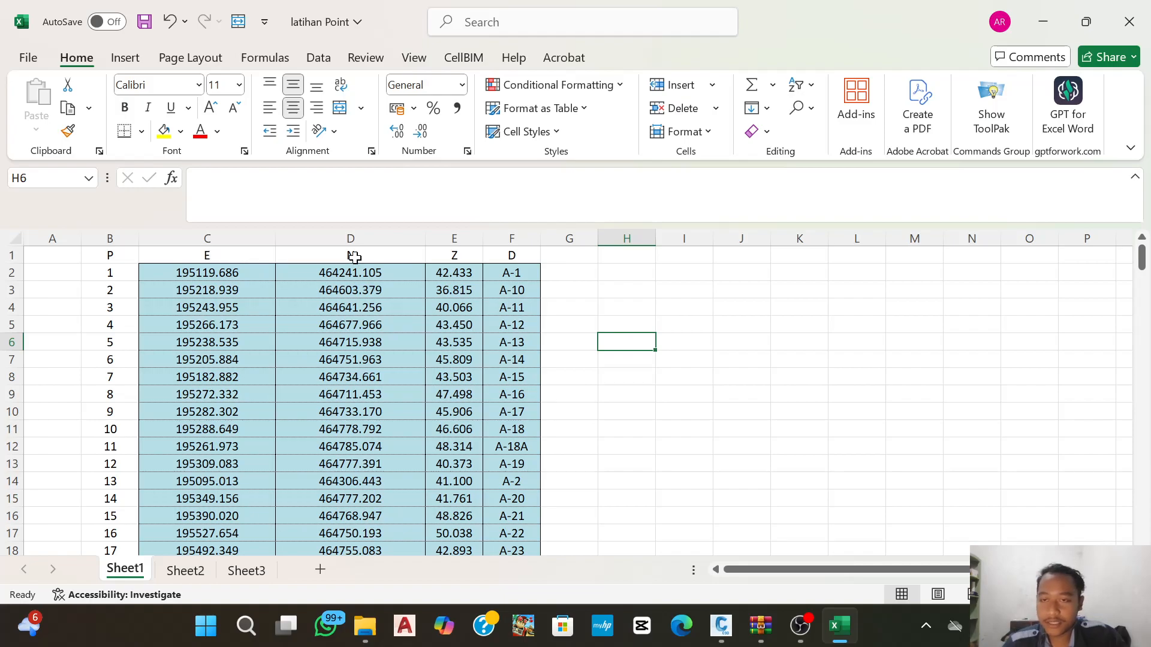
{"action": "left_click", "coordinate": [362, 288]}
{"action": "left_click", "coordinate": [358, 273]}
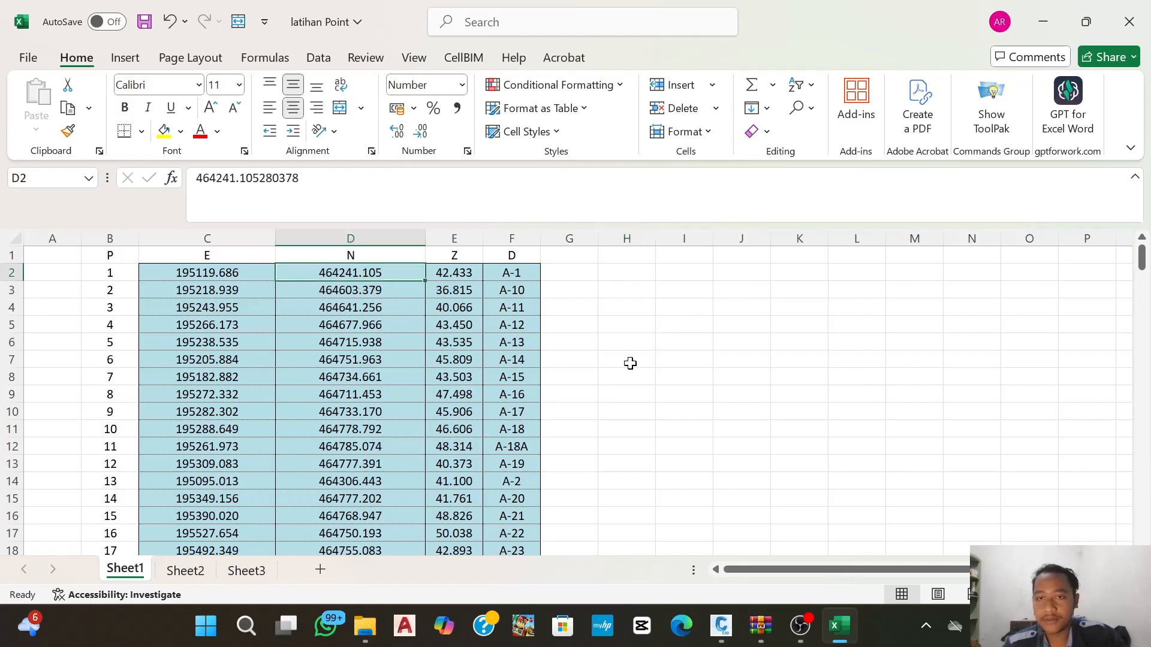
{"action": "left_click", "coordinate": [628, 363]}
{"action": "left_click", "coordinate": [124, 276]}
{"action": "left_click_drag", "start_coordinate": [124, 276], "coordinate": [507, 516]}
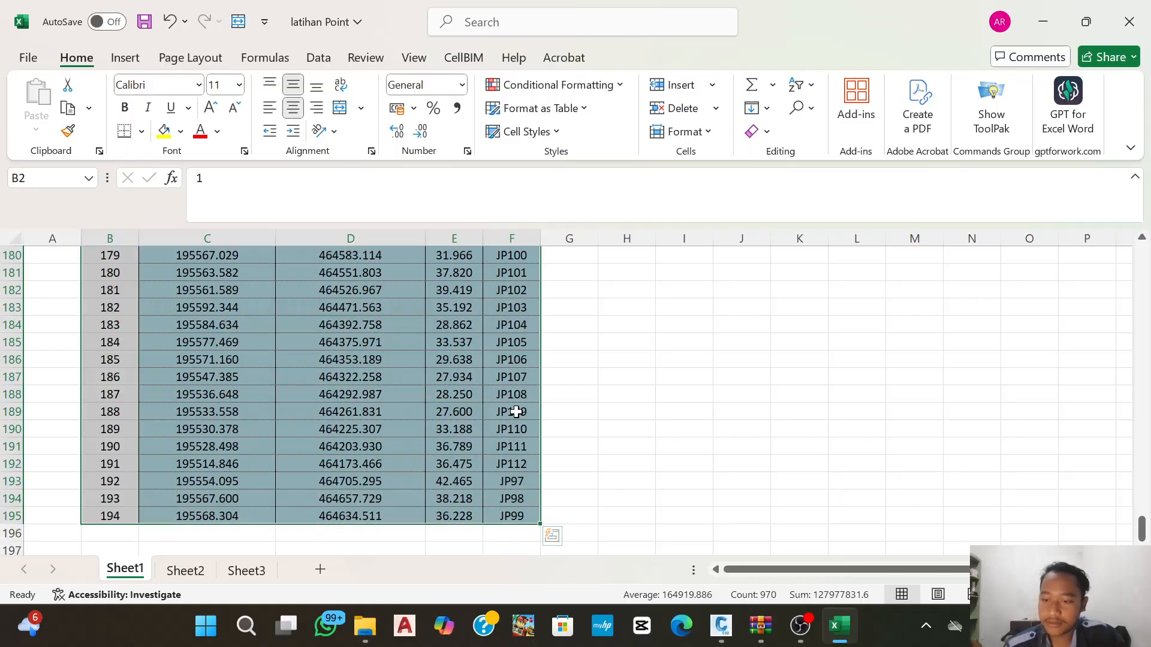
{"action": "key", "text": "ctrl+c"}
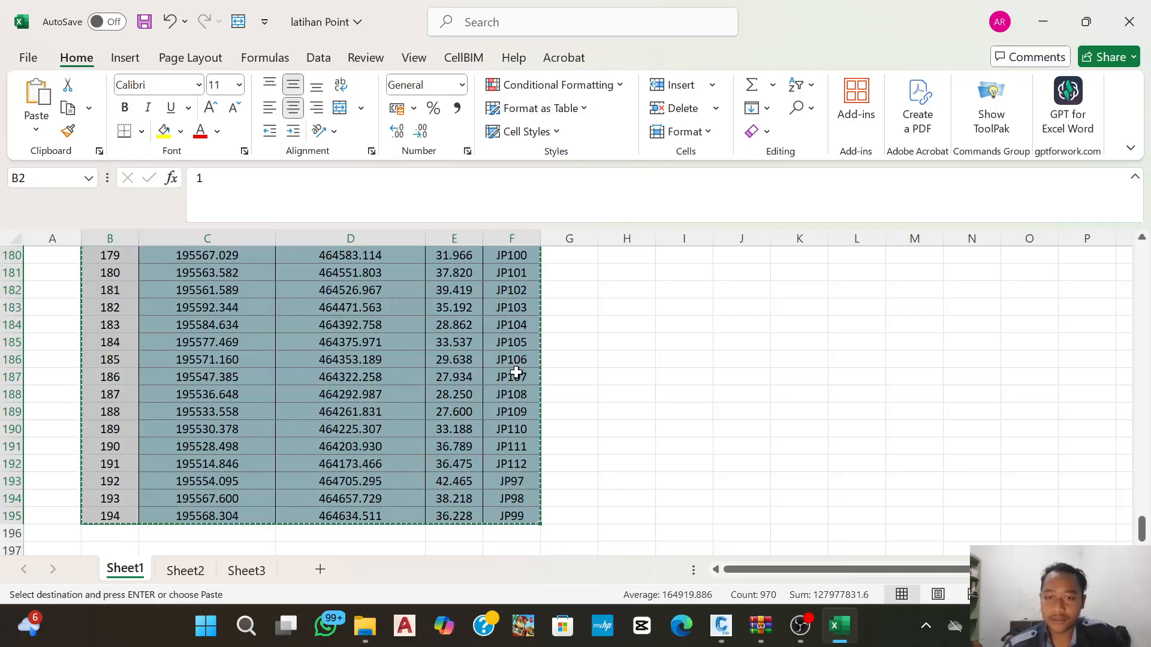
- Open Notepad and paste the copied point data into a new blank document
{"action": "left_click", "coordinate": [246, 625]}
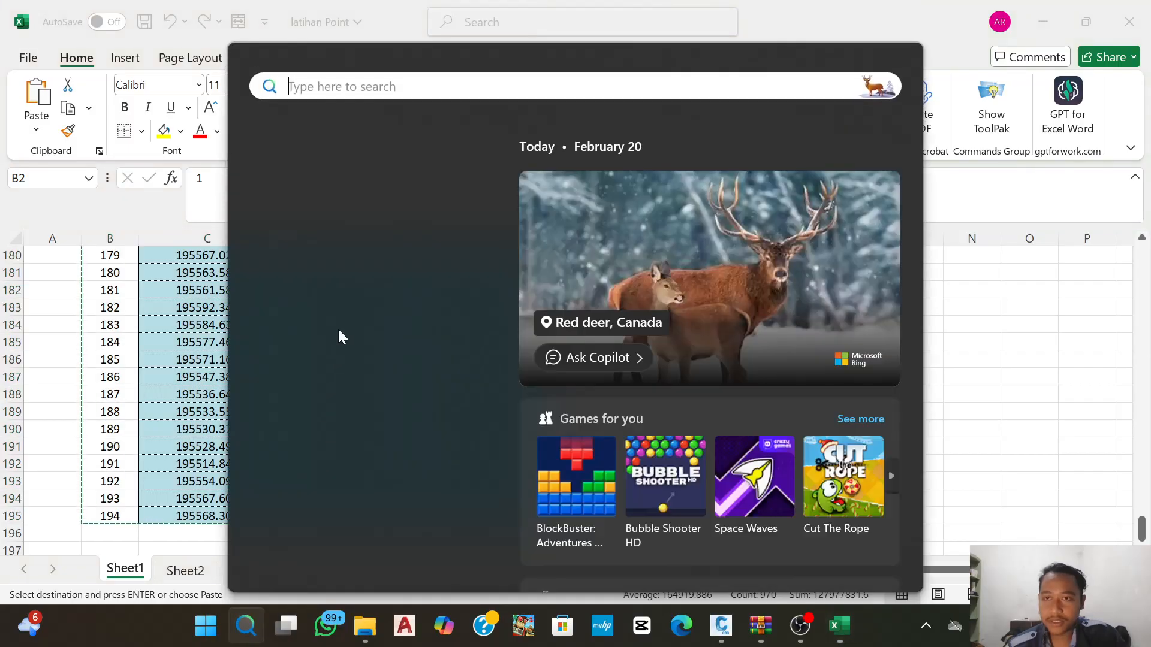
{"action": "left_click", "coordinate": [358, 184]}
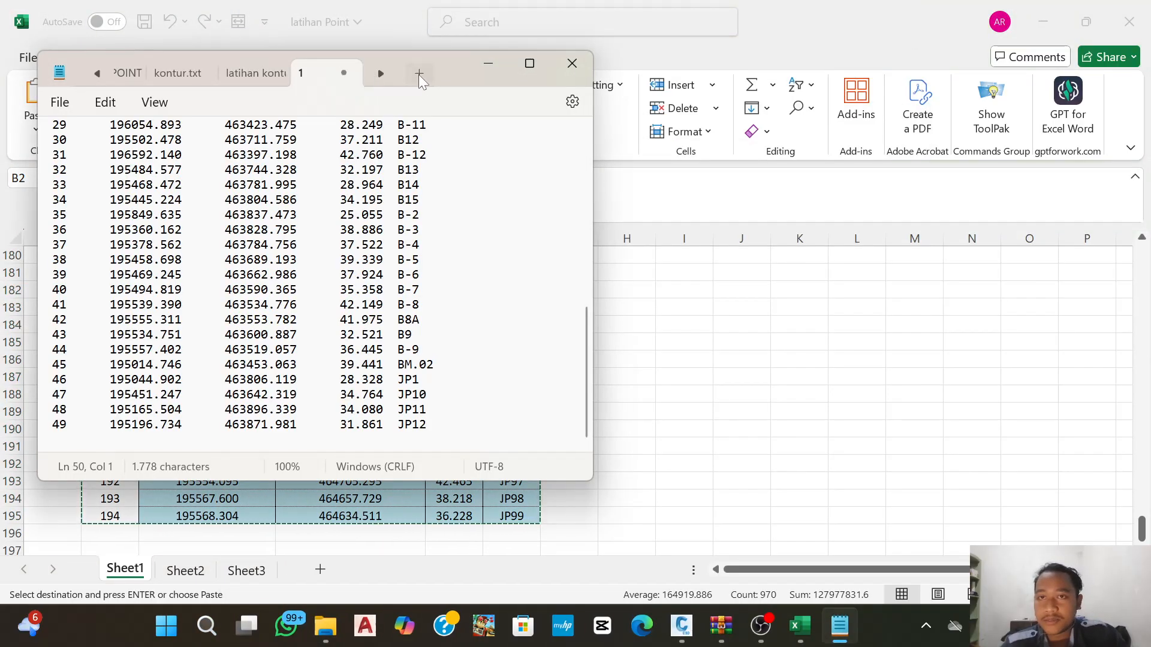
{"action": "left_click", "coordinate": [419, 73]}
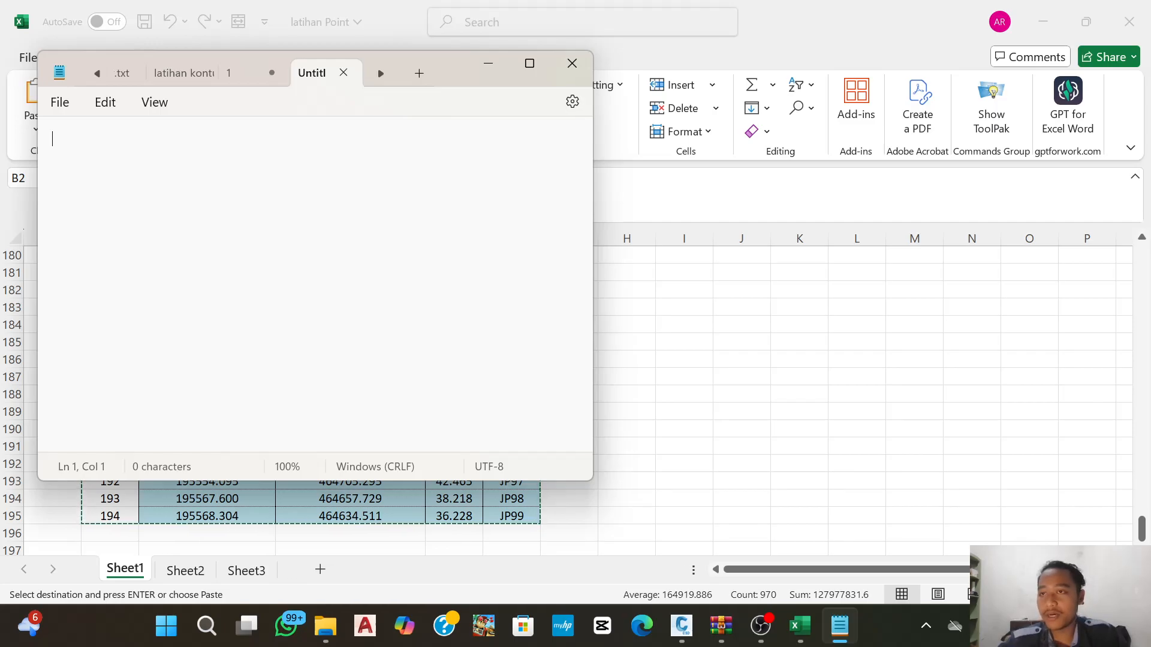
{"action": "key", "text": "ctrl+v"}
{"action": "scroll", "coordinate": [306, 234], "scroll_direction": "up", "scroll_amount": 20}
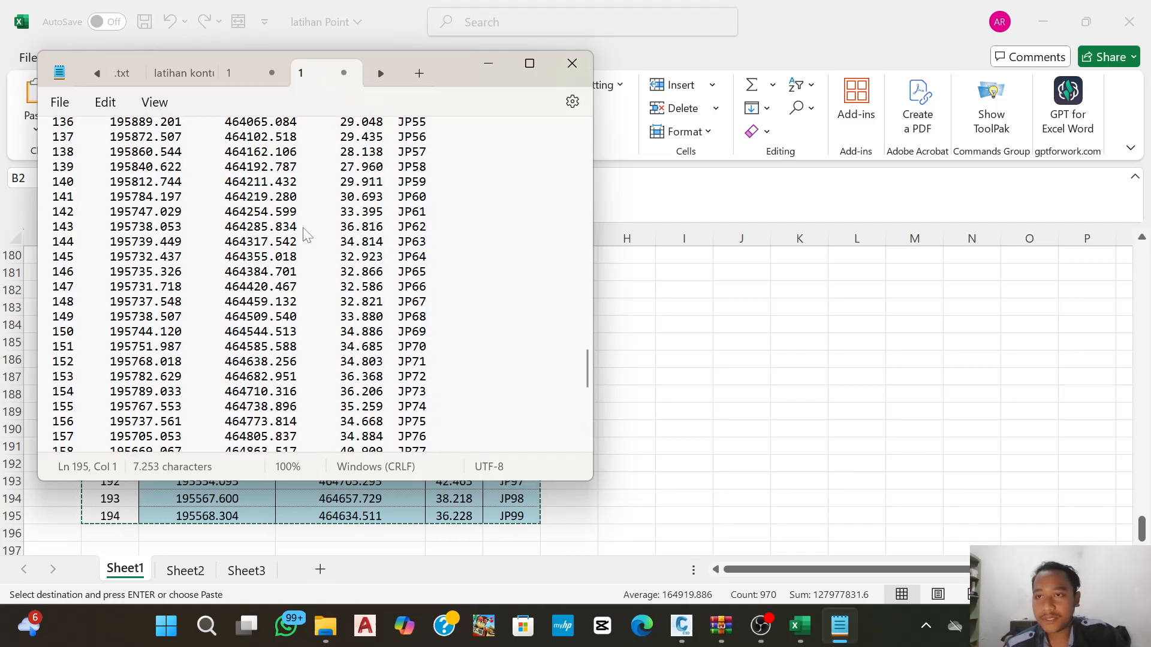
{"action": "scroll", "coordinate": [305, 234], "scroll_direction": "up", "scroll_amount": 17}
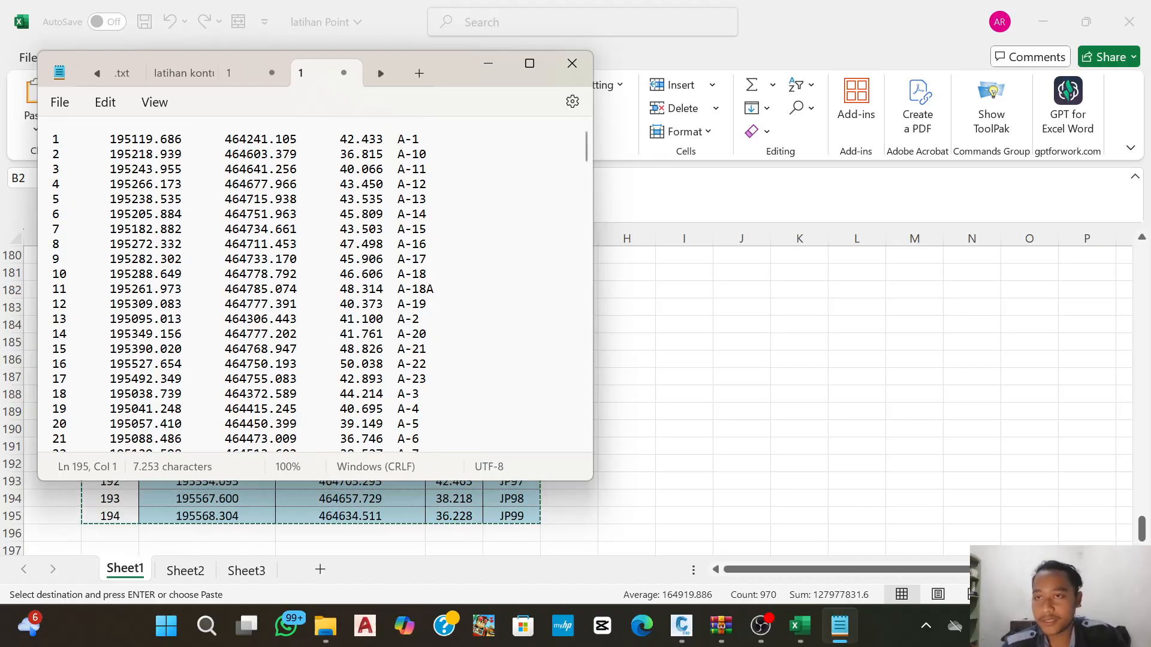
{"action": "left_click", "coordinate": [454, 190]}
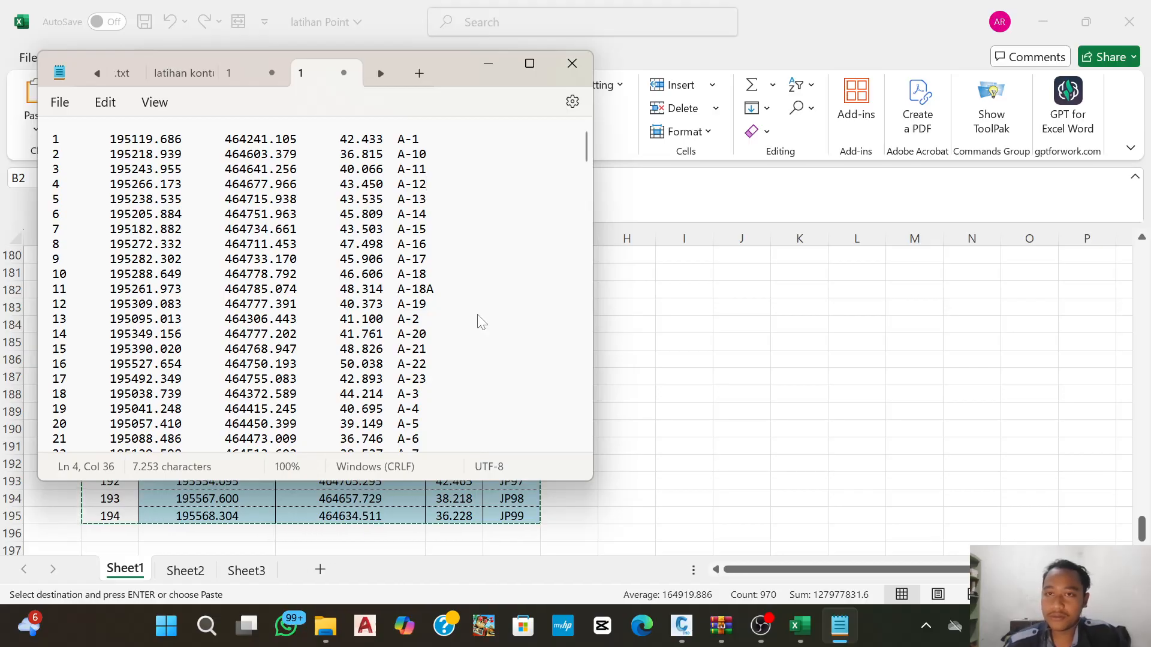
- Save the text document as "data latihan" in the DATA LATIHAN folder under Documents and close Notepad
{"action": "key", "text": "ctrl+s"}
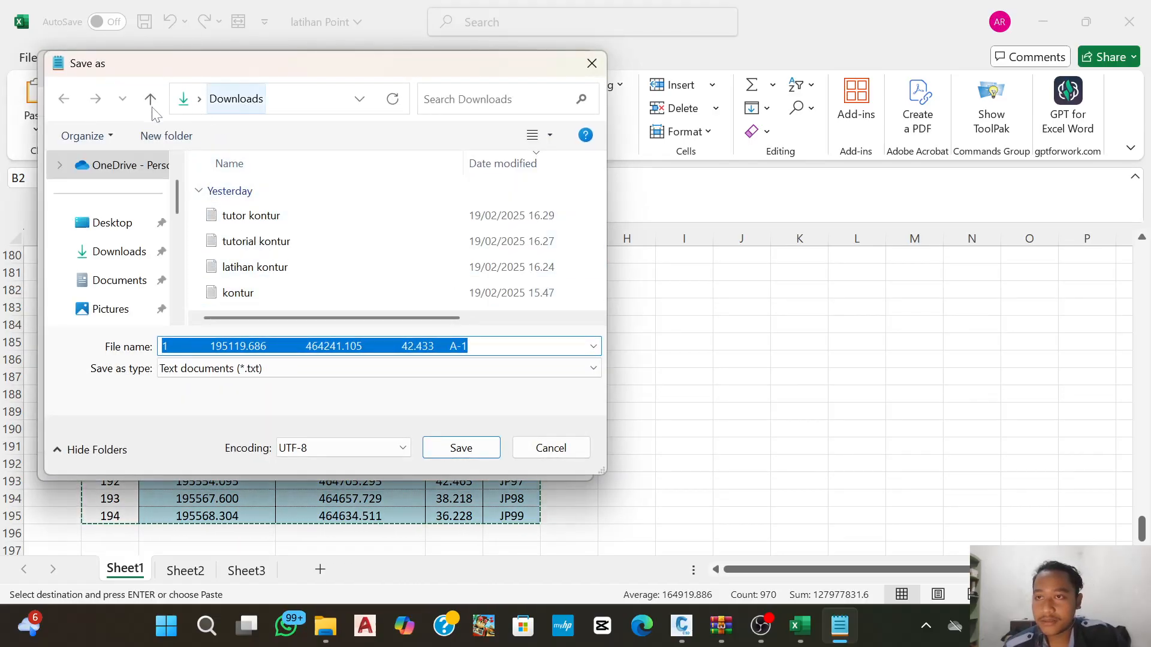
{"action": "left_click", "coordinate": [138, 281]}
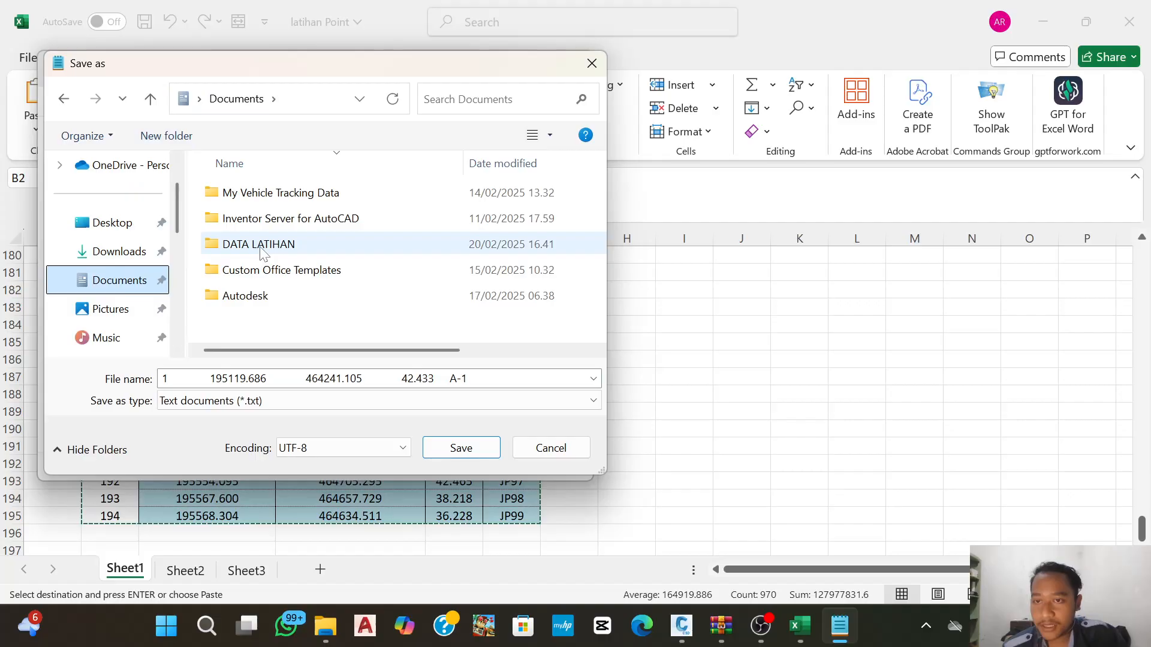
{"action": "double_click", "coordinate": [262, 247]}
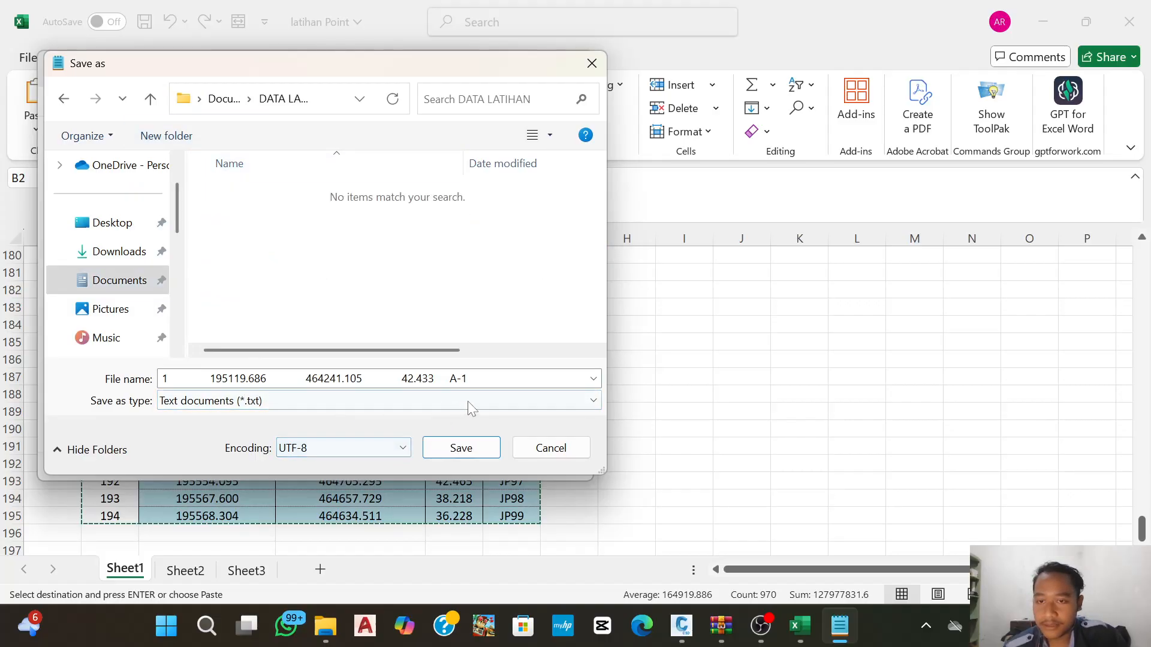
{"action": "left_click", "coordinate": [460, 381]}
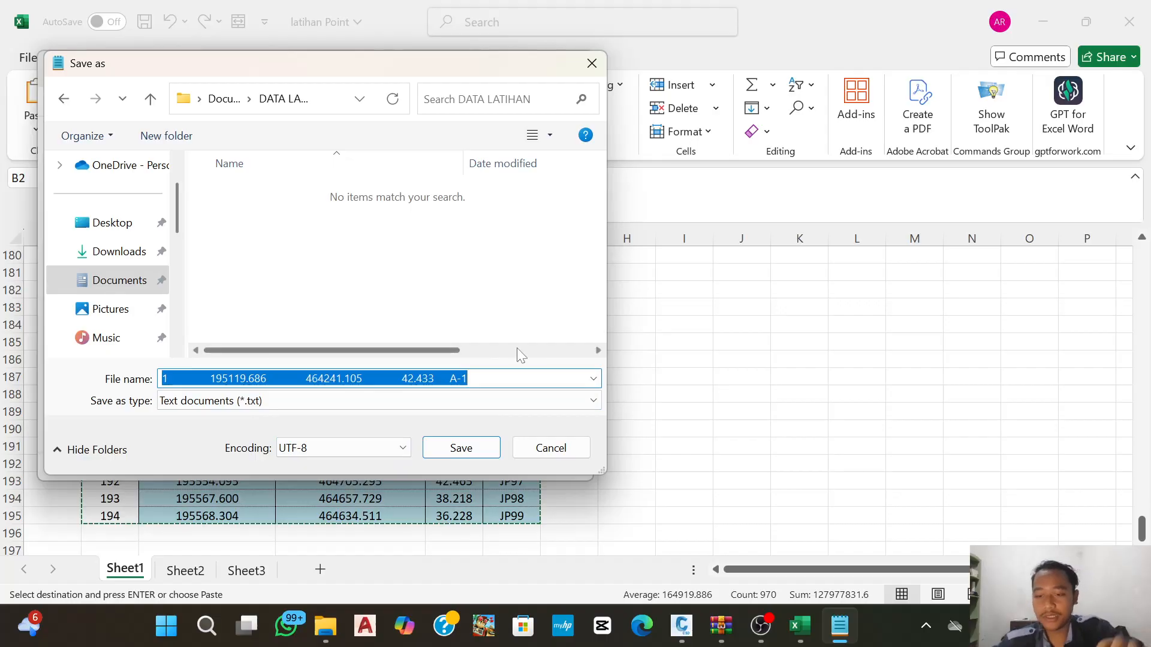
{"action": "type", "text": "data latihan"}
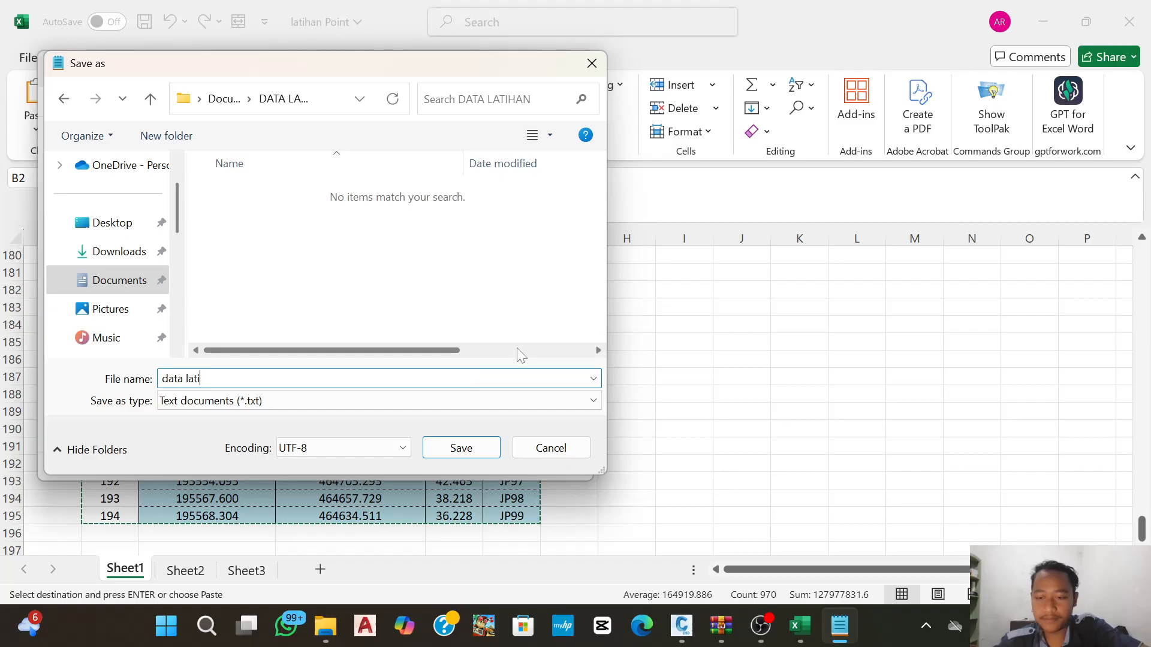
{"action": "left_click", "coordinate": [460, 450]}
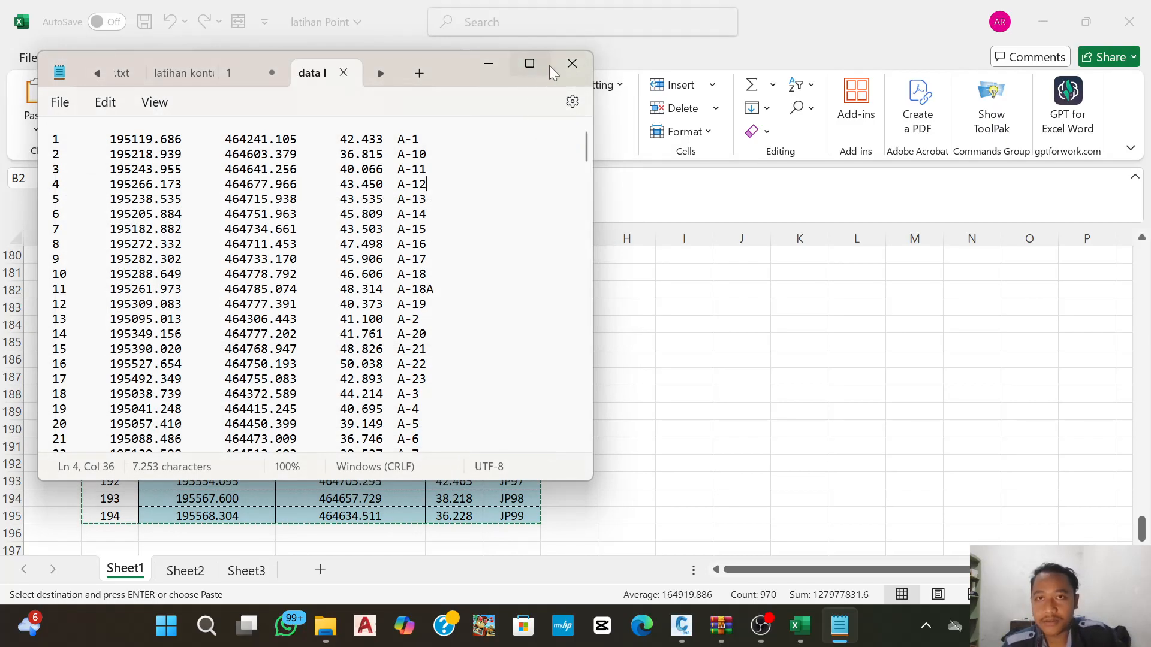
{"action": "left_click", "coordinate": [572, 63]}
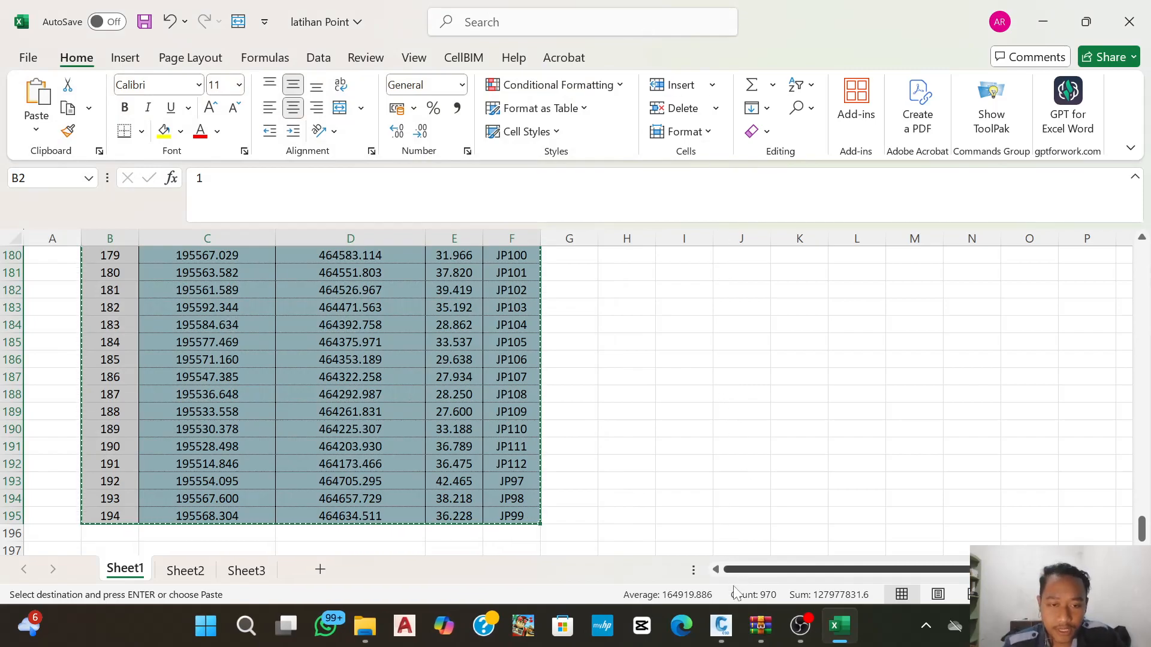
- Switch to Civil 3D and show Prospector, Settings and Survey in the Toolspace, with Prospector active
{"action": "mouse_move", "coordinate": [721, 626]}
{"action": "left_click", "coordinate": [705, 537]}
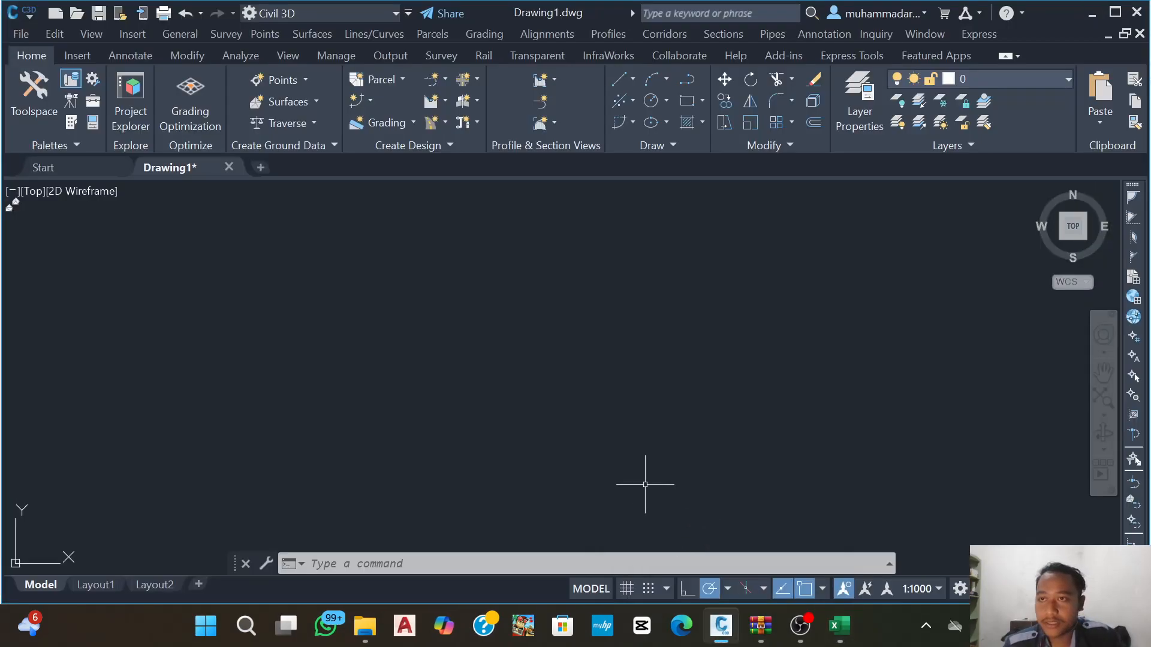
{"action": "left_click", "coordinate": [71, 85]}
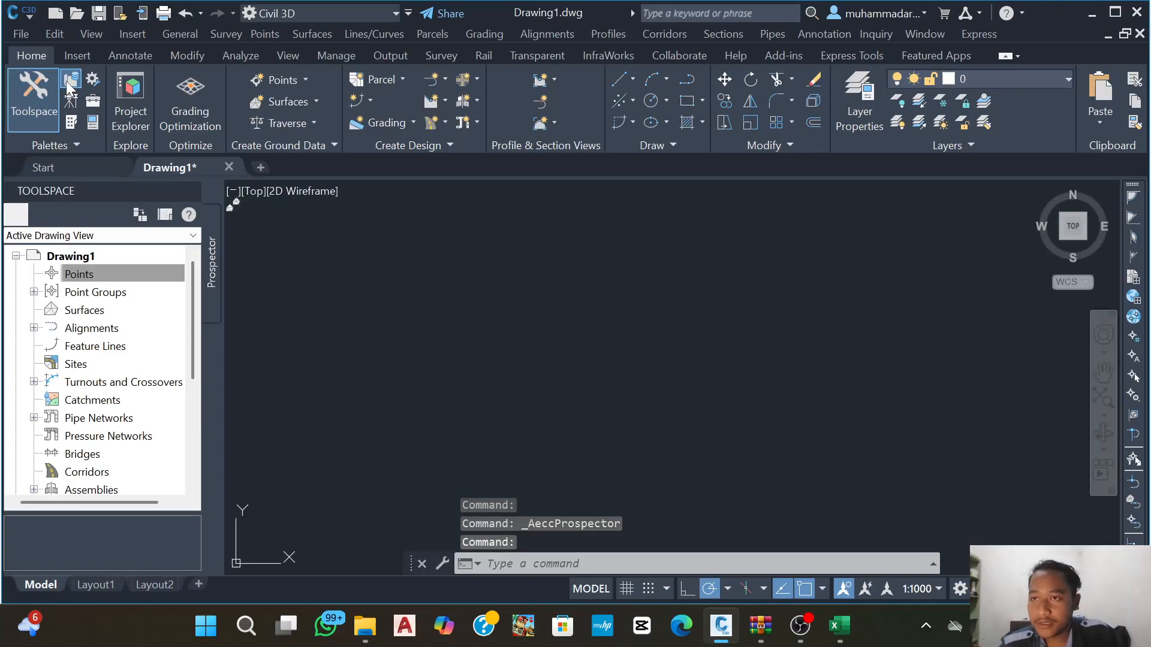
{"action": "left_click", "coordinate": [93, 82]}
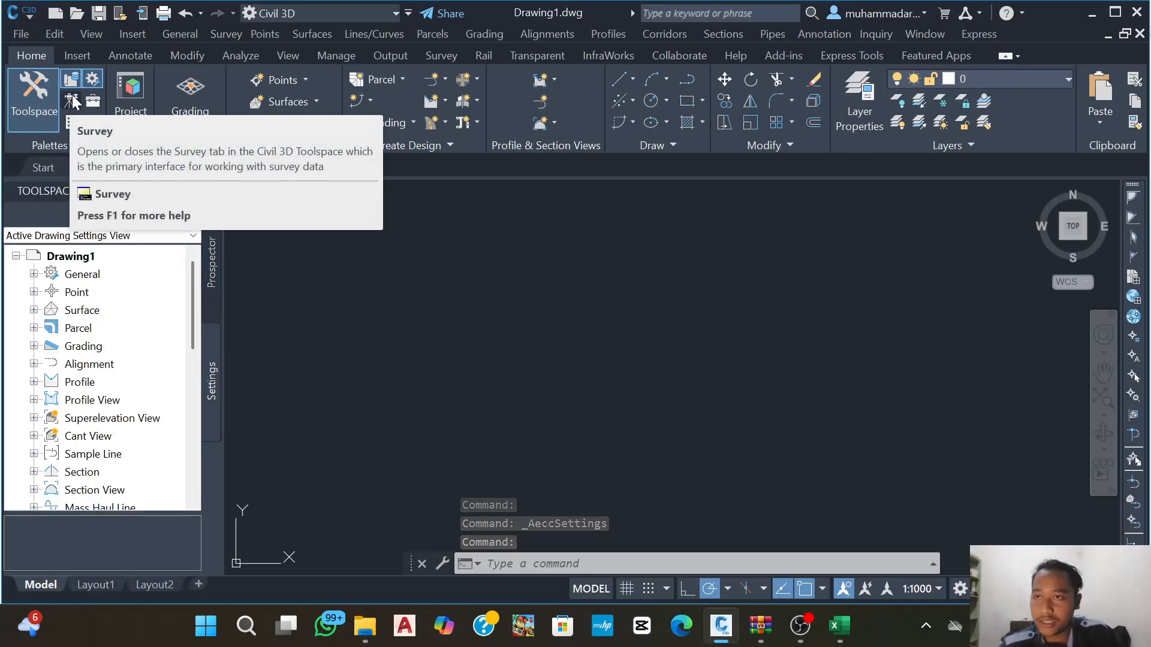
{"action": "left_click", "coordinate": [73, 101]}
{"action": "left_click", "coordinate": [213, 257]}
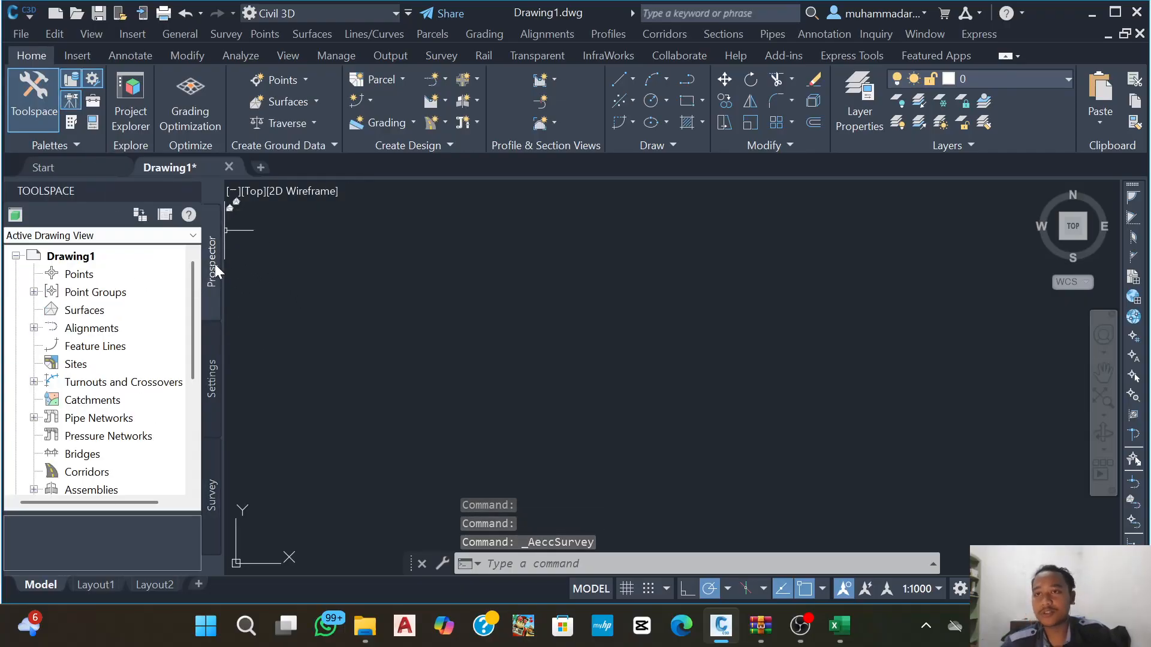
{"action": "left_click", "coordinate": [674, 285]}
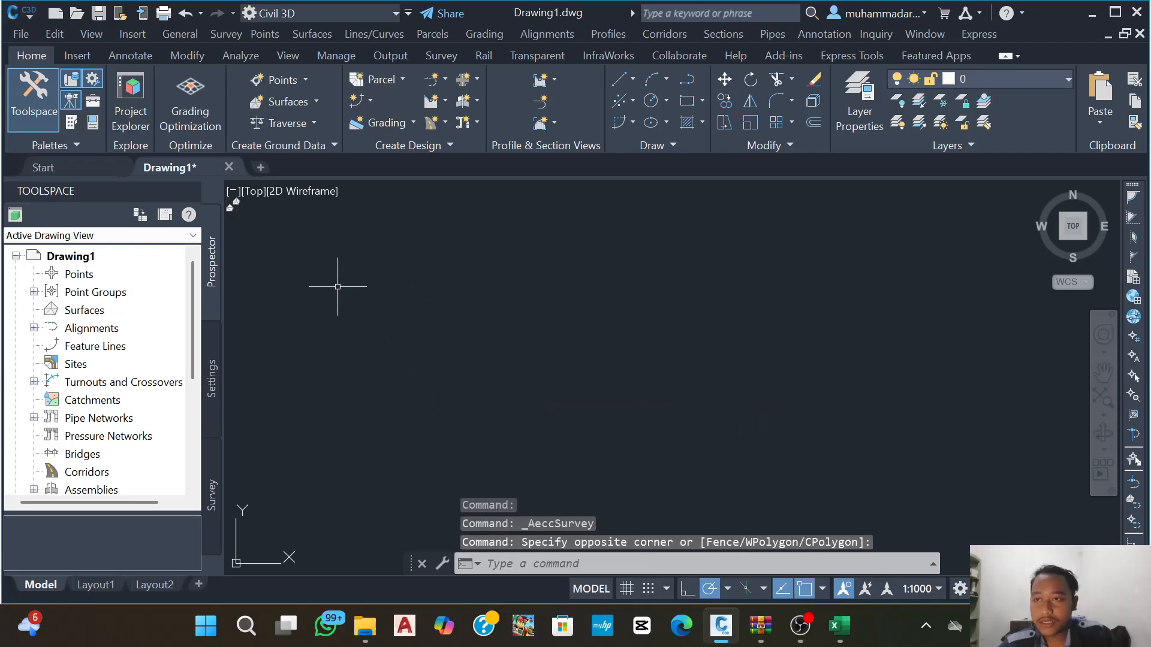
- Start creating points from the drawing's Points collection and open the Import Points dialog
{"action": "right_click", "coordinate": [74, 275]}
{"action": "right_click", "coordinate": [67, 275]}
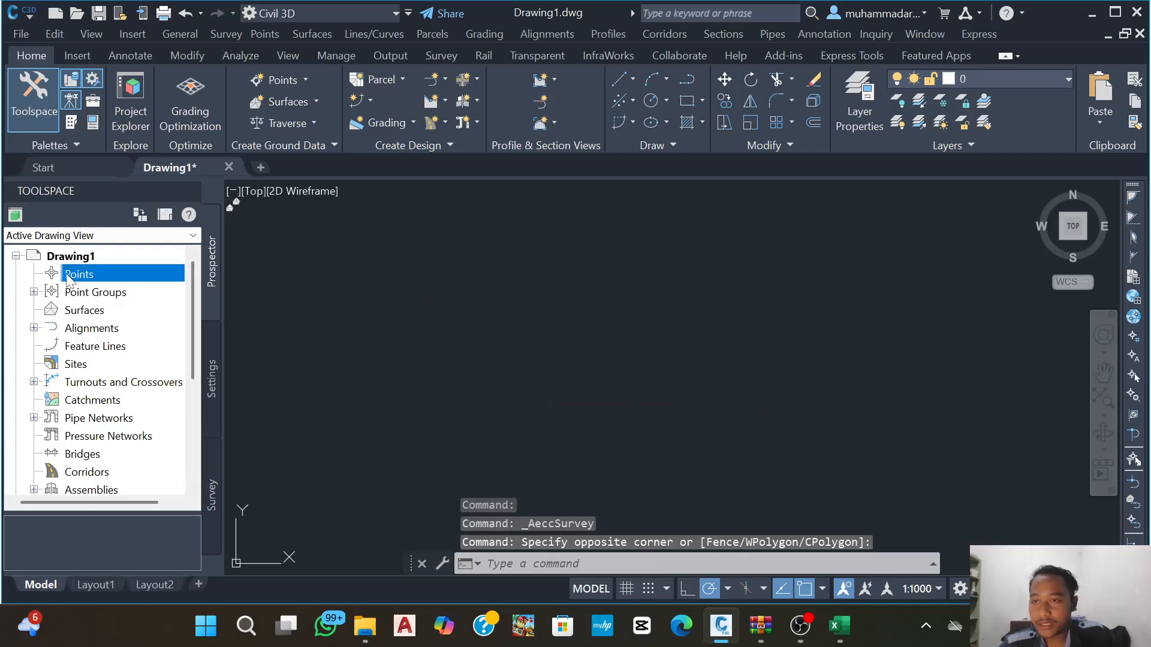
{"action": "left_click", "coordinate": [106, 286]}
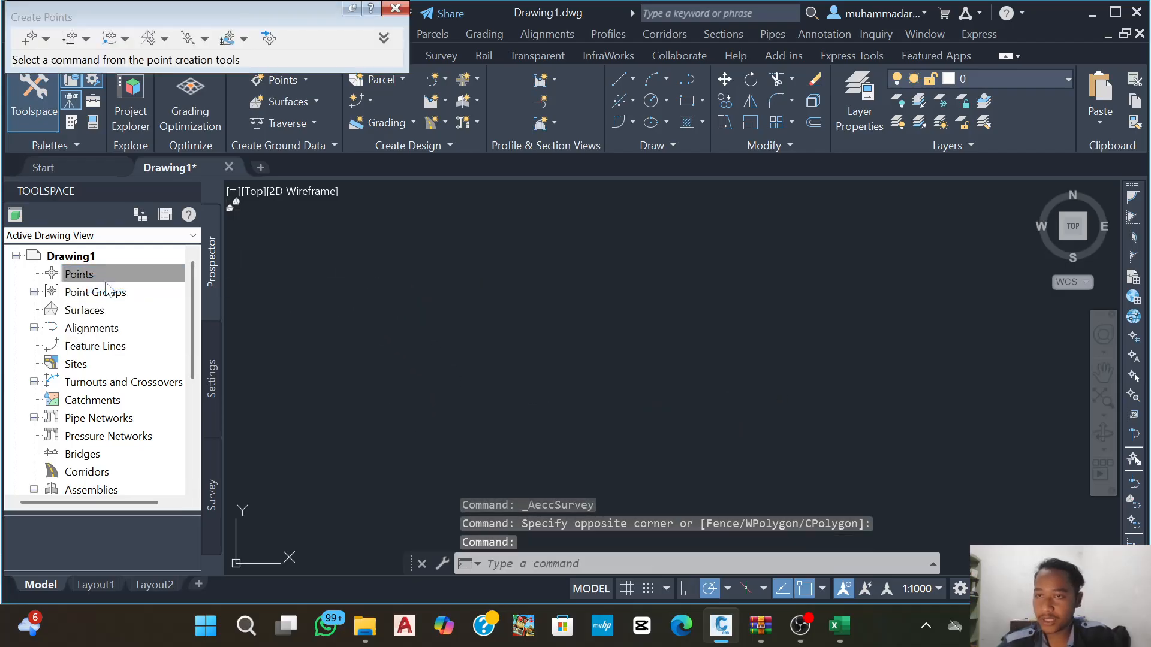
{"action": "left_click", "coordinate": [269, 39]}
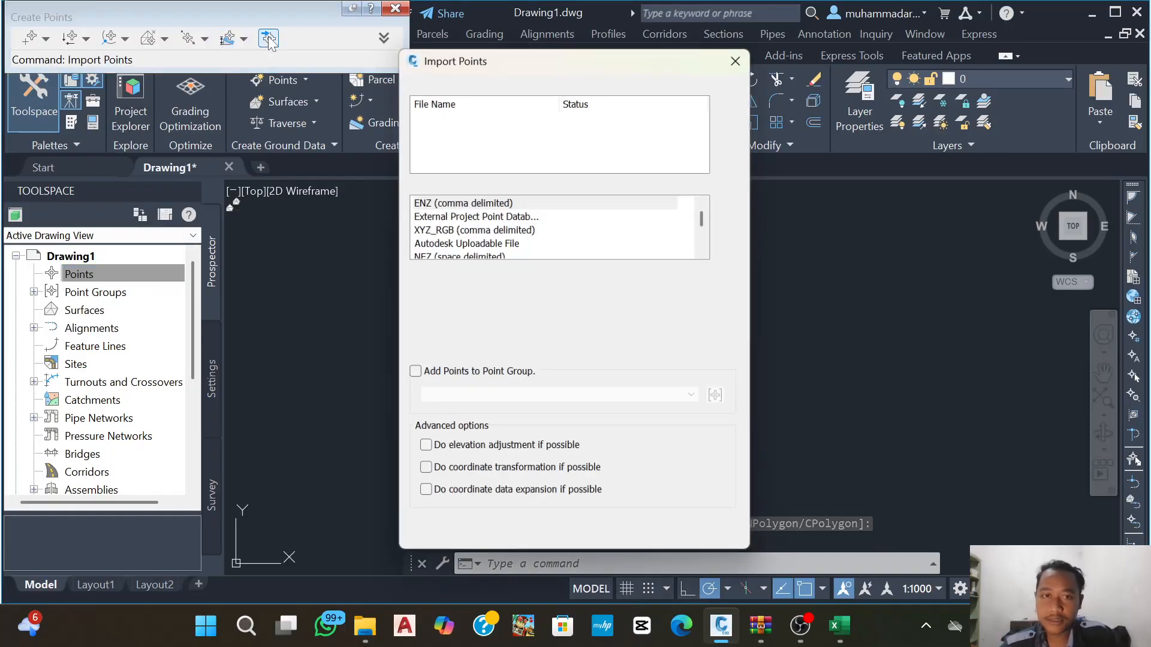
- Set the point file format for the import to PENZD (comma delimited)
{"action": "scroll", "coordinate": [521, 228], "scroll_direction": "down", "scroll_amount": 3}
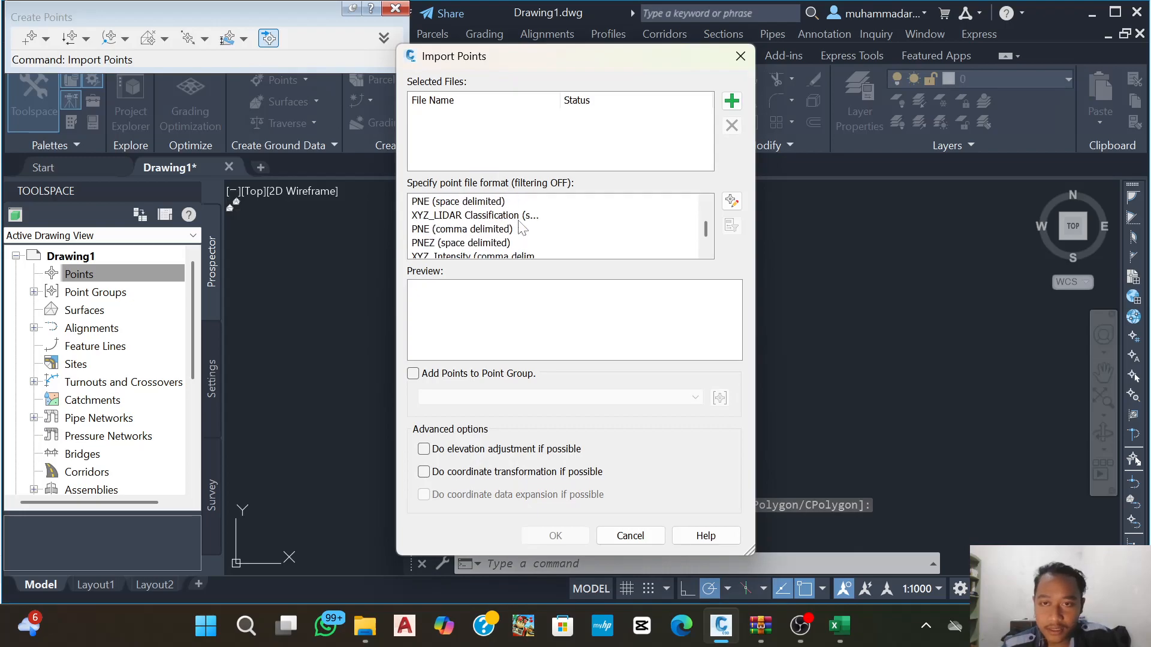
{"action": "scroll", "coordinate": [521, 228], "scroll_direction": "down", "scroll_amount": 2}
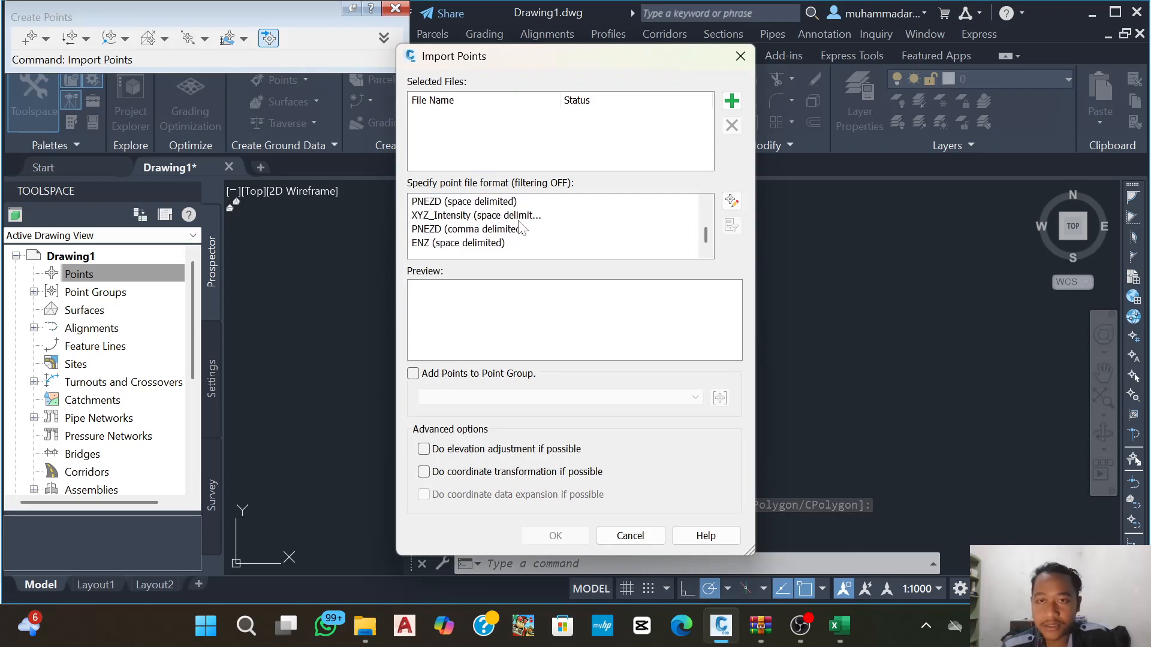
{"action": "scroll", "coordinate": [522, 228], "scroll_direction": "up", "scroll_amount": 3}
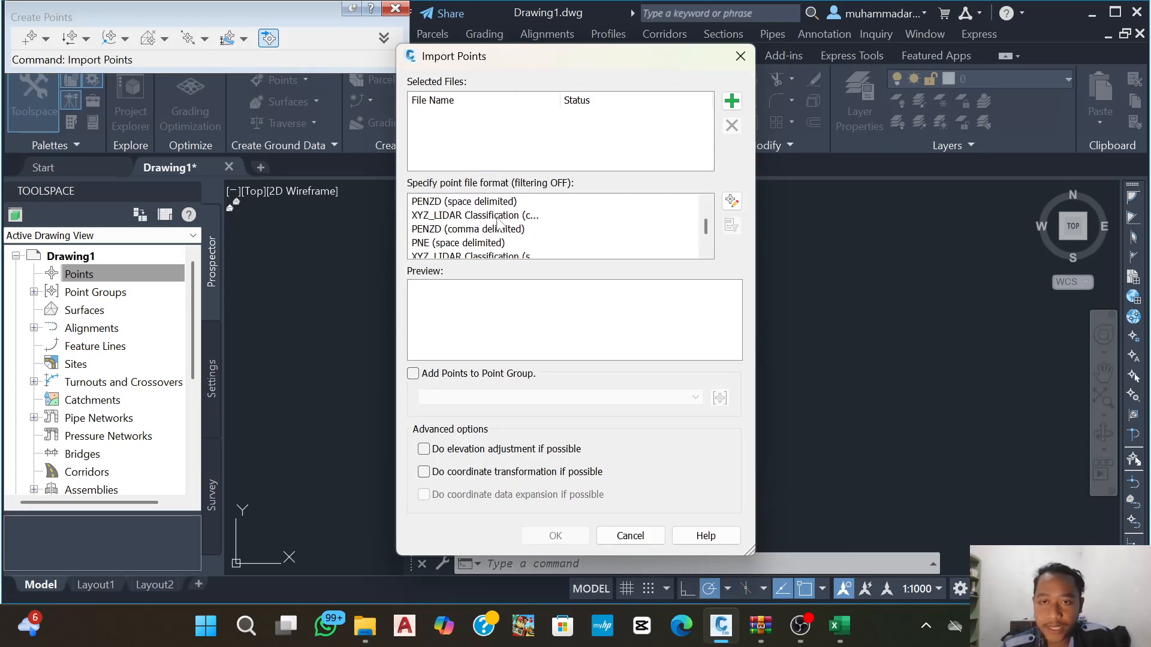
{"action": "scroll", "coordinate": [466, 214], "scroll_direction": "up", "scroll_amount": 3}
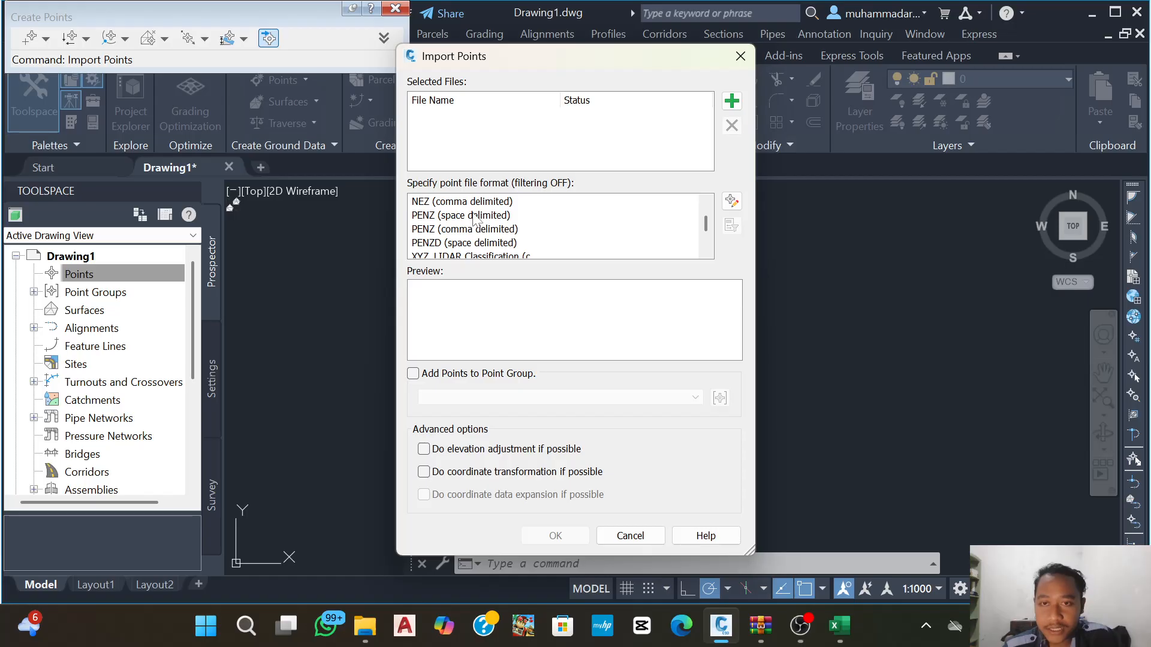
{"action": "left_click", "coordinate": [490, 246]}
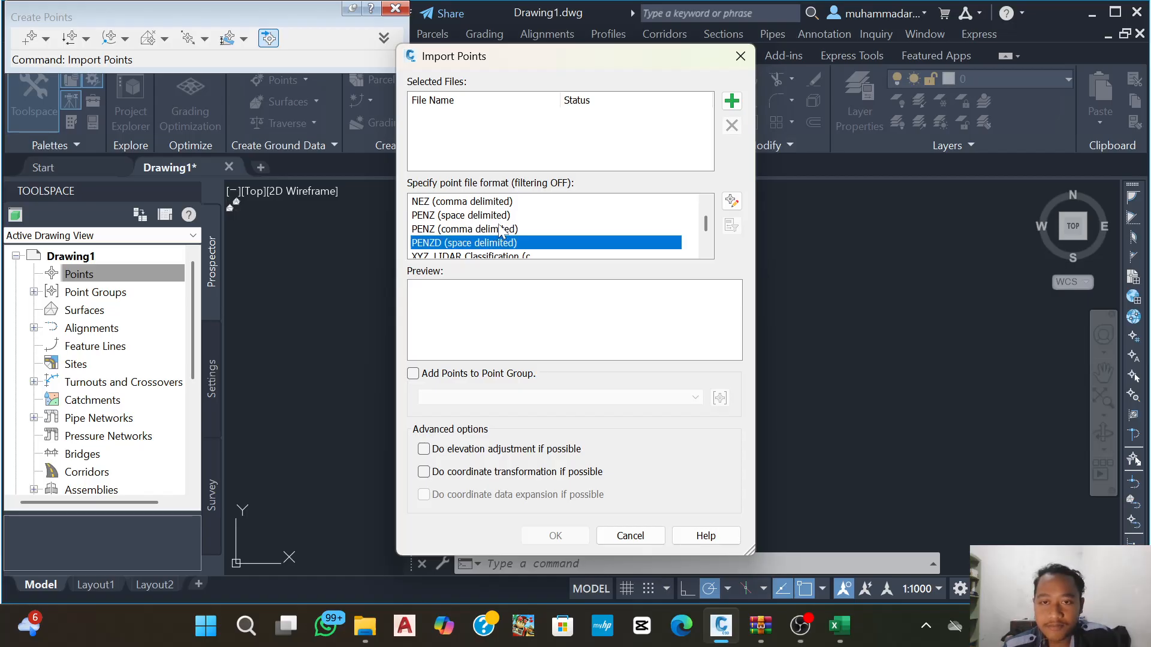
{"action": "scroll", "coordinate": [503, 232], "scroll_direction": "down", "scroll_amount": 3}
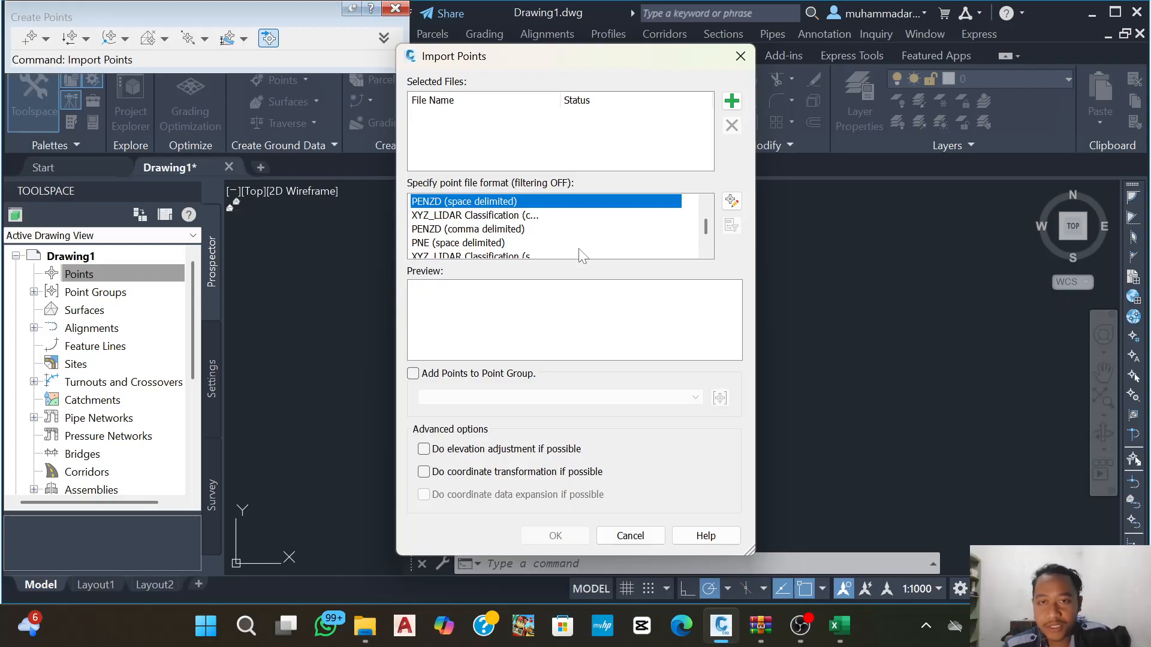
{"action": "left_click", "coordinate": [463, 231]}
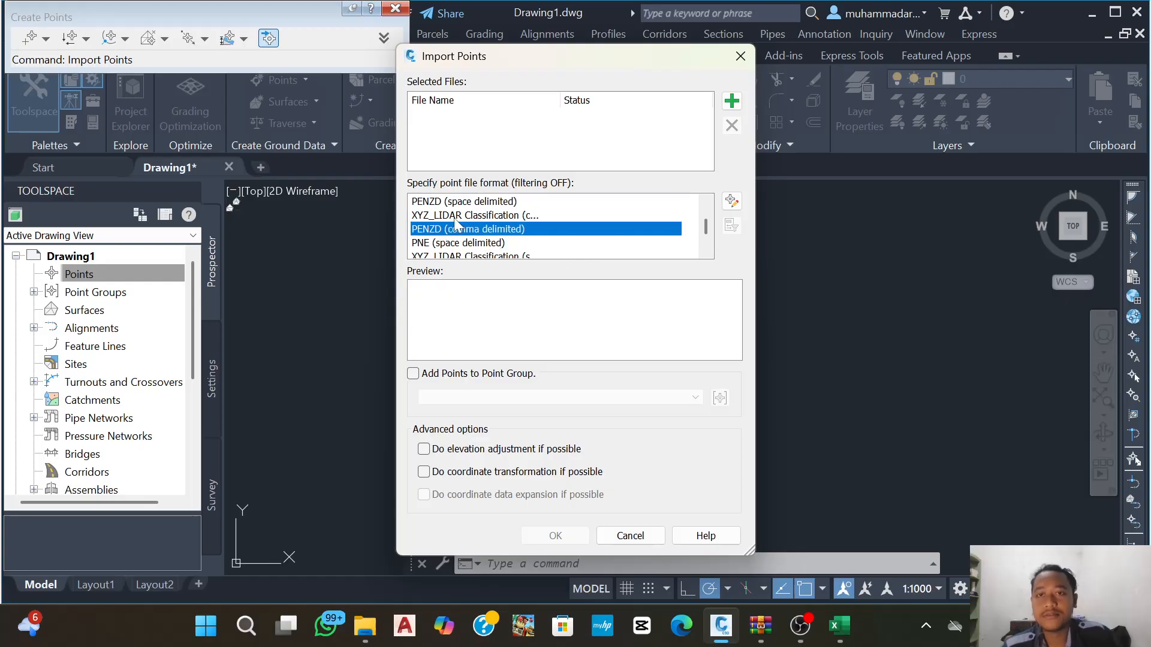
- Set the point file format to PENZD (space delimited) and add the "data latihan" text file from the DATA LATIHAN folder
{"action": "left_click", "coordinate": [466, 204]}
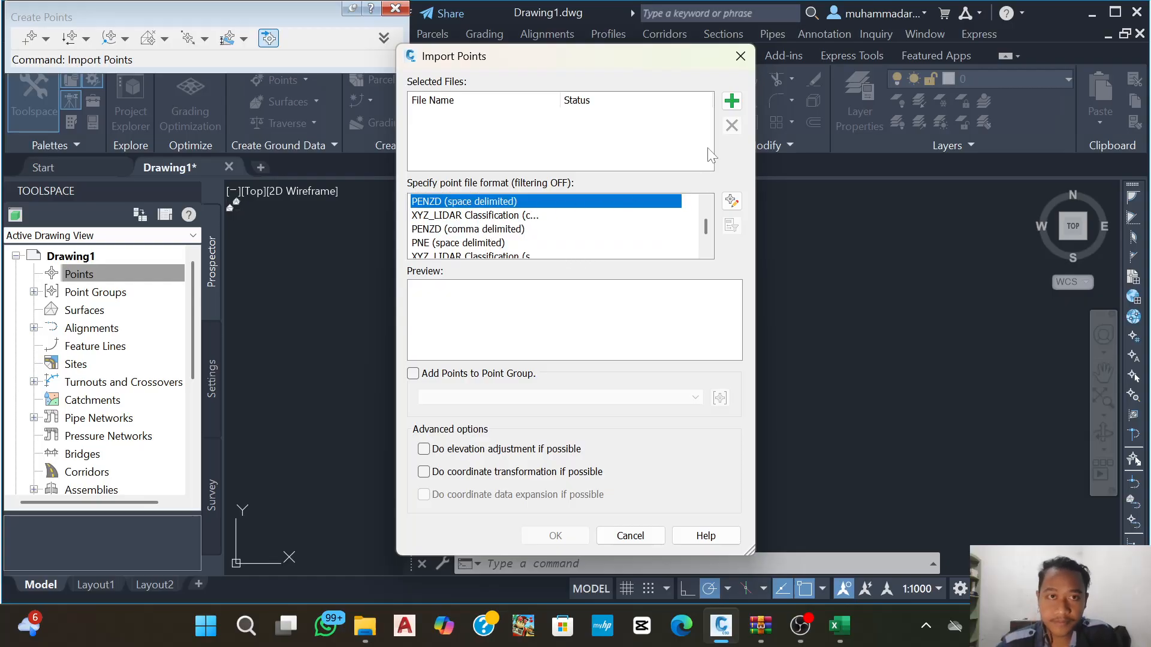
{"action": "left_click", "coordinate": [731, 102]}
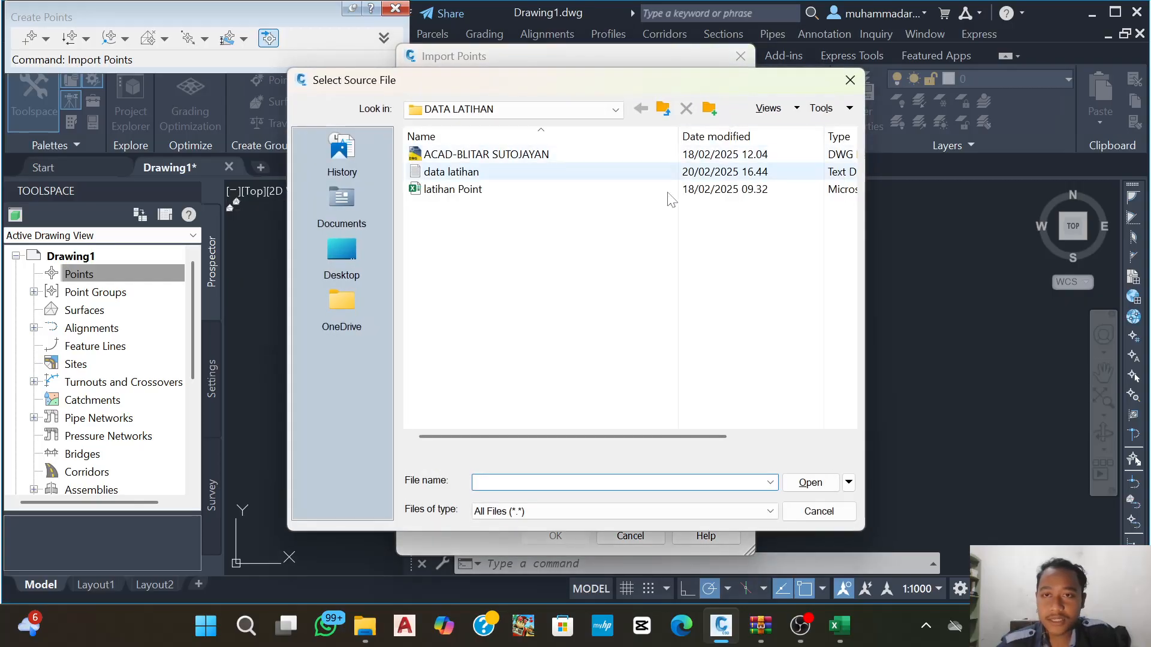
{"action": "left_click", "coordinate": [489, 172]}
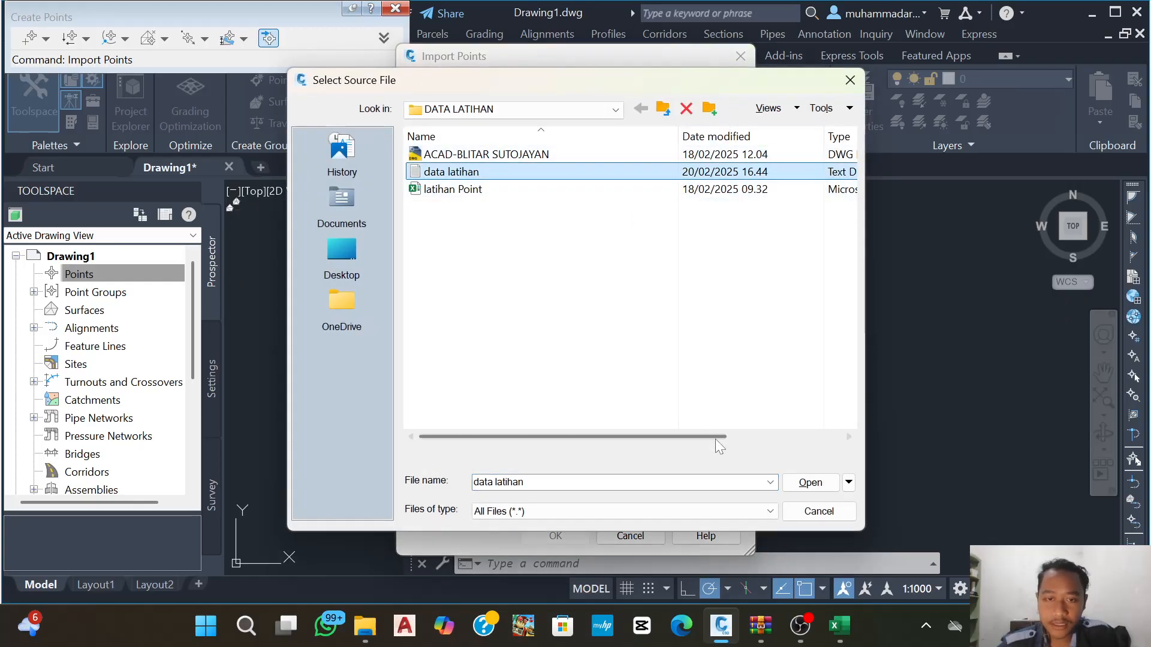
{"action": "left_click", "coordinate": [810, 479]}
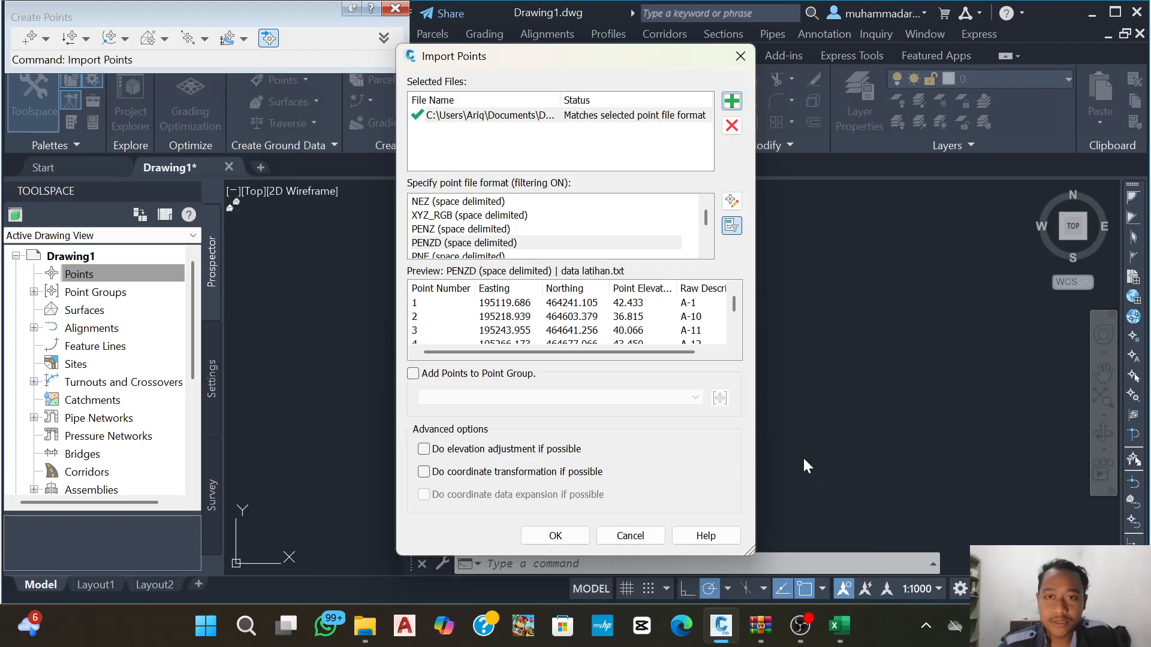
- Check the previewed point number, easting, northing, elevation and description columns, then import the points and close the Create Points toolbar
{"action": "scroll", "coordinate": [439, 311], "scroll_direction": "down", "scroll_amount": 1}
{"action": "scroll", "coordinate": [441, 314], "scroll_direction": "up", "scroll_amount": 1}
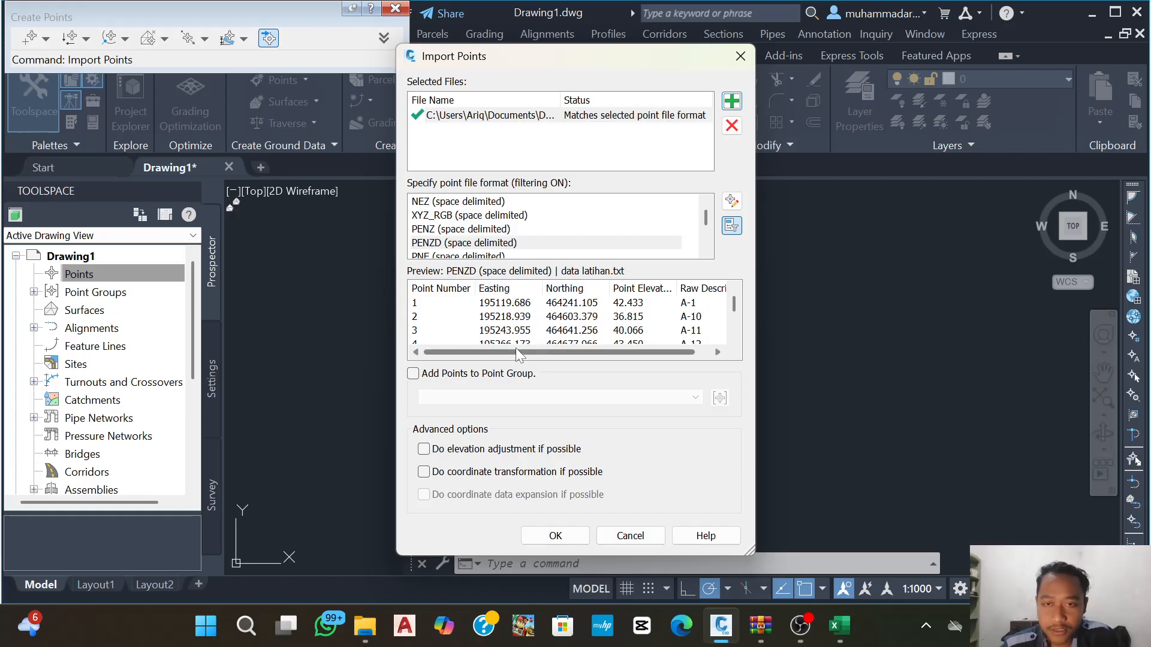
{"action": "left_click_drag", "start_coordinate": [517, 354], "coordinate": [588, 356]}
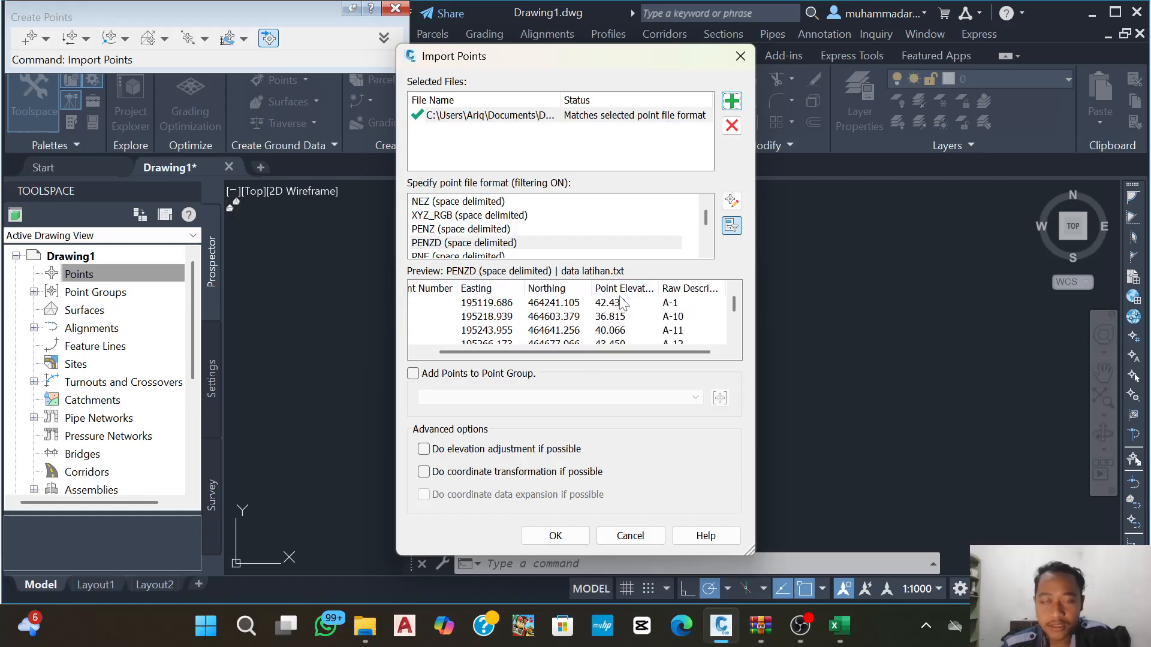
{"action": "scroll", "coordinate": [620, 296], "scroll_direction": "down", "scroll_amount": 2}
{"action": "scroll", "coordinate": [619, 296], "scroll_direction": "up", "scroll_amount": 2}
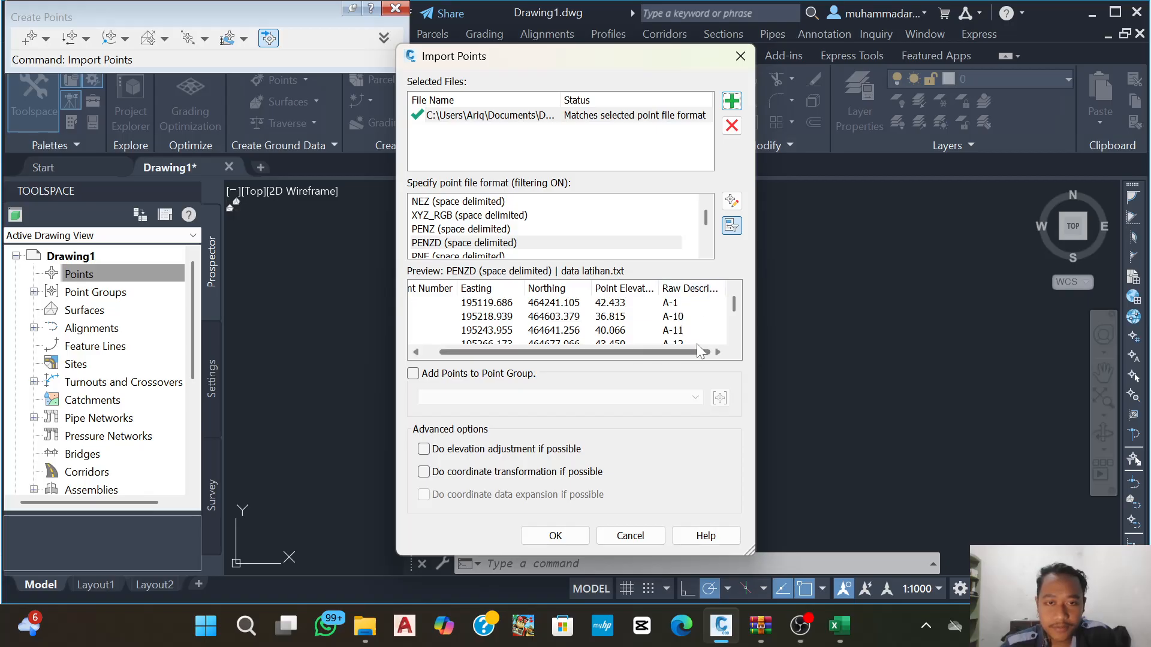
{"action": "scroll", "coordinate": [558, 323], "scroll_direction": "down", "scroll_amount": 3}
{"action": "scroll", "coordinate": [558, 323], "scroll_direction": "up", "scroll_amount": 3}
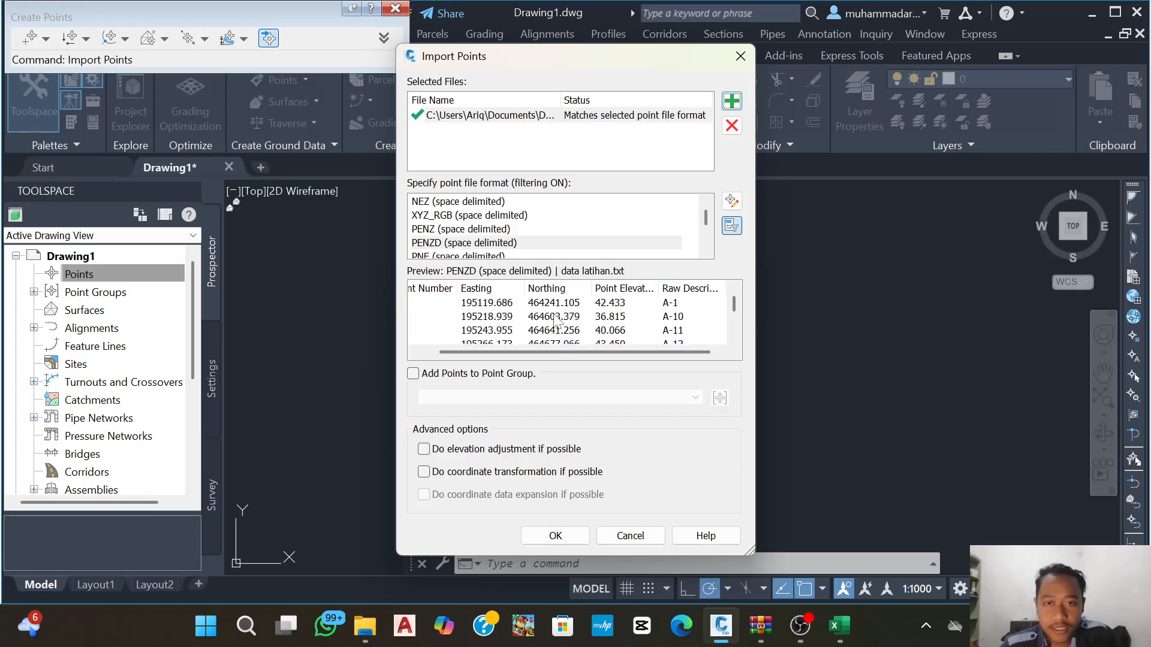
{"action": "left_click", "coordinate": [557, 534]}
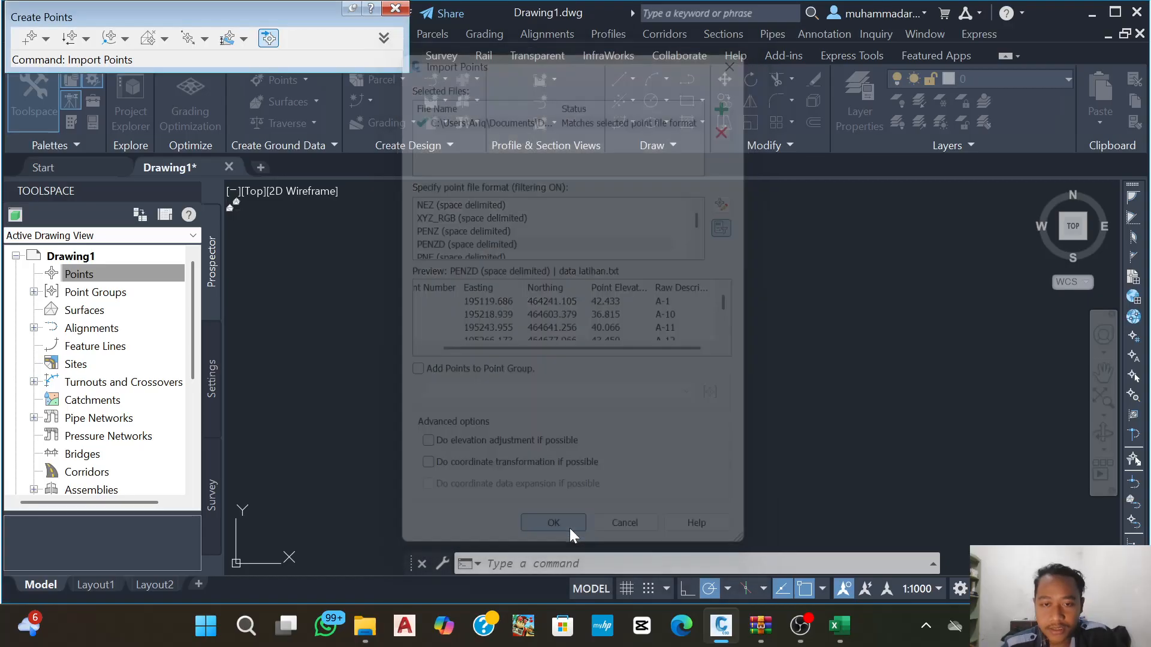
{"action": "left_click", "coordinate": [395, 9]}
{"action": "left_click", "coordinate": [757, 287]}
{"action": "left_click", "coordinate": [361, 434]}
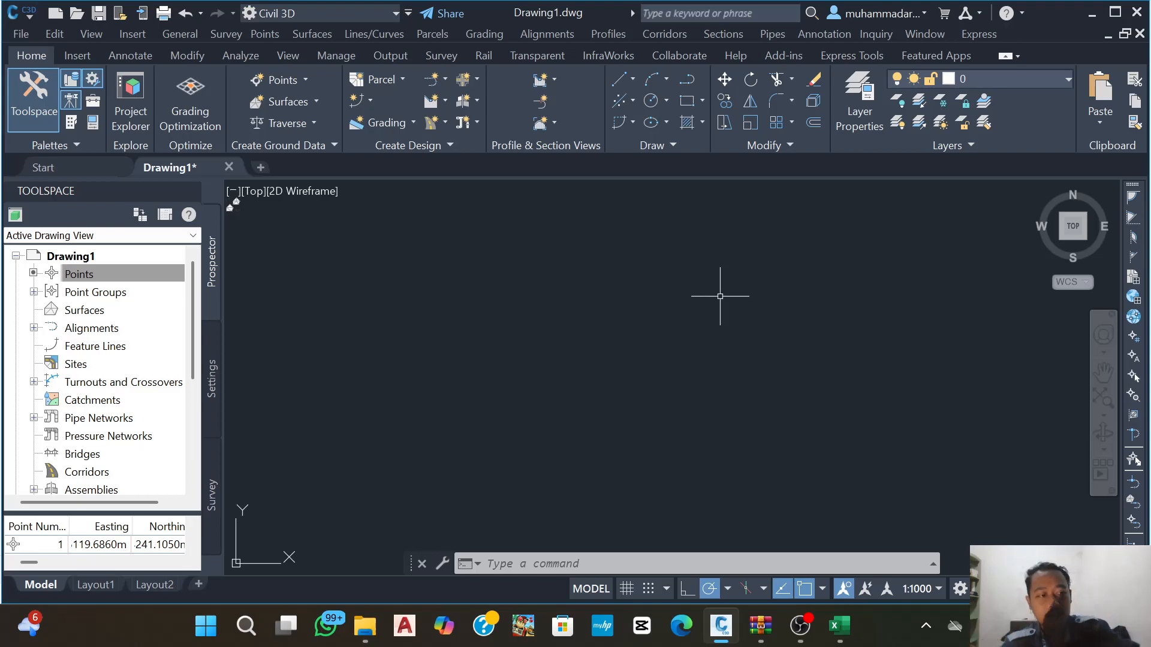
- Zoom to the drawing's extents and examine the imported points up close and as a whole
{"action": "scroll", "coordinate": [549, 362], "scroll_direction": "down", "scroll_amount": 1}
{"action": "middle_click", "coordinate": [586, 328]}
{"action": "middle_click", "coordinate": [586, 328]}
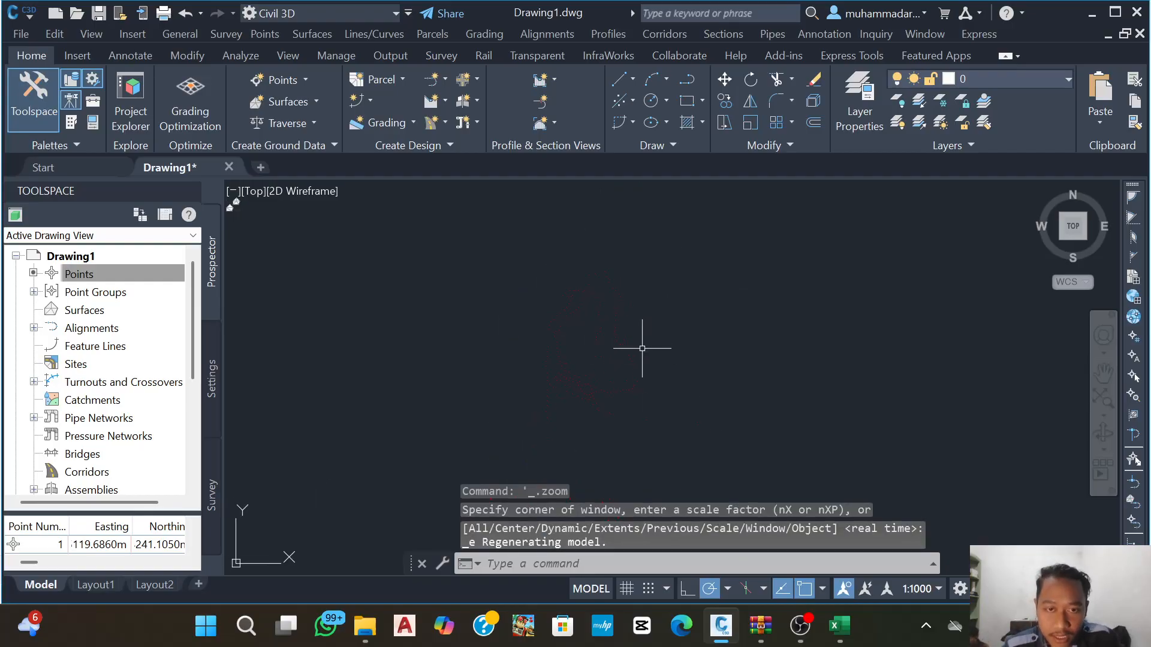
{"action": "middle_click_drag", "start_coordinate": [854, 322], "coordinate": [545, 334]}
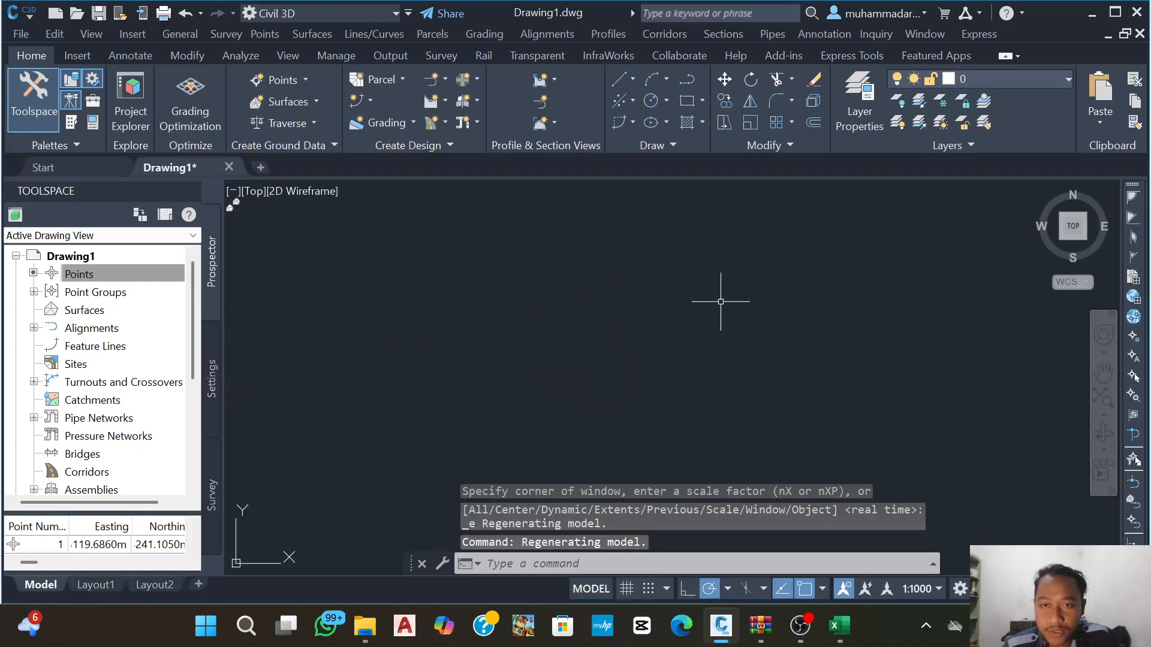
{"action": "type", "text": "z"}
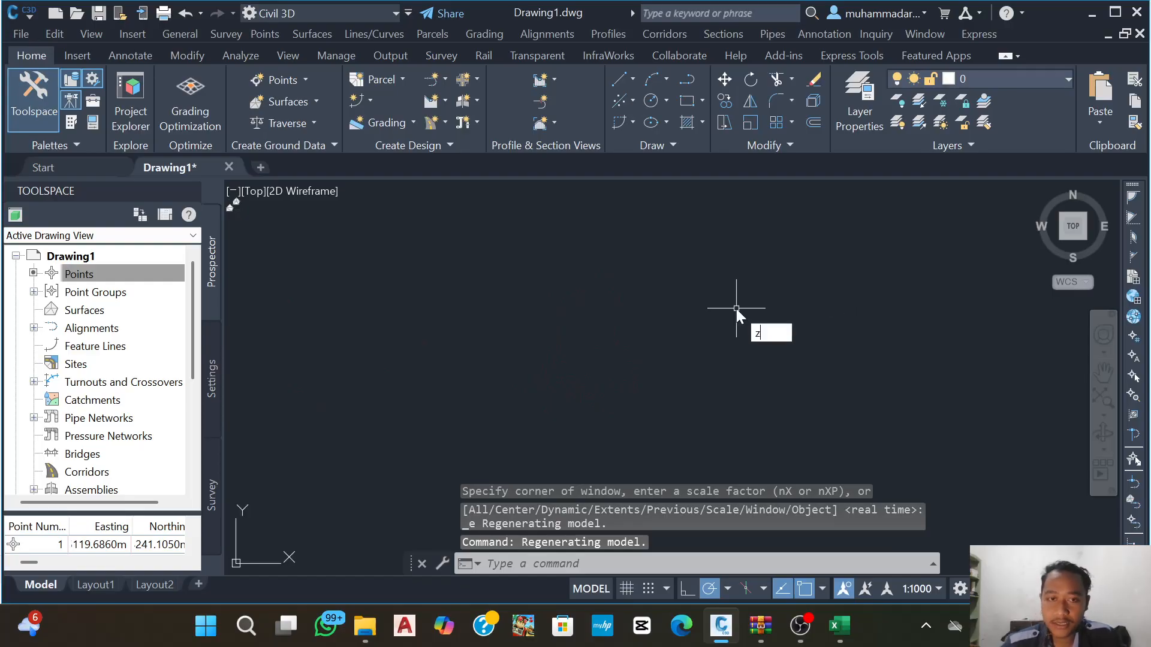
{"action": "key", "text": "Return"}
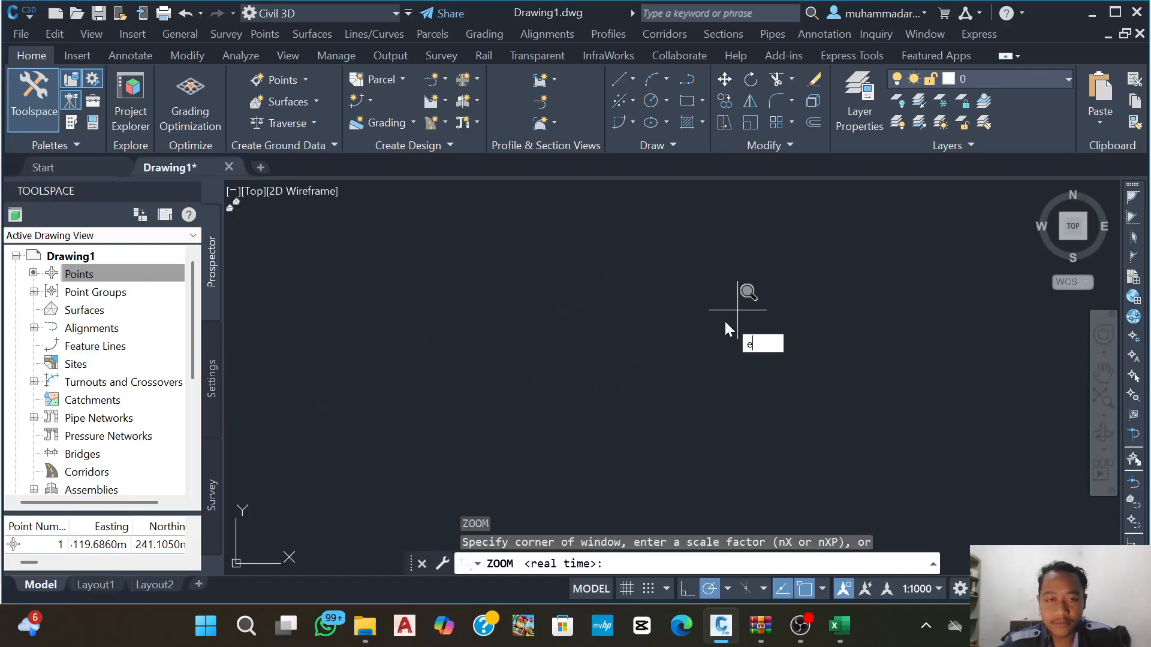
{"action": "type", "text": "e"}
{"action": "key", "text": "Return"}
{"action": "scroll", "coordinate": [589, 285], "scroll_direction": "up", "scroll_amount": 8}
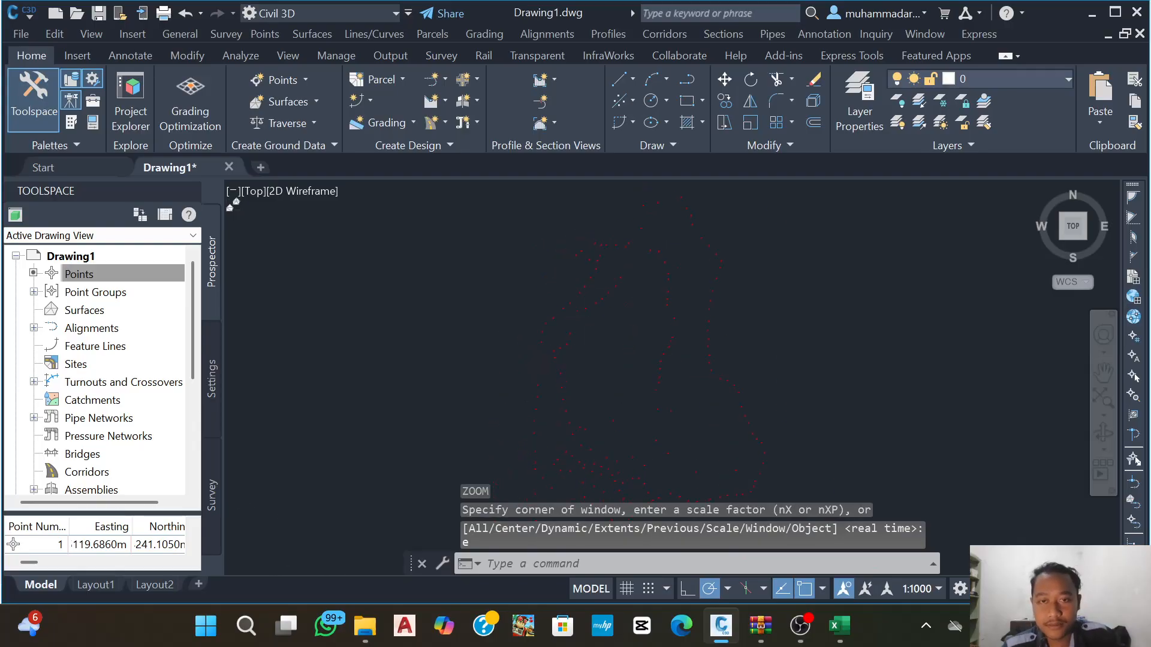
{"action": "scroll", "coordinate": [456, 336], "scroll_direction": "down", "scroll_amount": 10}
{"action": "scroll", "coordinate": [540, 354], "scroll_direction": "up", "scroll_amount": 8}
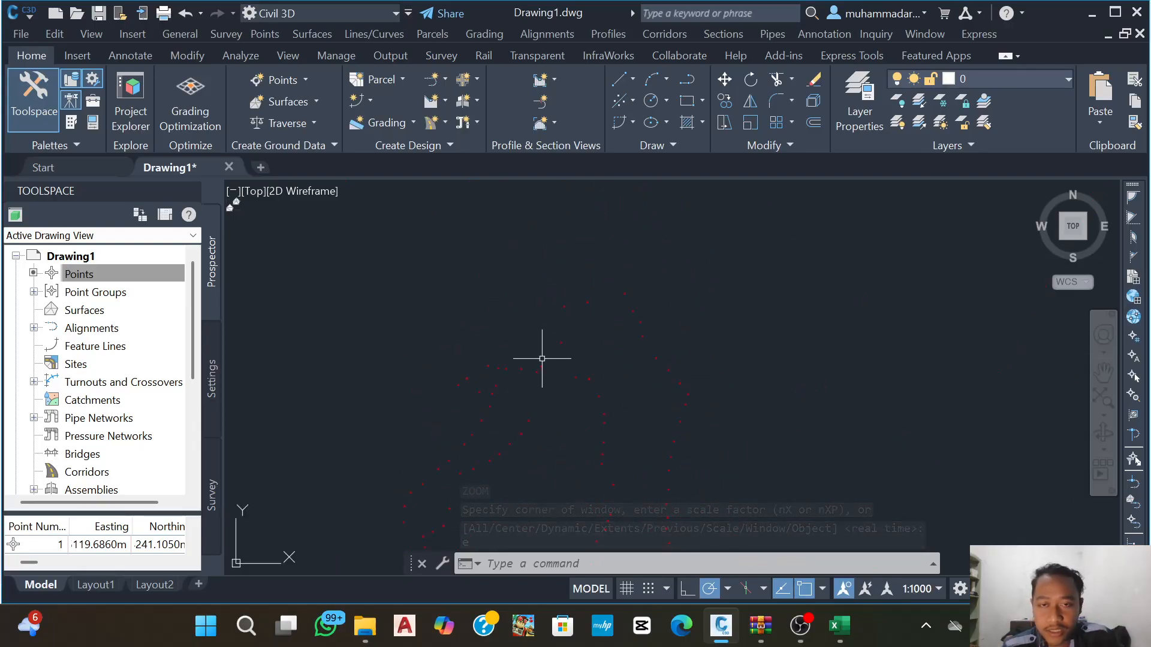
{"action": "middle_click_drag", "start_coordinate": [439, 318], "coordinate": [613, 295]}
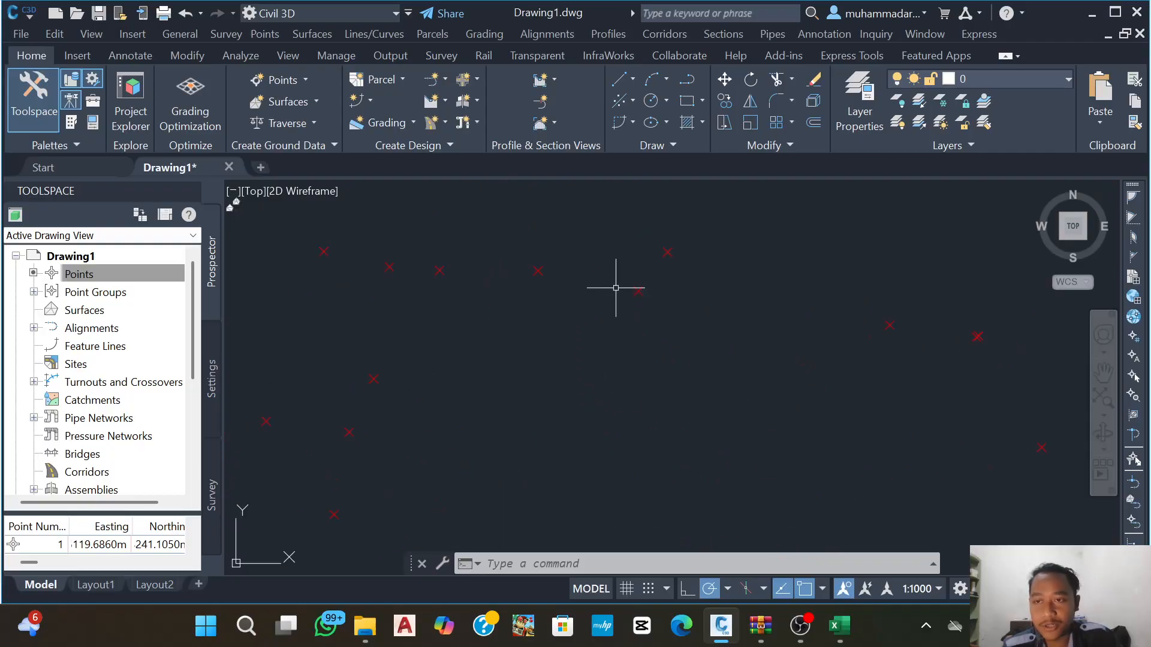
- Set the point label style of the _All Points group to Point#-Elevation-Description, keeping the Basic point style
{"action": "left_click", "coordinate": [34, 292]}
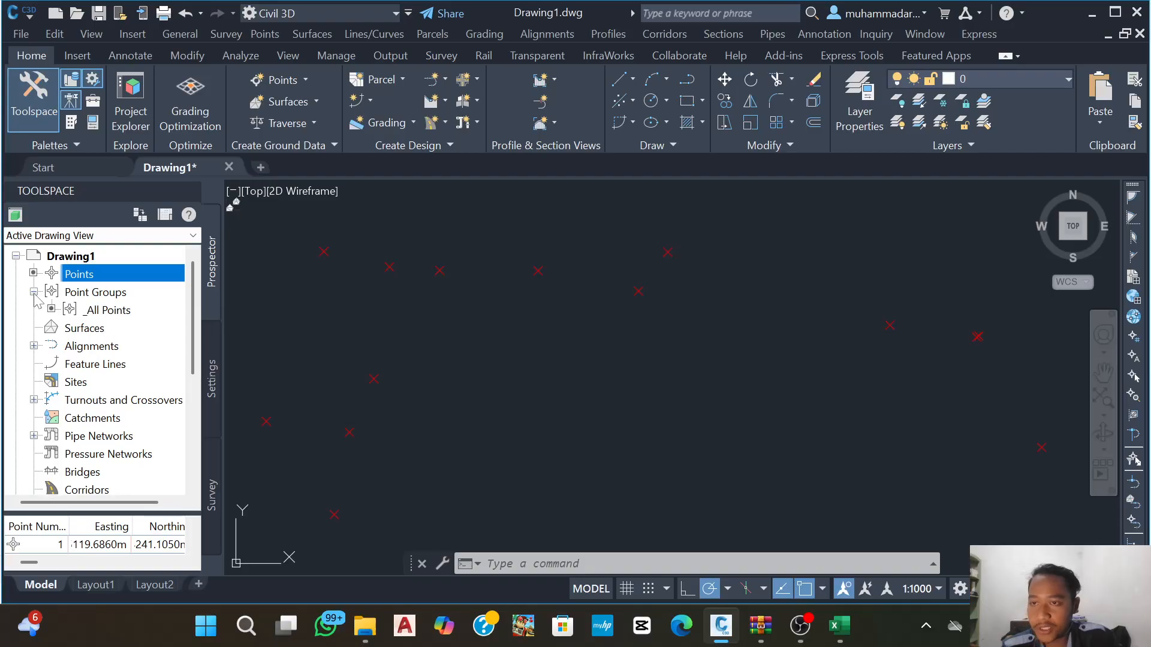
{"action": "right_click", "coordinate": [119, 317]}
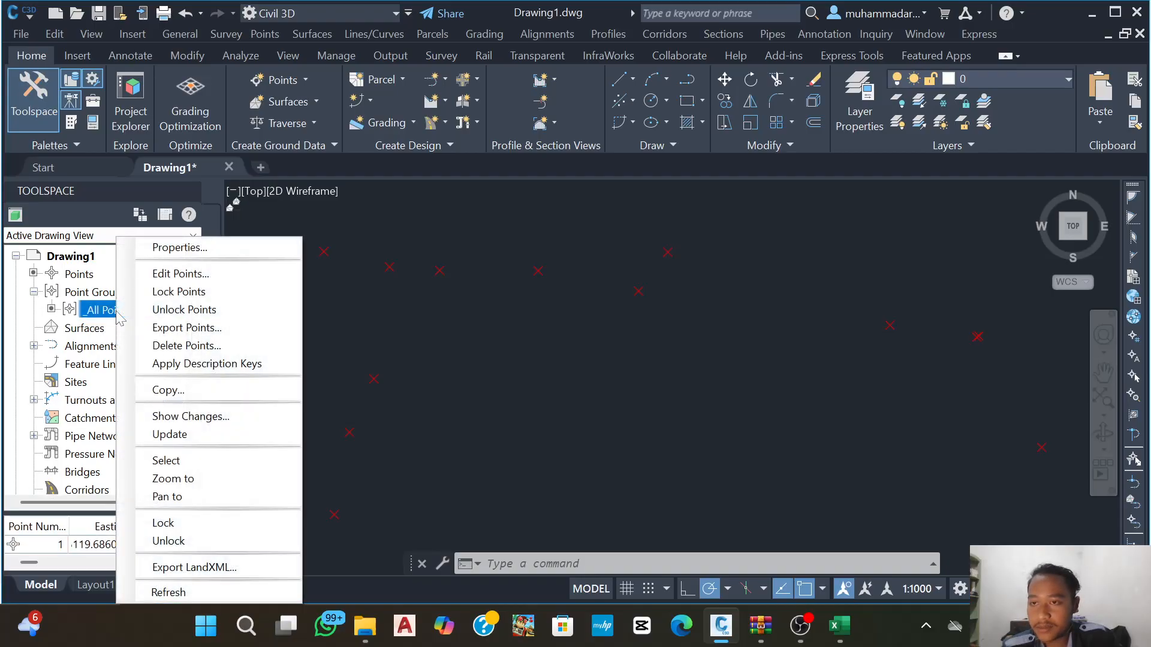
{"action": "left_click", "coordinate": [193, 249]}
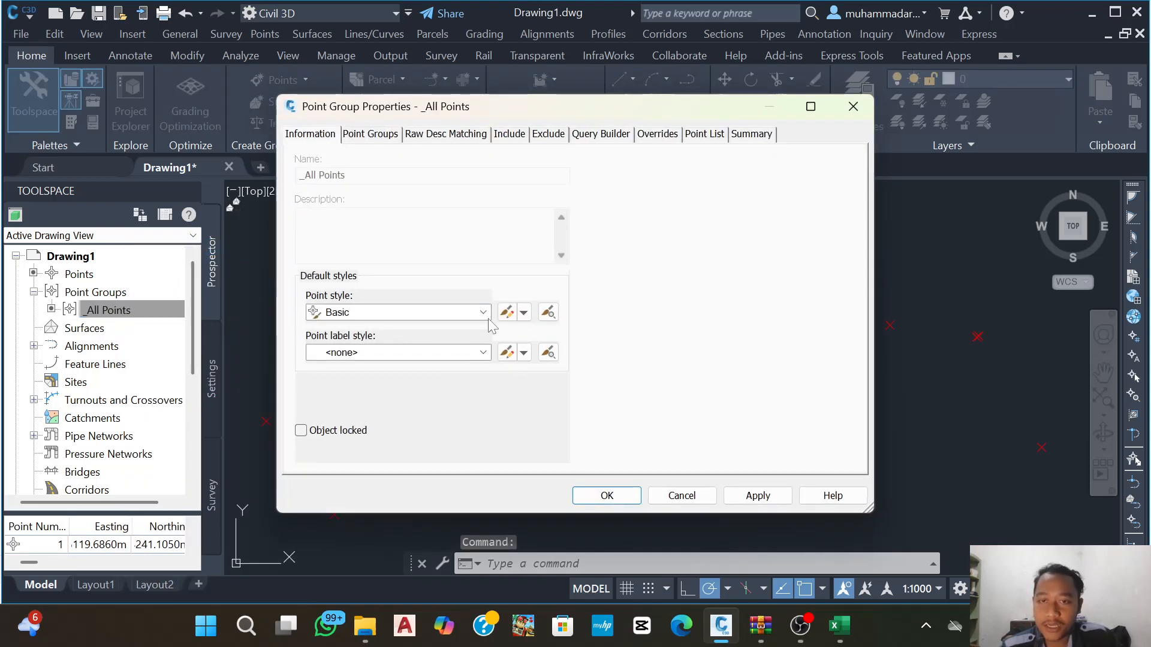
{"action": "left_click", "coordinate": [485, 314]}
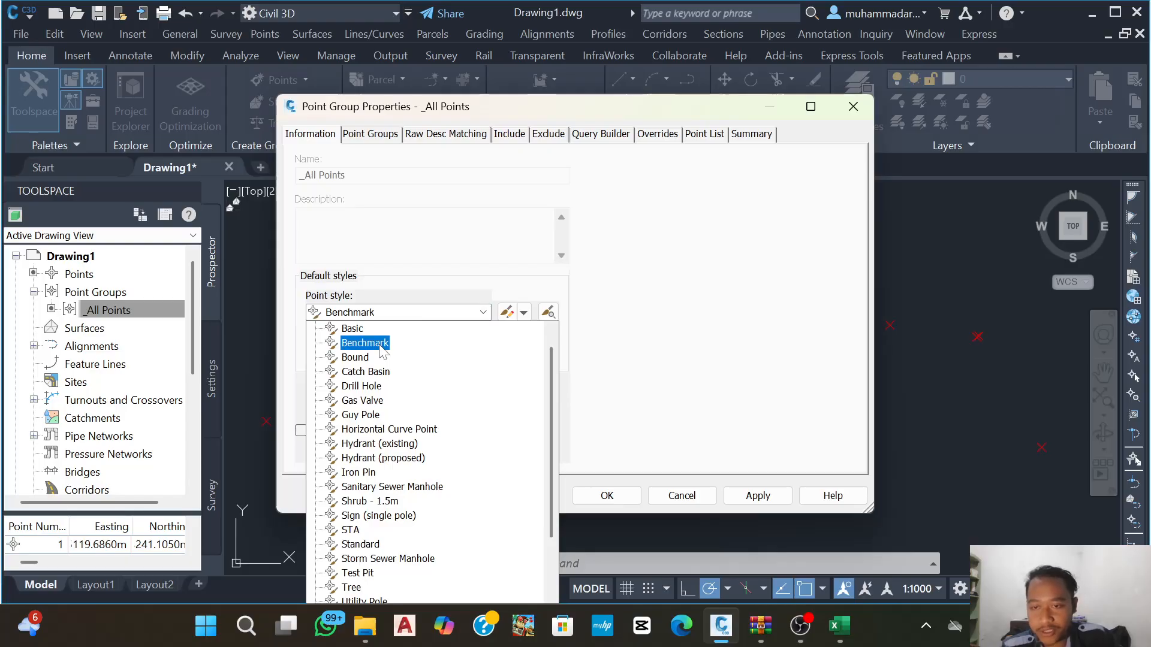
{"action": "scroll", "coordinate": [425, 488], "scroll_direction": "down", "scroll_amount": 2}
{"action": "scroll", "coordinate": [409, 492], "scroll_direction": "up", "scroll_amount": 2}
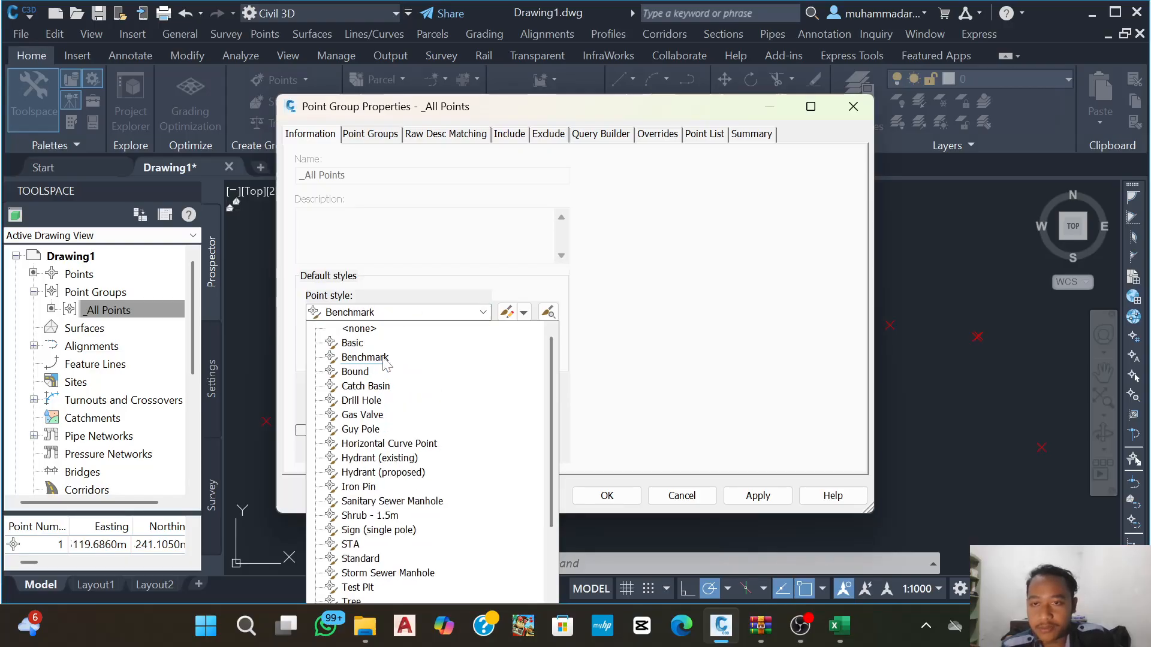
{"action": "left_click", "coordinate": [484, 313]}
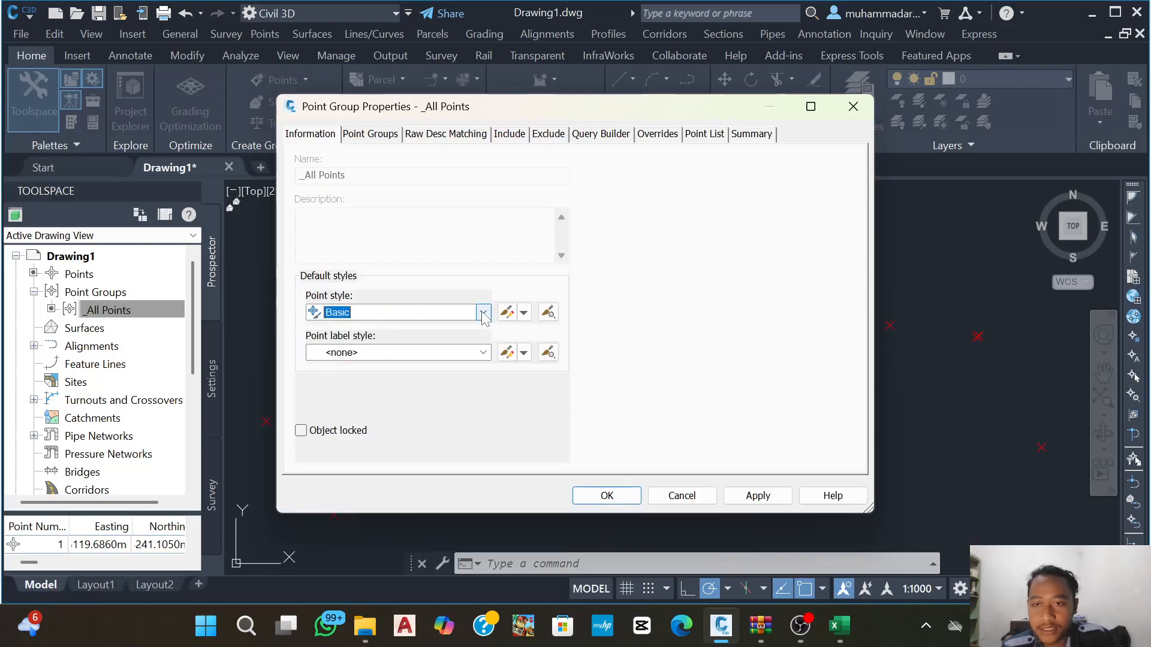
{"action": "left_click", "coordinate": [483, 353]}
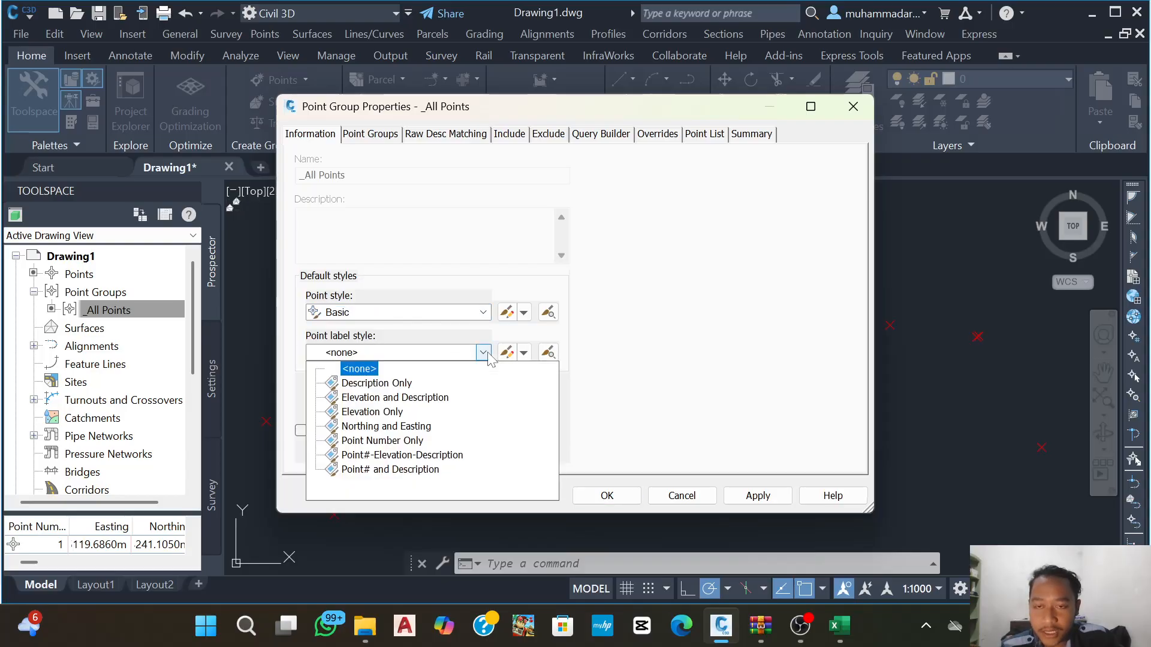
{"action": "left_click", "coordinate": [451, 456]}
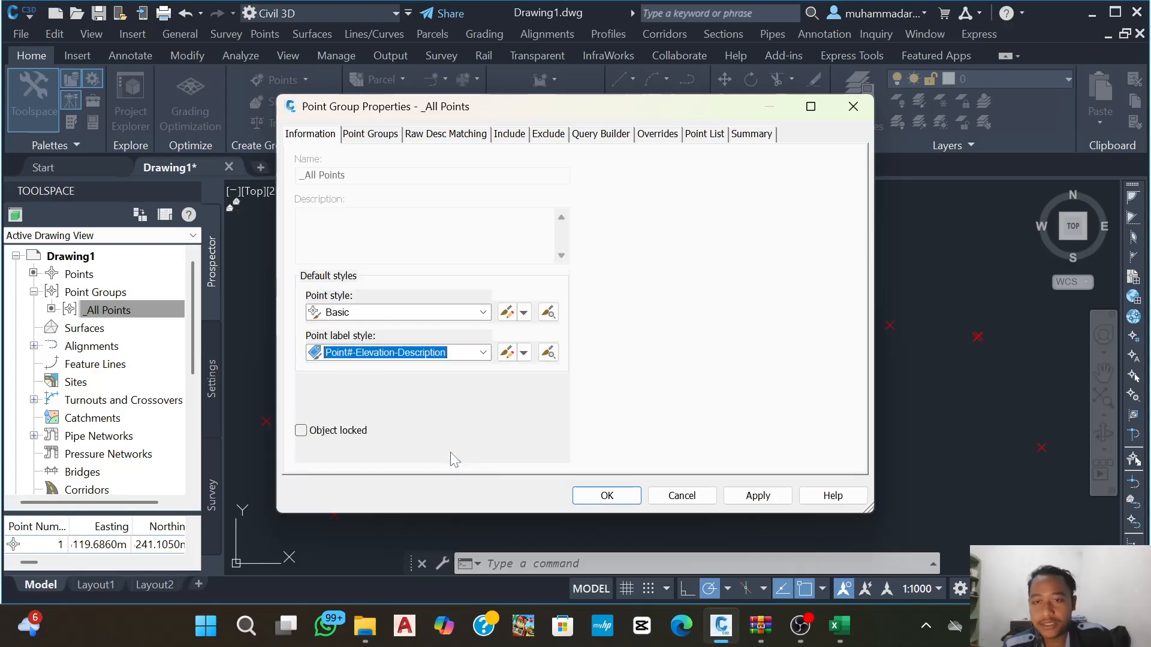
{"action": "left_click", "coordinate": [758, 496]}
{"action": "left_click", "coordinate": [607, 495]}
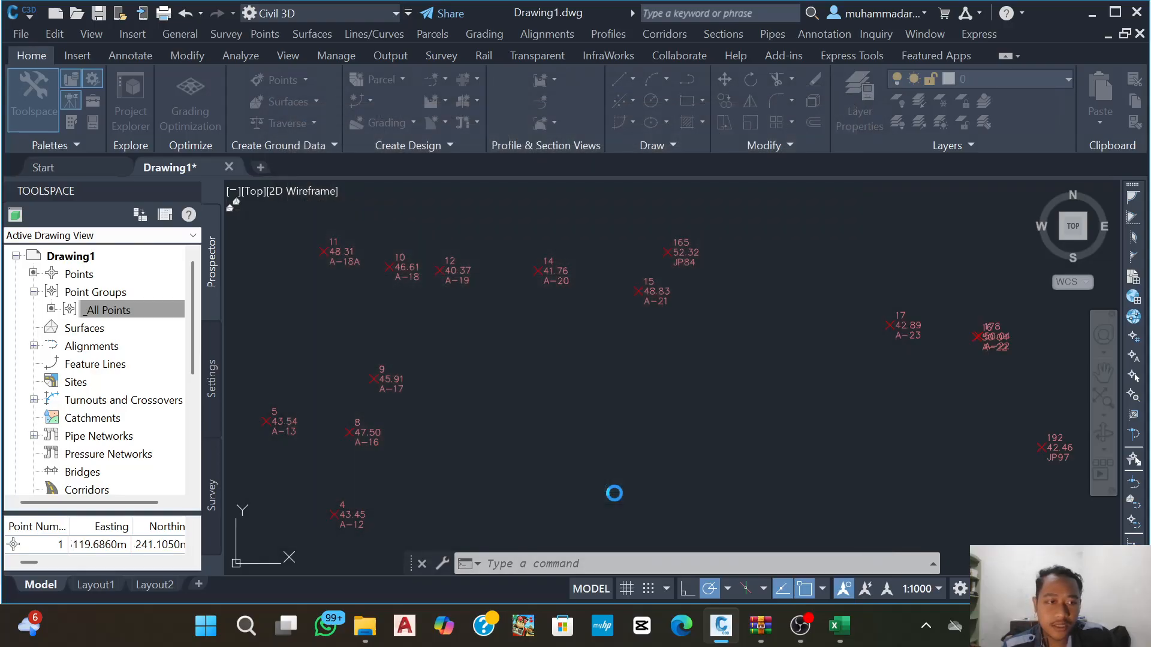
- Examine the point labels up close and the overall layout of the labelled points
{"action": "scroll", "coordinate": [595, 352], "scroll_direction": "down", "scroll_amount": 4}
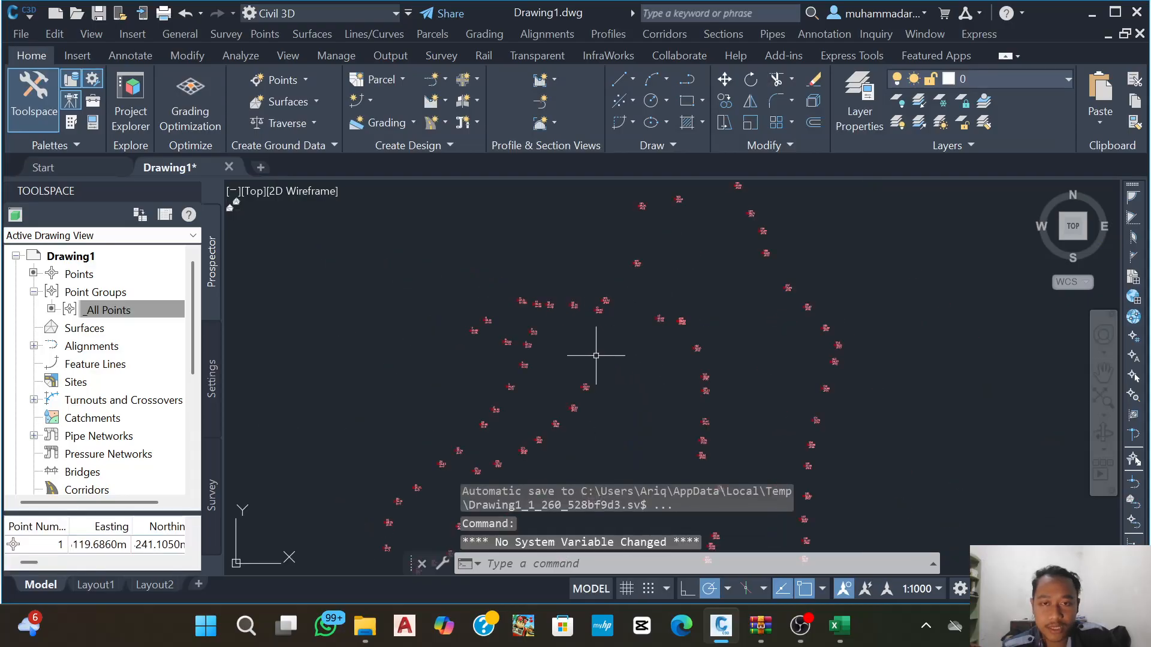
{"action": "scroll", "coordinate": [462, 308], "scroll_direction": "down", "scroll_amount": 5}
{"action": "scroll", "coordinate": [487, 369], "scroll_direction": "up", "scroll_amount": 8}
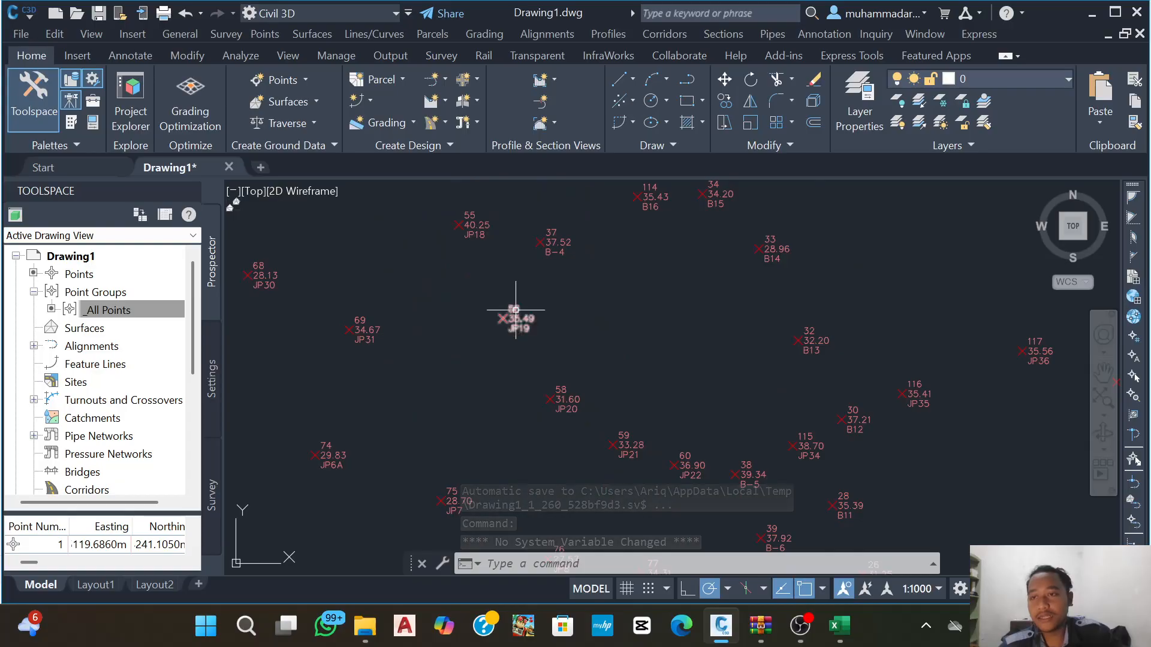
{"action": "scroll", "coordinate": [516, 309], "scroll_direction": "down", "scroll_amount": 7}
{"action": "middle_click_drag", "start_coordinate": [484, 388], "coordinate": [498, 345]}
{"action": "middle_click_drag", "start_coordinate": [599, 314], "coordinate": [547, 360]}
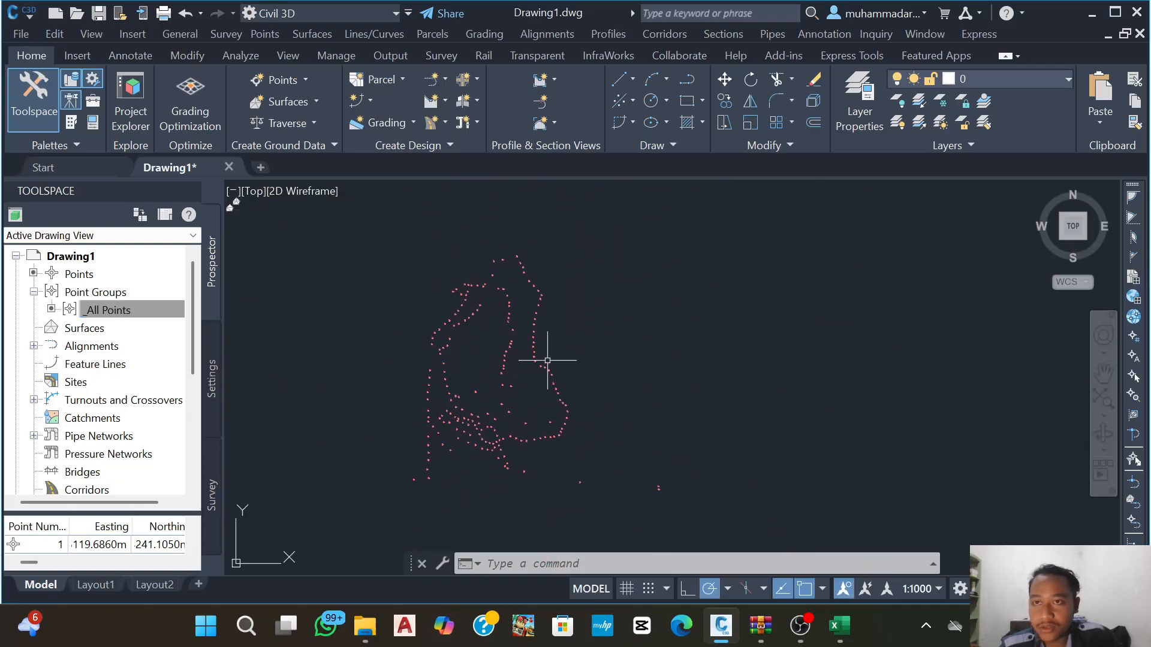
- Start creating a TIN surface from the drawing's Surfaces collection and name it "latihan kontur"
{"action": "left_click", "coordinate": [311, 100]}
{"action": "left_click", "coordinate": [318, 97]}
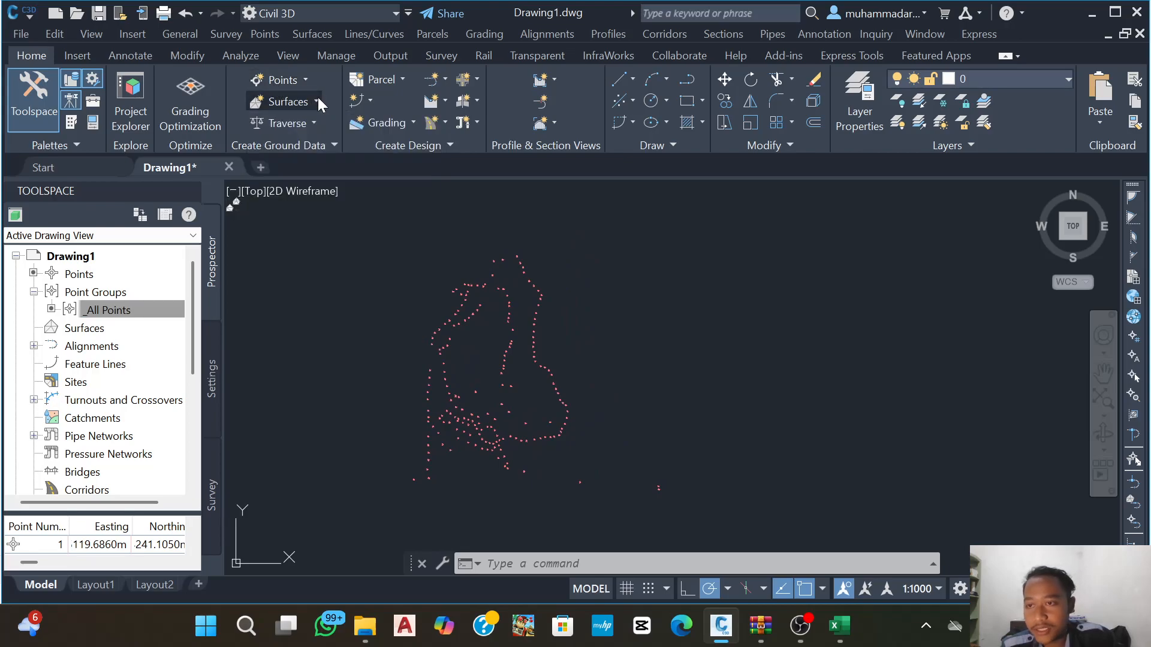
{"action": "right_click", "coordinate": [88, 332]}
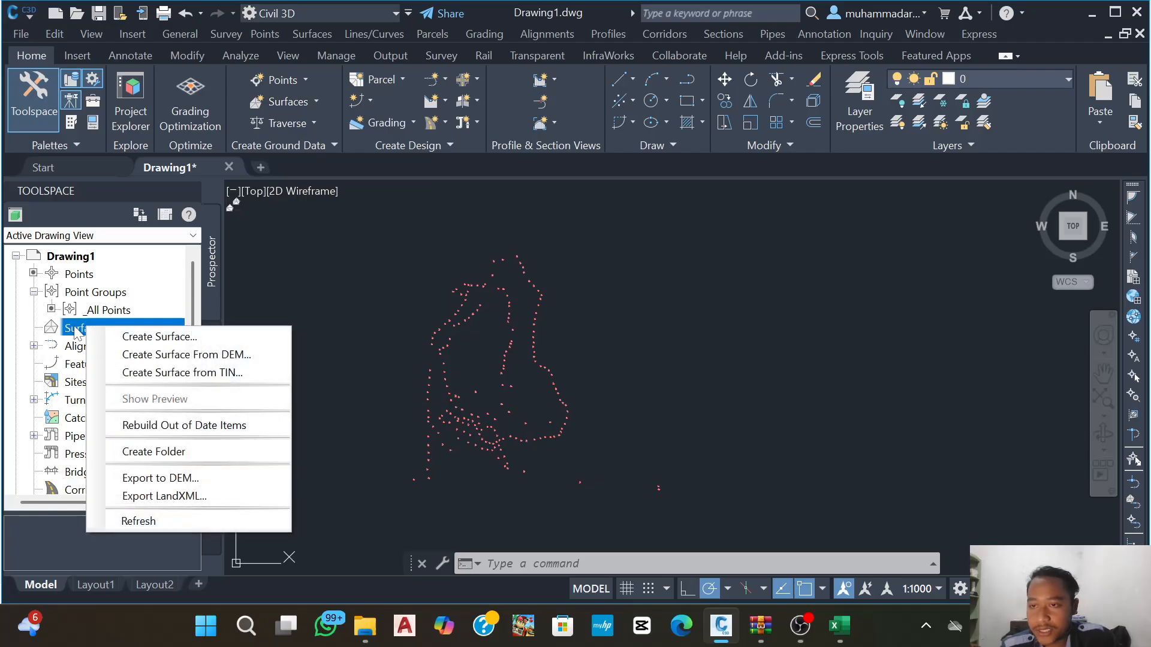
{"action": "left_click", "coordinate": [137, 340]}
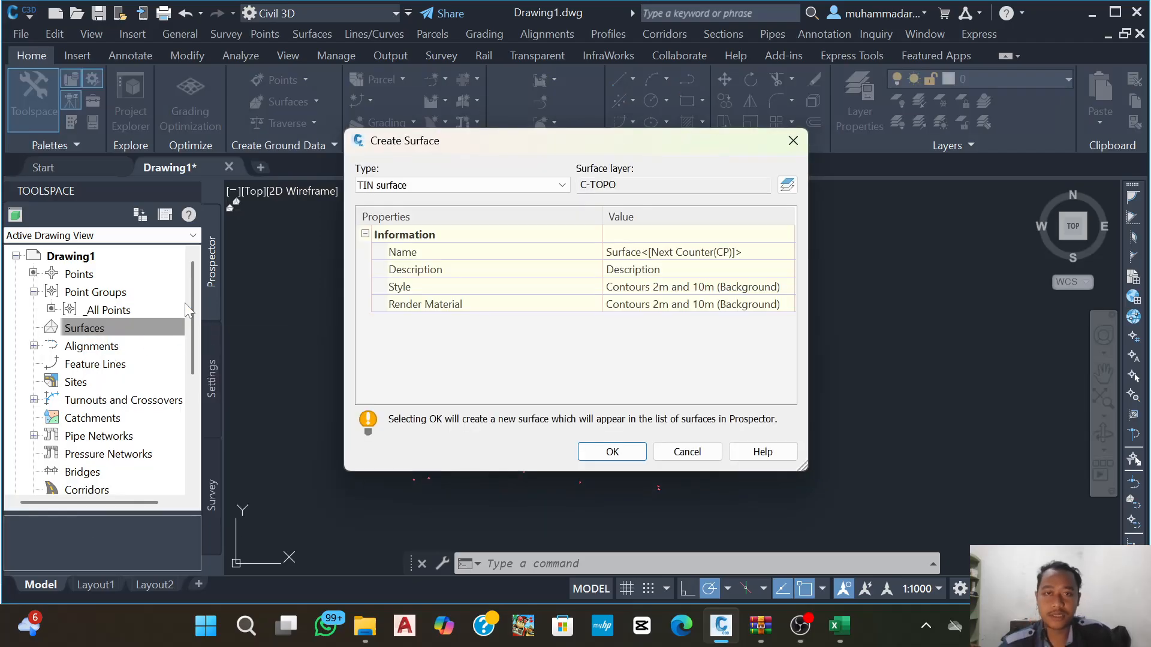
{"action": "left_click", "coordinate": [669, 251]}
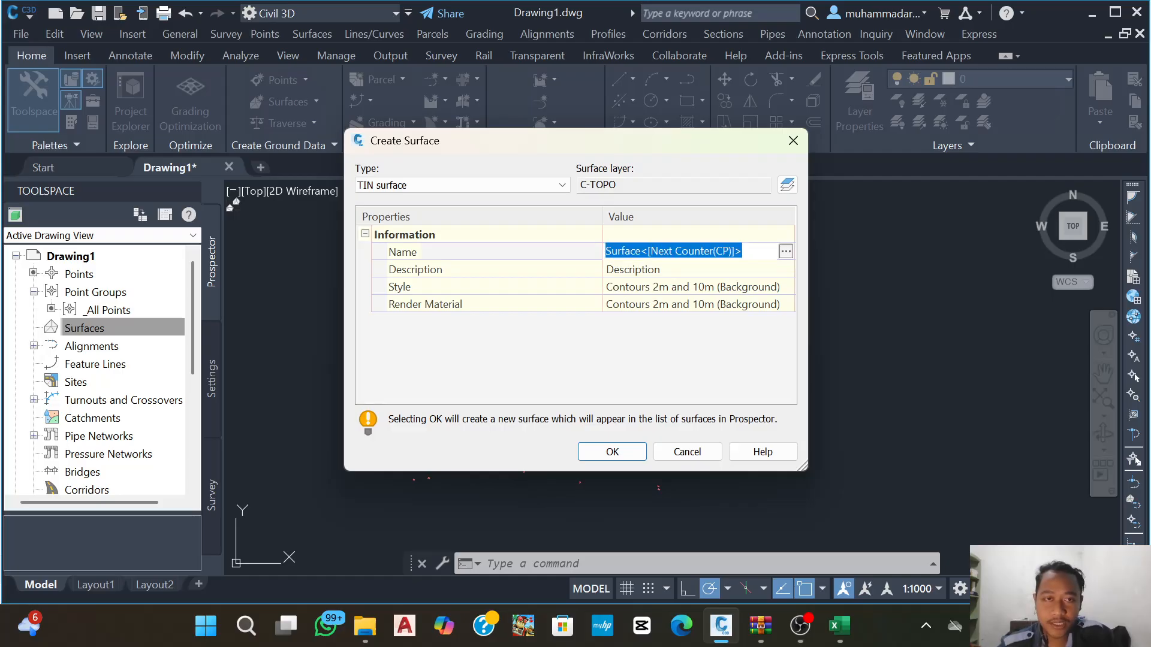
{"action": "key", "text": "BackSpace"}
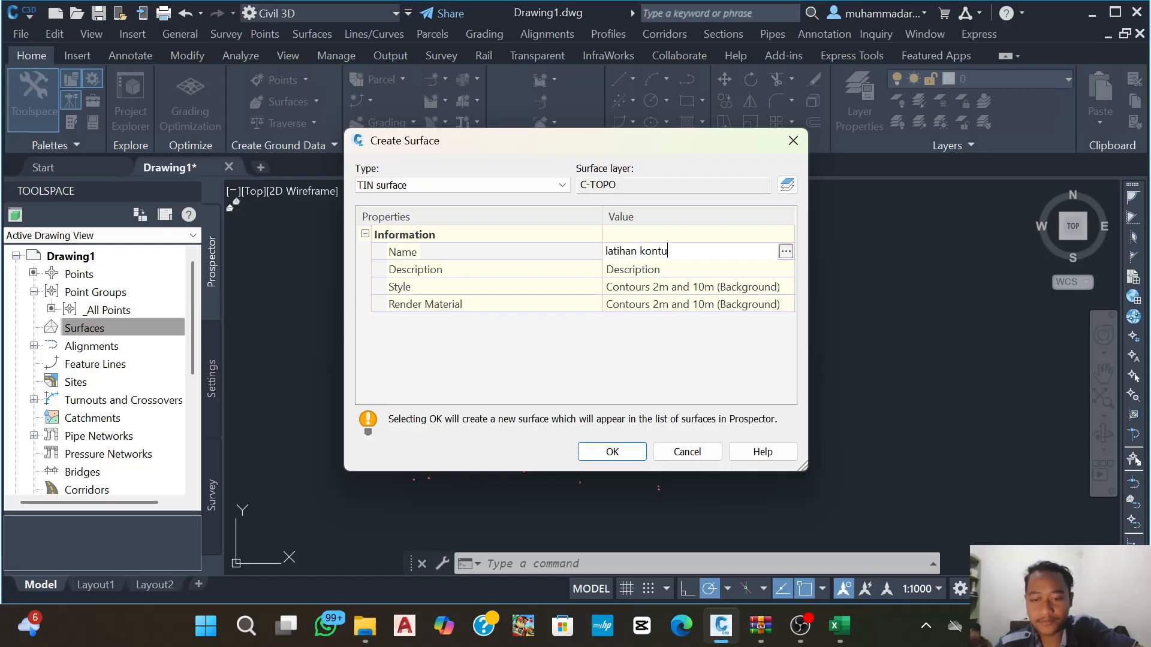
{"action": "key", "text": "Return"}
{"action": "left_click", "coordinate": [697, 290]}
{"action": "left_click", "coordinate": [788, 288]}
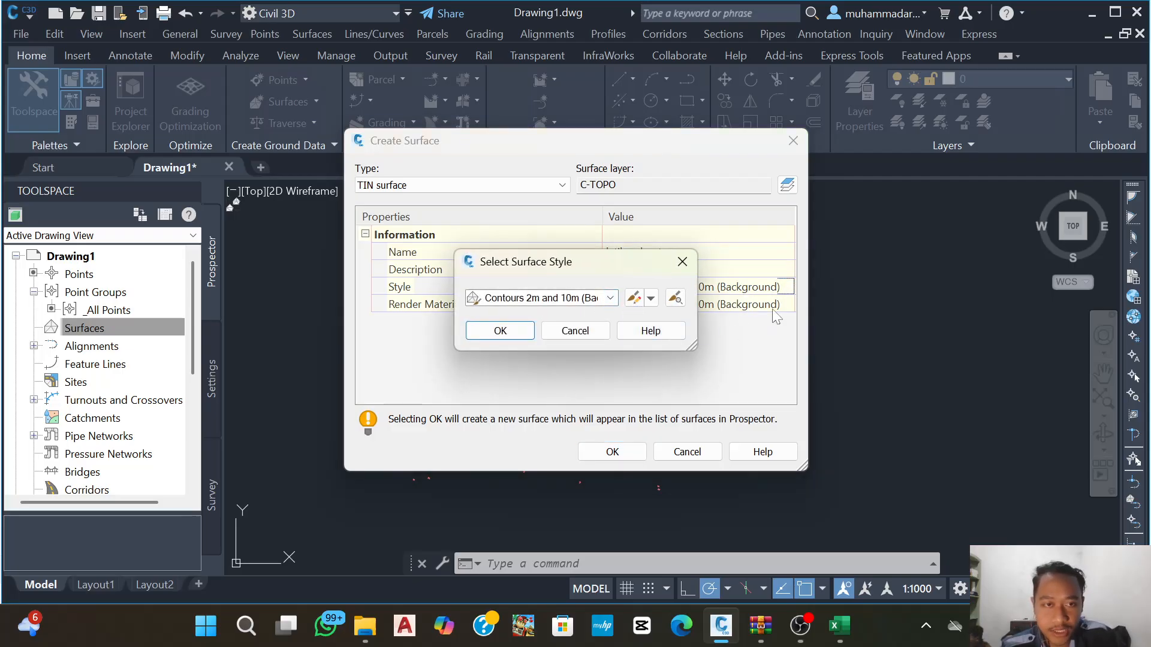
{"action": "left_click", "coordinate": [684, 262]}
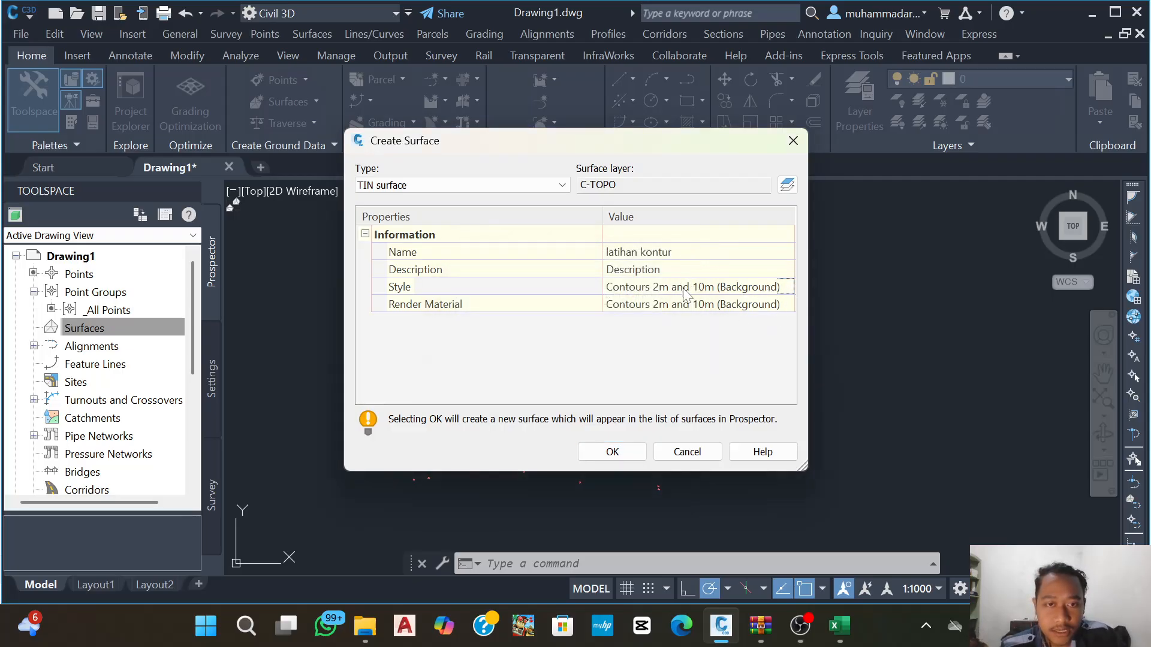
- Edit the surface's Contours 2m and 10m (Background) style and set the Border component's colour to index 9
{"action": "left_click", "coordinate": [767, 287]}
{"action": "left_click", "coordinate": [785, 287]}
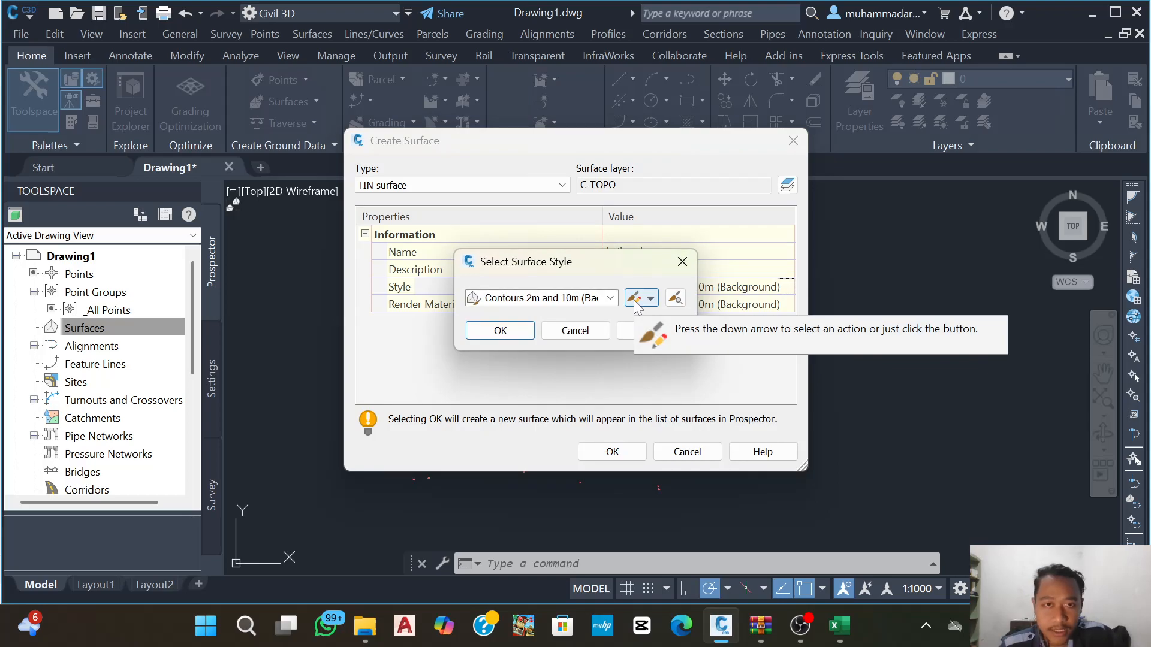
{"action": "left_click", "coordinate": [633, 298]}
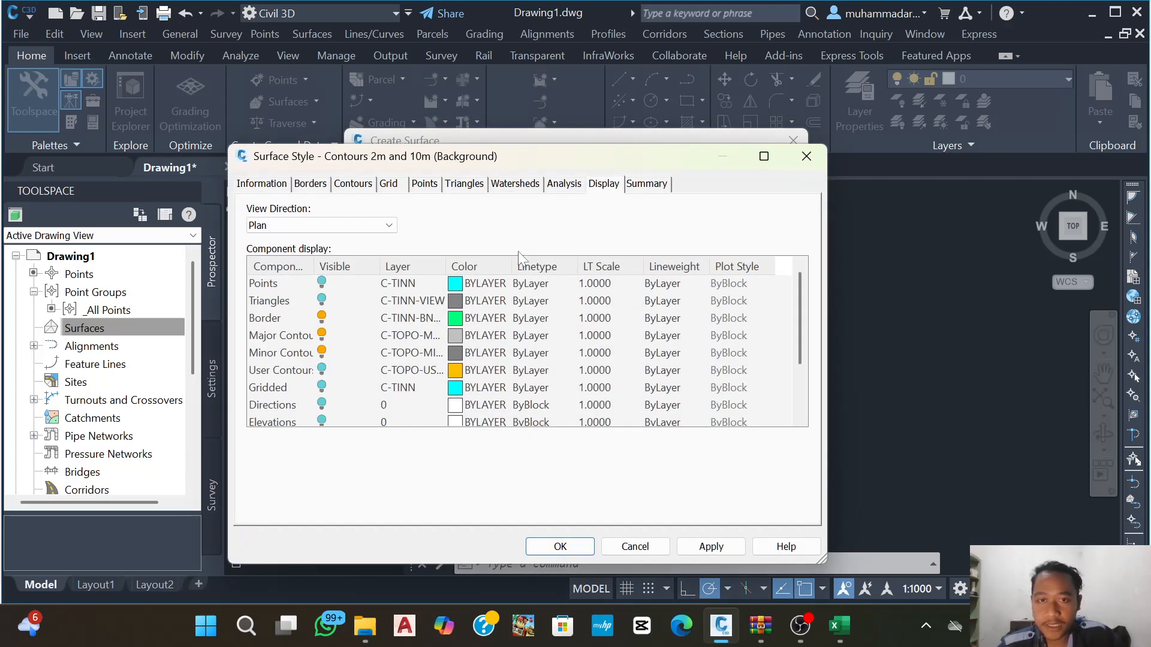
{"action": "left_click", "coordinate": [457, 319]}
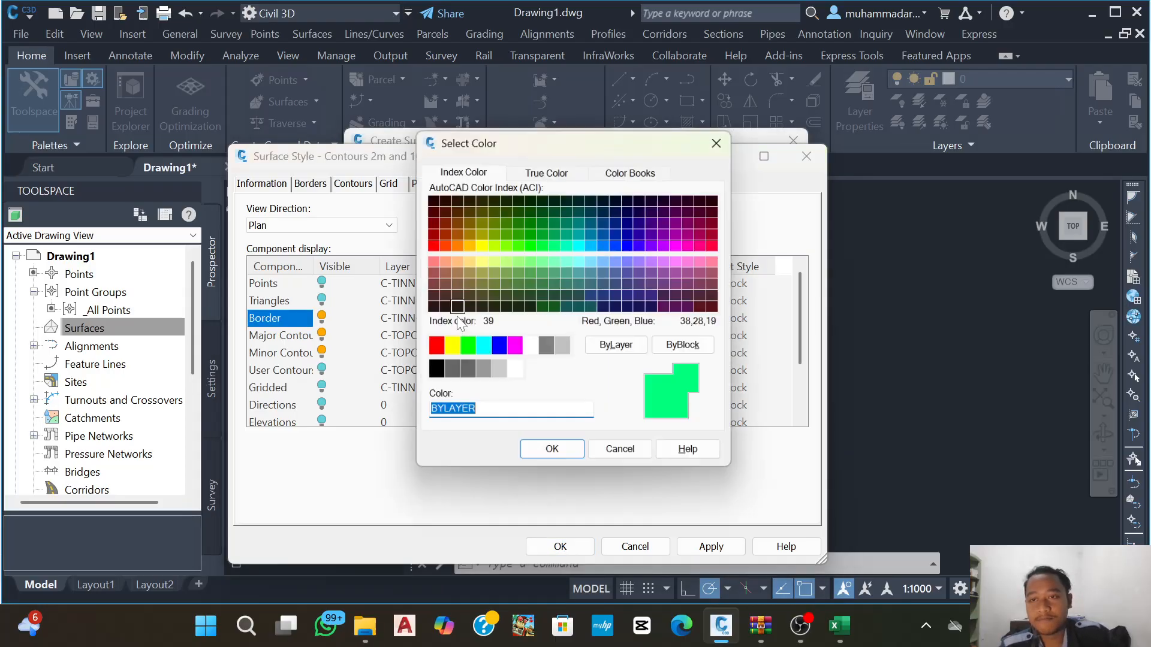
{"action": "left_click", "coordinate": [564, 348]}
{"action": "left_click", "coordinate": [553, 455]}
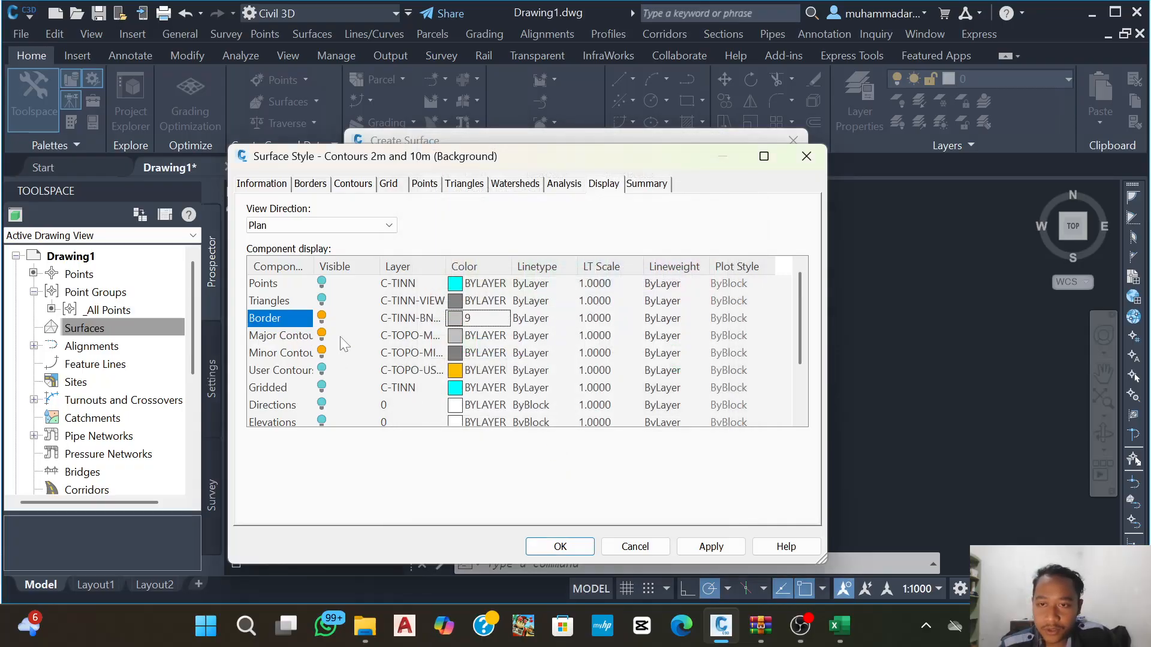
- Set the lineweight of the major contours to 0.30 mm in the surface style
{"action": "left_click", "coordinate": [656, 337]}
{"action": "scroll", "coordinate": [516, 322], "scroll_direction": "down", "scroll_amount": 3}
{"action": "scroll", "coordinate": [514, 322], "scroll_direction": "up", "scroll_amount": 1}
{"action": "left_click", "coordinate": [480, 292]}
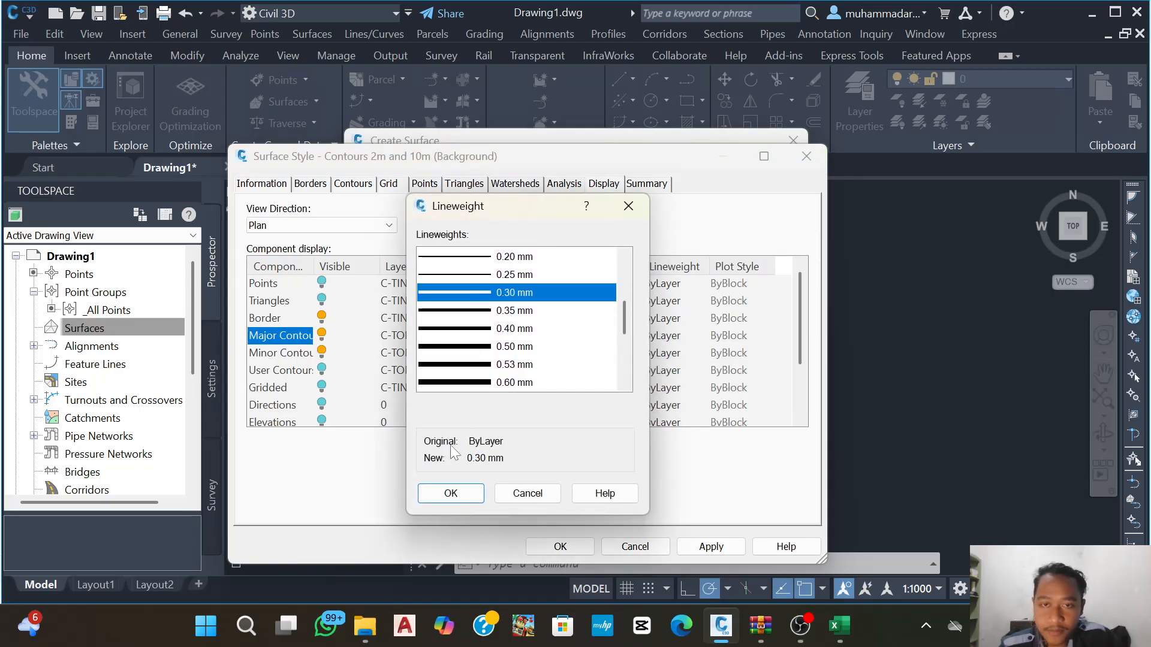
{"action": "left_click", "coordinate": [450, 493]}
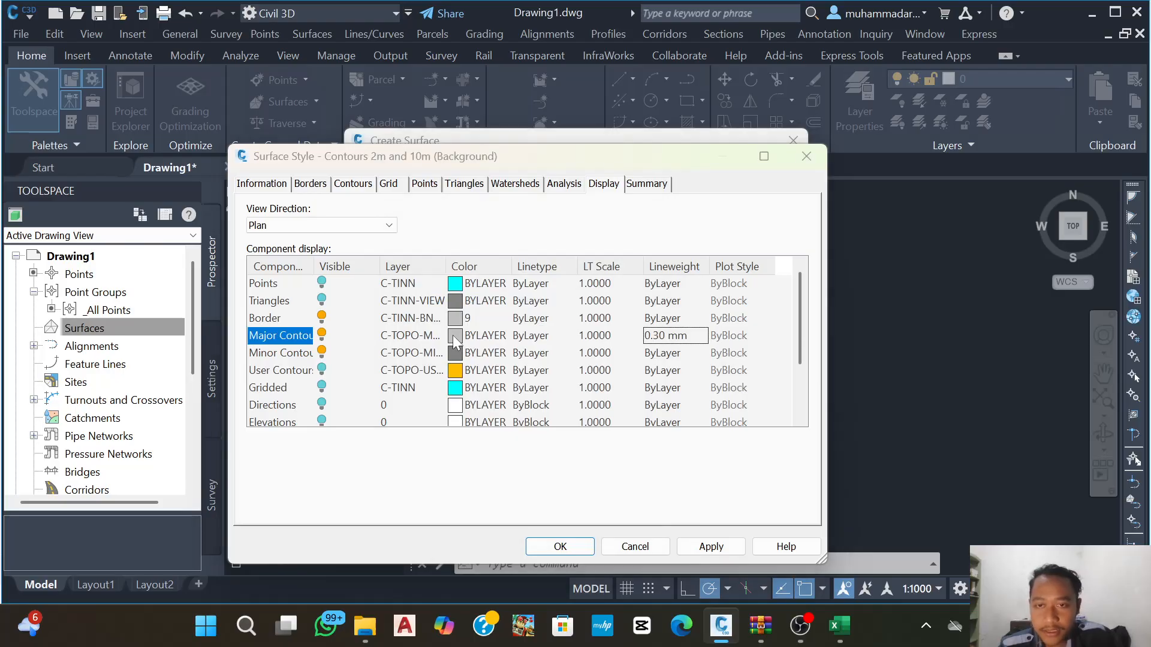
- Colour the major contours green and the minor contours cyan in the surface style
{"action": "left_click", "coordinate": [453, 336]}
{"action": "left_click", "coordinate": [466, 348]}
{"action": "left_click", "coordinate": [551, 455]}
{"action": "left_click", "coordinate": [454, 353]}
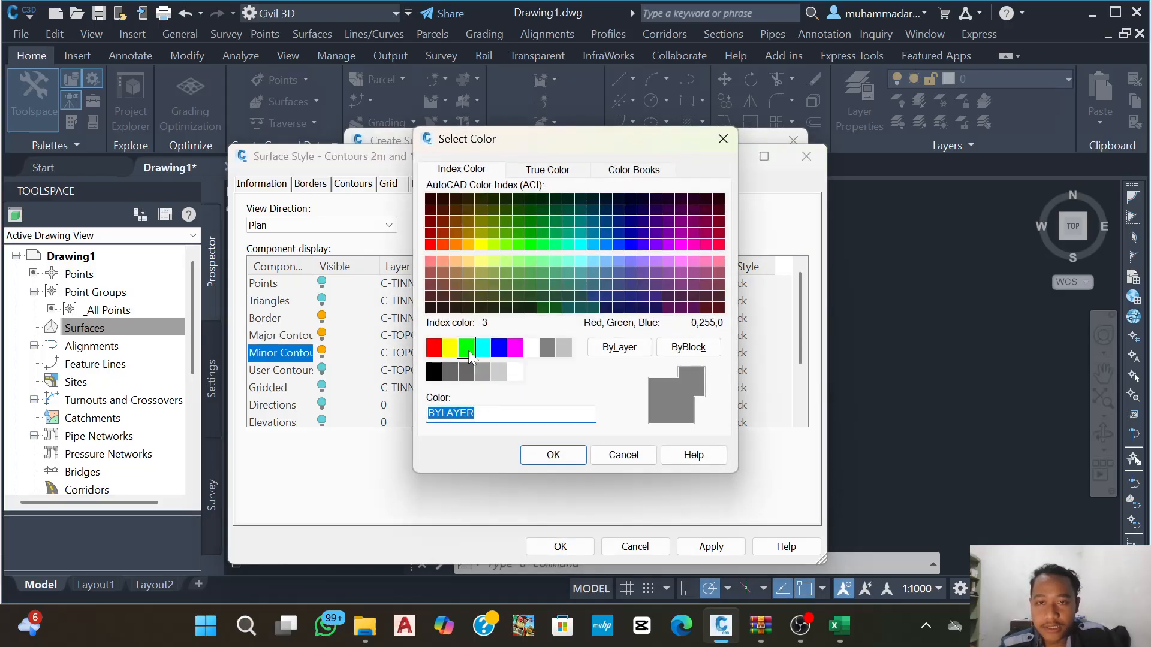
{"action": "left_click", "coordinate": [482, 349]}
{"action": "left_click", "coordinate": [553, 458]}
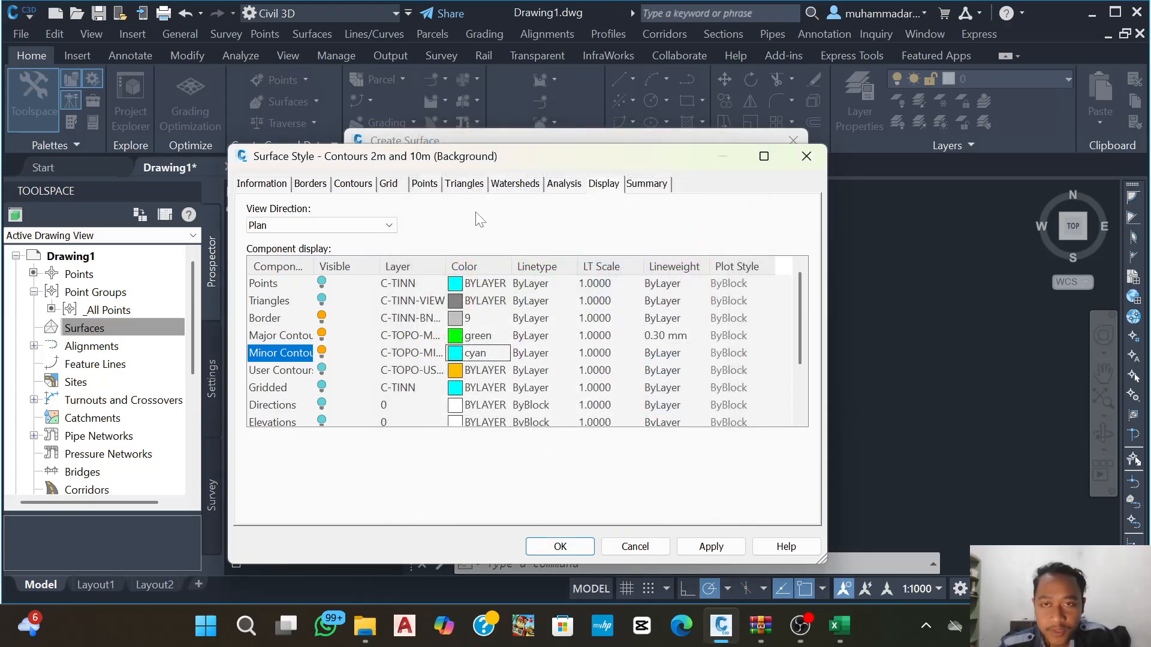
- Set the minor contour interval of the surface style to 1 m
{"action": "left_click", "coordinate": [350, 186]}
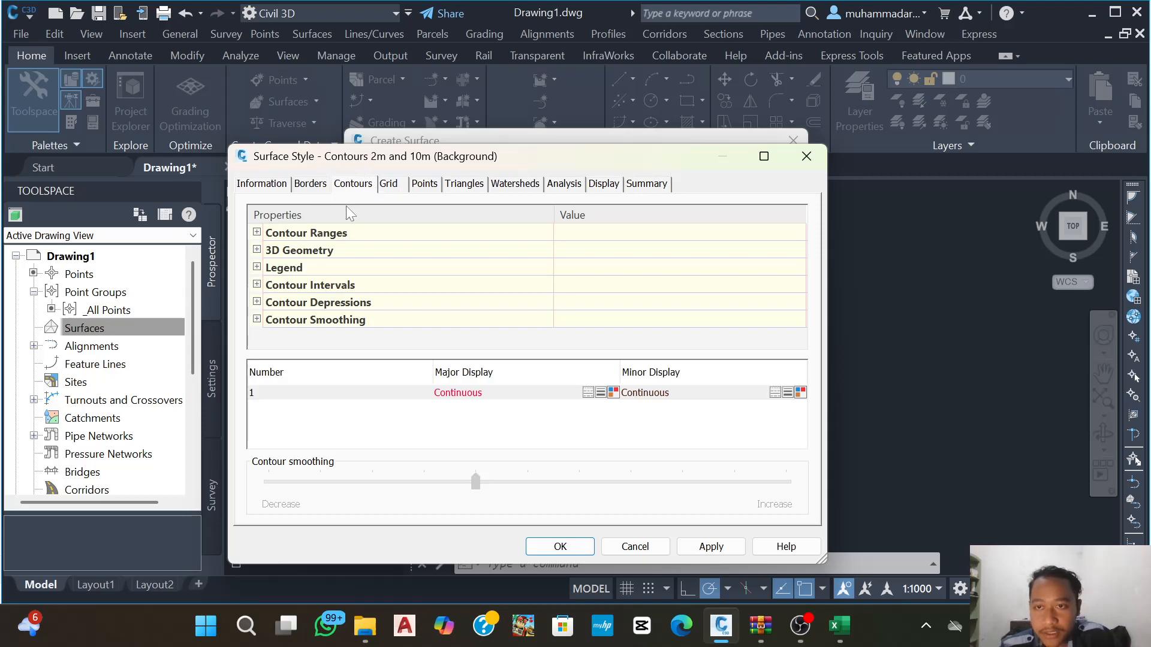
{"action": "left_click", "coordinate": [257, 285]}
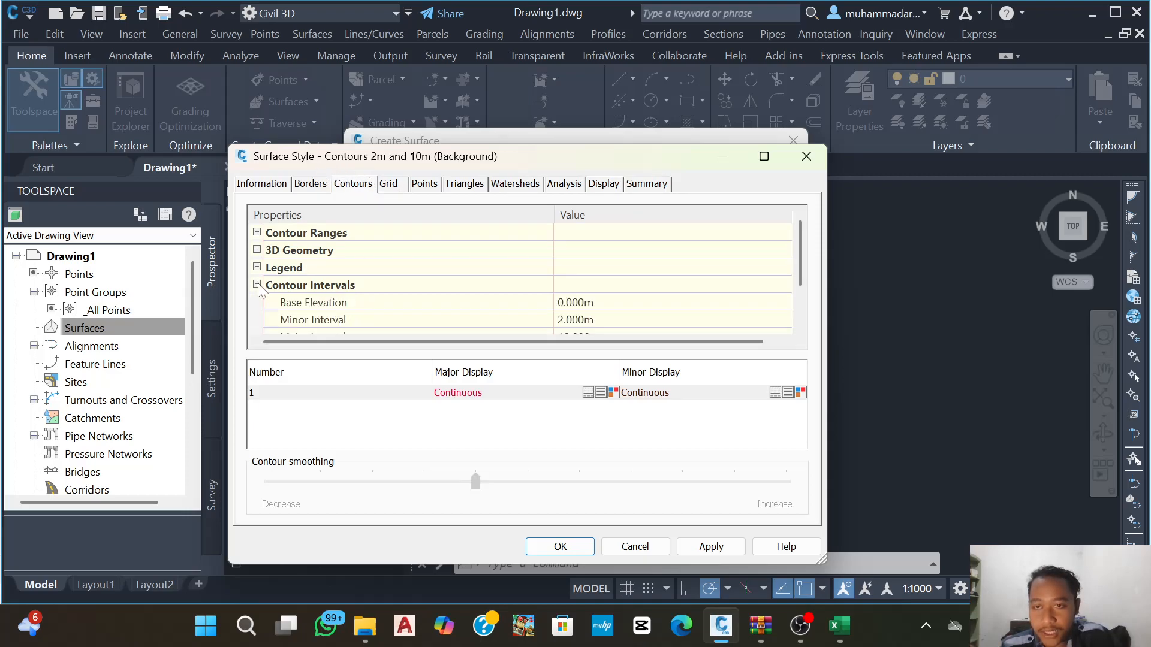
{"action": "scroll", "coordinate": [635, 287], "scroll_direction": "down", "scroll_amount": 1}
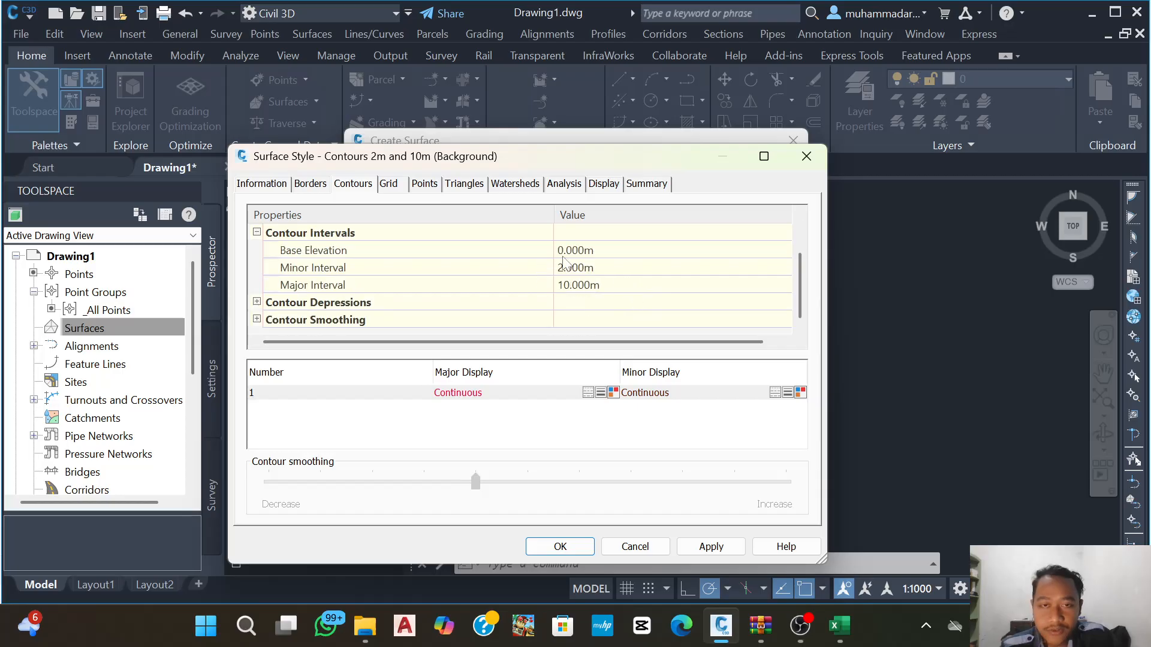
{"action": "scroll", "coordinate": [582, 279], "scroll_direction": "up", "scroll_amount": 1}
{"action": "scroll", "coordinate": [580, 276], "scroll_direction": "down", "scroll_amount": 1}
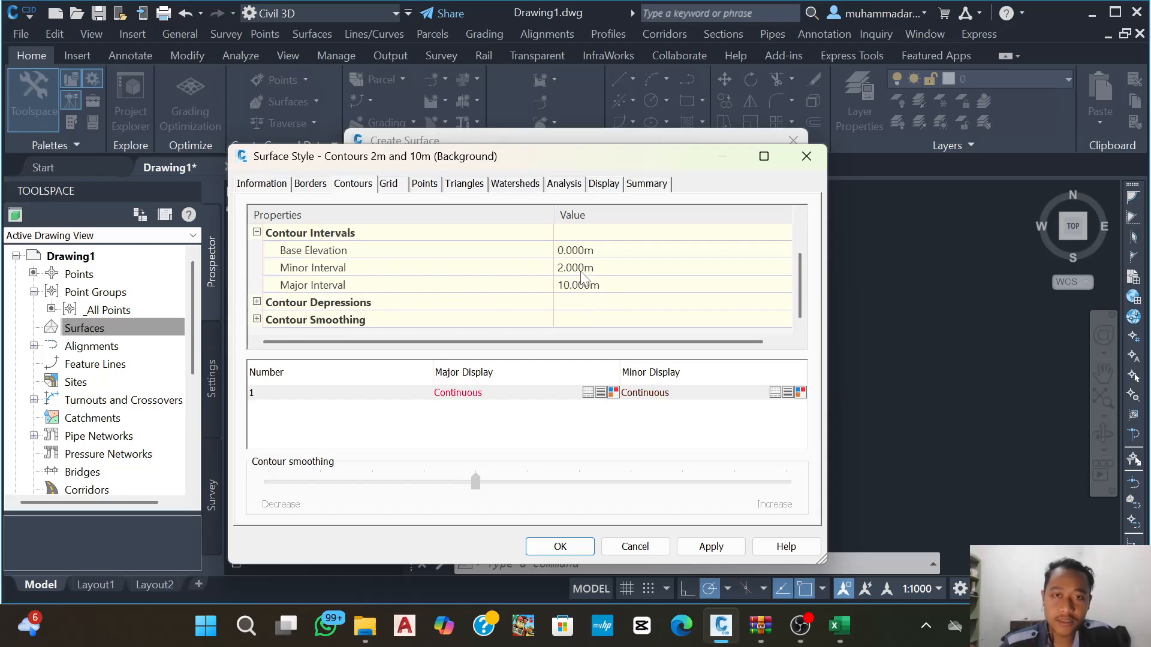
{"action": "left_click", "coordinate": [609, 269]}
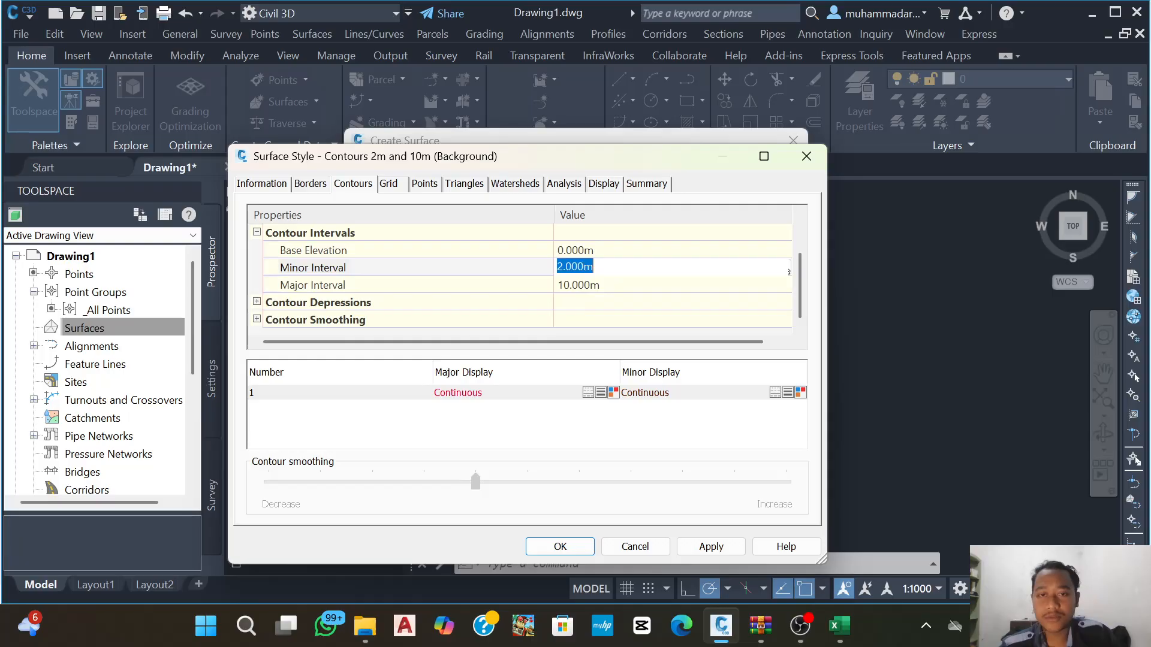
{"action": "type", "text": "1"}
{"action": "key", "text": "Return"}
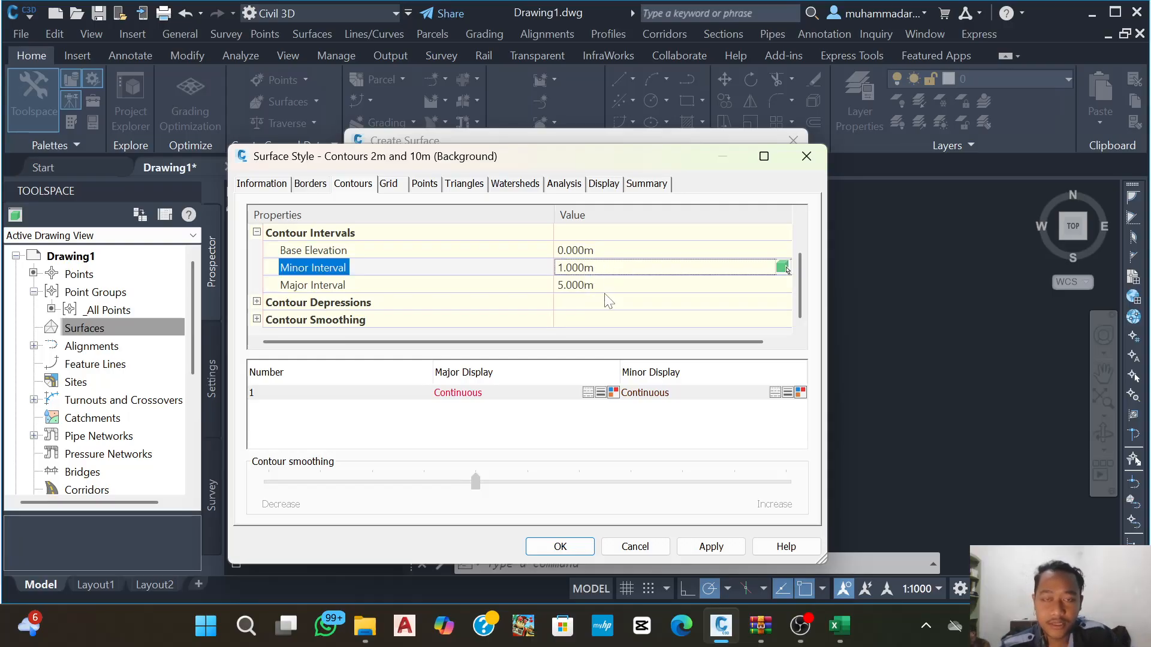
- Apply the surface style changes and create the TIN surface with that style
{"action": "left_click", "coordinate": [710, 547]}
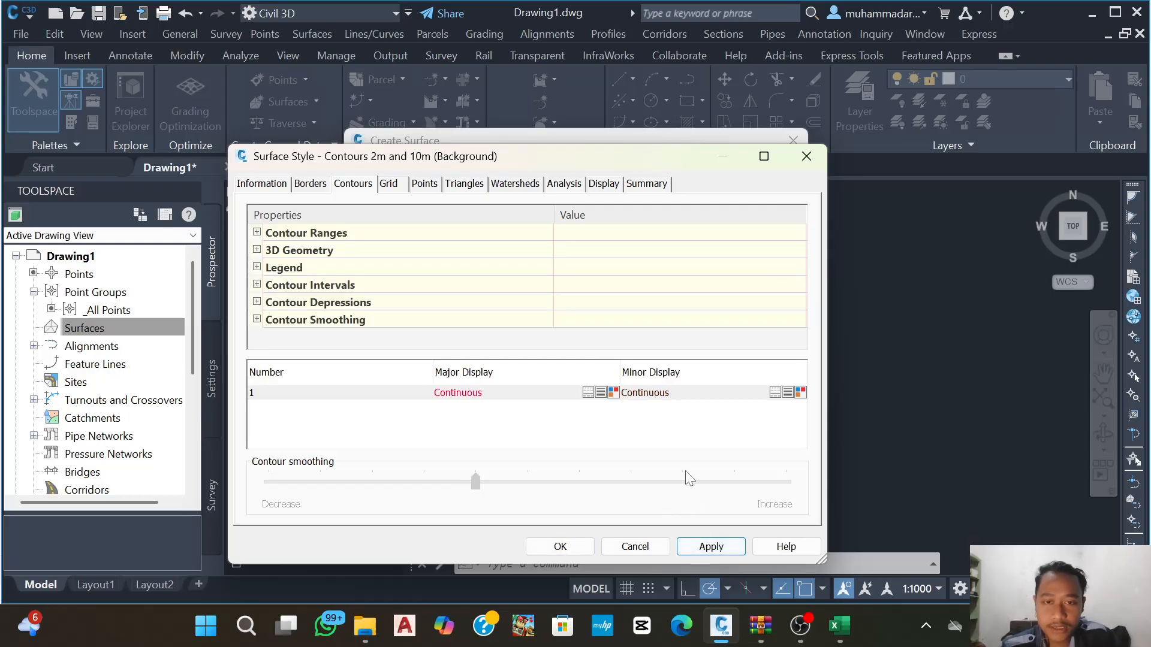
{"action": "left_click", "coordinate": [560, 547]}
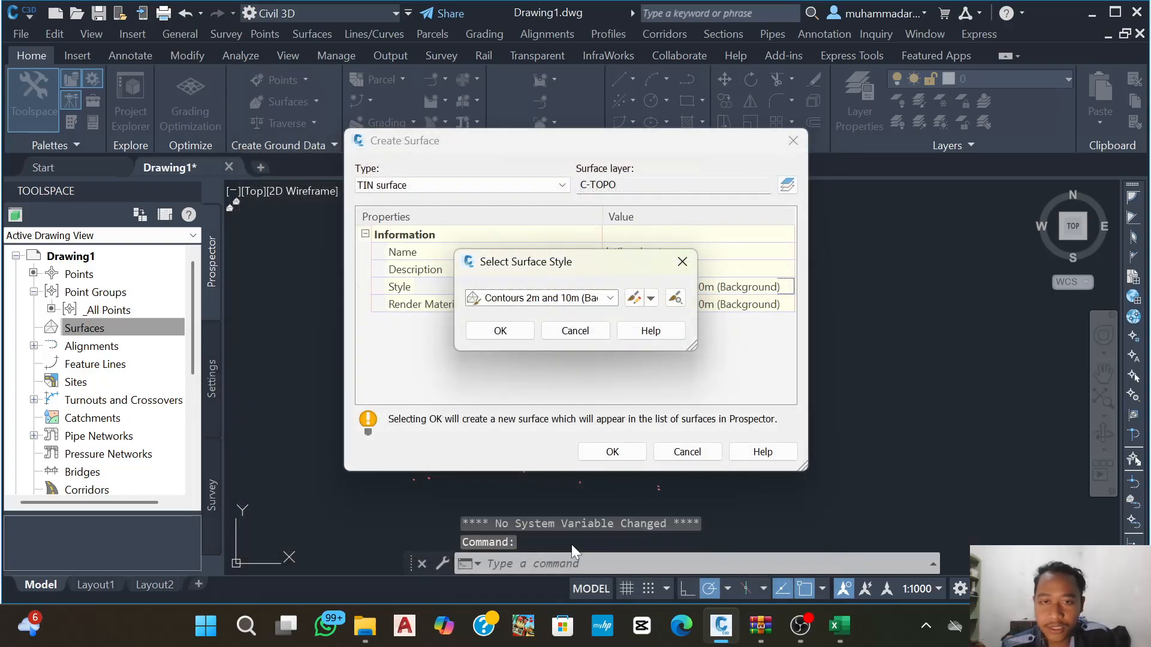
{"action": "left_click", "coordinate": [500, 328]}
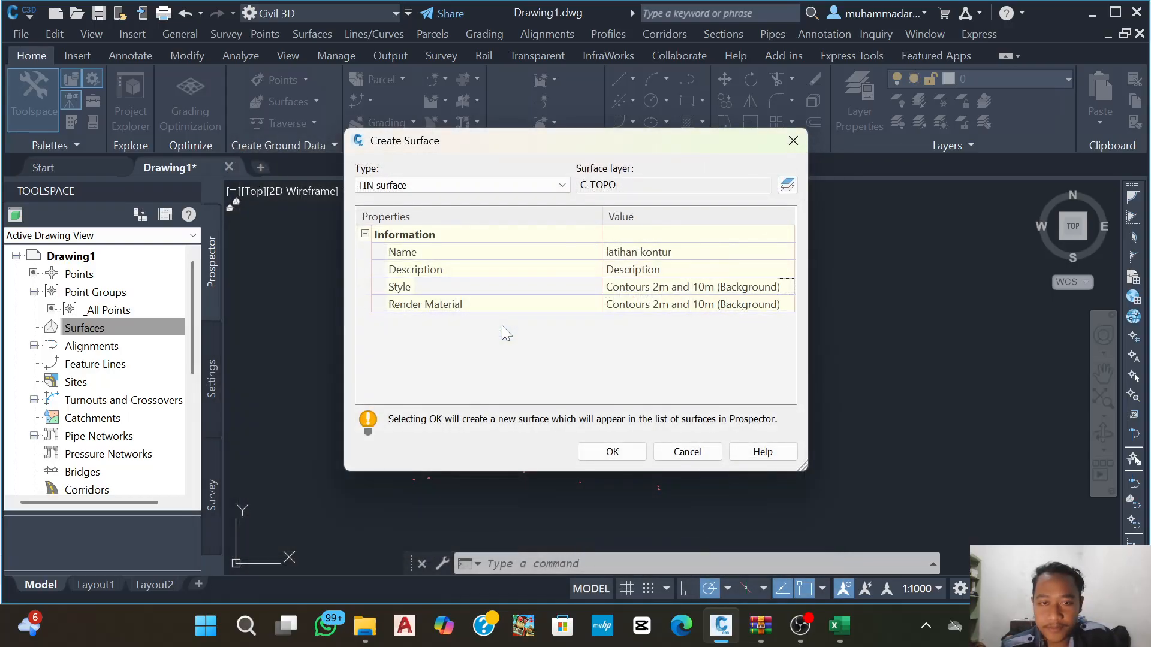
{"action": "left_click", "coordinate": [603, 450]}
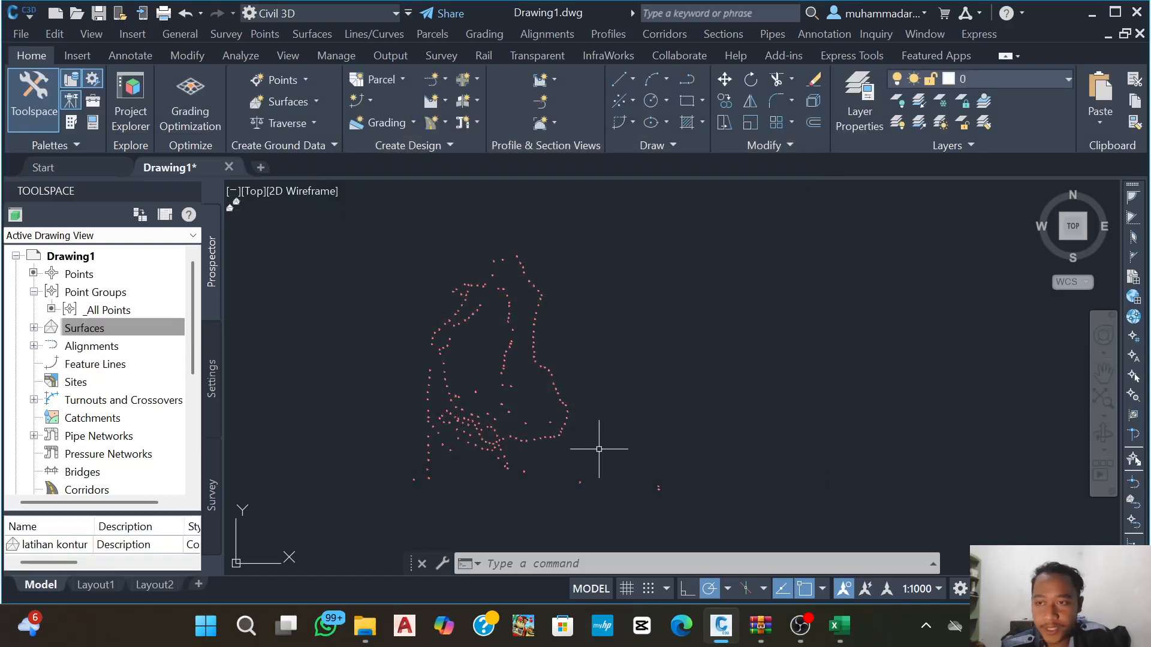
- Add the _All Points point group to the definition of the latihan kontur surface
{"action": "left_click", "coordinate": [34, 329]}
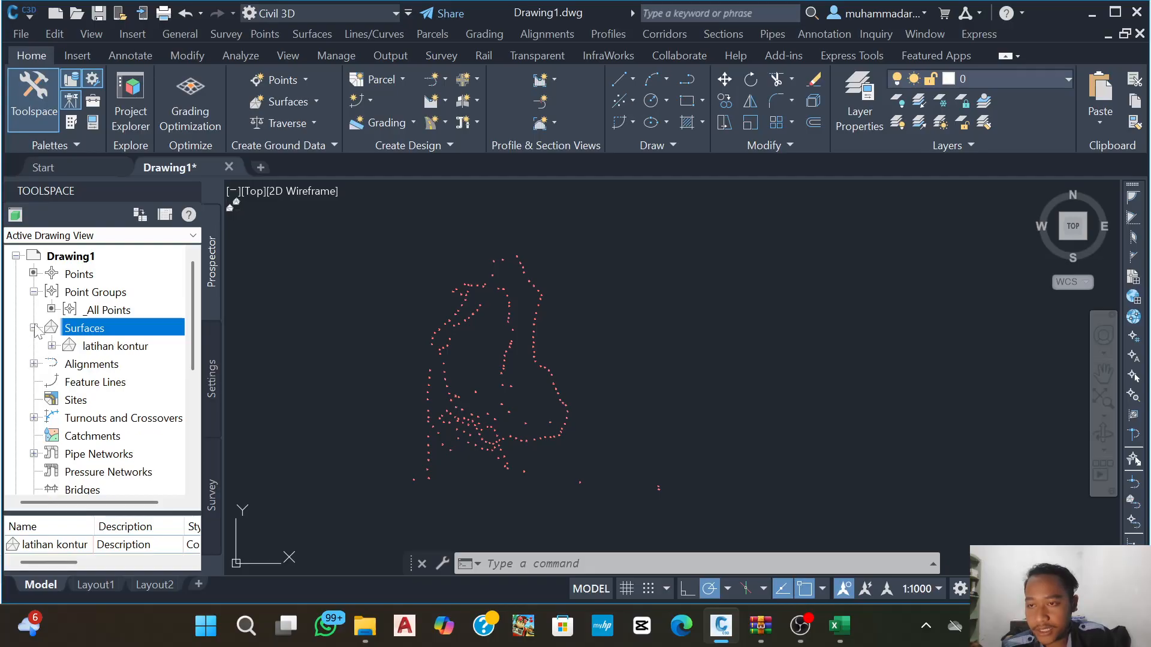
{"action": "left_click", "coordinate": [112, 348]}
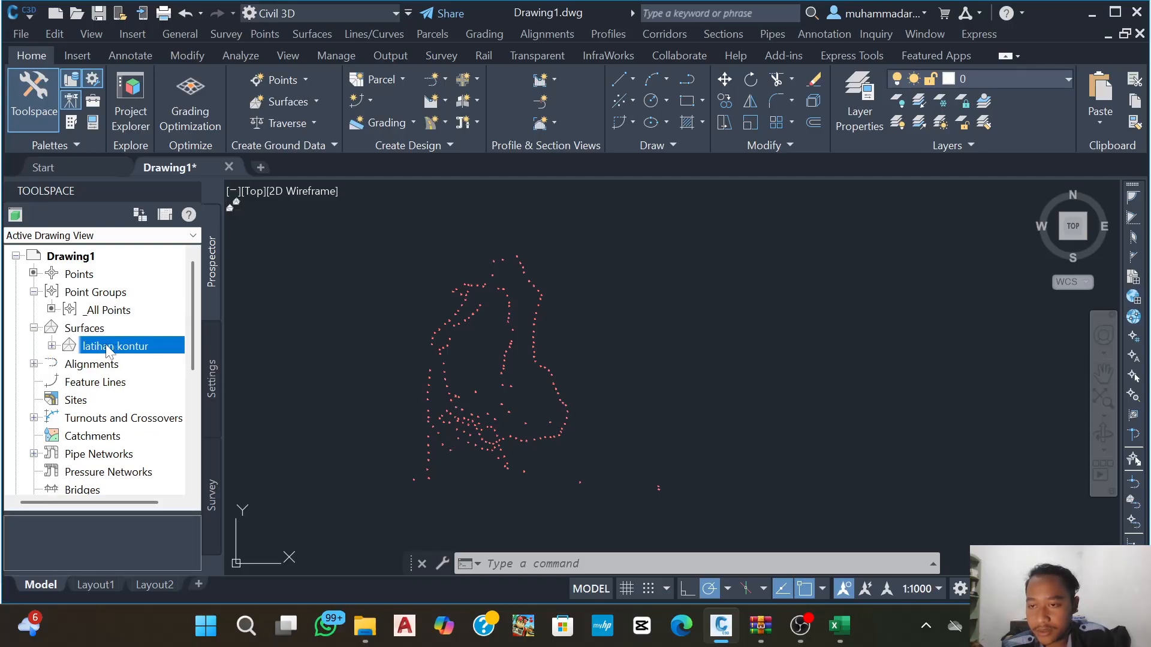
{"action": "left_click", "coordinate": [52, 347]}
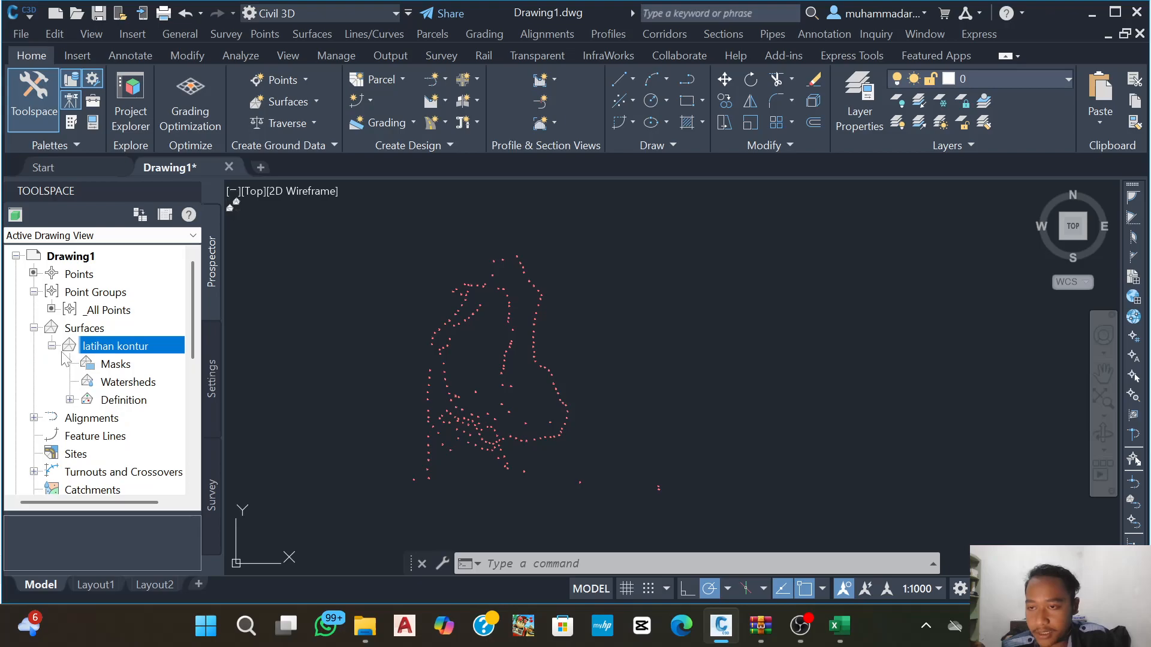
{"action": "left_click", "coordinate": [69, 401]}
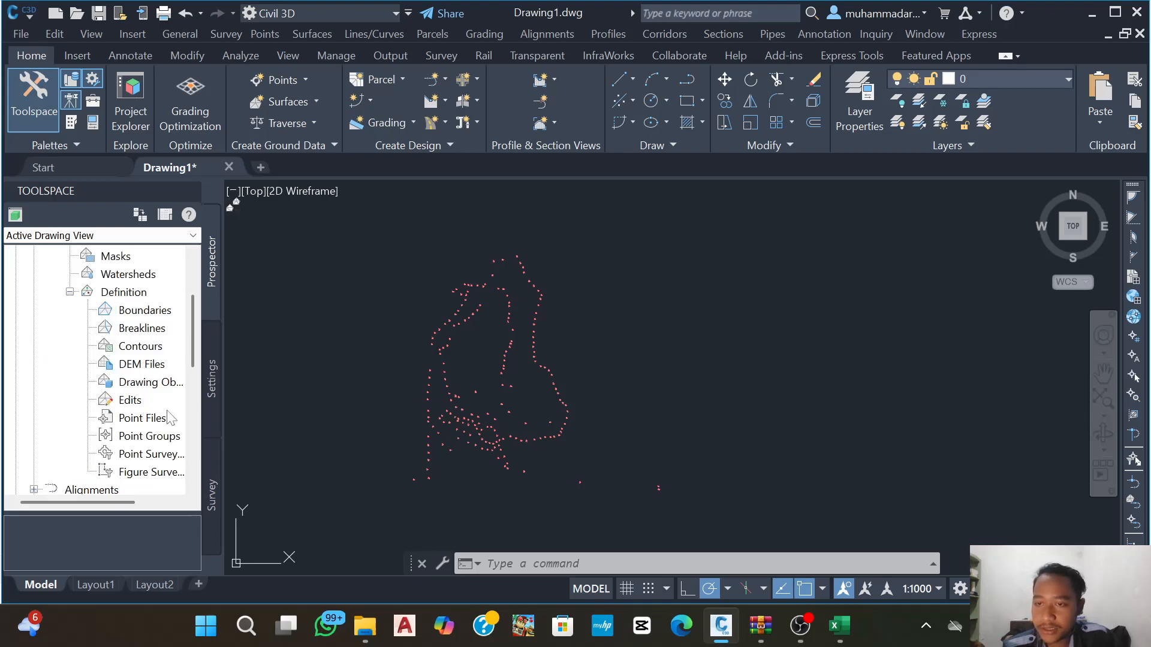
{"action": "scroll", "coordinate": [153, 409], "scroll_direction": "down", "scroll_amount": 1}
{"action": "scroll", "coordinate": [159, 438], "scroll_direction": "up", "scroll_amount": 1}
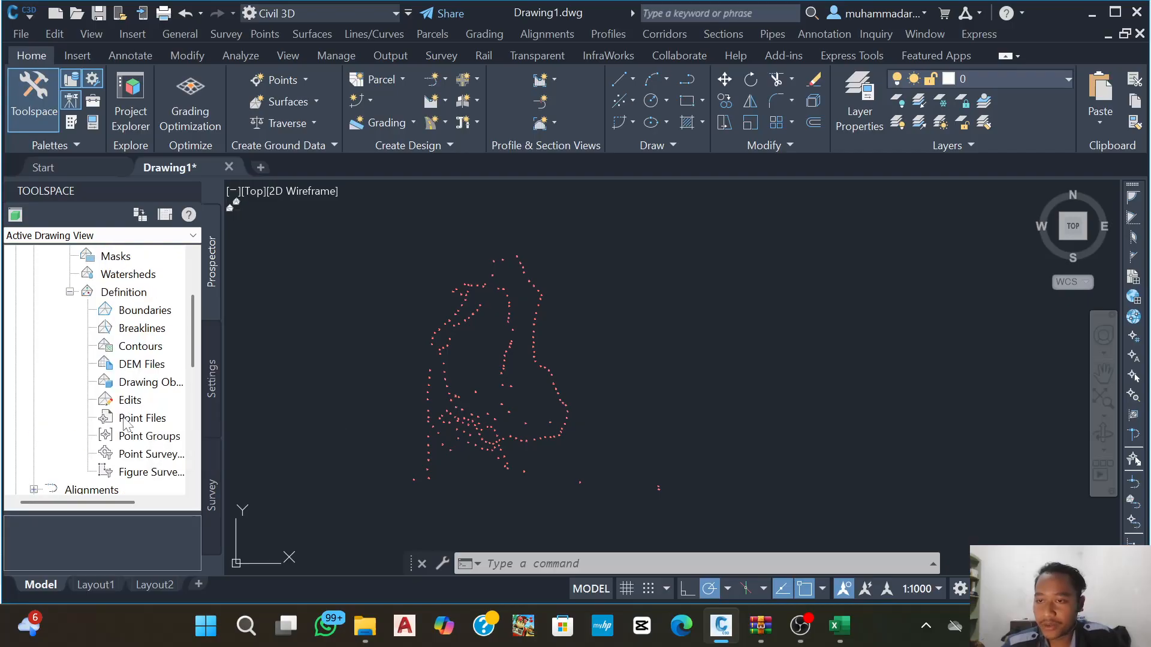
{"action": "right_click", "coordinate": [140, 439]}
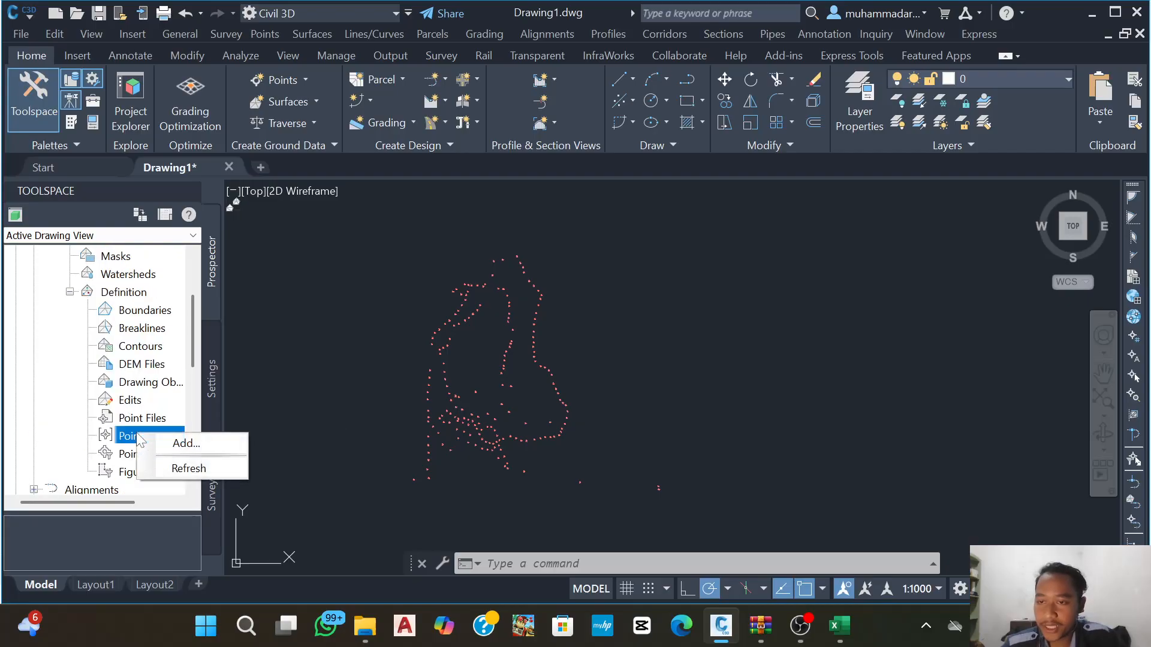
{"action": "left_click", "coordinate": [184, 444]}
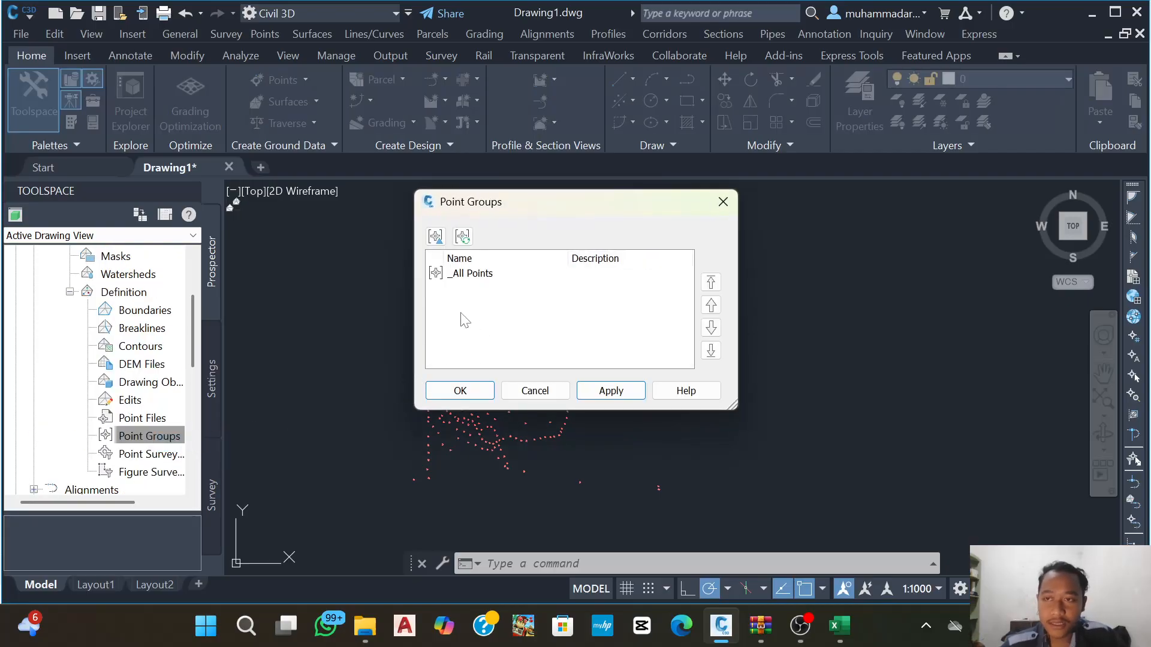
{"action": "left_click", "coordinate": [484, 275]}
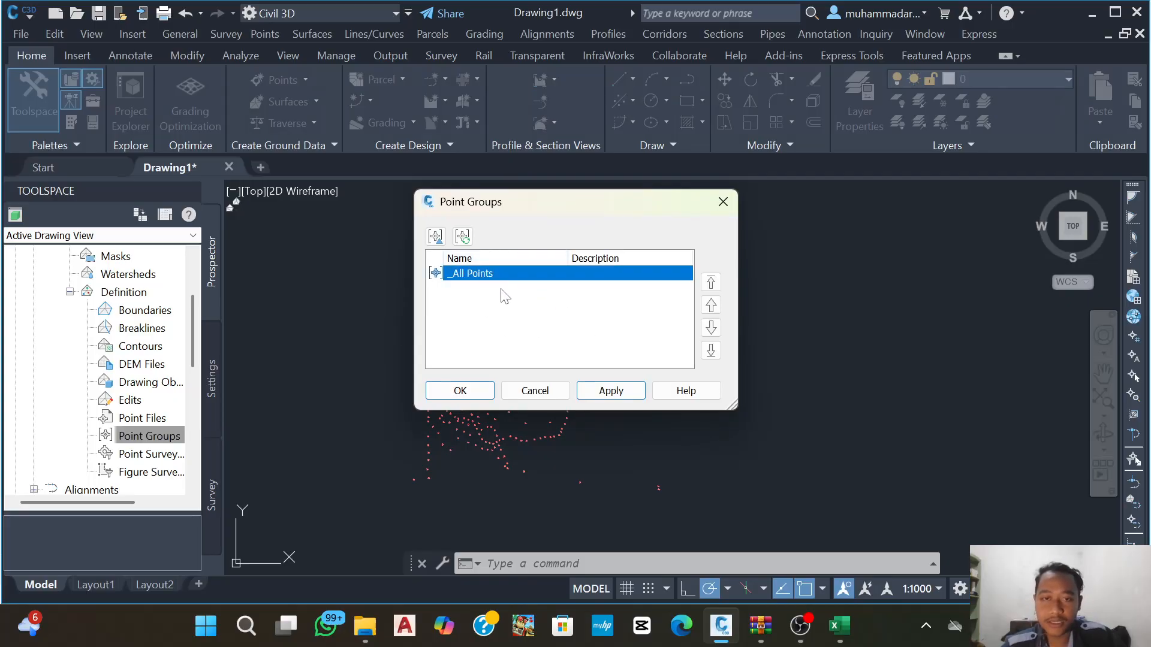
{"action": "left_click", "coordinate": [611, 391]}
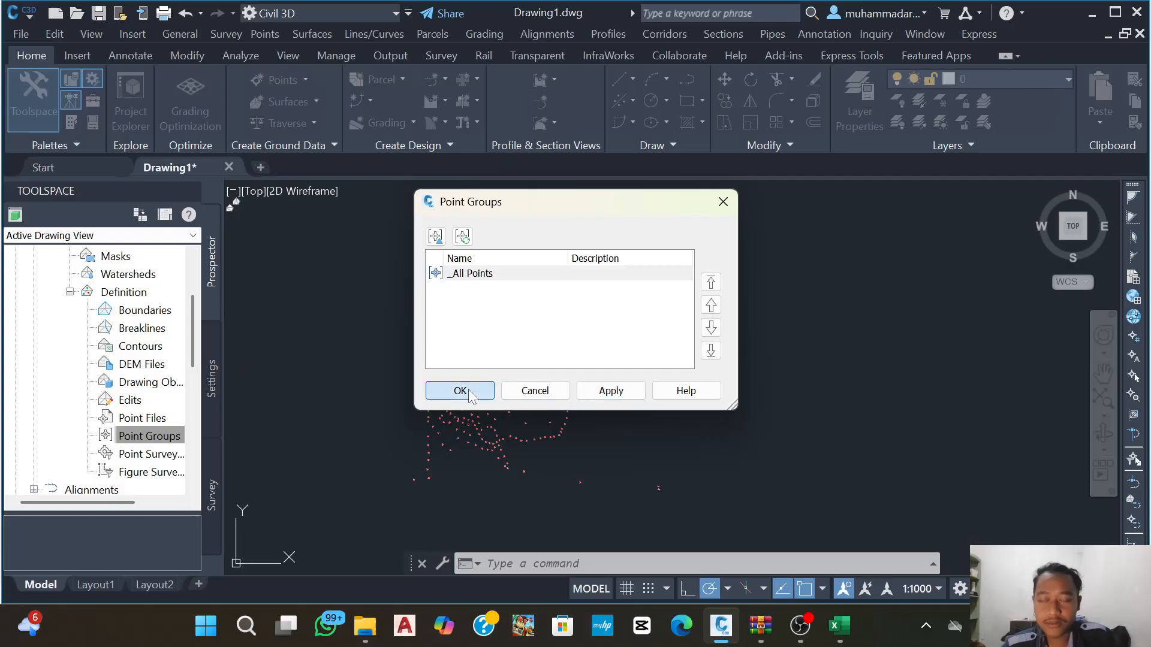
{"action": "left_click", "coordinate": [468, 390]}
- Examine the generated major and minor contours up close and the surface as a whole
{"action": "scroll", "coordinate": [510, 311], "scroll_direction": "up", "scroll_amount": 4}
{"action": "scroll", "coordinate": [510, 311], "scroll_direction": "up", "scroll_amount": 6}
{"action": "middle_click_drag", "start_coordinate": [498, 311], "coordinate": [696, 455]}
{"action": "scroll", "coordinate": [618, 296], "scroll_direction": "down", "scroll_amount": 4}
{"action": "middle_click_drag", "start_coordinate": [617, 295], "coordinate": [611, 390]}
{"action": "scroll", "coordinate": [579, 314], "scroll_direction": "up", "scroll_amount": 8}
{"action": "scroll", "coordinate": [736, 301], "scroll_direction": "down", "scroll_amount": 6}
{"action": "mouse_move", "coordinate": [719, 313]}
{"action": "middle_mouse_down"}
{"action": "mouse_move", "coordinate": [649, 316]}
{"action": "mouse_move", "coordinate": [663, 271]}
{"action": "middle_mouse_up"}
{"action": "scroll", "coordinate": [647, 283], "scroll_direction": "up", "scroll_amount": 5}
{"action": "scroll", "coordinate": [645, 286], "scroll_direction": "down", "scroll_amount": 5}
{"action": "middle_click_drag", "start_coordinate": [628, 388], "coordinate": [636, 233]}
{"action": "middle_click_drag", "start_coordinate": [558, 349], "coordinate": [547, 194]}
{"action": "middle_click_drag", "start_coordinate": [512, 351], "coordinate": [583, 217]}
{"action": "scroll", "coordinate": [396, 330], "scroll_direction": "up", "scroll_amount": 7}
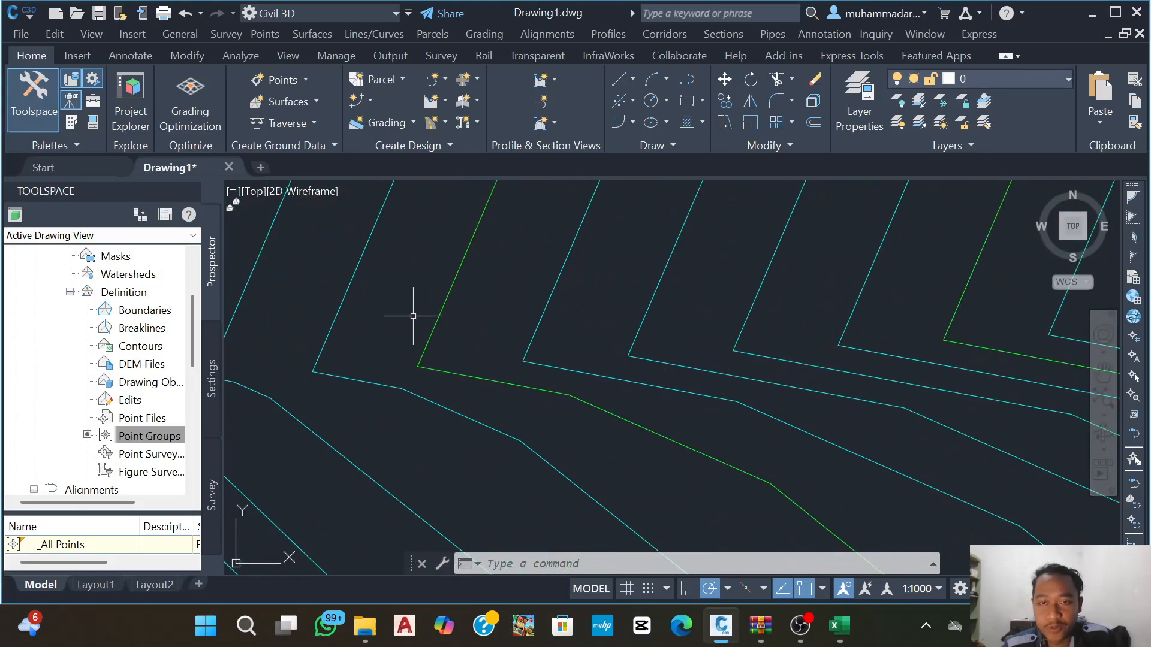
{"action": "scroll", "coordinate": [578, 321], "scroll_direction": "down", "scroll_amount": 10}
{"action": "middle_click_drag", "start_coordinate": [578, 282], "coordinate": [549, 379]}
{"action": "scroll", "coordinate": [604, 311], "scroll_direction": "down", "scroll_amount": 5}
{"action": "middle_click_drag", "start_coordinate": [604, 311], "coordinate": [600, 325]}
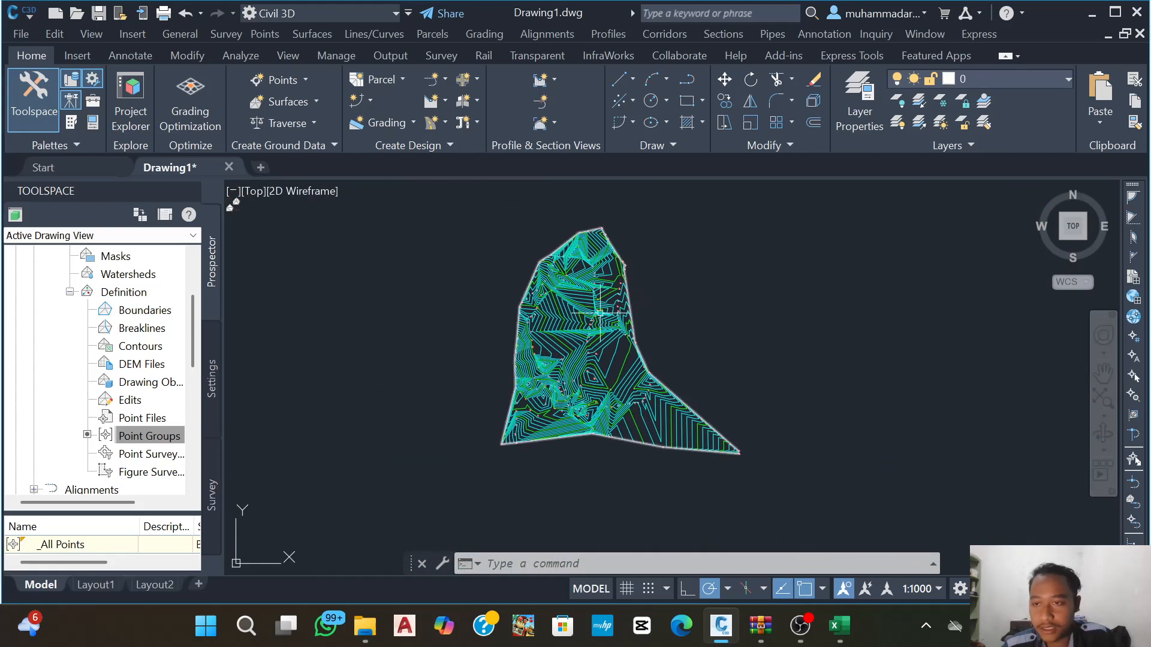
{"action": "scroll", "coordinate": [115, 349], "scroll_direction": "up", "scroll_amount": 2}
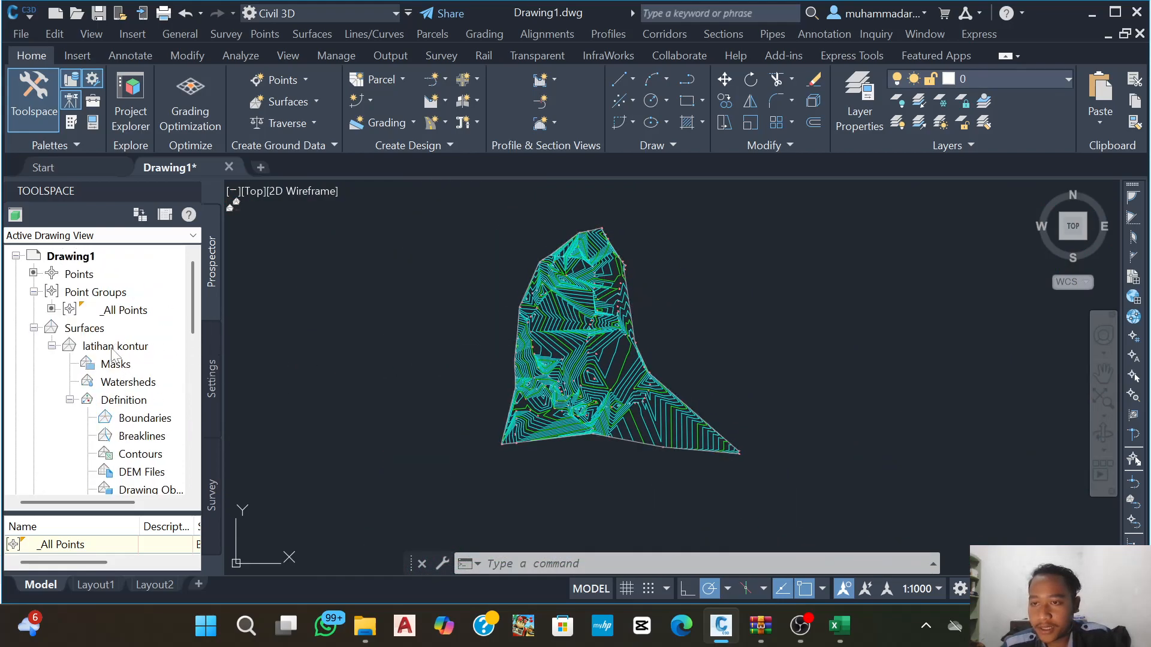
{"action": "right_click", "coordinate": [114, 348]}
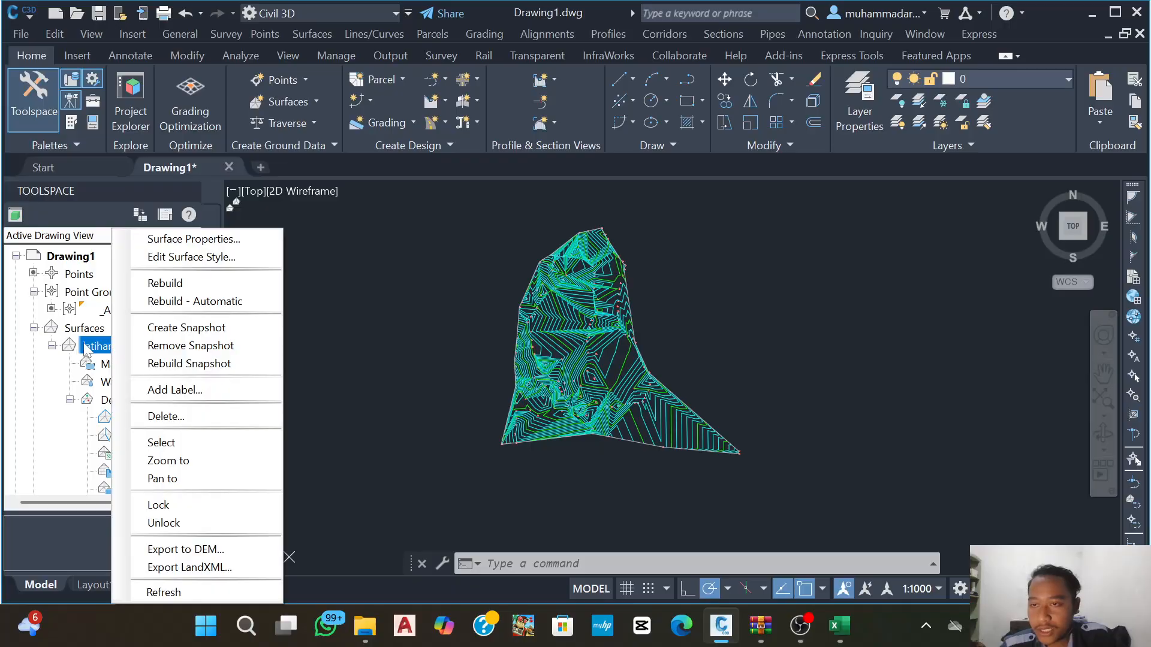
{"action": "left_click", "coordinate": [198, 257]}
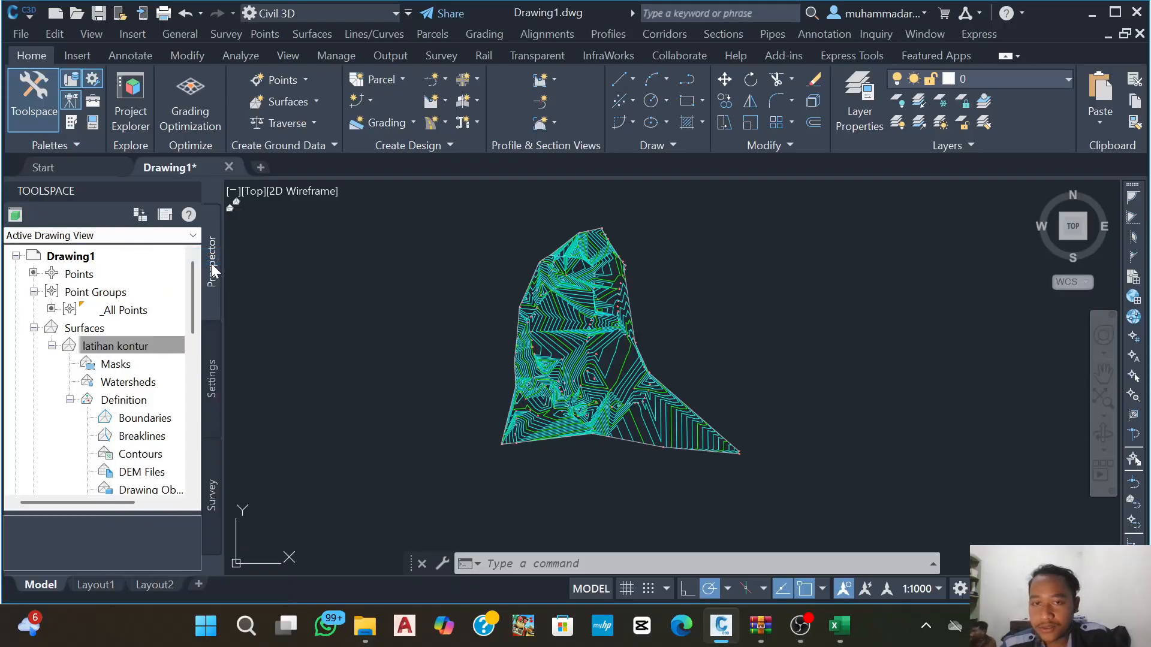
{"action": "left_click", "coordinate": [807, 156]}
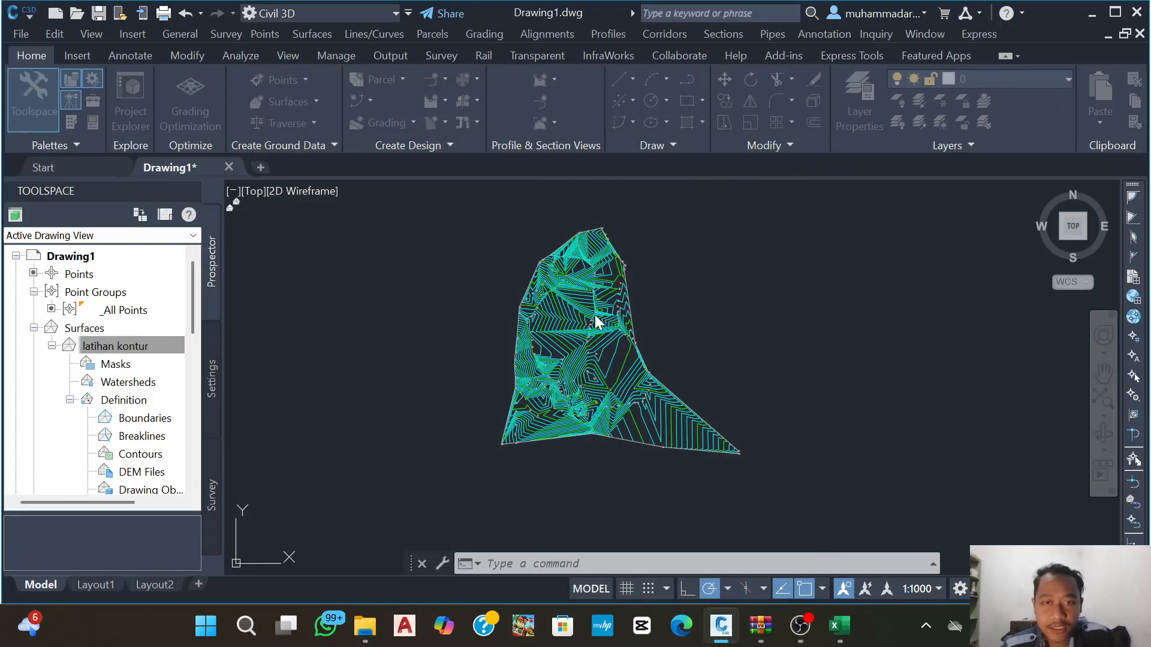
- Set Smooth Contours to True under Contour Smoothing in the surface style of the latihan kontur surface
{"action": "left_click", "coordinate": [579, 302]}
{"action": "right_click", "coordinate": [642, 286]}
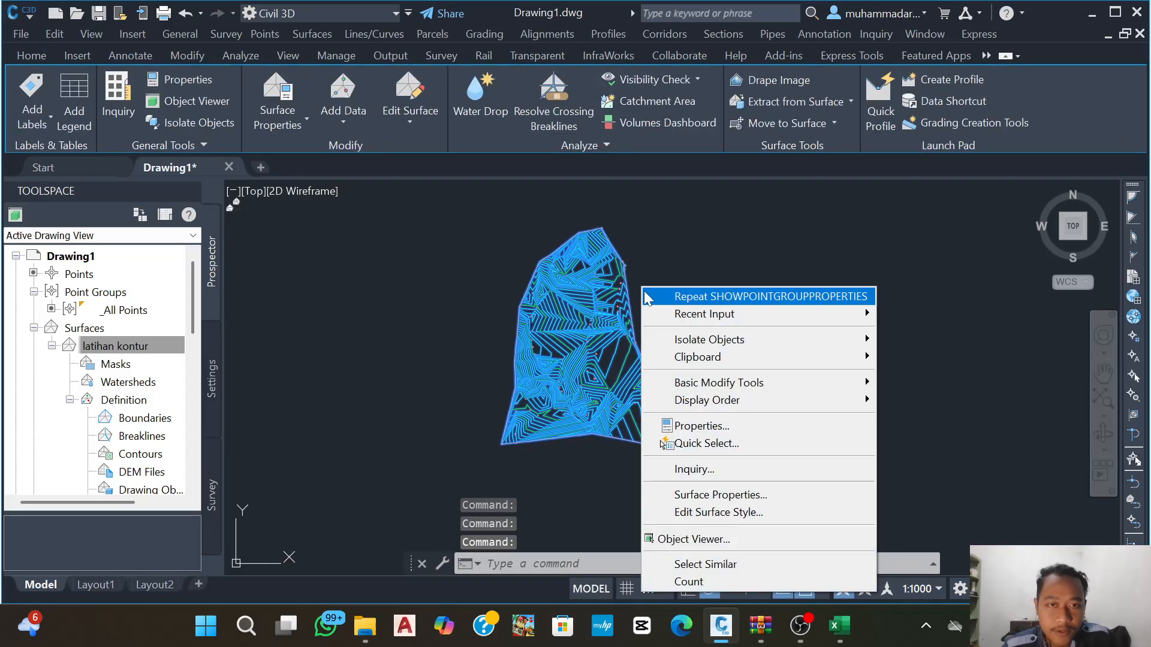
{"action": "left_click", "coordinate": [724, 513]}
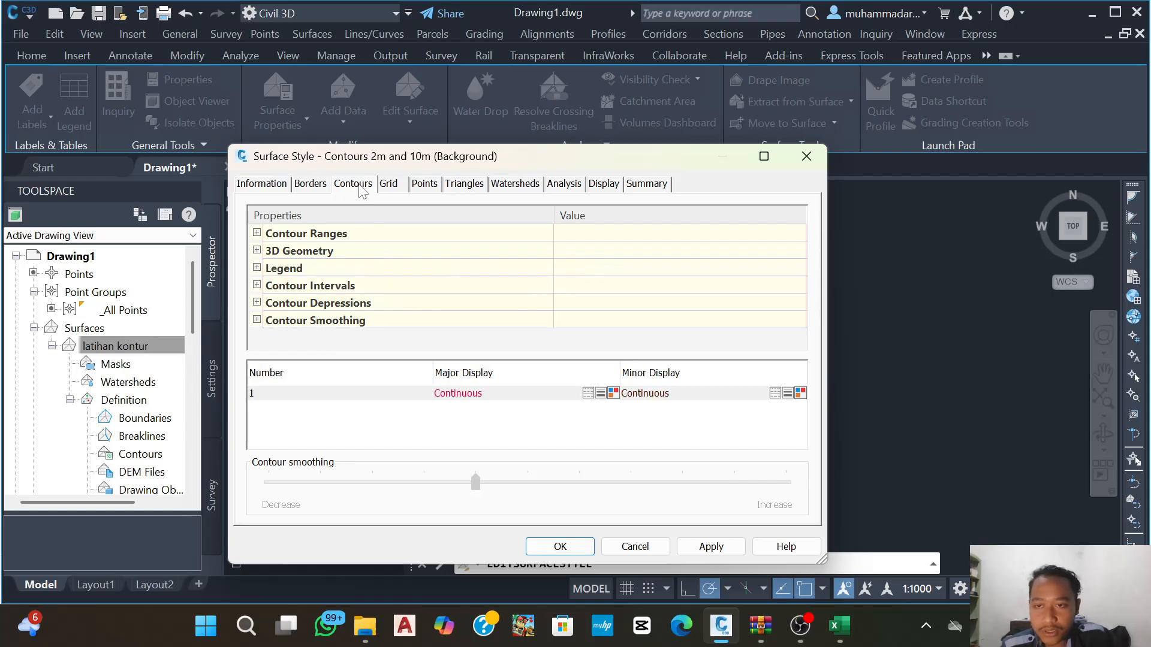
{"action": "left_click", "coordinate": [256, 320]}
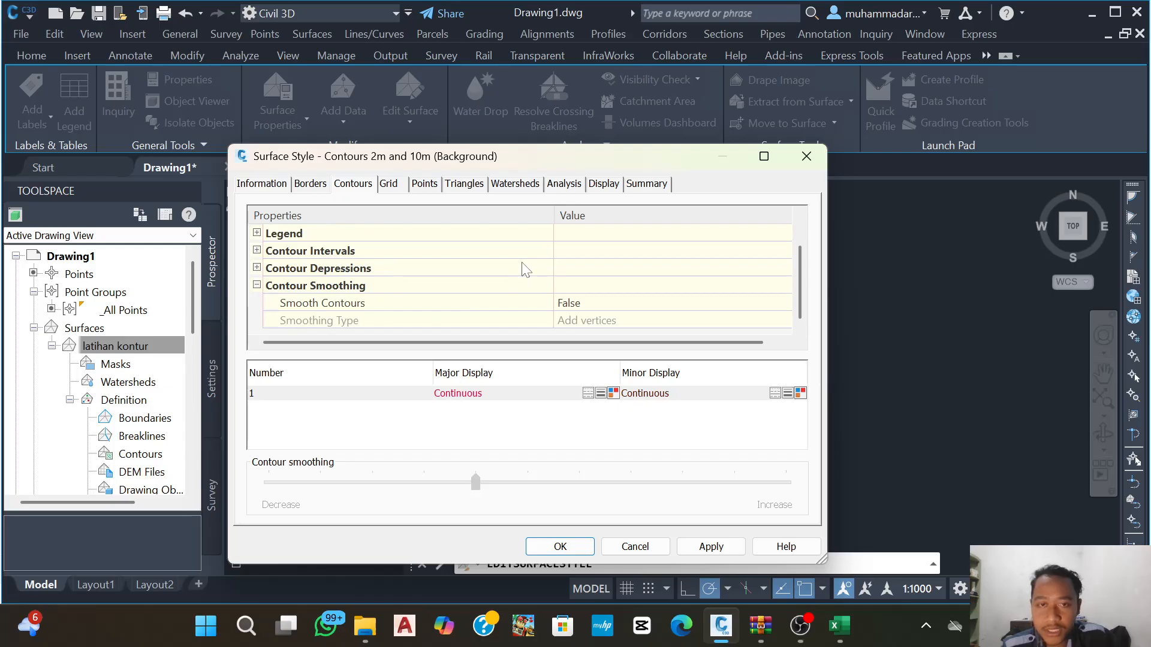
{"action": "left_click", "coordinate": [611, 309]}
{"action": "left_click", "coordinate": [611, 309]}
{"action": "left_click", "coordinate": [591, 338]}
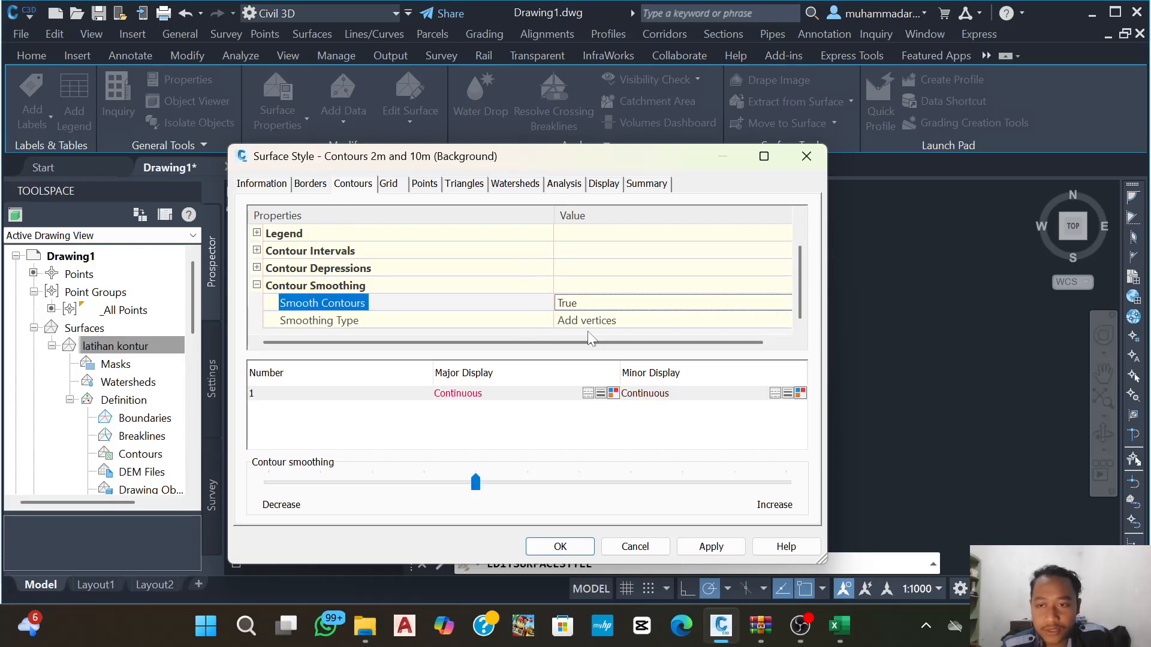
- Raise the contour smoothing level close to the maximum and apply the surface style changes
{"action": "left_click", "coordinate": [475, 484]}
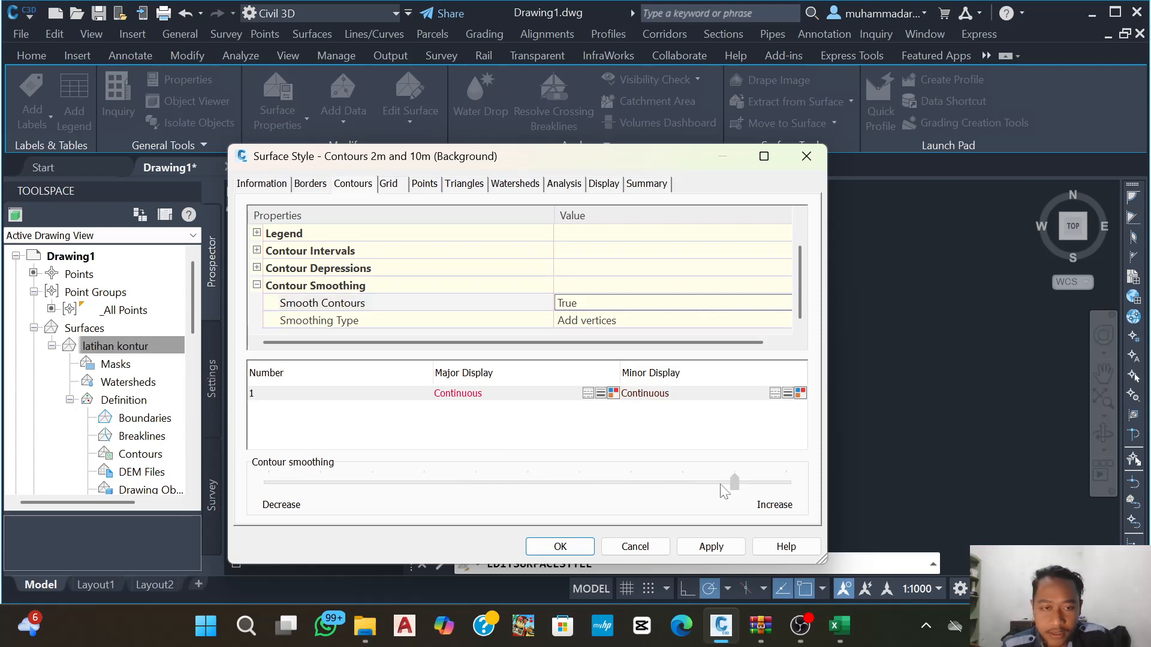
{"action": "left_click", "coordinate": [711, 547]}
{"action": "left_click", "coordinate": [559, 546]}
- Examine the smoothed contours up close, especially along the eastern surface border near points 149 to 154
{"action": "scroll", "coordinate": [583, 287], "scroll_direction": "up", "scroll_amount": 8}
{"action": "scroll", "coordinate": [610, 292], "scroll_direction": "down", "scroll_amount": 1}
{"action": "mouse_move", "coordinate": [821, 337]}
{"action": "middle_mouse_down"}
{"action": "mouse_move", "coordinate": [579, 407]}
{"action": "mouse_move", "coordinate": [569, 399]}
{"action": "middle_mouse_up"}
{"action": "mouse_move", "coordinate": [596, 314]}
{"action": "middle_mouse_down"}
{"action": "mouse_move", "coordinate": [609, 411]}
{"action": "mouse_move", "coordinate": [631, 458]}
{"action": "middle_mouse_up"}
{"action": "middle_click_drag", "start_coordinate": [564, 294], "coordinate": [585, 471]}
{"action": "scroll", "coordinate": [607, 320], "scroll_direction": "down", "scroll_amount": 2}
{"action": "mouse_move", "coordinate": [518, 326]}
{"action": "middle_mouse_down"}
{"action": "mouse_move", "coordinate": [531, 436]}
{"action": "mouse_move", "coordinate": [620, 242]}
{"action": "middle_mouse_up"}
{"action": "scroll", "coordinate": [618, 241], "scroll_direction": "down", "scroll_amount": 2}
{"action": "mouse_move", "coordinate": [592, 364]}
{"action": "middle_mouse_down"}
{"action": "mouse_move", "coordinate": [580, 369]}
{"action": "mouse_move", "coordinate": [582, 349]}
{"action": "middle_mouse_up"}
{"action": "middle_click_drag", "start_coordinate": [751, 348], "coordinate": [636, 319]}
{"action": "scroll", "coordinate": [668, 254], "scroll_direction": "up", "scroll_amount": 3}
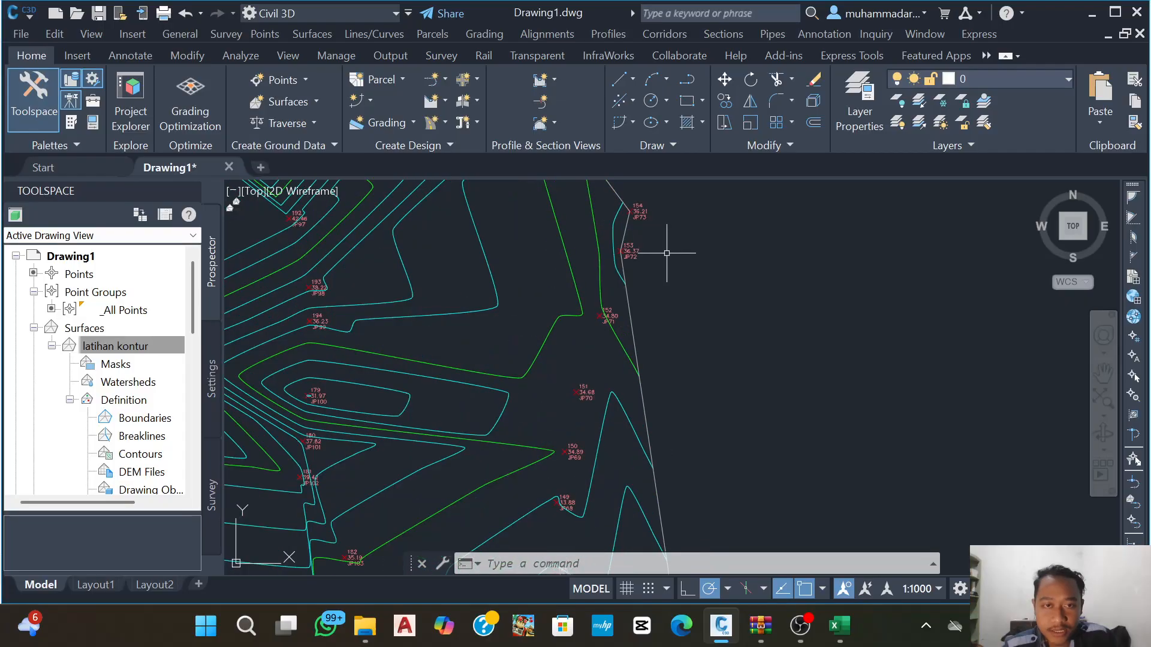
{"action": "scroll", "coordinate": [630, 257], "scroll_direction": "up", "scroll_amount": 2}
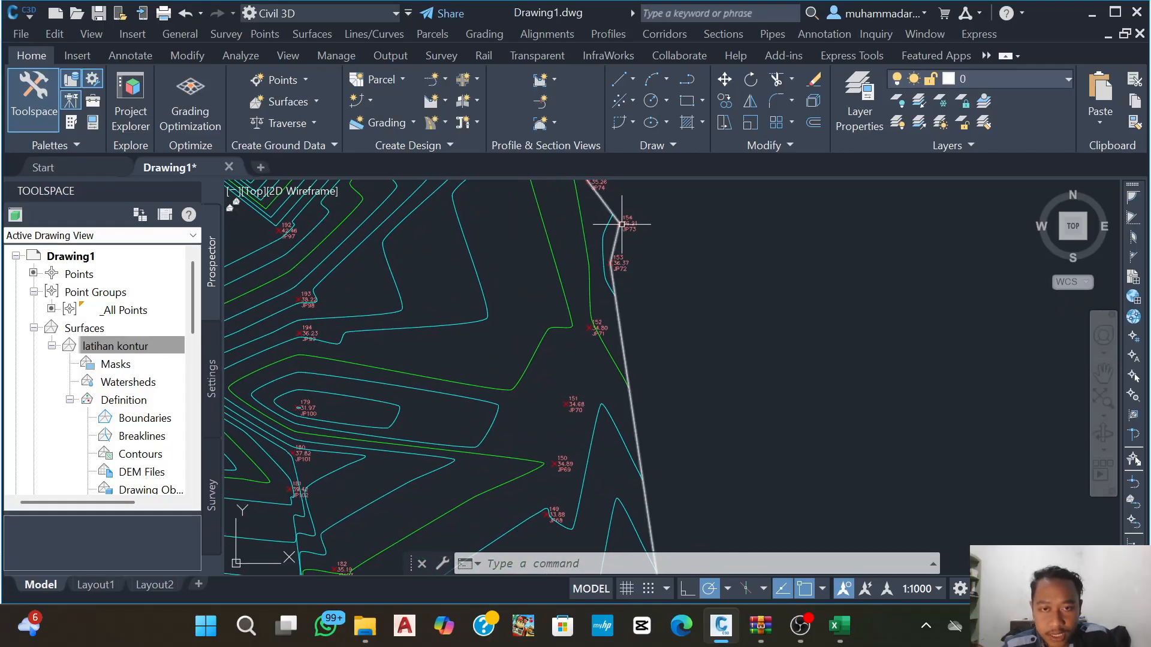
{"action": "middle_click_drag", "start_coordinate": [598, 303], "coordinate": [593, 212]}
{"action": "scroll", "coordinate": [560, 380], "scroll_direction": "down", "scroll_amount": 4}
{"action": "scroll", "coordinate": [604, 282], "scroll_direction": "down", "scroll_amount": 4}
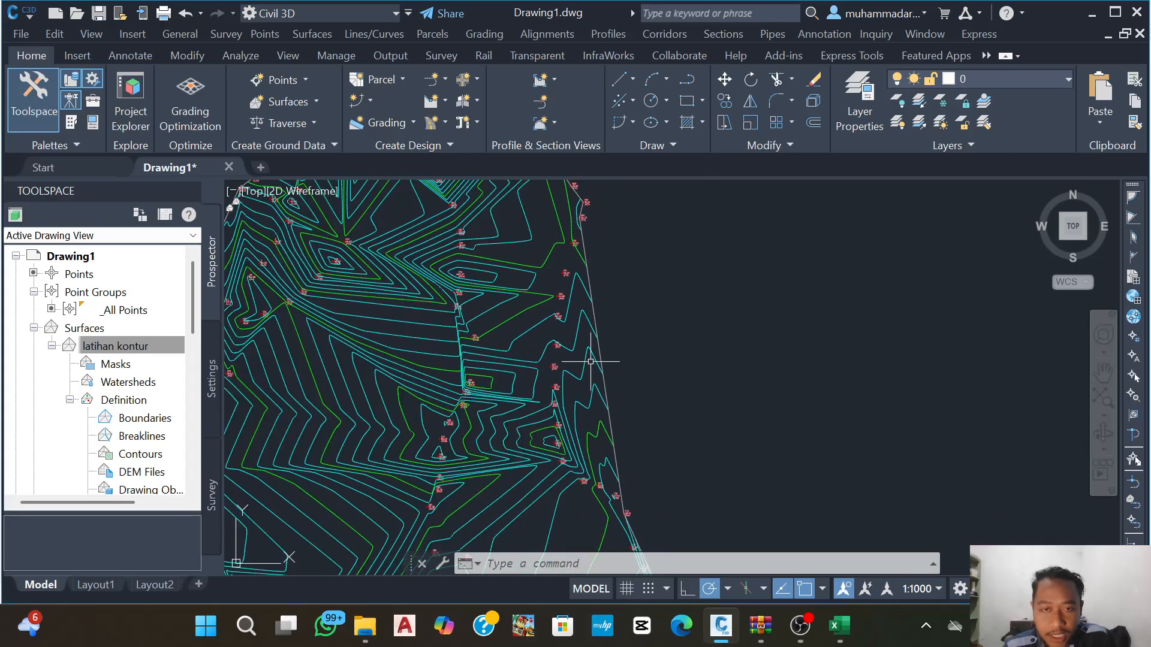
{"action": "mouse_move", "coordinate": [596, 267]}
{"action": "middle_mouse_down"}
{"action": "mouse_move", "coordinate": [596, 401]}
{"action": "mouse_move", "coordinate": [602, 389]}
{"action": "middle_mouse_up"}
{"action": "mouse_move", "coordinate": [552, 238]}
{"action": "middle_mouse_down"}
{"action": "mouse_move", "coordinate": [565, 314]}
{"action": "mouse_move", "coordinate": [748, 367]}
{"action": "middle_mouse_up"}
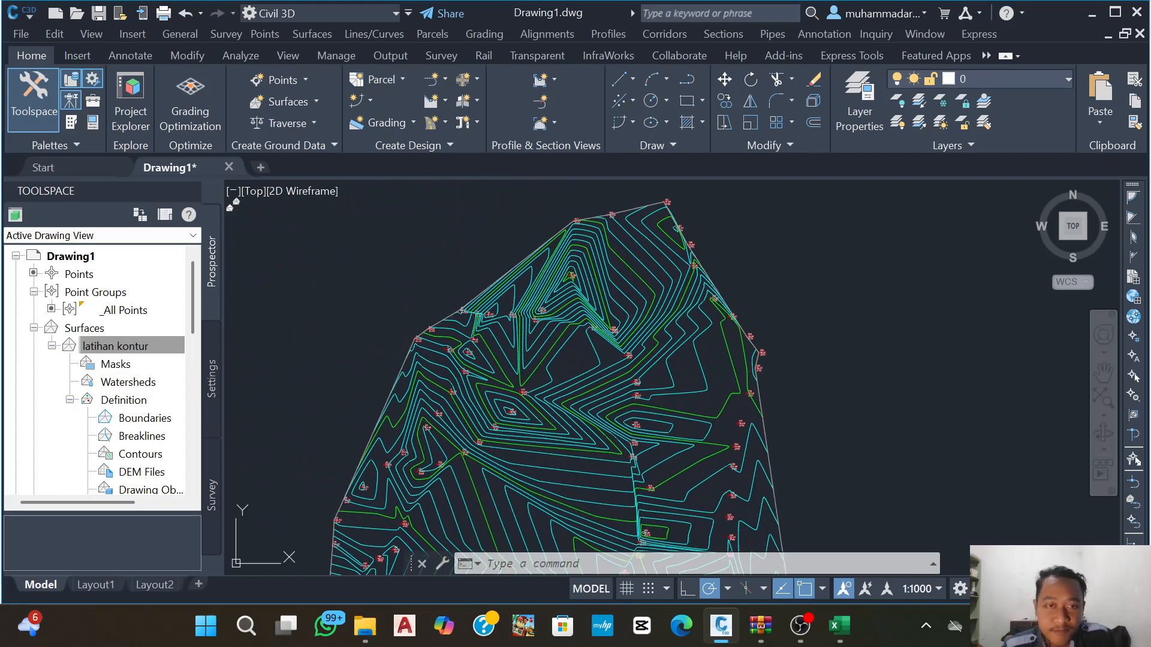
{"action": "middle_click_drag", "start_coordinate": [651, 314], "coordinate": [613, 257]}
- Make the Triangles component visible in the plan display of the surface style and apply the change
{"action": "left_click", "coordinate": [612, 253]}
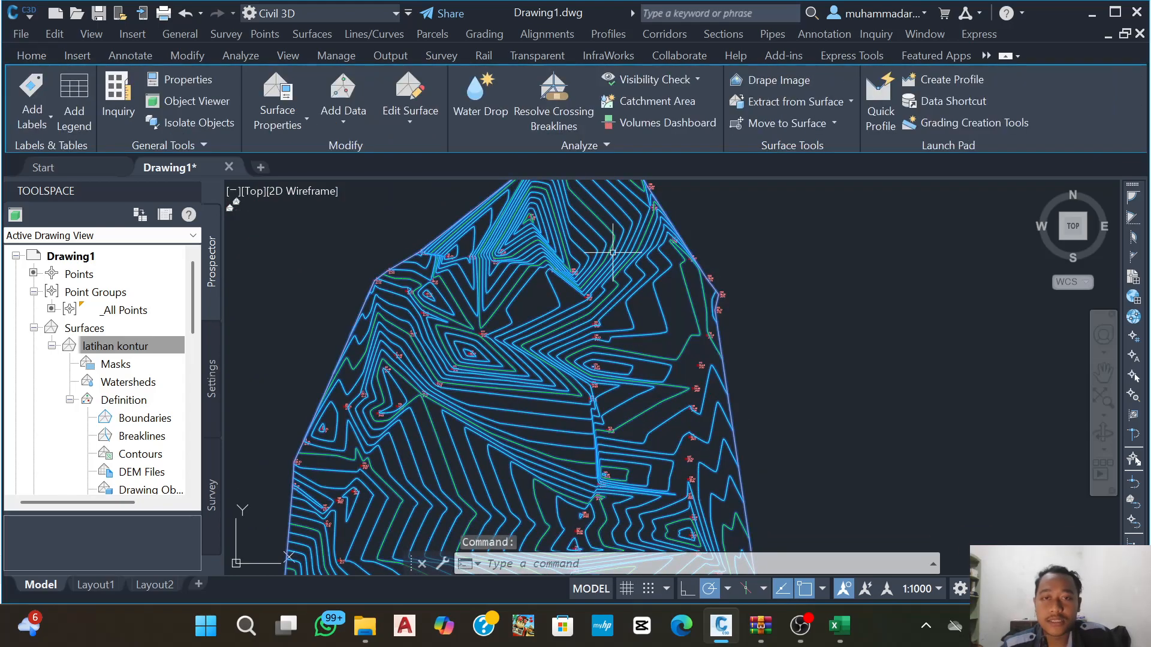
{"action": "right_click", "coordinate": [588, 237]}
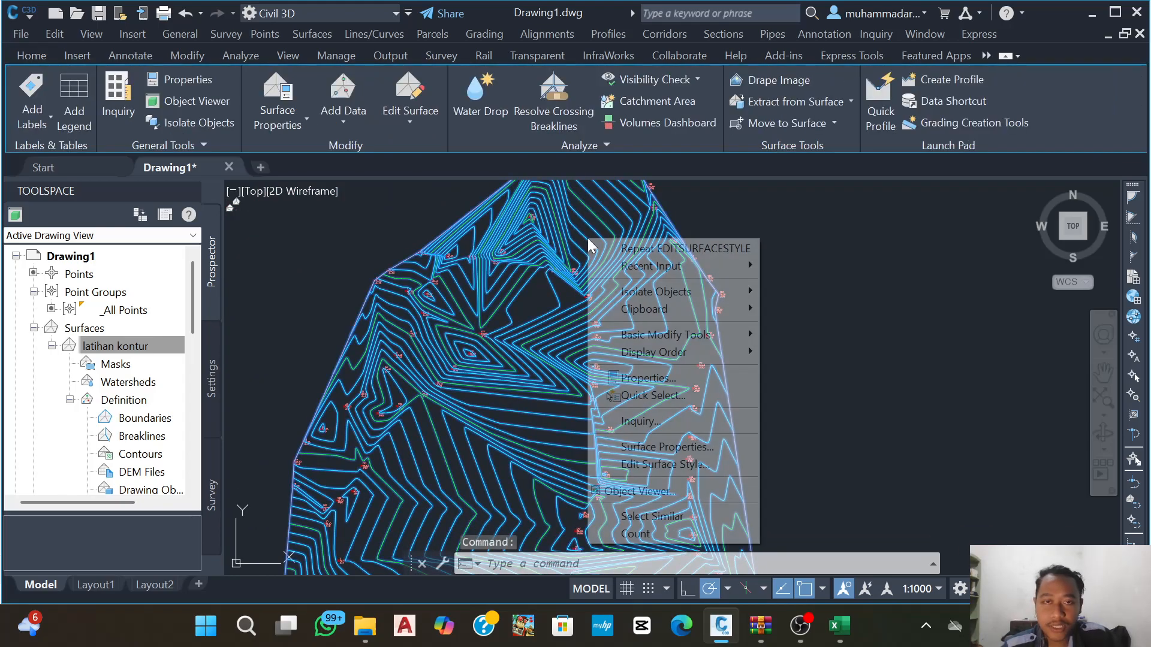
{"action": "left_click", "coordinate": [689, 465]}
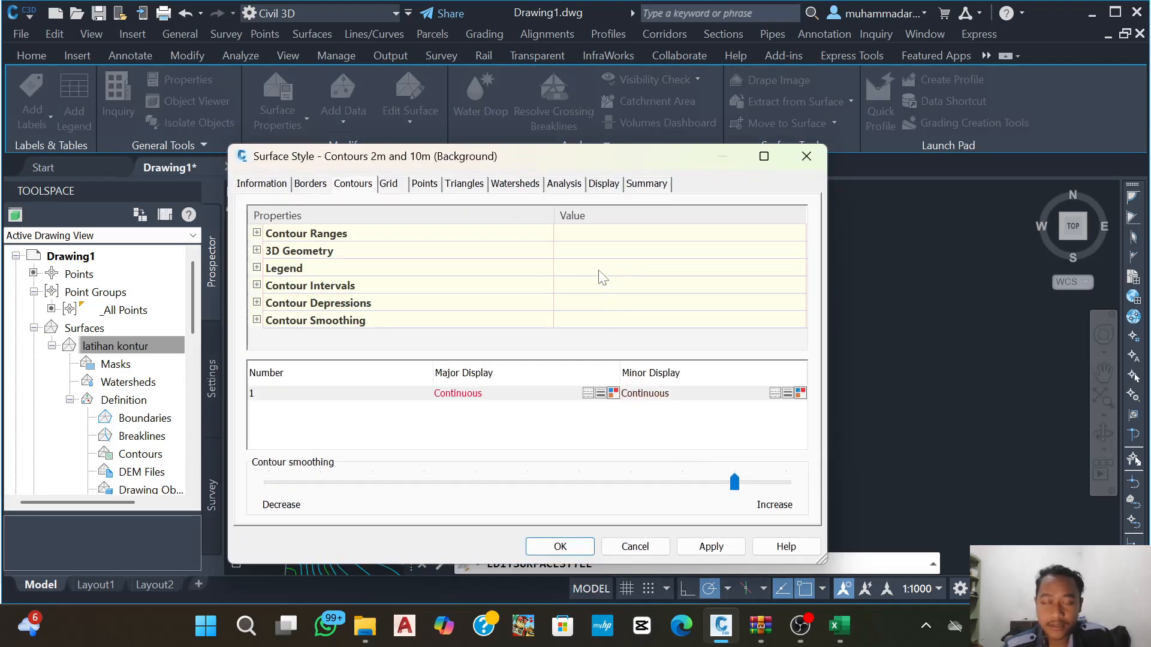
{"action": "left_click", "coordinate": [602, 184]}
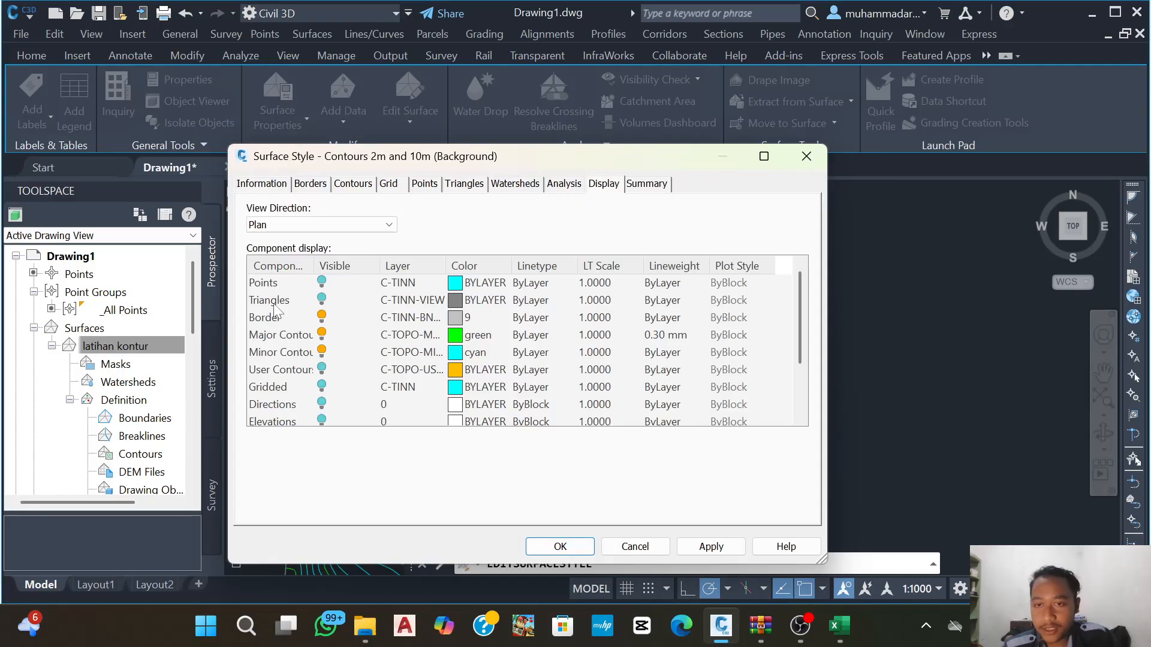
{"action": "left_click", "coordinate": [322, 298]}
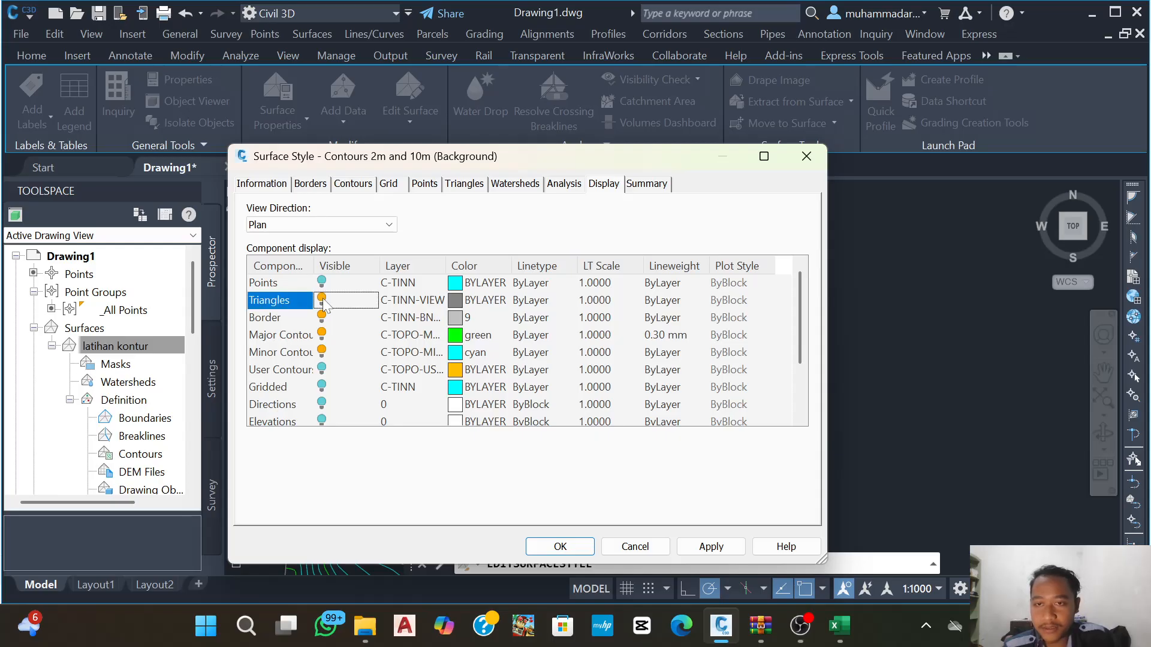
{"action": "left_click", "coordinate": [704, 547]}
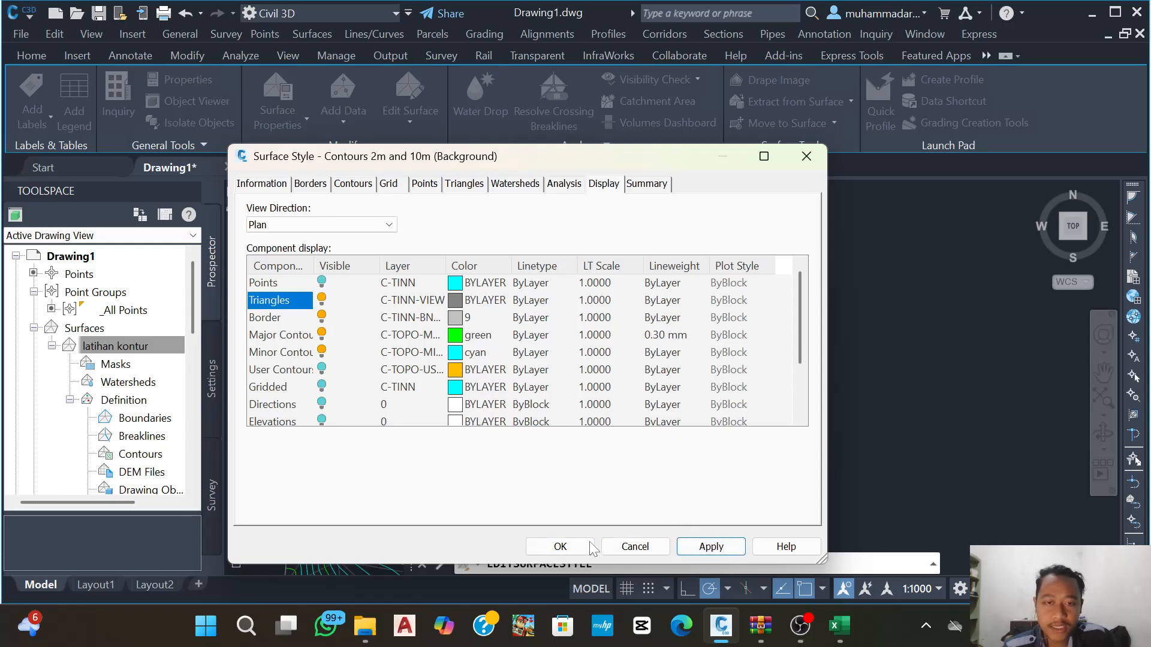
{"action": "left_click", "coordinate": [560, 547]}
{"action": "key", "text": "Escape"}
- Delete the long TIN edges outside the eastern survey points near points 146 and 147 with Delete Line
{"action": "scroll", "coordinate": [761, 357], "scroll_direction": "up", "scroll_amount": 5}
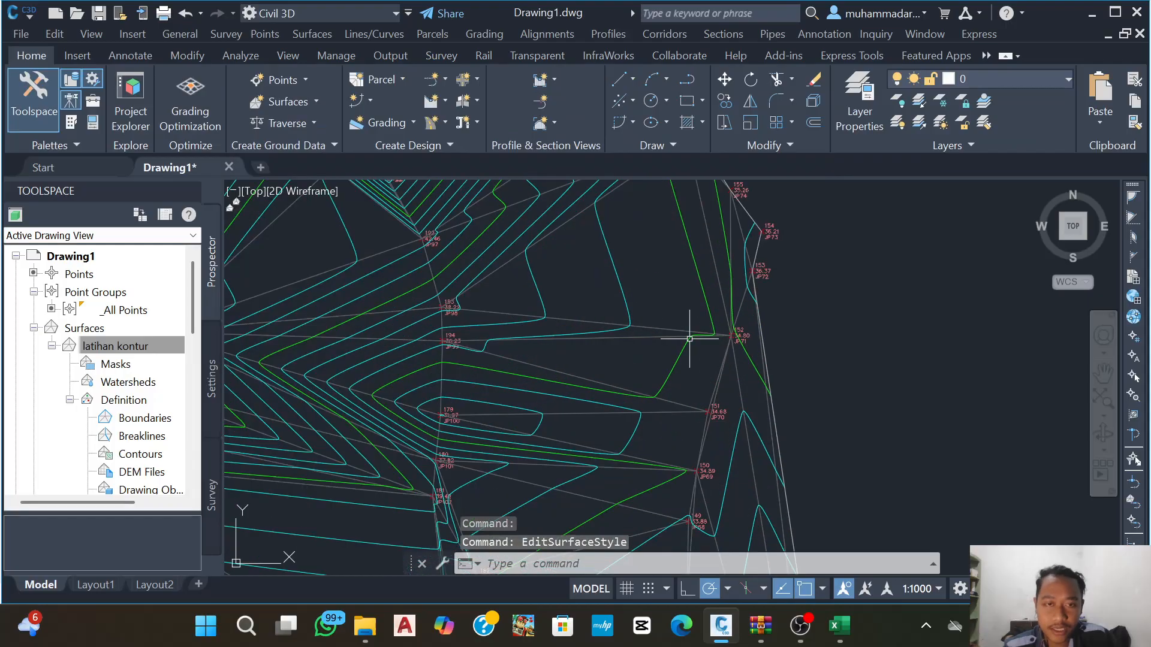
{"action": "middle_click_drag", "start_coordinate": [761, 358], "coordinate": [590, 286]}
{"action": "scroll", "coordinate": [539, 228], "scroll_direction": "down", "scroll_amount": 6}
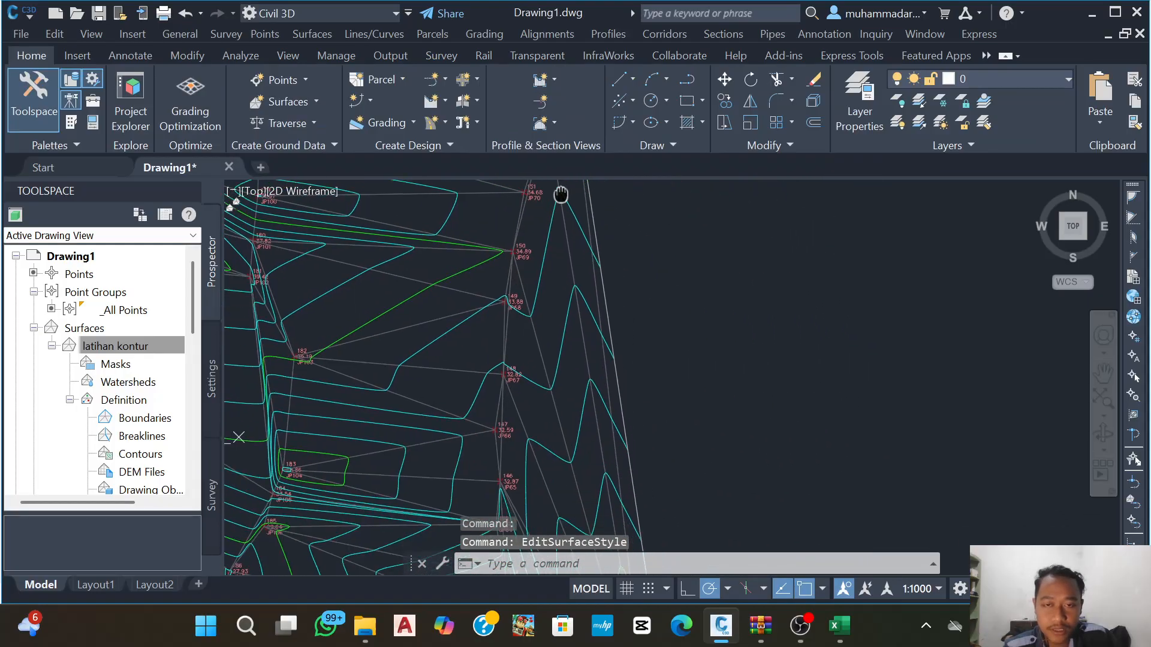
{"action": "scroll", "coordinate": [539, 252], "scroll_direction": "up", "scroll_amount": 5}
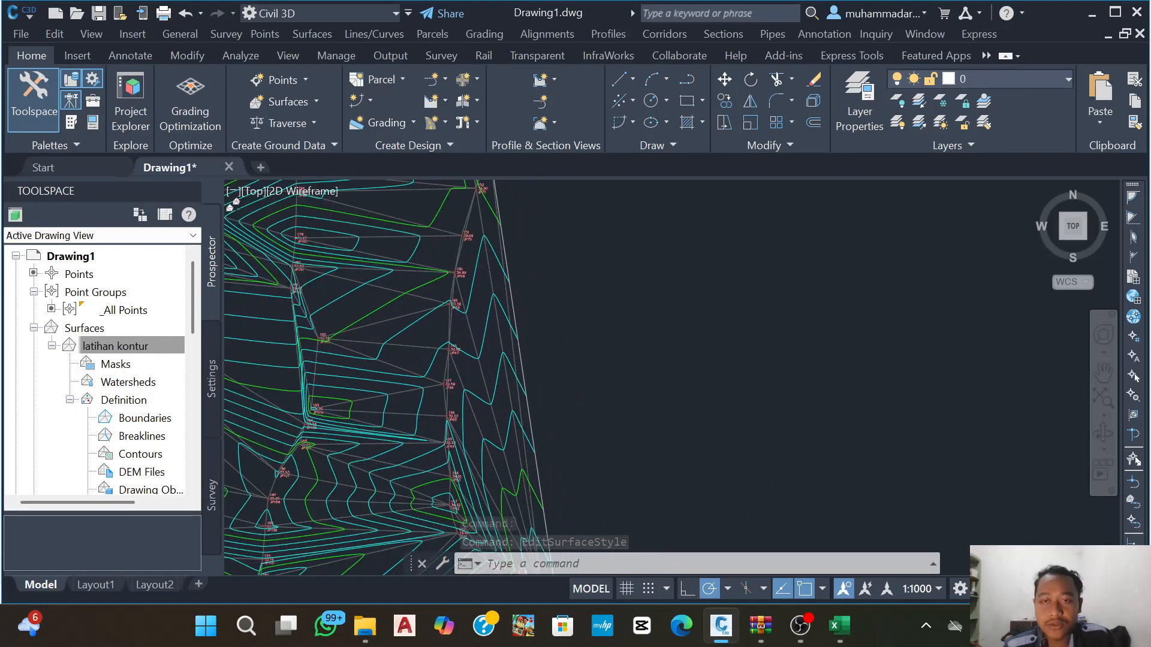
{"action": "middle_click_drag", "start_coordinate": [487, 332], "coordinate": [494, 279]}
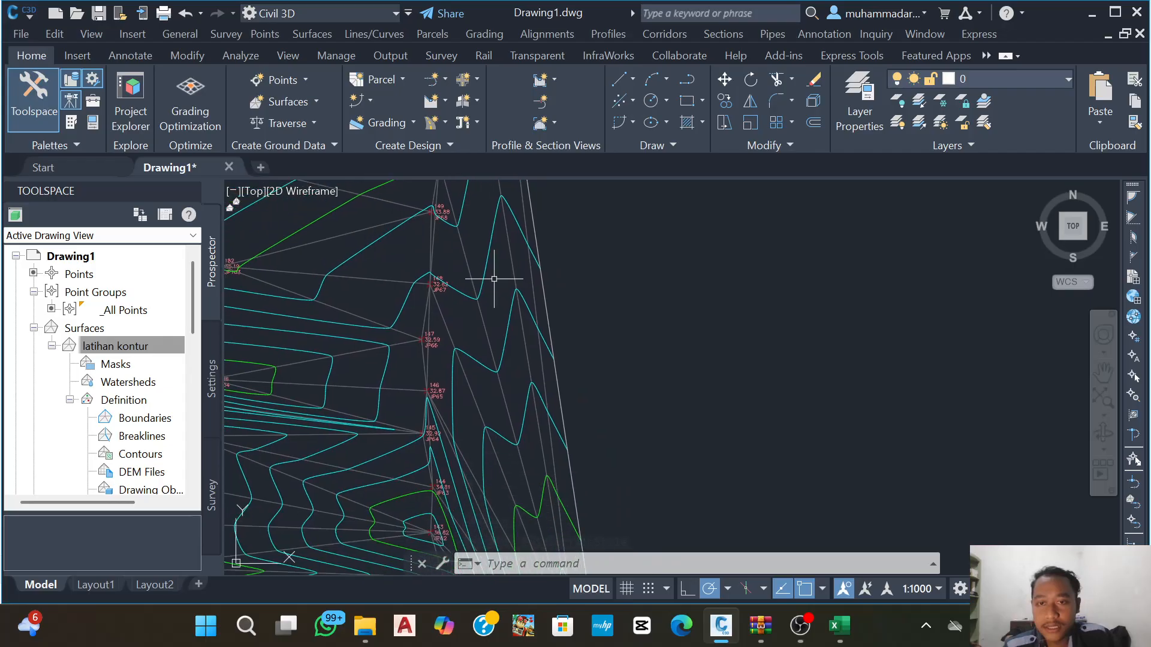
{"action": "left_click", "coordinate": [457, 235]}
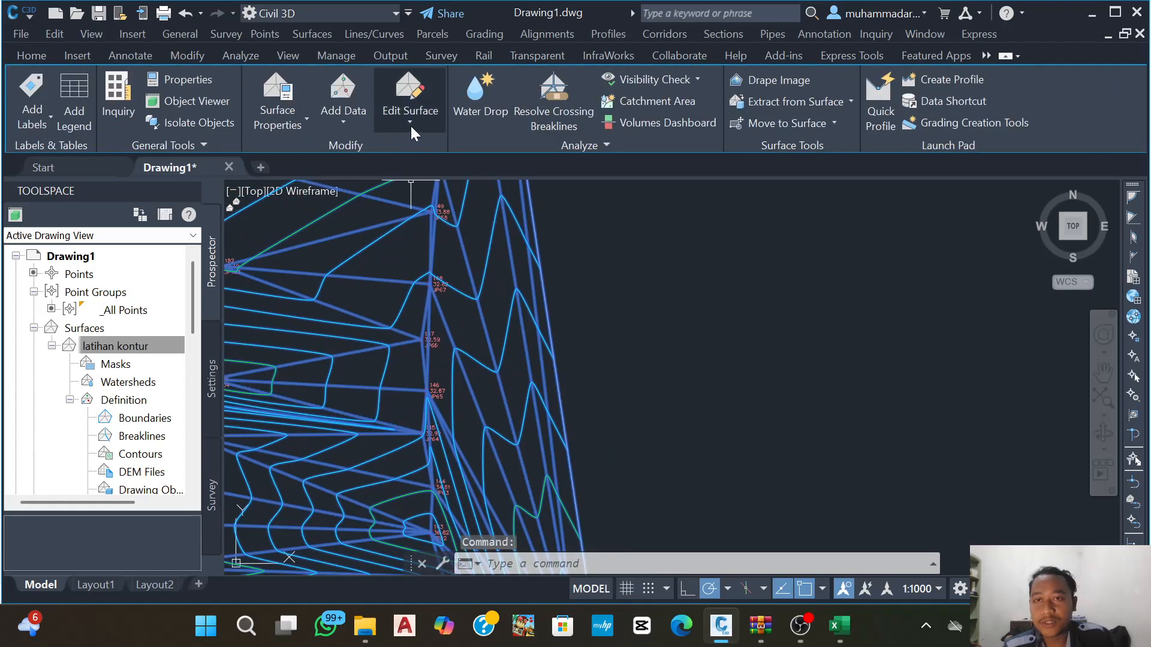
{"action": "left_click", "coordinate": [399, 121]}
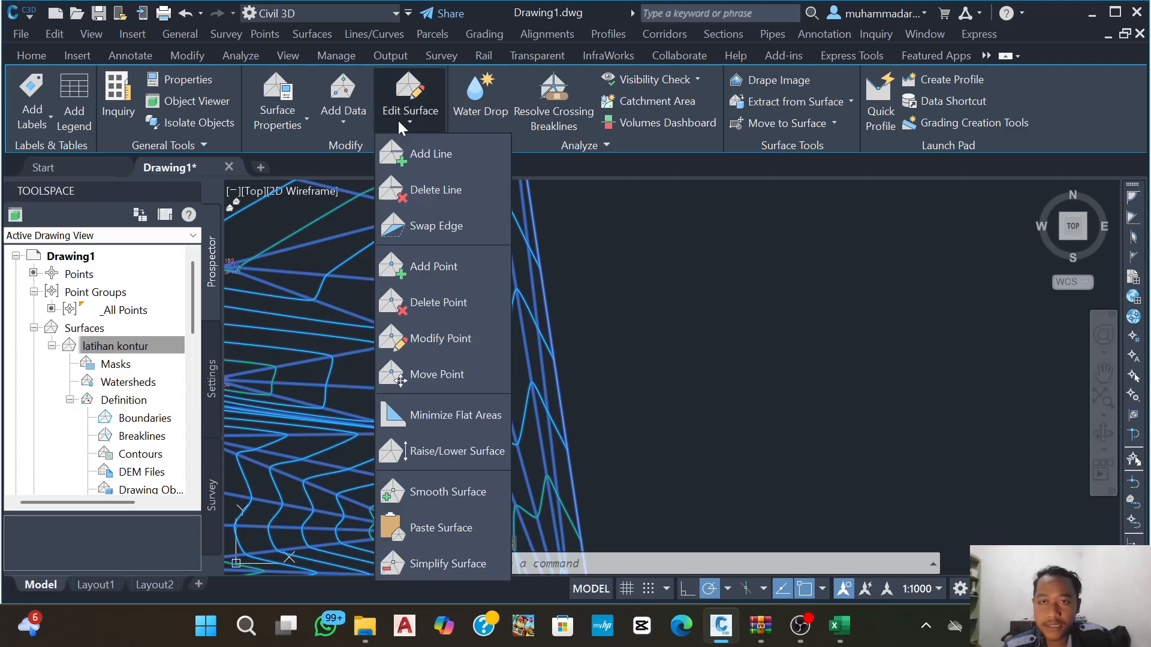
{"action": "left_click", "coordinate": [434, 190]}
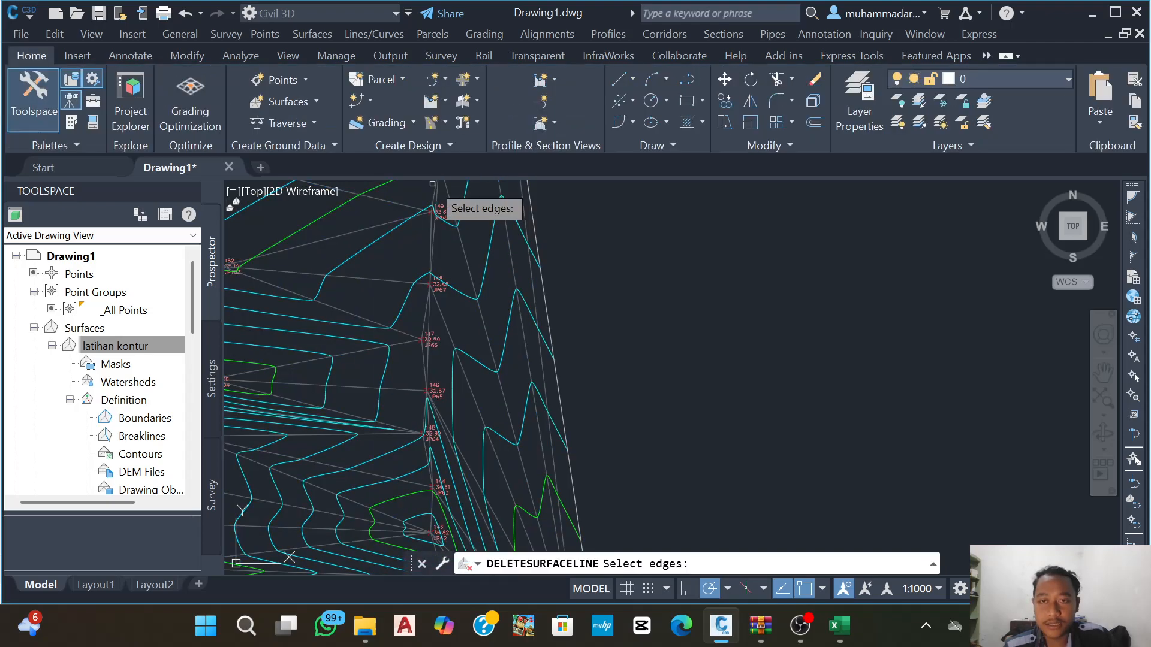
{"action": "middle_click_drag", "start_coordinate": [560, 316], "coordinate": [534, 293]}
{"action": "left_click", "coordinate": [604, 368]}
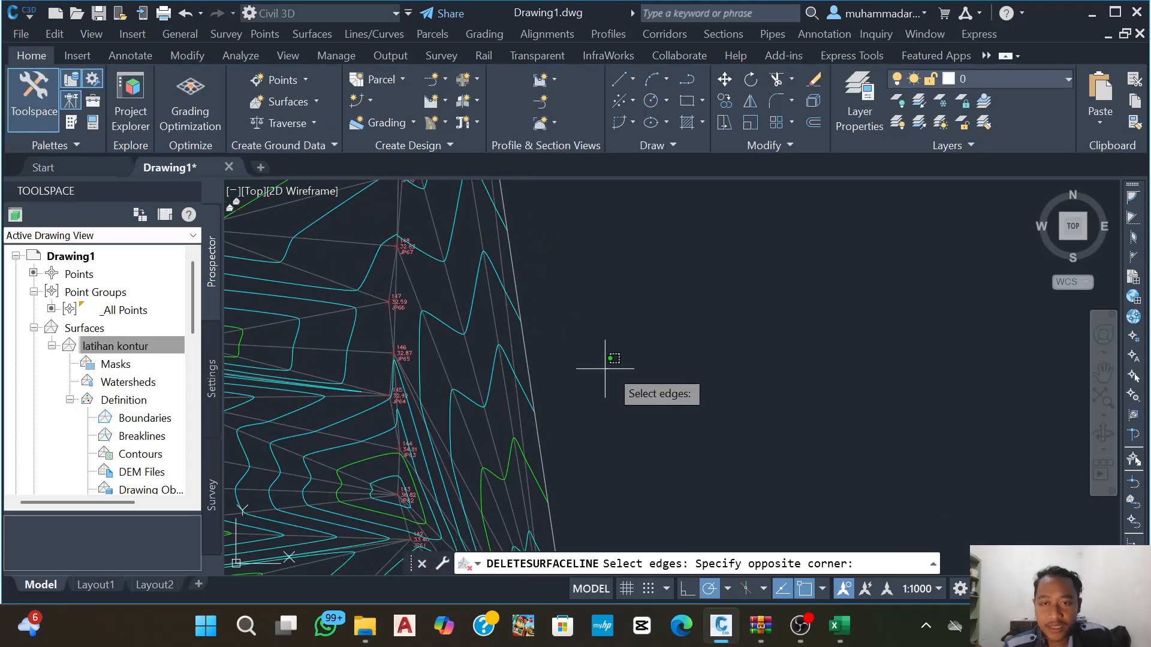
{"action": "scroll", "coordinate": [420, 303], "scroll_direction": "up", "scroll_amount": 4}
{"action": "left_click", "coordinate": [417, 296]}
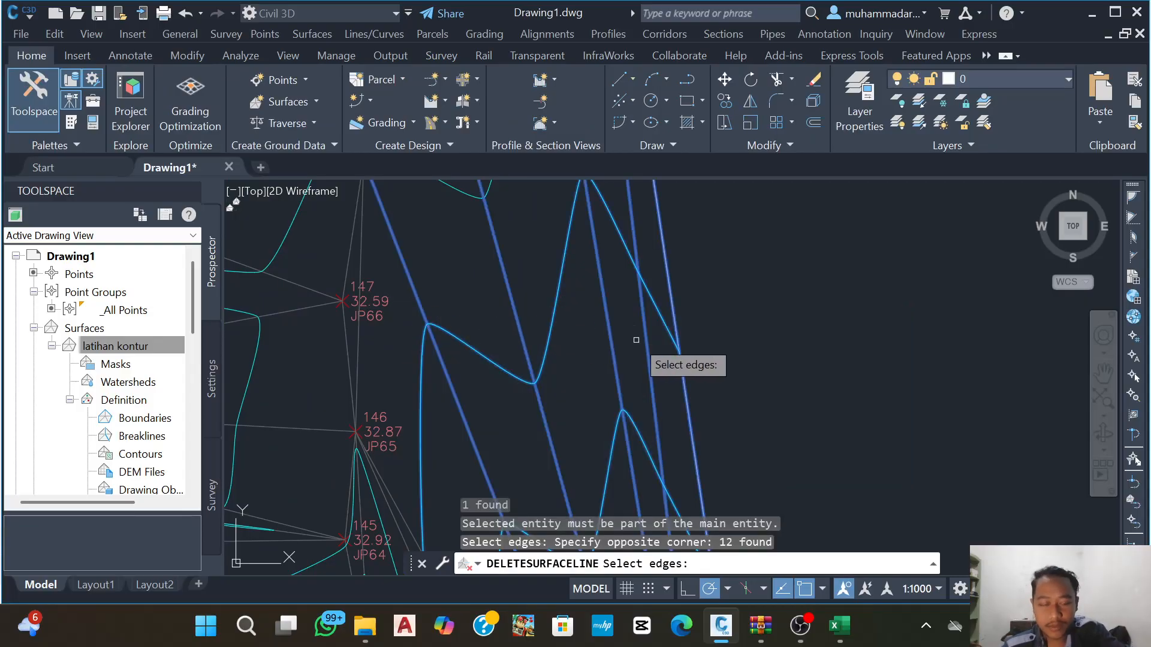
{"action": "key", "text": "Return"}
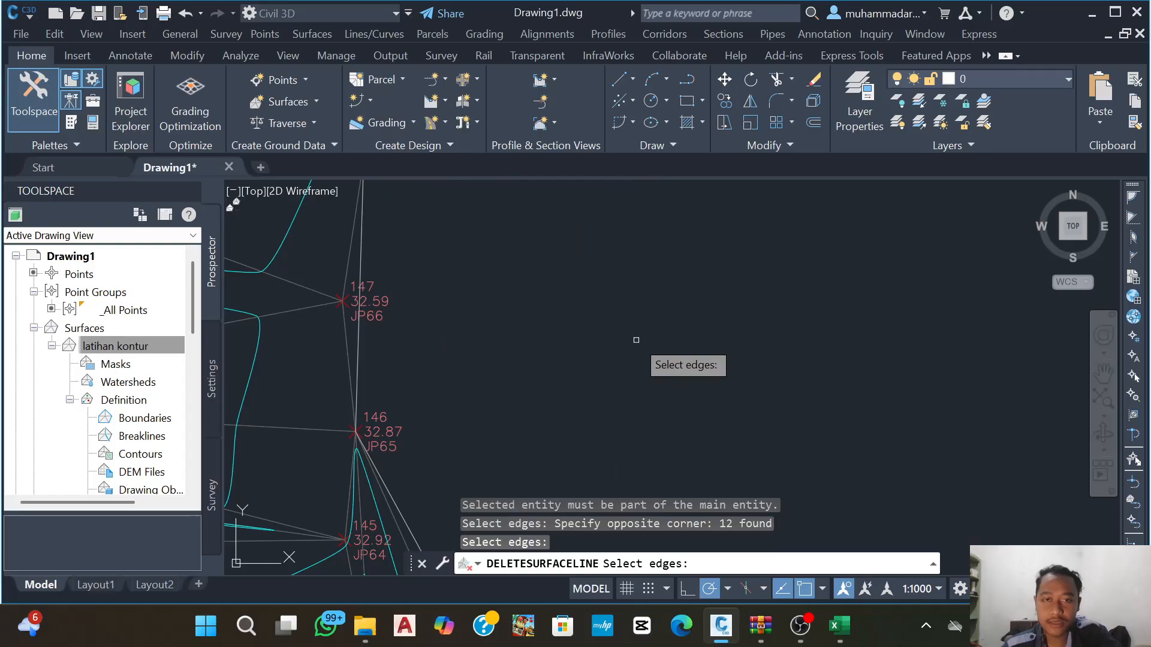
- Delete the remaining TIN edge that runs just outside point 147 on the eastern border
{"action": "scroll", "coordinate": [528, 314], "scroll_direction": "down", "scroll_amount": 6}
{"action": "scroll", "coordinate": [491, 324], "scroll_direction": "up", "scroll_amount": 8}
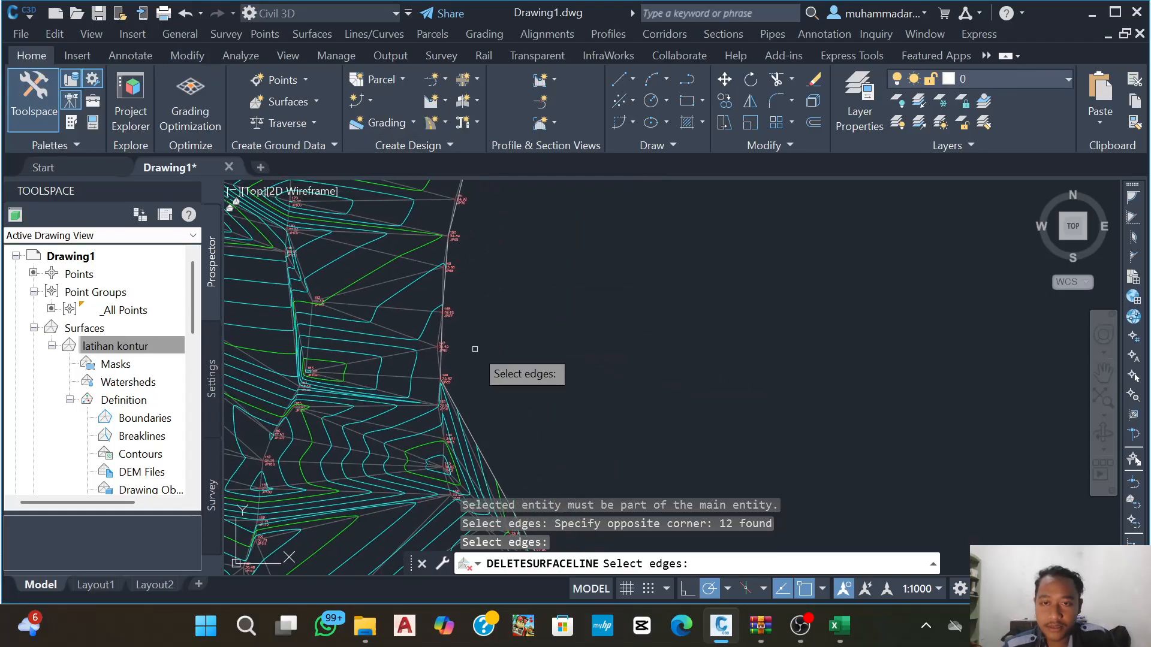
{"action": "left_click", "coordinate": [526, 302]}
{"action": "left_click", "coordinate": [471, 261]}
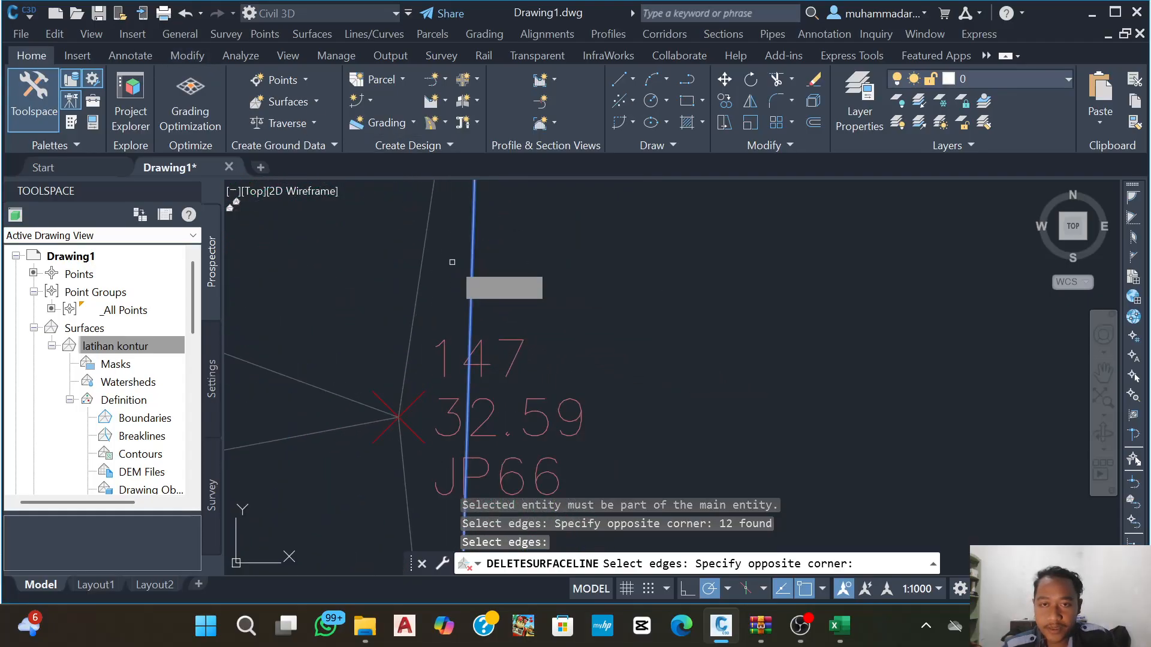
{"action": "key", "text": "Return"}
- Delete the long TIN edges outside points 142 to 144 along the southeastern part of the border
{"action": "scroll", "coordinate": [451, 260], "scroll_direction": "down", "scroll_amount": 5}
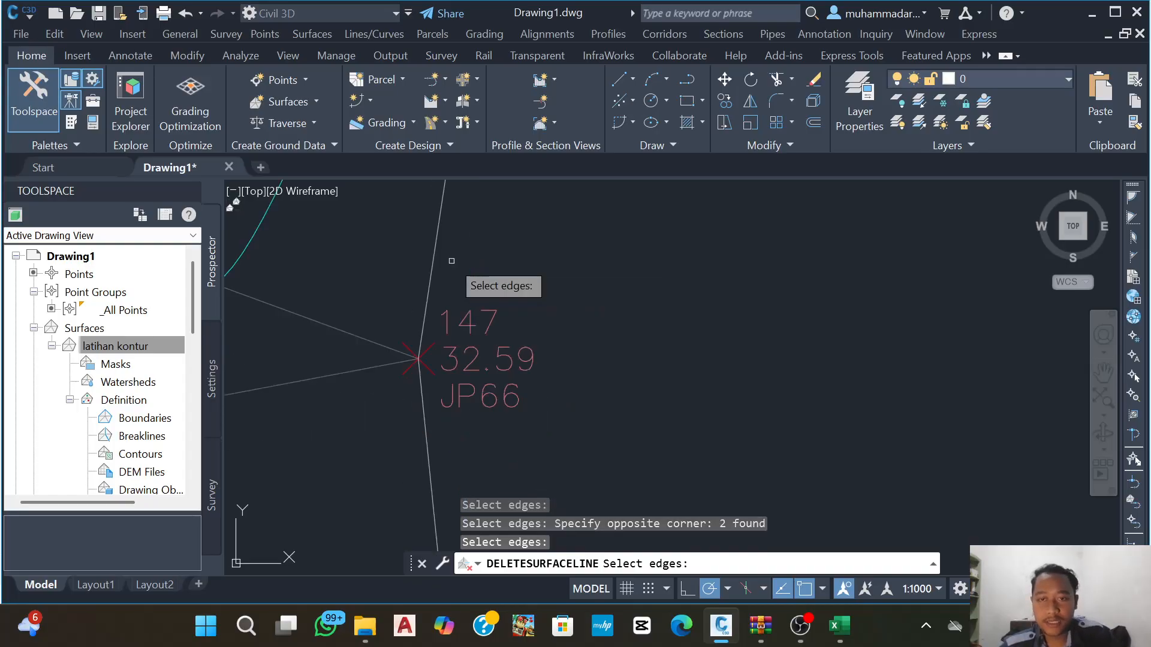
{"action": "scroll", "coordinate": [510, 359], "scroll_direction": "up", "scroll_amount": 6}
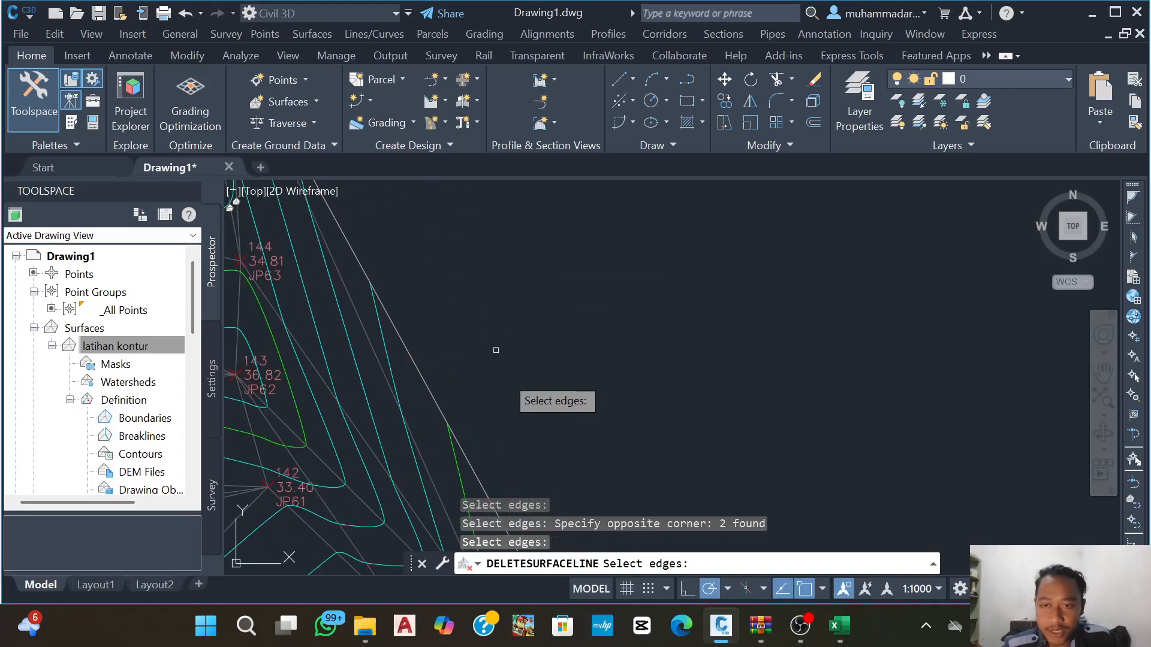
{"action": "left_click", "coordinate": [653, 316]}
{"action": "scroll", "coordinate": [372, 324], "scroll_direction": "up", "scroll_amount": 3}
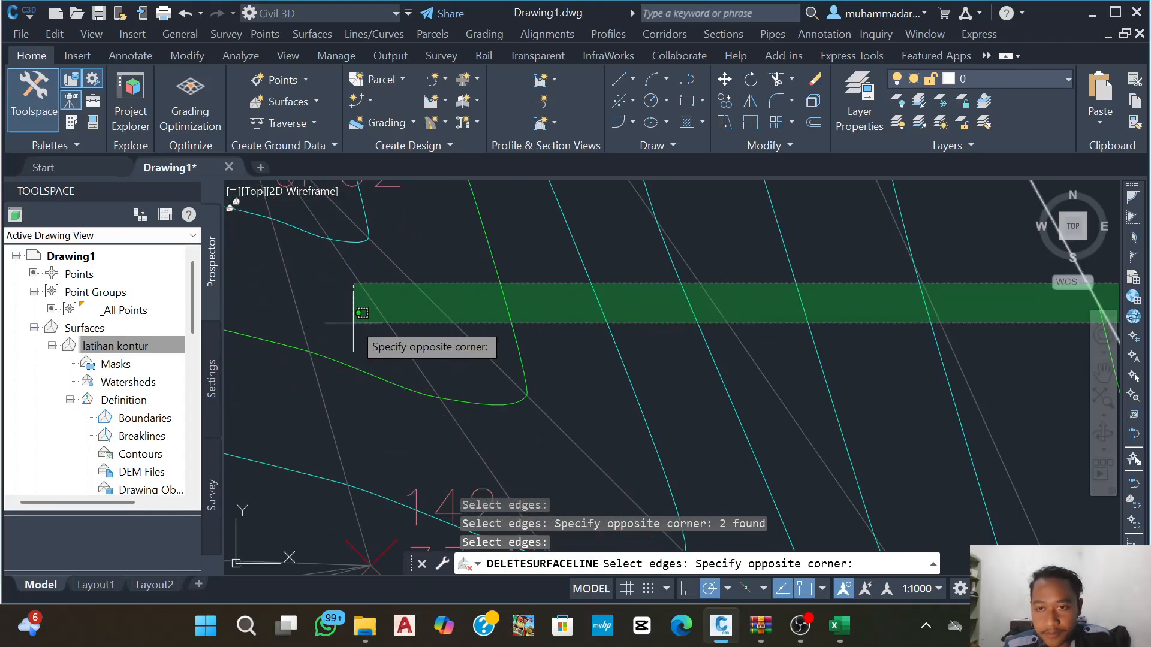
{"action": "left_click", "coordinate": [326, 235]}
{"action": "scroll", "coordinate": [468, 258], "scroll_direction": "down", "scroll_amount": 4}
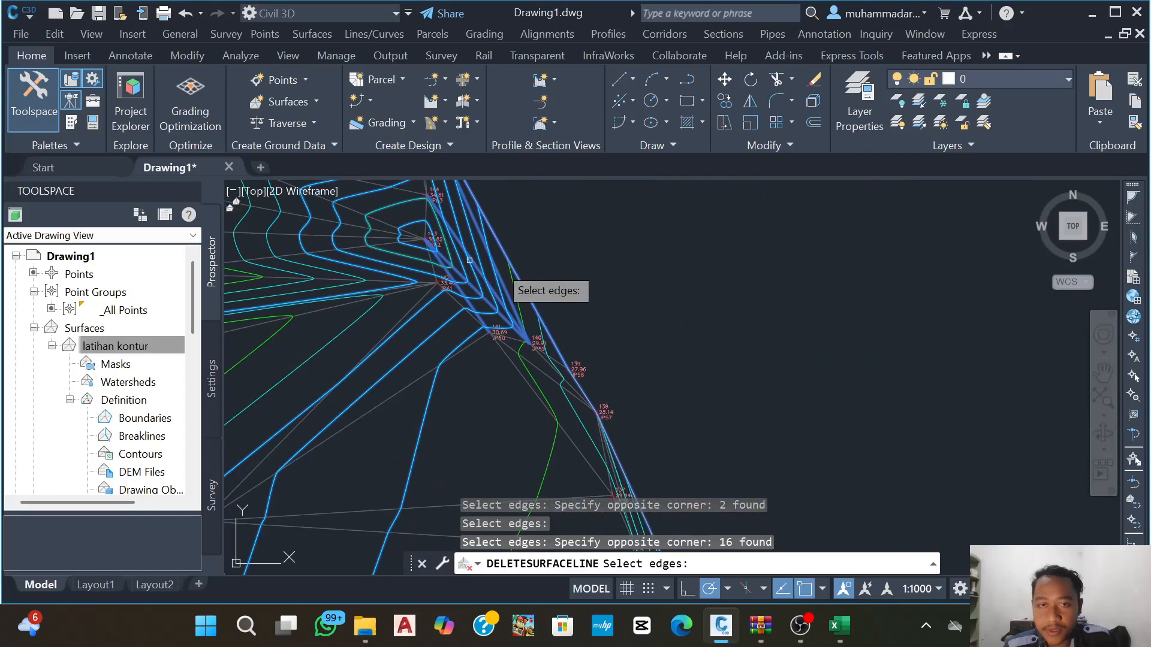
{"action": "scroll", "coordinate": [588, 261], "scroll_direction": "down", "scroll_amount": 3}
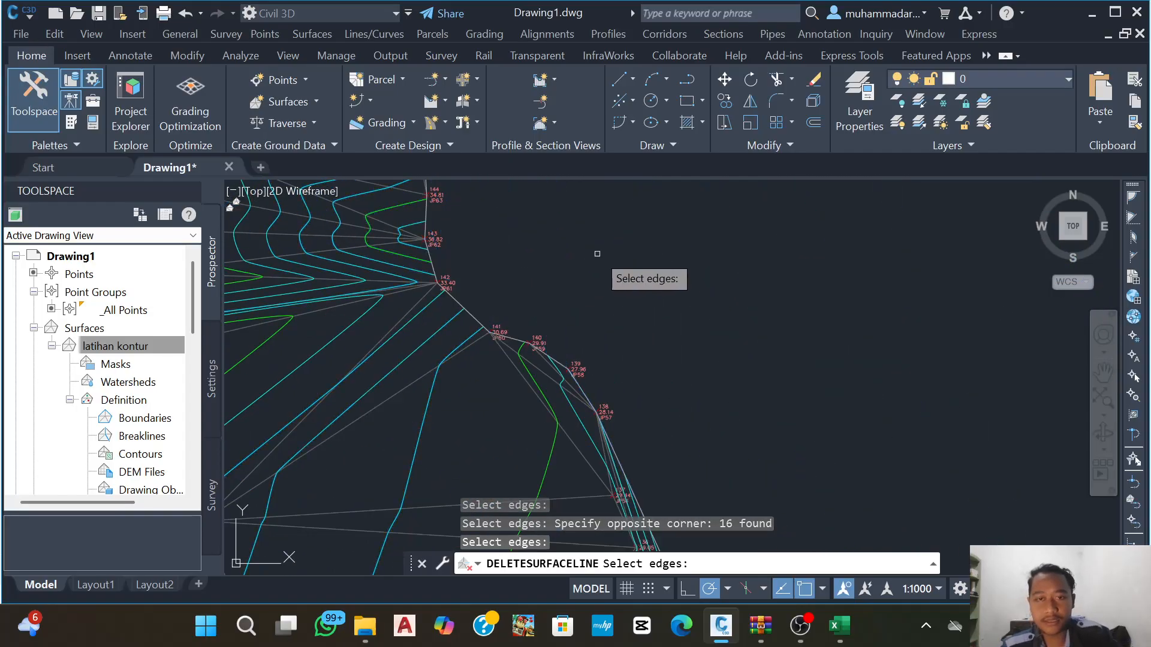
- Examine the trimmed eastern border and the rest of the surface outline for other stray triangle edges
{"action": "scroll", "coordinate": [606, 258], "scroll_direction": "down", "scroll_amount": 2}
{"action": "mouse_move", "coordinate": [606, 258]}
{"action": "middle_mouse_down"}
{"action": "mouse_move", "coordinate": [584, 375]}
{"action": "mouse_move", "coordinate": [586, 452]}
{"action": "middle_mouse_up"}
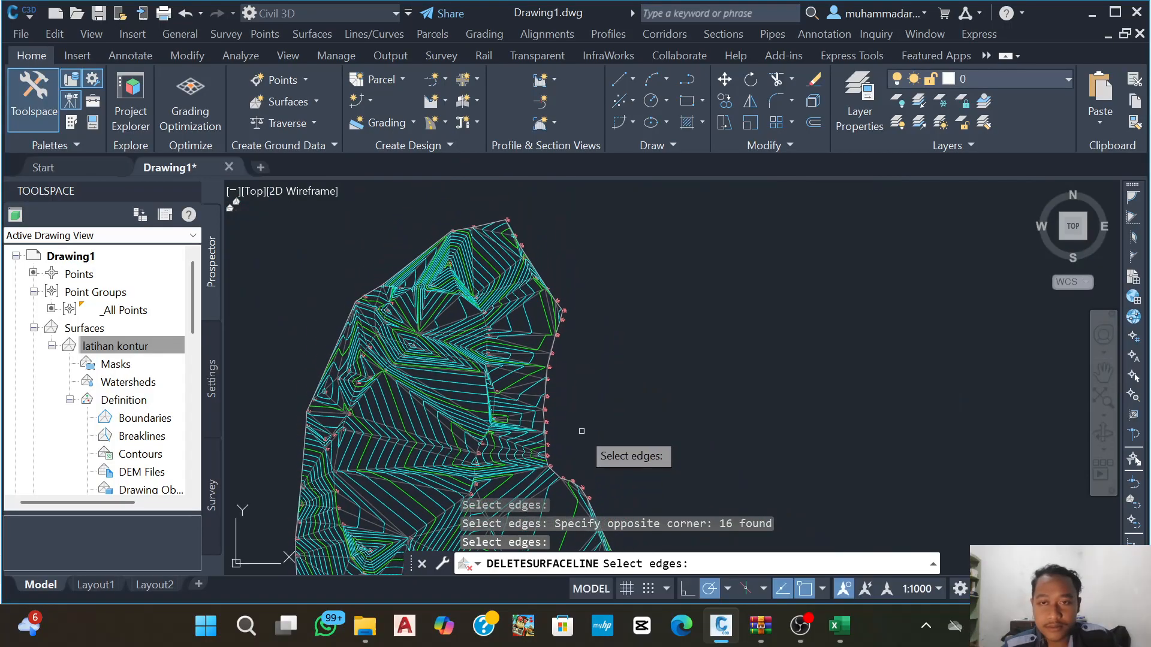
{"action": "scroll", "coordinate": [399, 303], "scroll_direction": "up", "scroll_amount": 2}
{"action": "scroll", "coordinate": [366, 344], "scroll_direction": "up", "scroll_amount": 4}
{"action": "mouse_move", "coordinate": [367, 344]}
{"action": "middle_mouse_down"}
{"action": "mouse_move", "coordinate": [591, 282]}
{"action": "mouse_move", "coordinate": [542, 272]}
{"action": "middle_mouse_up"}
{"action": "scroll", "coordinate": [542, 273], "scroll_direction": "down", "scroll_amount": 4}
{"action": "mouse_move", "coordinate": [486, 336]}
{"action": "middle_mouse_down"}
{"action": "mouse_move", "coordinate": [506, 275]}
{"action": "mouse_move", "coordinate": [508, 212]}
{"action": "middle_mouse_up"}
{"action": "scroll", "coordinate": [488, 295], "scroll_direction": "down", "scroll_amount": 4}
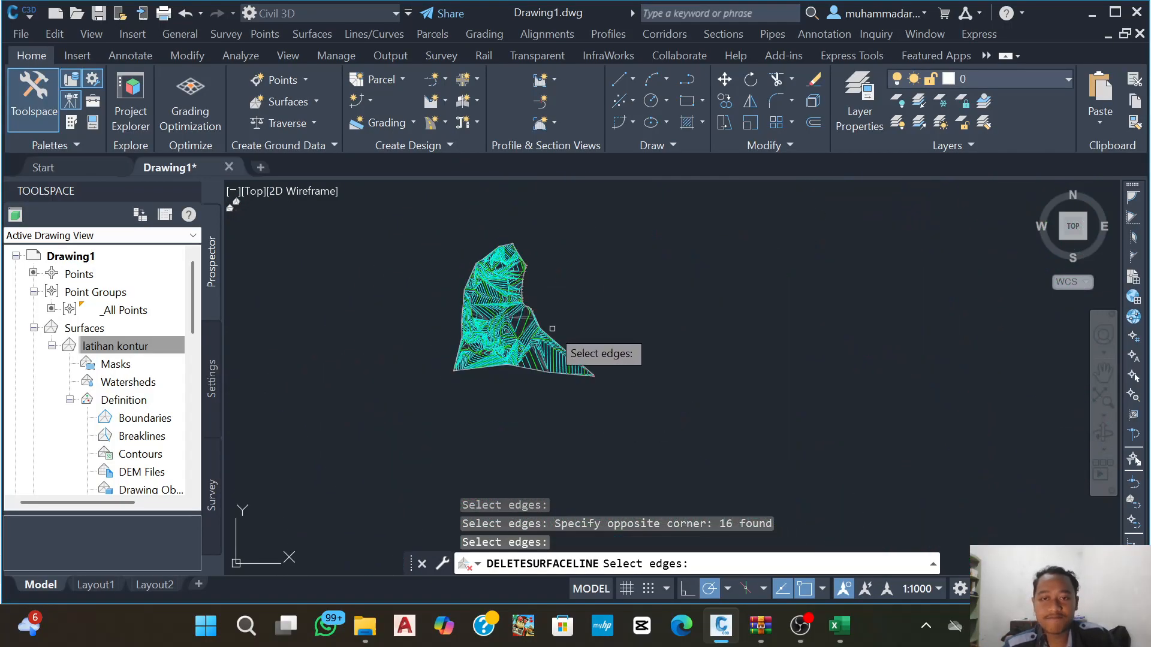
{"action": "scroll", "coordinate": [492, 338], "scroll_direction": "up", "scroll_amount": 6}
{"action": "scroll", "coordinate": [593, 295], "scroll_direction": "down", "scroll_amount": 6}
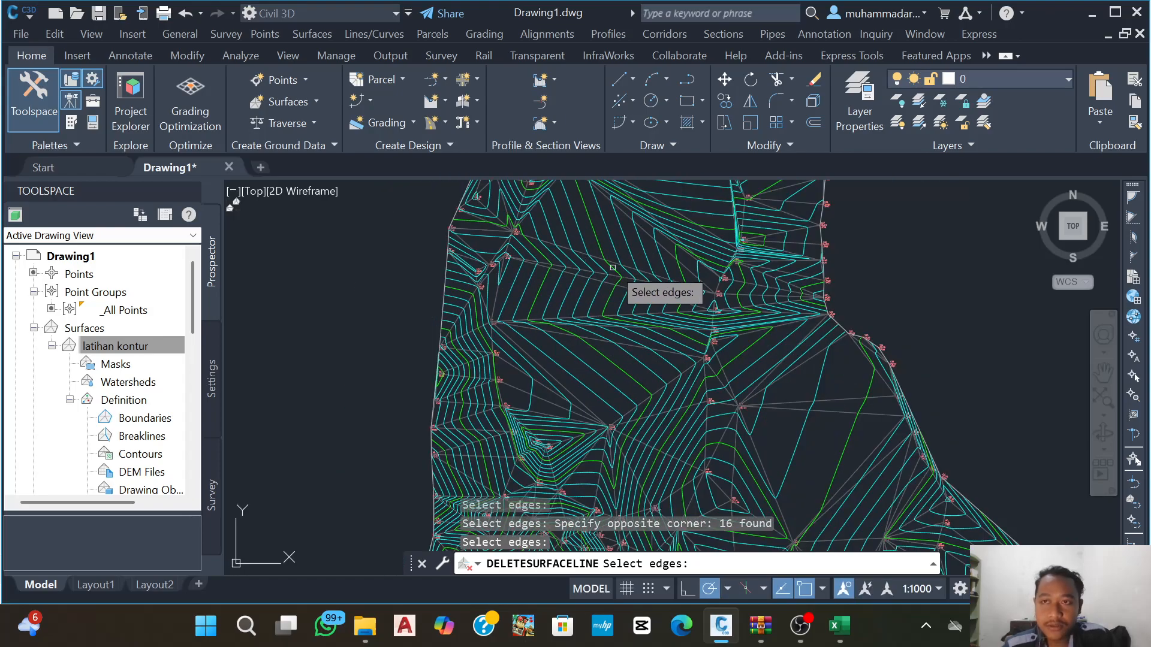
- Examine the whole surface outline for leftover stray triangle edges and end the Delete Line command
{"action": "mouse_move", "coordinate": [716, 291]}
{"action": "middle_mouse_down"}
{"action": "mouse_move", "coordinate": [725, 297]}
{"action": "mouse_move", "coordinate": [686, 313]}
{"action": "middle_mouse_up"}
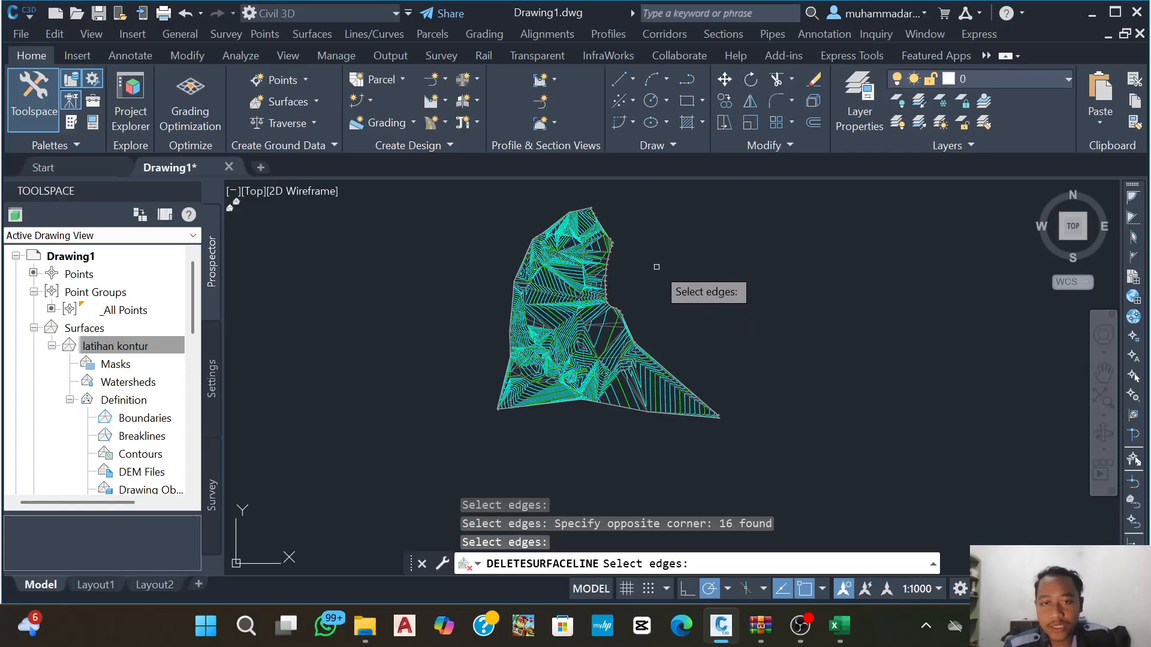
{"action": "scroll", "coordinate": [584, 336], "scroll_direction": "up", "scroll_amount": 8}
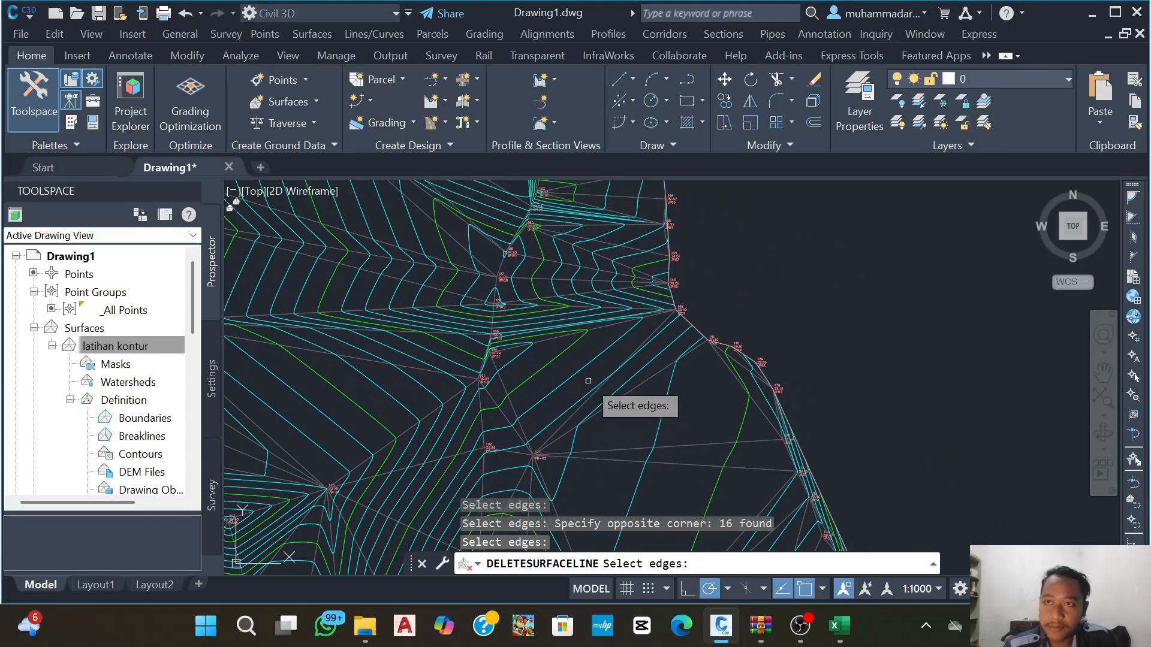
{"action": "scroll", "coordinate": [687, 296], "scroll_direction": "down", "scroll_amount": 8}
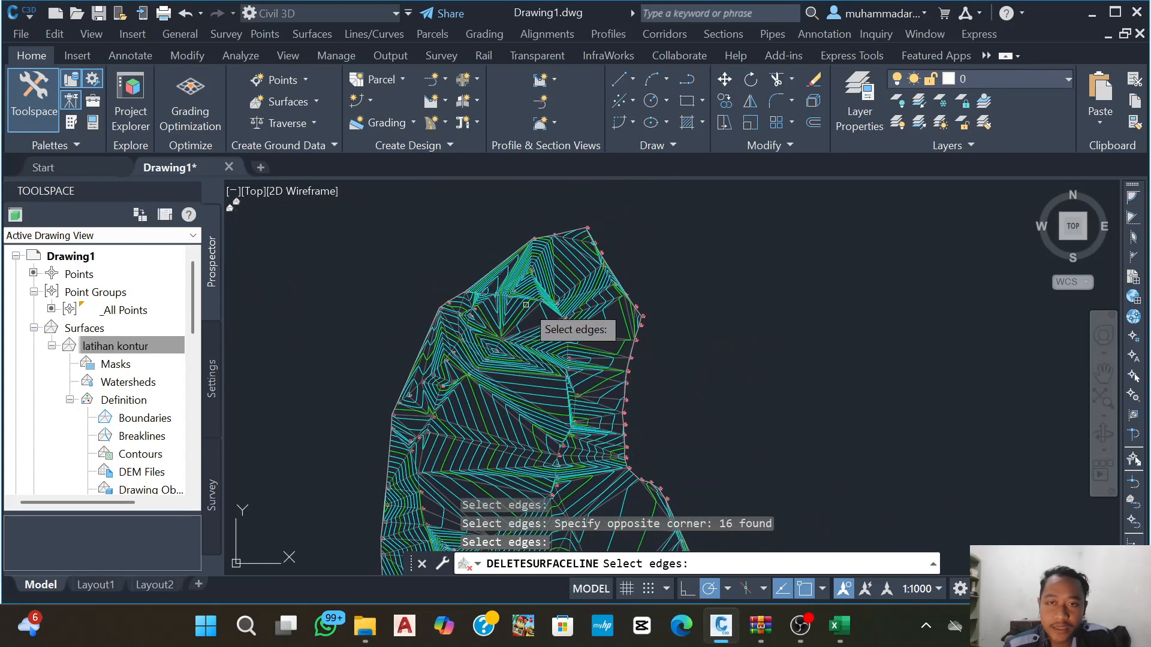
{"action": "scroll", "coordinate": [526, 305], "scroll_direction": "up", "scroll_amount": 5}
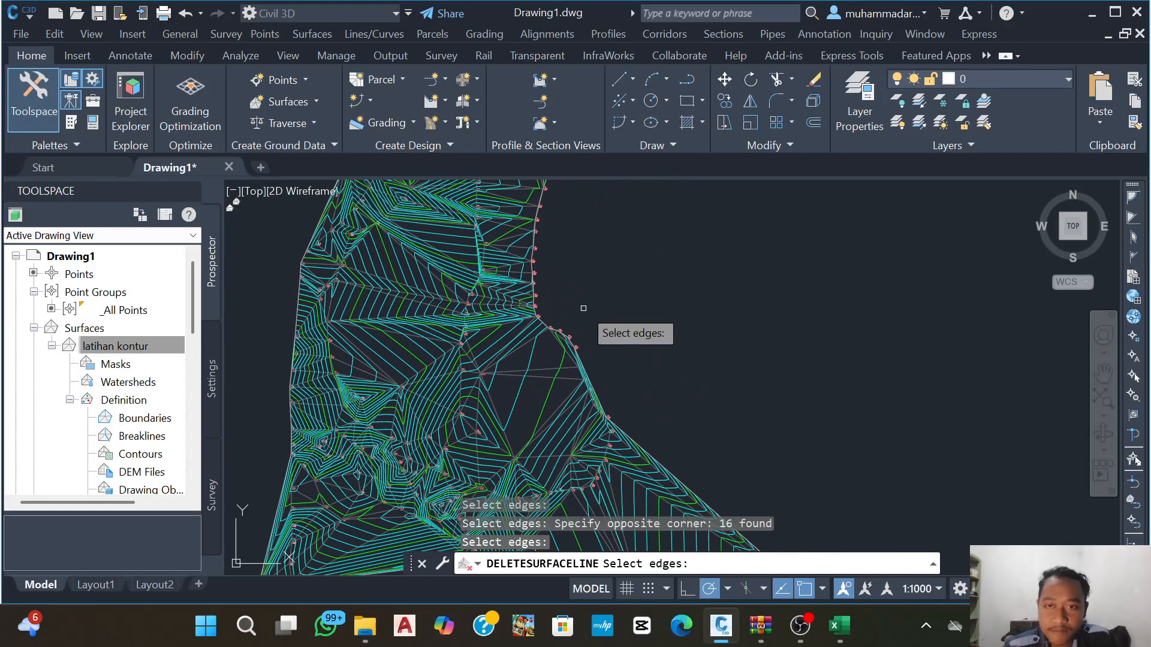
{"action": "scroll", "coordinate": [584, 308], "scroll_direction": "down", "scroll_amount": 4}
{"action": "middle_click_drag", "start_coordinate": [570, 278], "coordinate": [526, 297]}
{"action": "scroll", "coordinate": [599, 281], "scroll_direction": "up", "scroll_amount": 3}
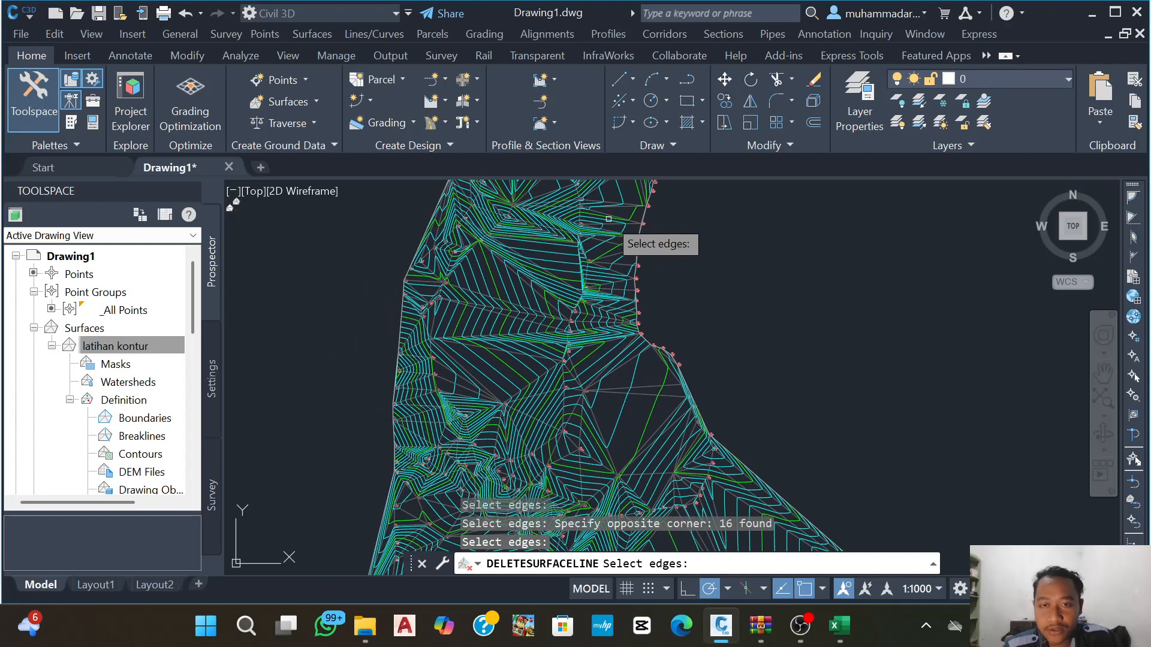
{"action": "scroll", "coordinate": [636, 245], "scroll_direction": "down", "scroll_amount": 5}
{"action": "key", "text": "Escape"}
{"action": "key", "text": "Escape"}
{"action": "key", "text": "Escape"}
{"action": "key", "text": "Escape"}
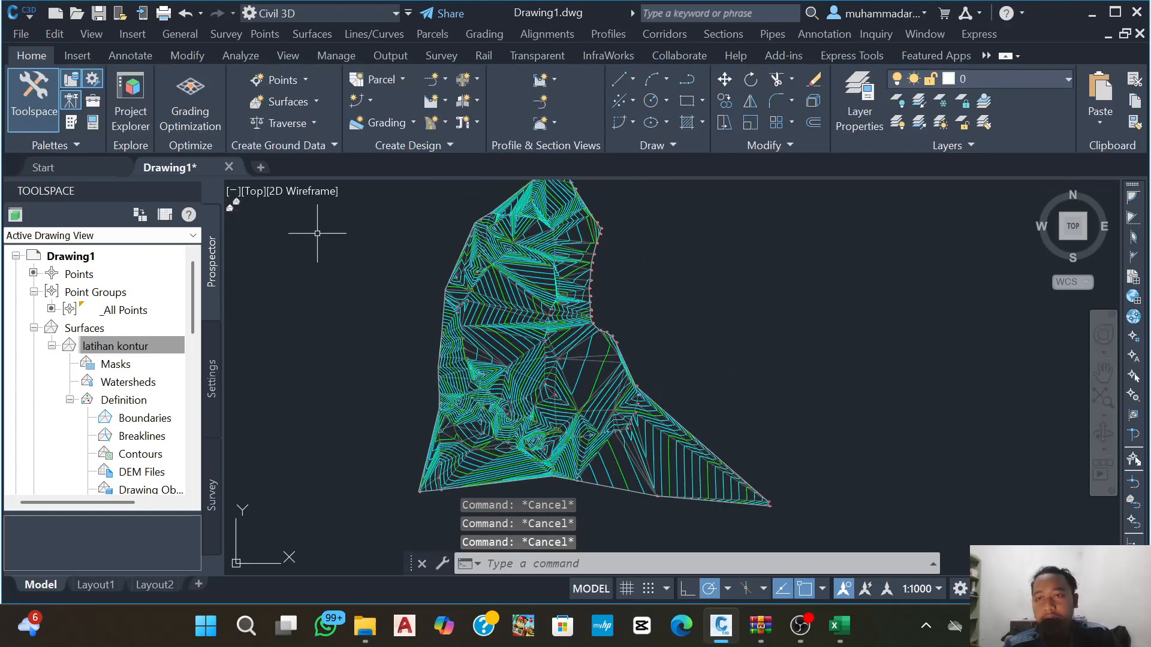
- Start a new blank drawing and locate the ACAD-BLITAR SUTOJAYAN drawing in the DATA LATIHAN folder in File Explorer
{"action": "left_click", "coordinate": [257, 169]}
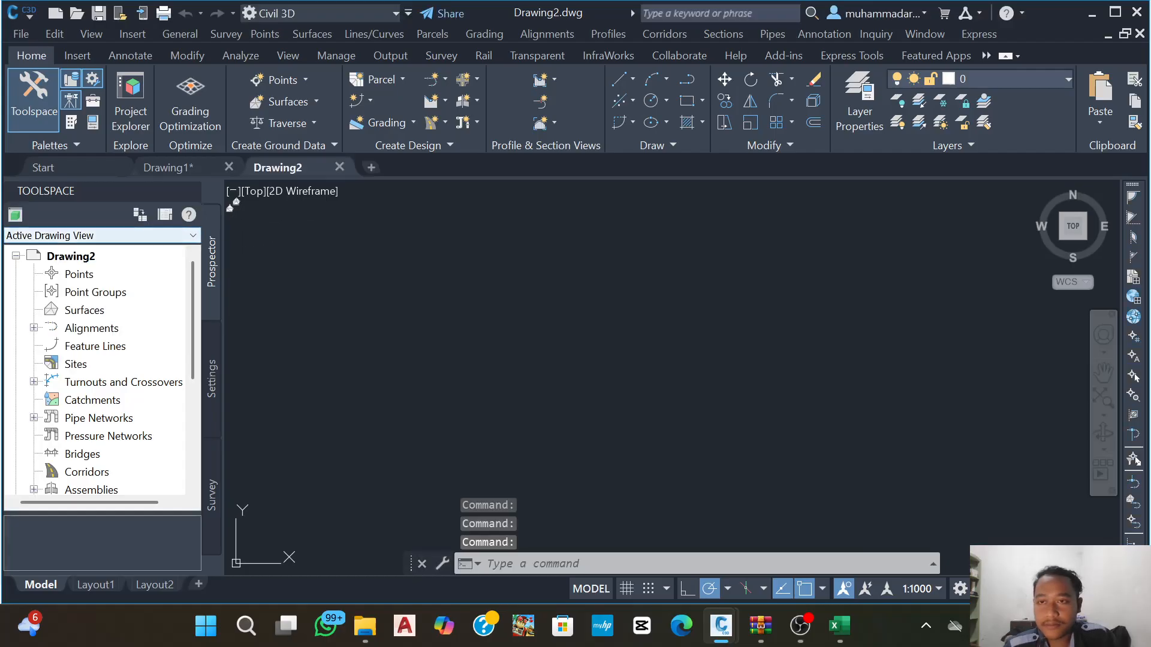
{"action": "left_click", "coordinate": [365, 625]}
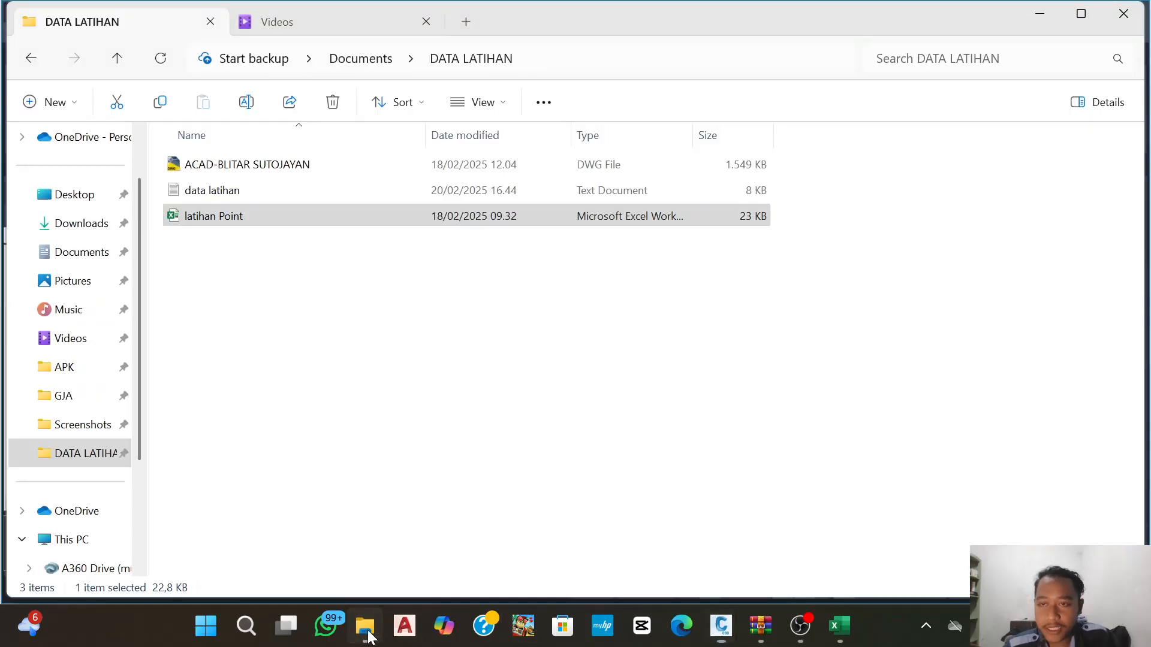
{"action": "left_click", "coordinate": [264, 169]}
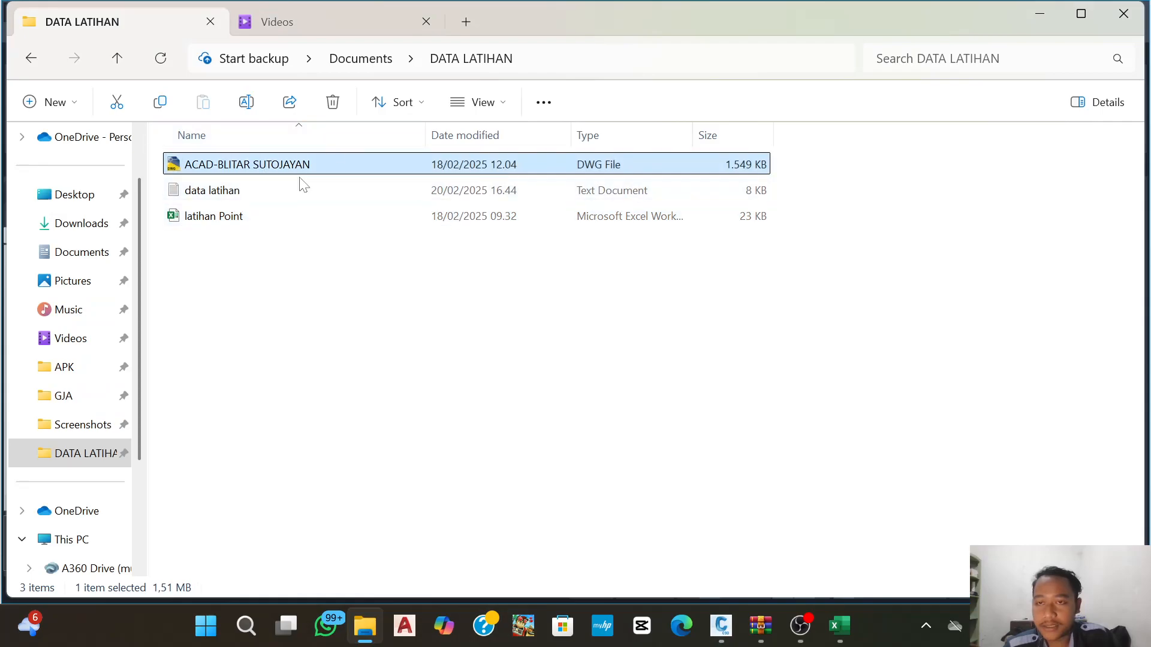
{"action": "left_click", "coordinate": [1039, 15]}
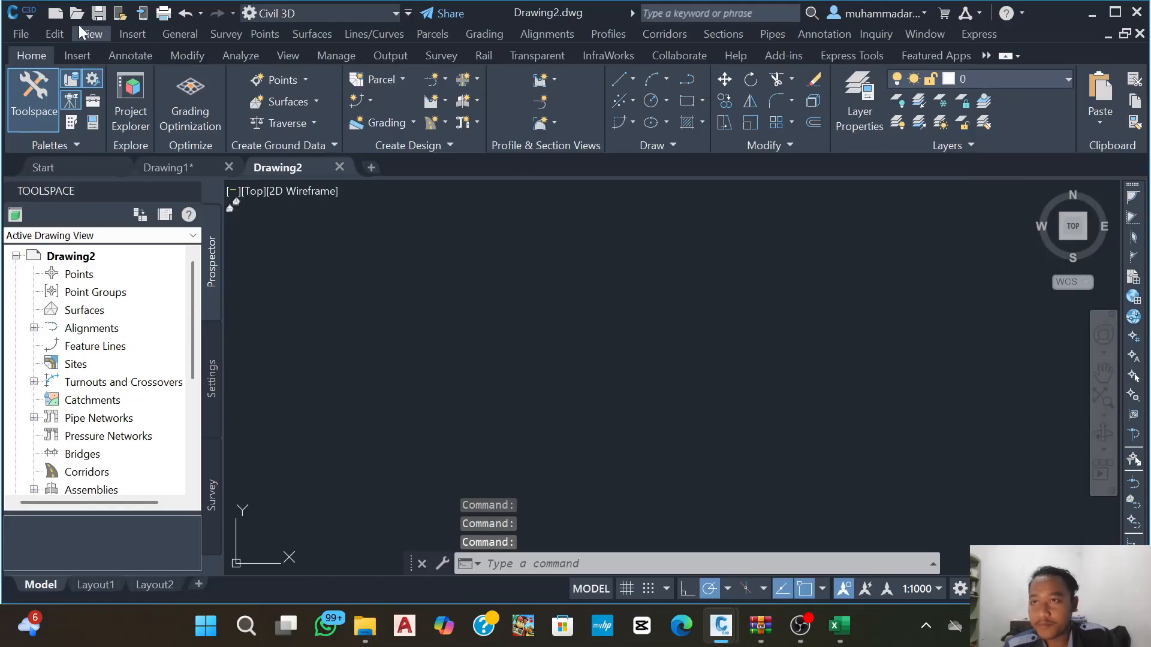
- Open the ACAD-BLITAR SUTOJAYAN drawing from the DATA LATIHAN folder in Documents
{"action": "left_click", "coordinate": [77, 13]}
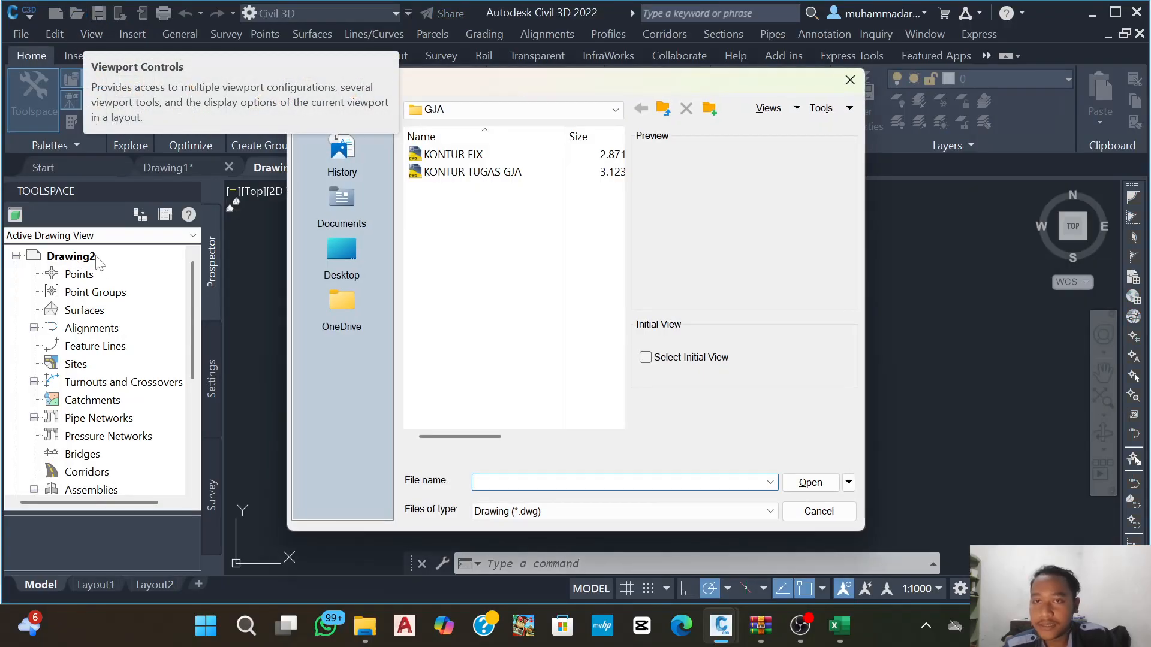
{"action": "left_click", "coordinate": [476, 109]}
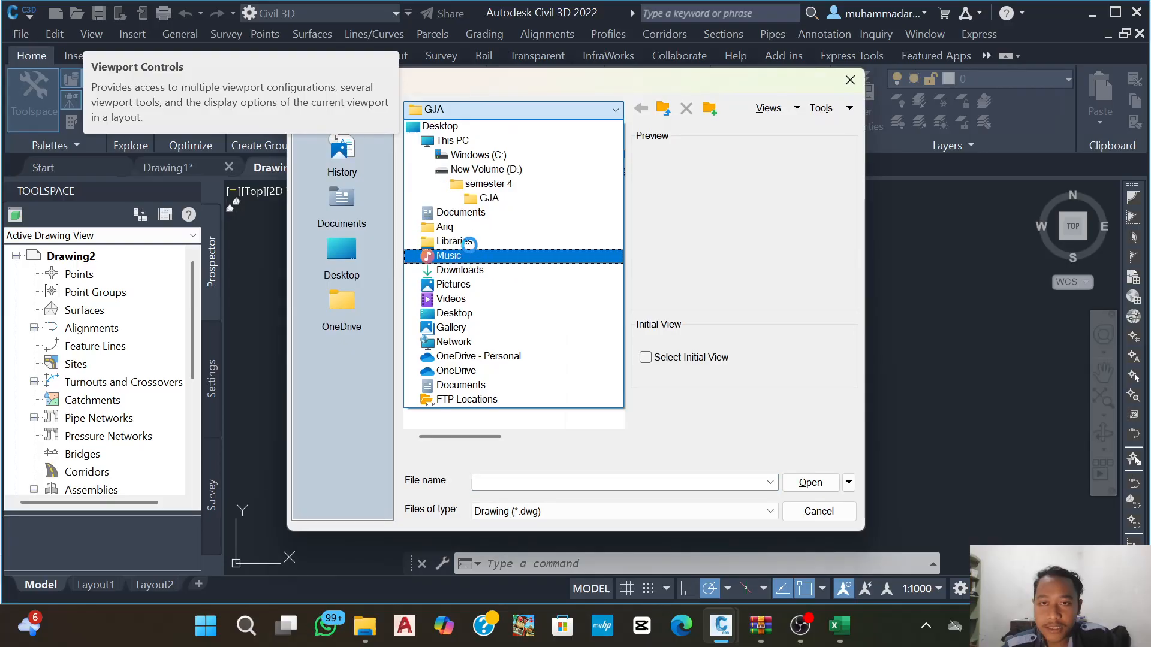
{"action": "left_click", "coordinate": [473, 214]}
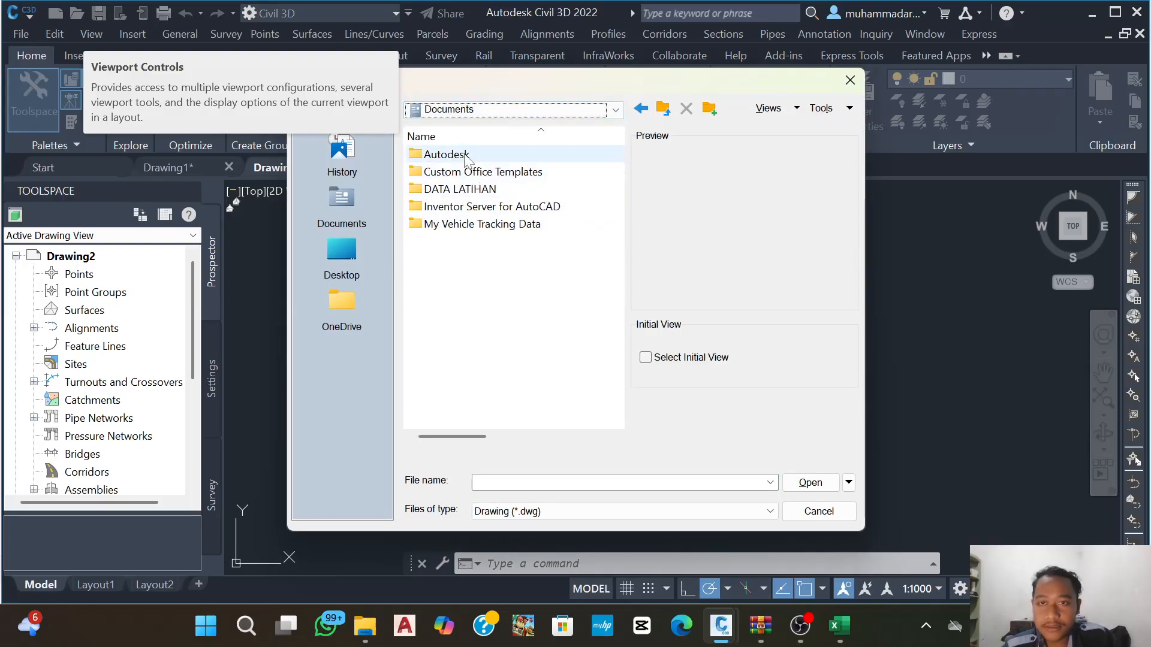
{"action": "double_click", "coordinate": [461, 187]}
{"action": "left_click", "coordinate": [460, 156]}
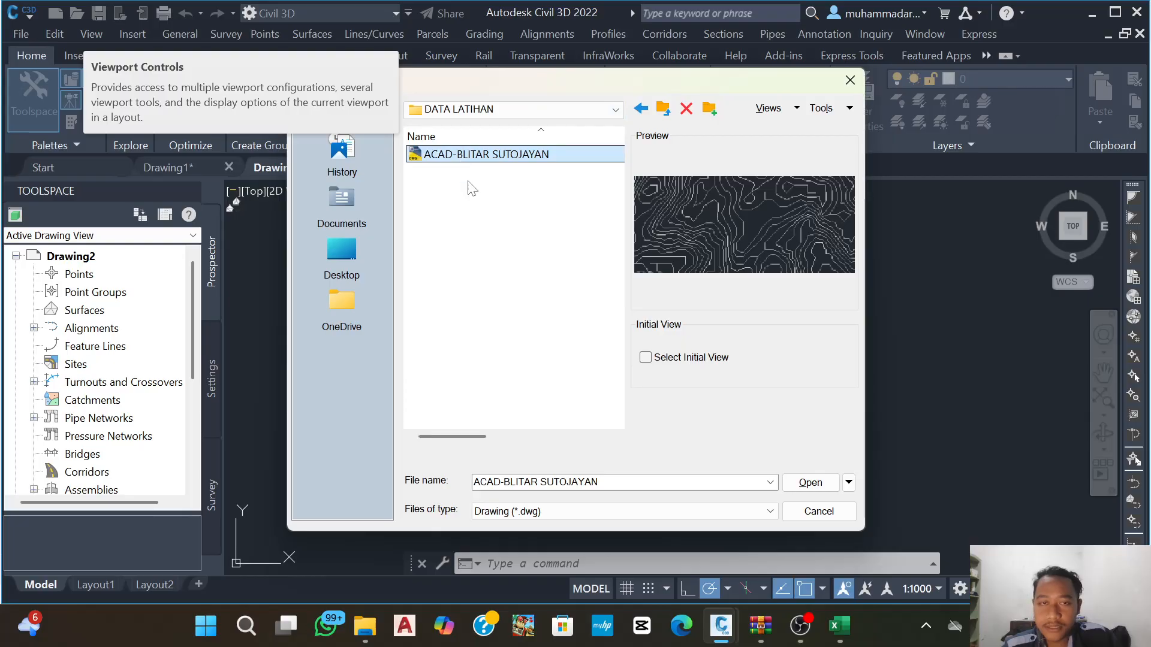
{"action": "left_click", "coordinate": [810, 483]}
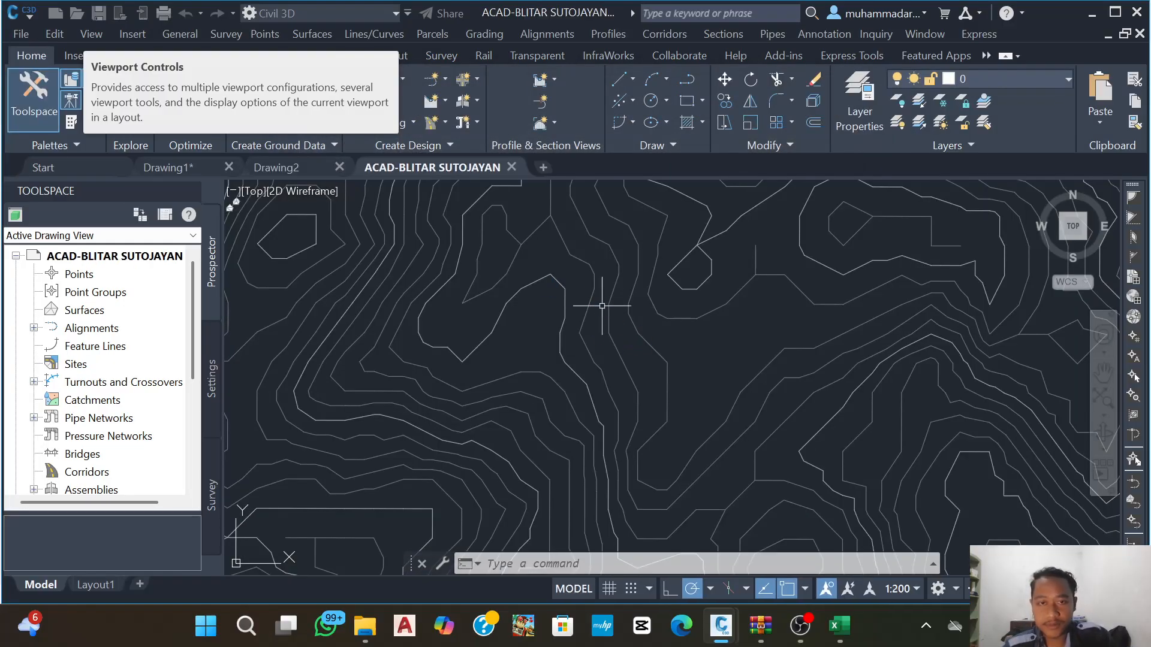
- Review the extents of the contour map and check the units and coordinate zone in its drawing settings
{"action": "scroll", "coordinate": [602, 310], "scroll_direction": "down", "scroll_amount": 3}
{"action": "scroll", "coordinate": [663, 329], "scroll_direction": "up", "scroll_amount": 2}
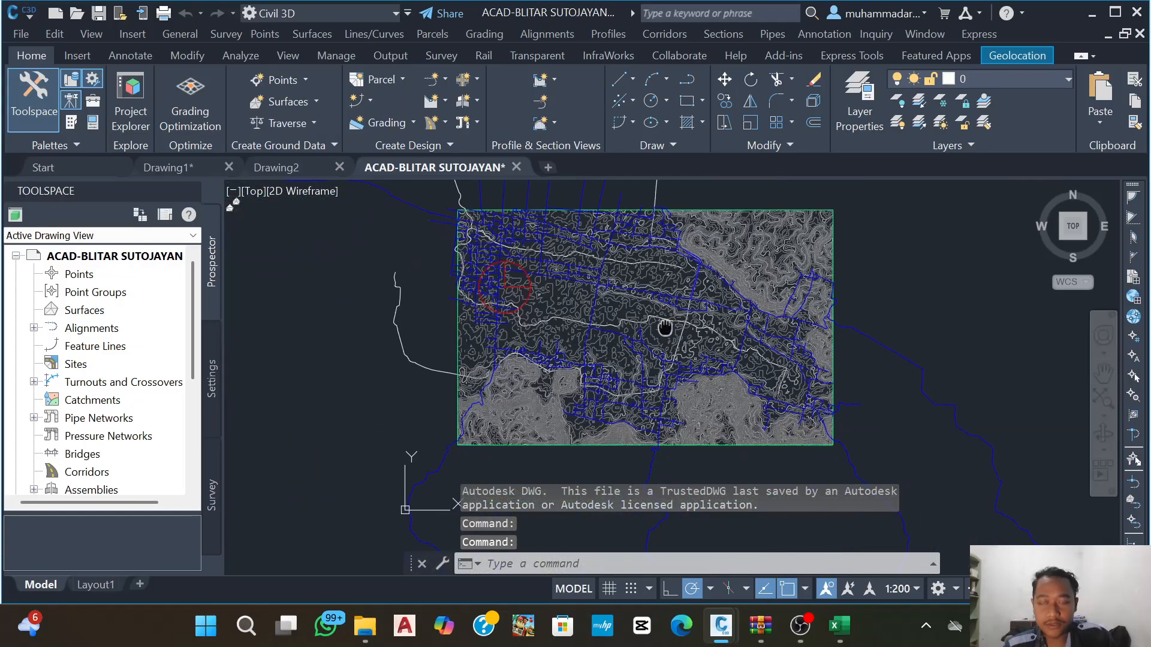
{"action": "scroll", "coordinate": [598, 348], "scroll_direction": "down", "scroll_amount": 2}
{"action": "mouse_move", "coordinate": [525, 326]}
{"action": "middle_mouse_down"}
{"action": "mouse_move", "coordinate": [545, 291]}
{"action": "mouse_move", "coordinate": [545, 344]}
{"action": "mouse_move", "coordinate": [539, 288]}
{"action": "mouse_move", "coordinate": [553, 268]}
{"action": "middle_mouse_up"}
{"action": "scroll", "coordinate": [507, 350], "scroll_direction": "up", "scroll_amount": 2}
{"action": "left_click", "coordinate": [213, 360]}
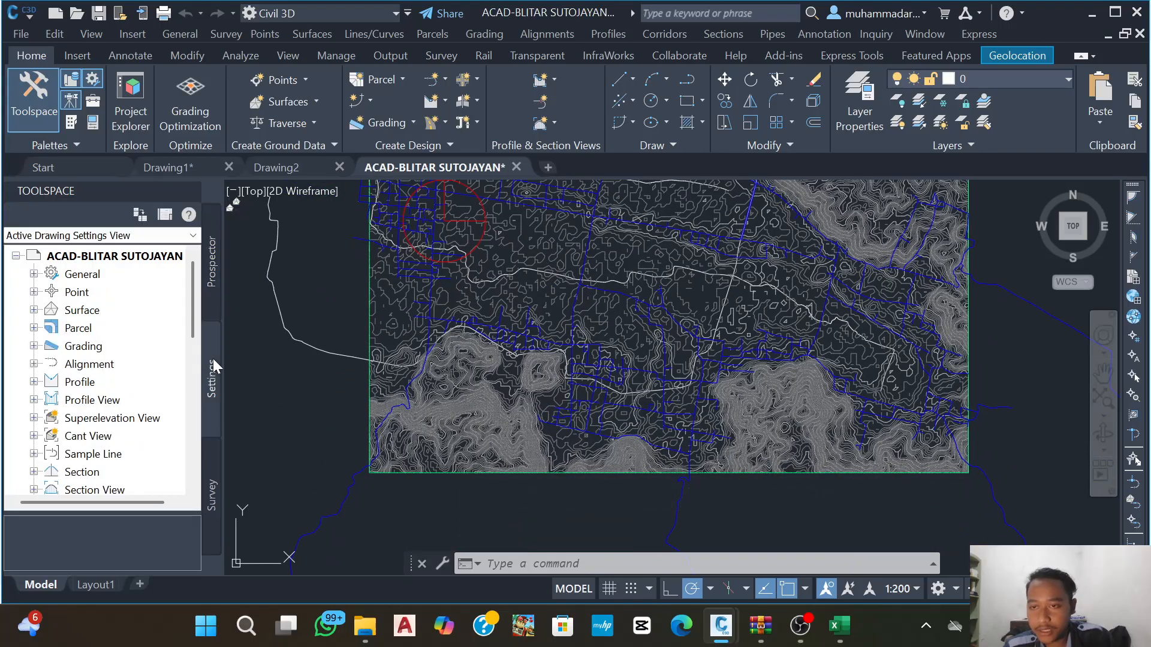
{"action": "right_click", "coordinate": [92, 260]}
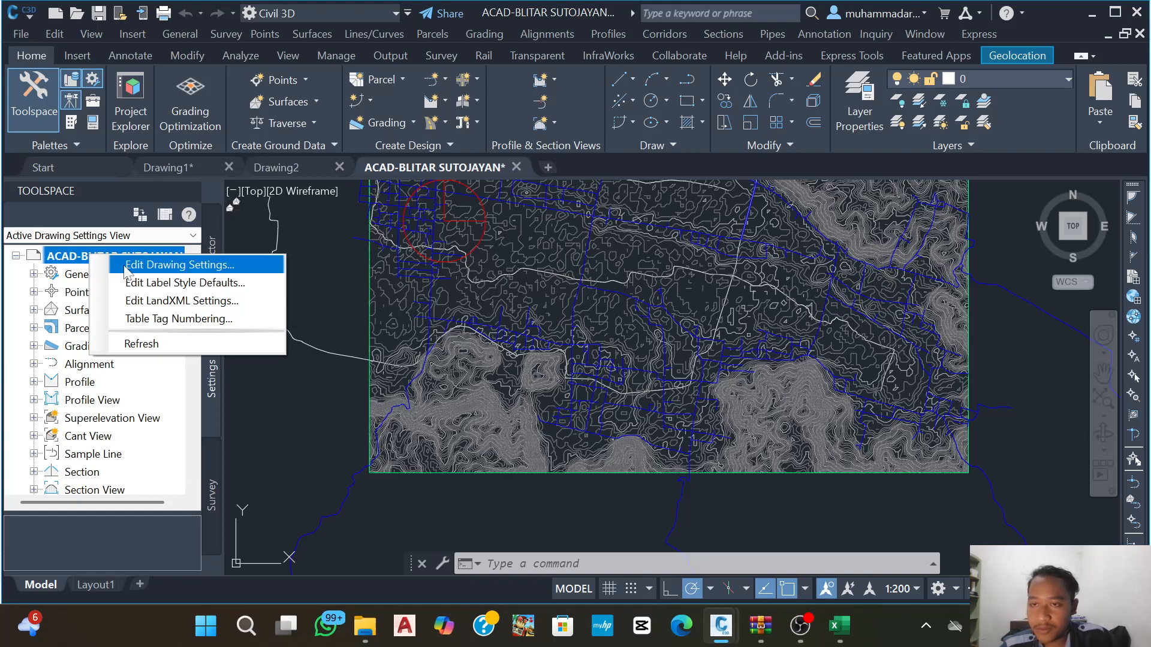
{"action": "left_click", "coordinate": [168, 266]}
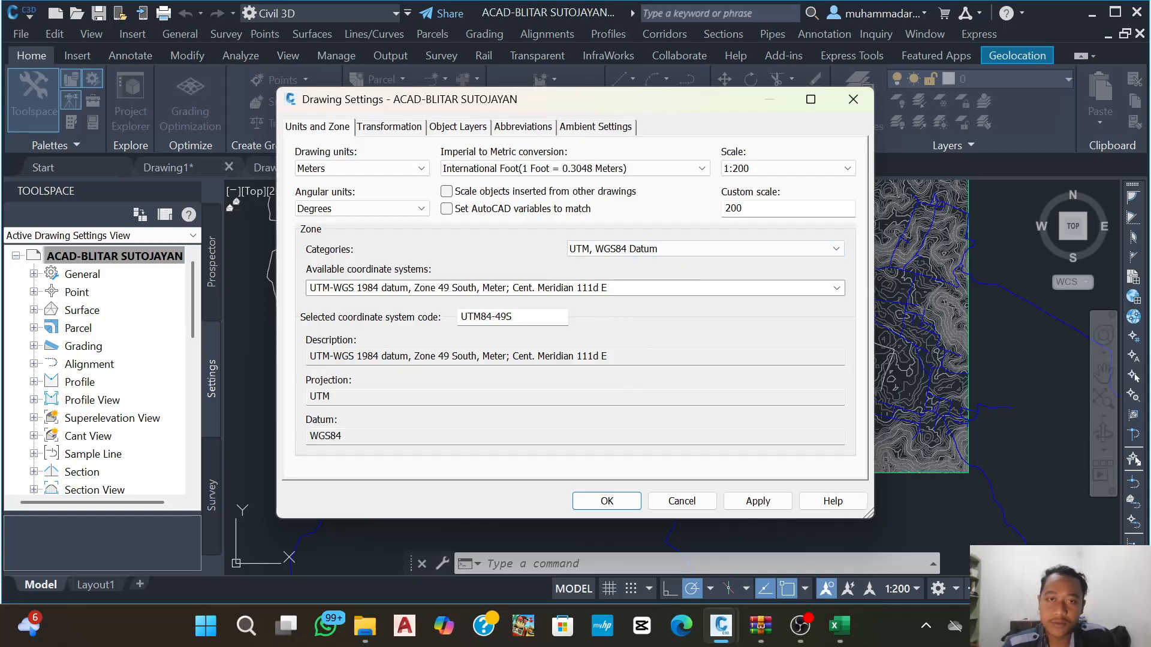
{"action": "left_click", "coordinate": [606, 500]}
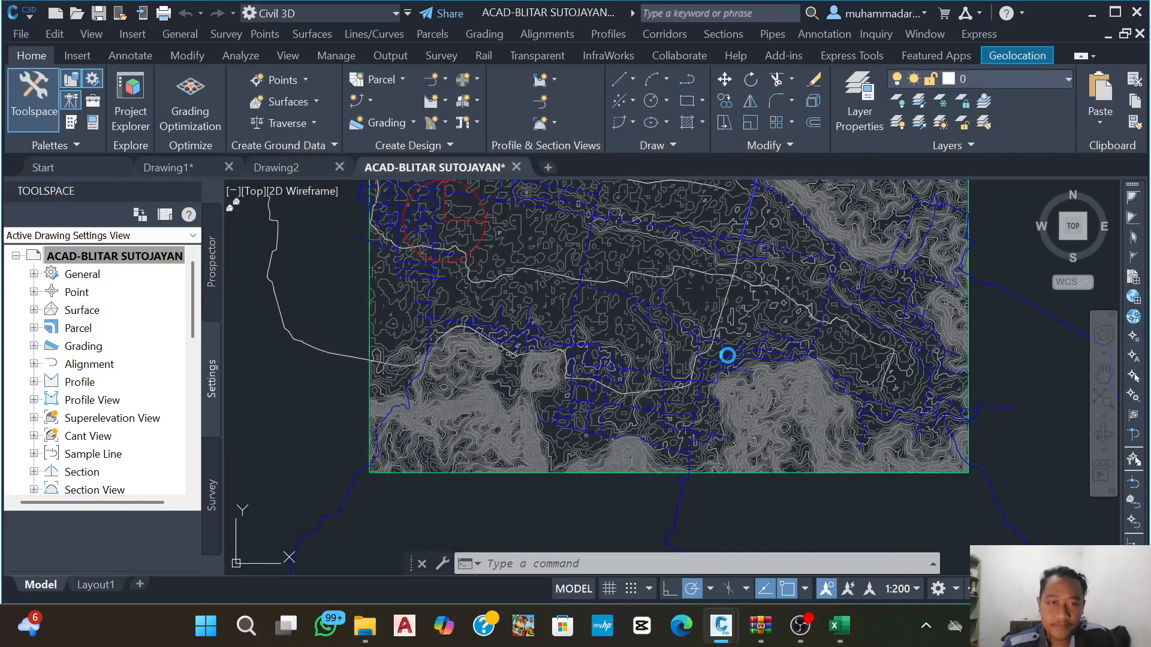
- Select one major and one minor contour polyline, extend the selection to all similar contours, and copy them to the clipboard
{"action": "scroll", "coordinate": [684, 430], "scroll_direction": "up", "scroll_amount": 3}
{"action": "scroll", "coordinate": [684, 430], "scroll_direction": "up", "scroll_amount": 10}
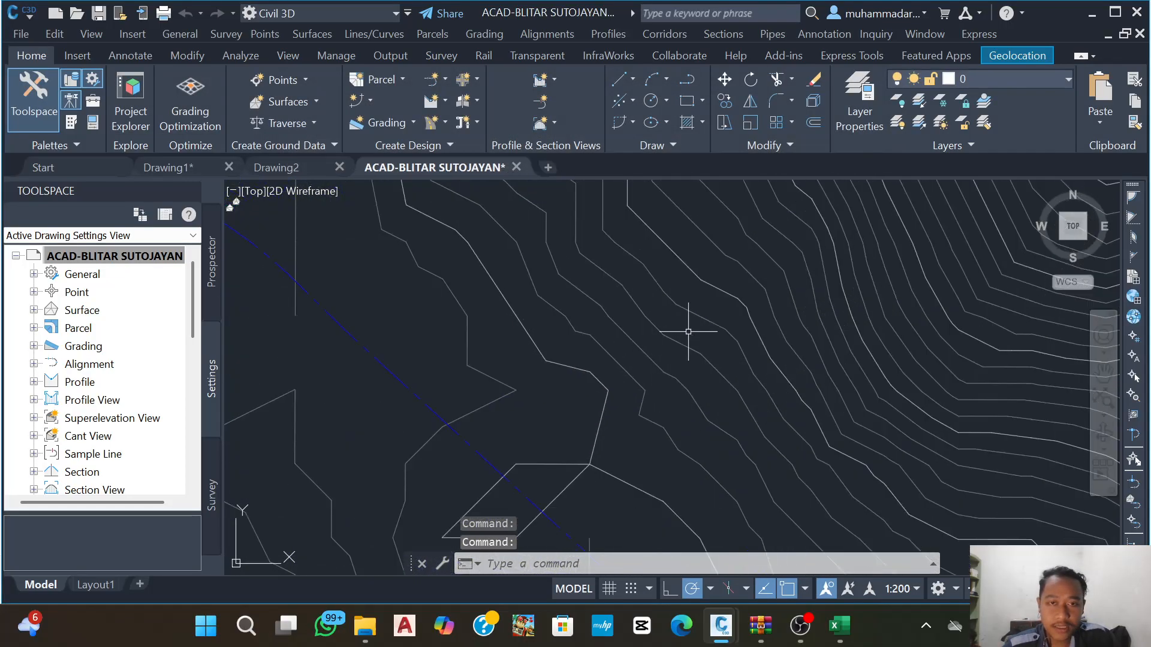
{"action": "left_click", "coordinate": [632, 354]}
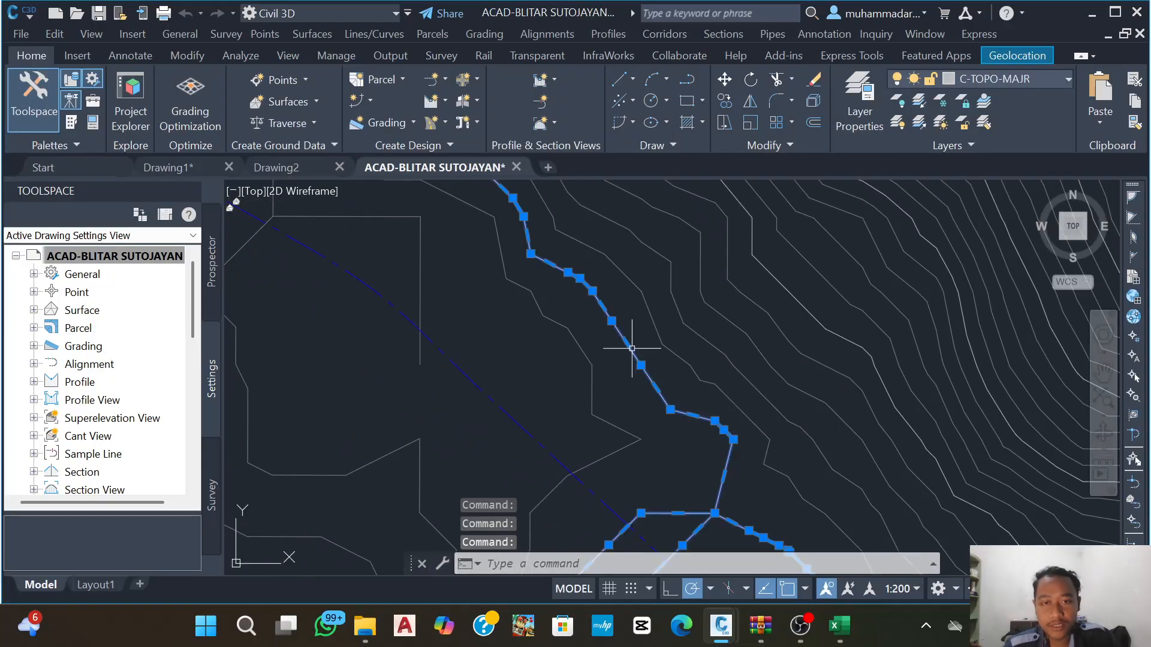
{"action": "left_click", "coordinate": [634, 285]}
{"action": "right_click", "coordinate": [655, 240]}
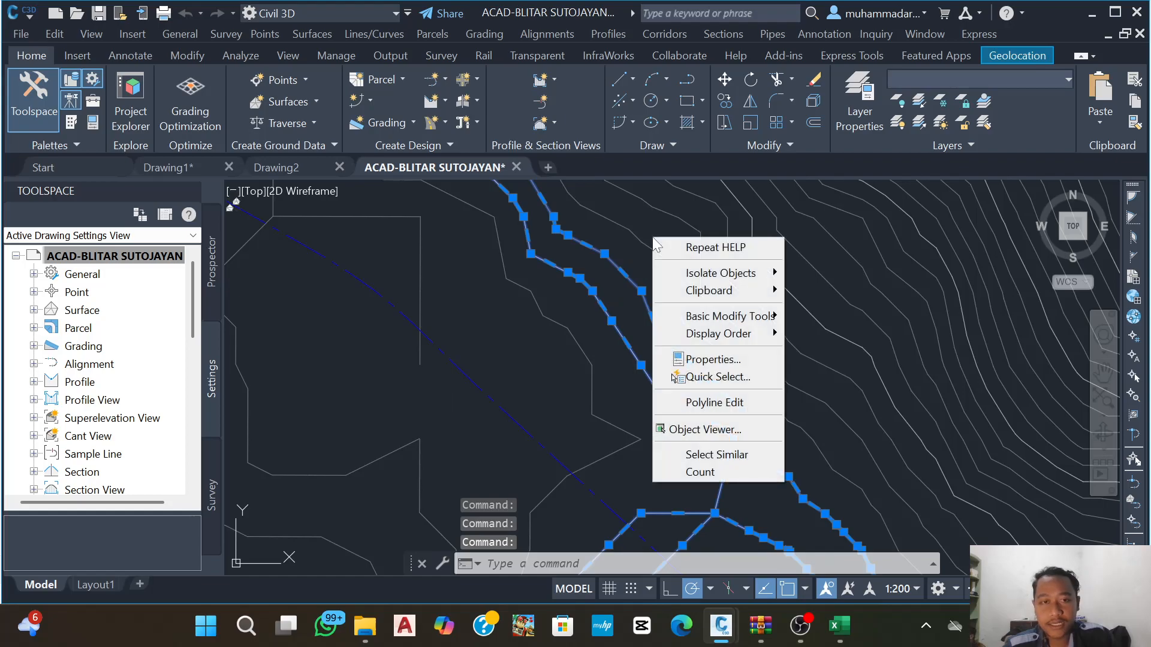
{"action": "left_click", "coordinate": [705, 453]}
{"action": "scroll", "coordinate": [726, 335], "scroll_direction": "down", "scroll_amount": 5}
{"action": "scroll", "coordinate": [724, 322], "scroll_direction": "down", "scroll_amount": 3}
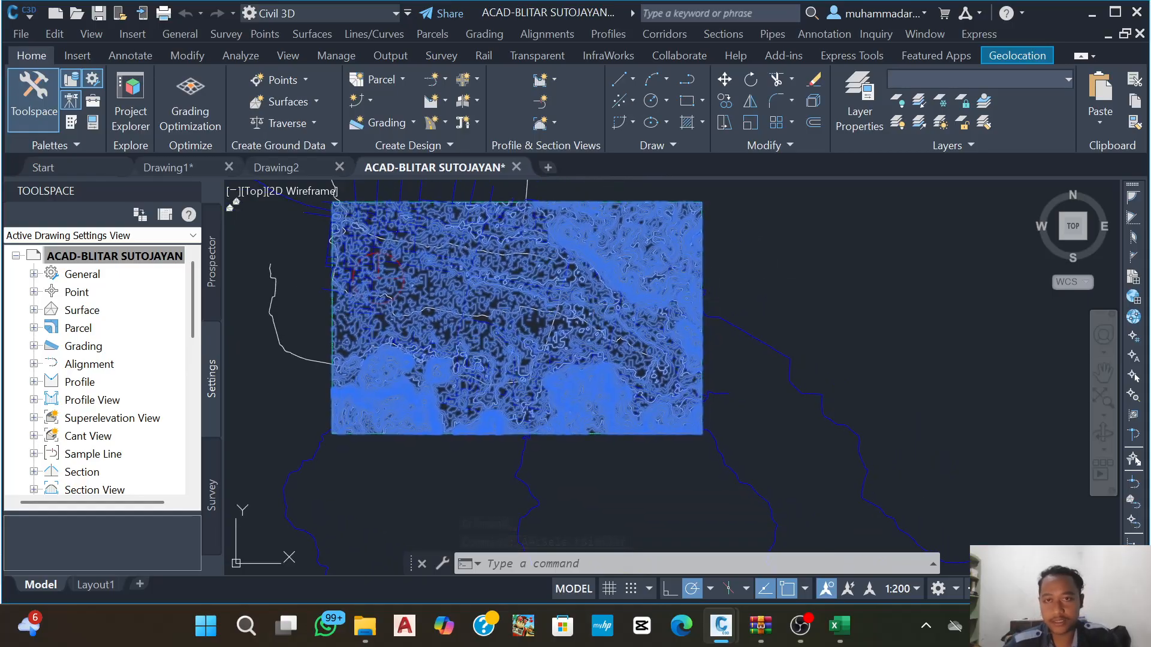
{"action": "key", "text": "ctrl+c"}
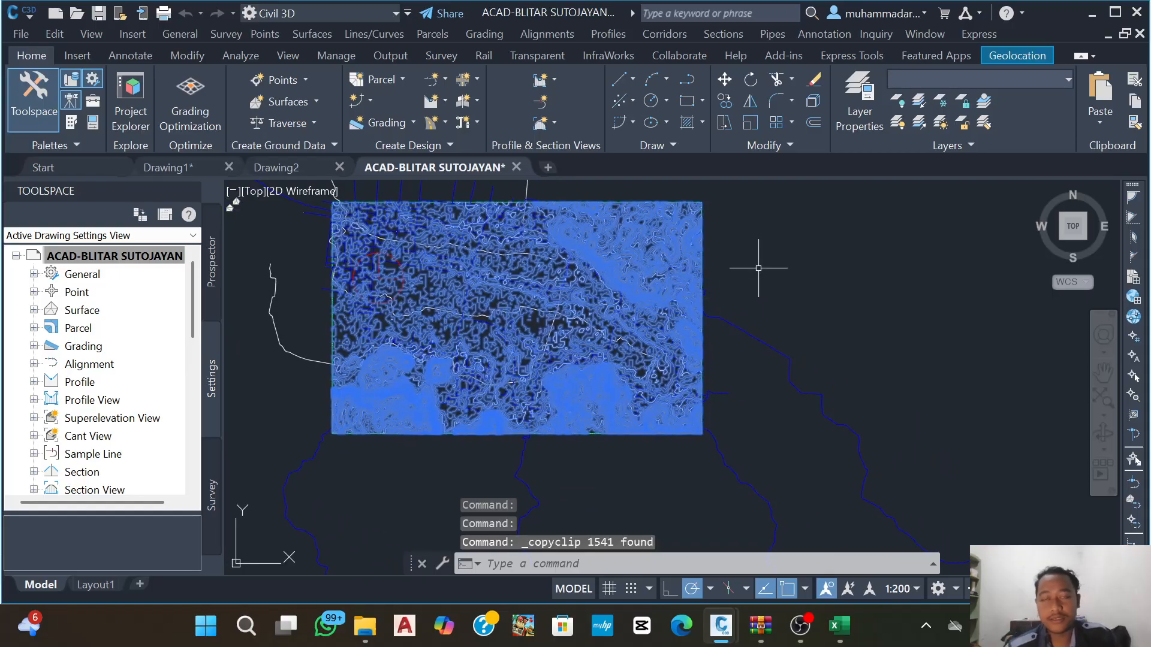
- Create another new drawing and set its coordinate zone category to UTM, WGS84 Datum in the drawing settings
{"action": "left_click", "coordinate": [552, 170]}
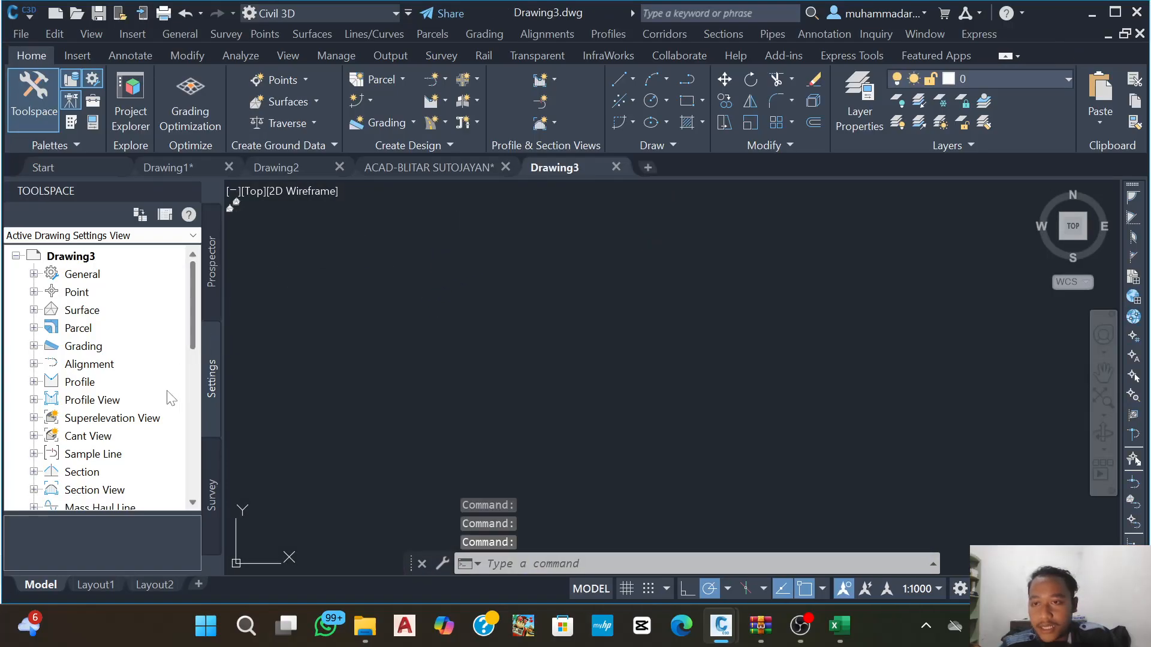
{"action": "right_click", "coordinate": [69, 257]}
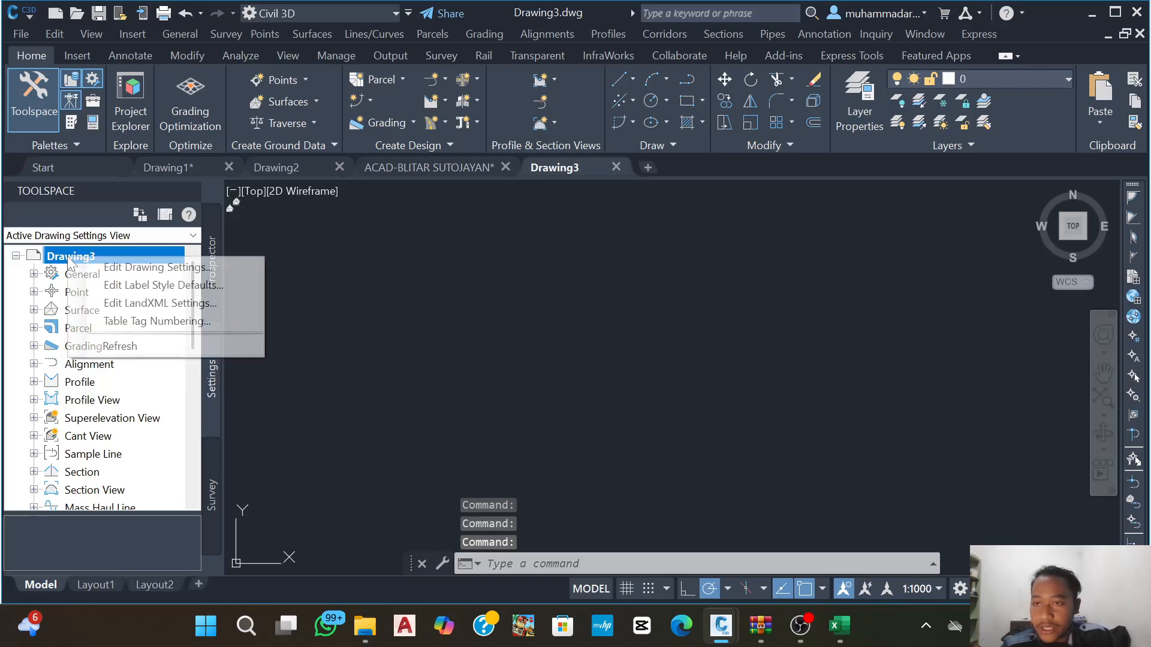
{"action": "left_click", "coordinate": [111, 266]}
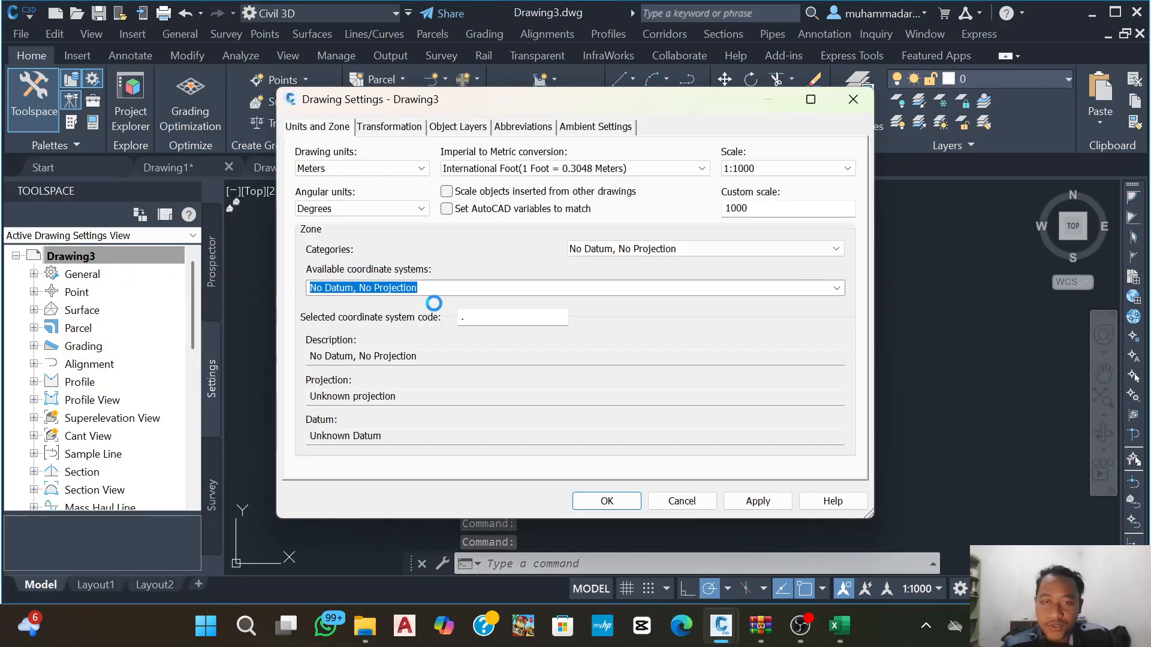
{"action": "left_click", "coordinate": [730, 248]}
{"action": "left_click_drag", "start_coordinate": [837, 293], "coordinate": [837, 567]}
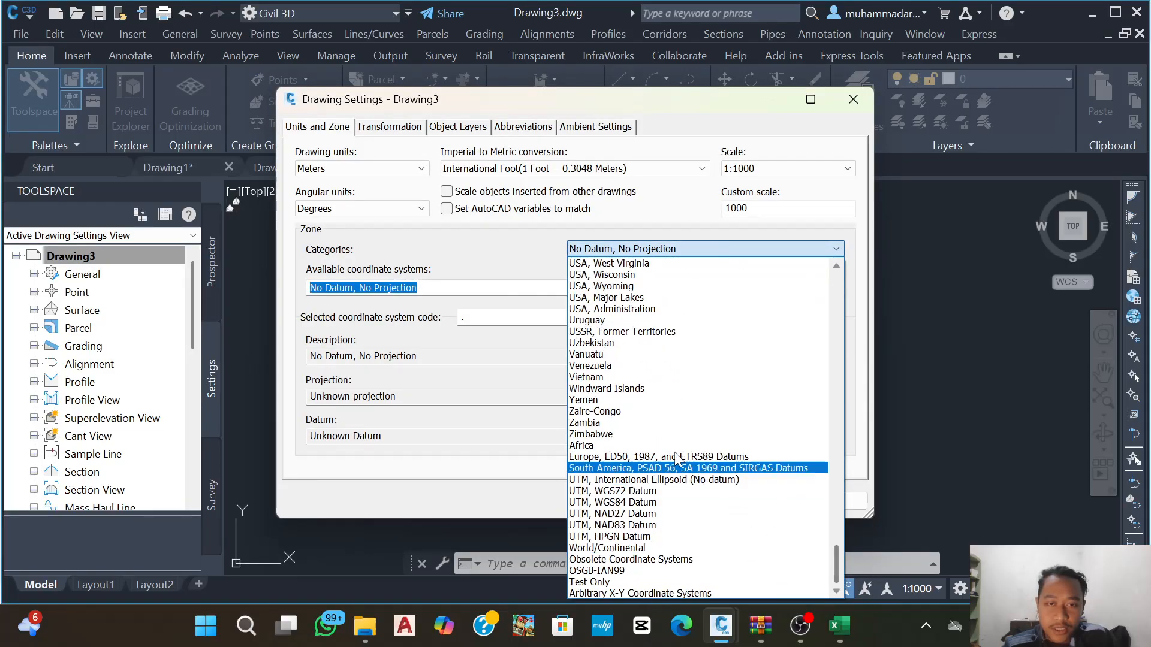
{"action": "left_click", "coordinate": [610, 502]}
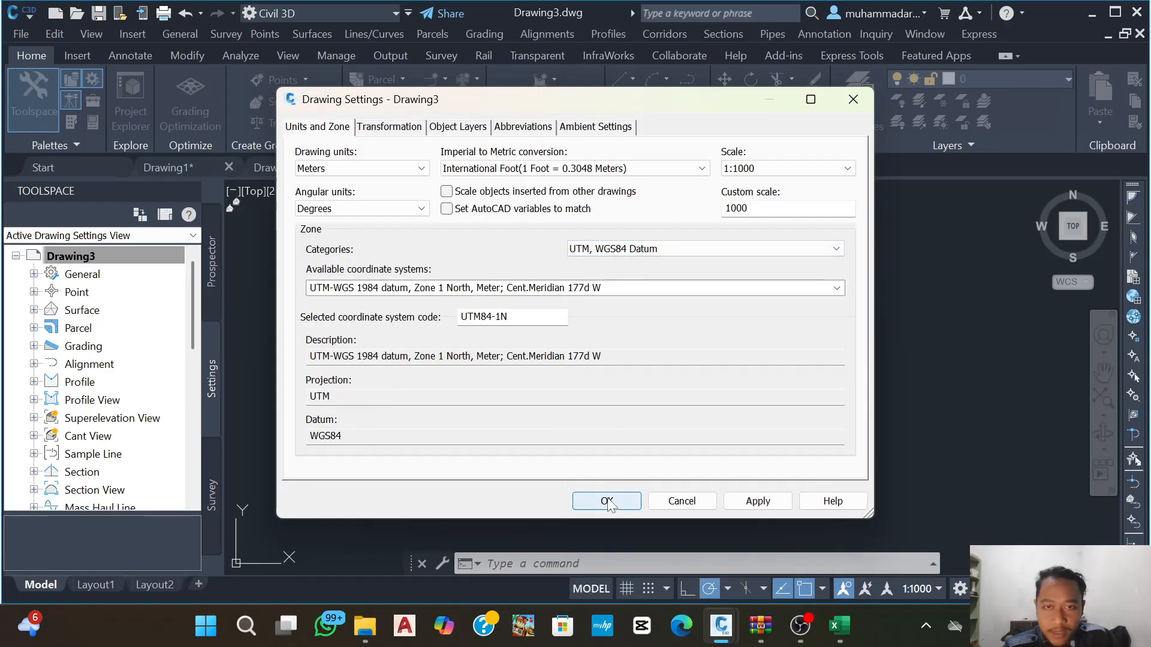
- Assign the UTM-WGS 1984 datum, Zone 49 South coordinate system with central meridian 111d E to the new drawing
{"action": "left_click", "coordinate": [836, 288]}
{"action": "scroll", "coordinate": [490, 403], "scroll_direction": "down", "scroll_amount": 5}
{"action": "scroll", "coordinate": [490, 403], "scroll_direction": "down", "scroll_amount": 13}
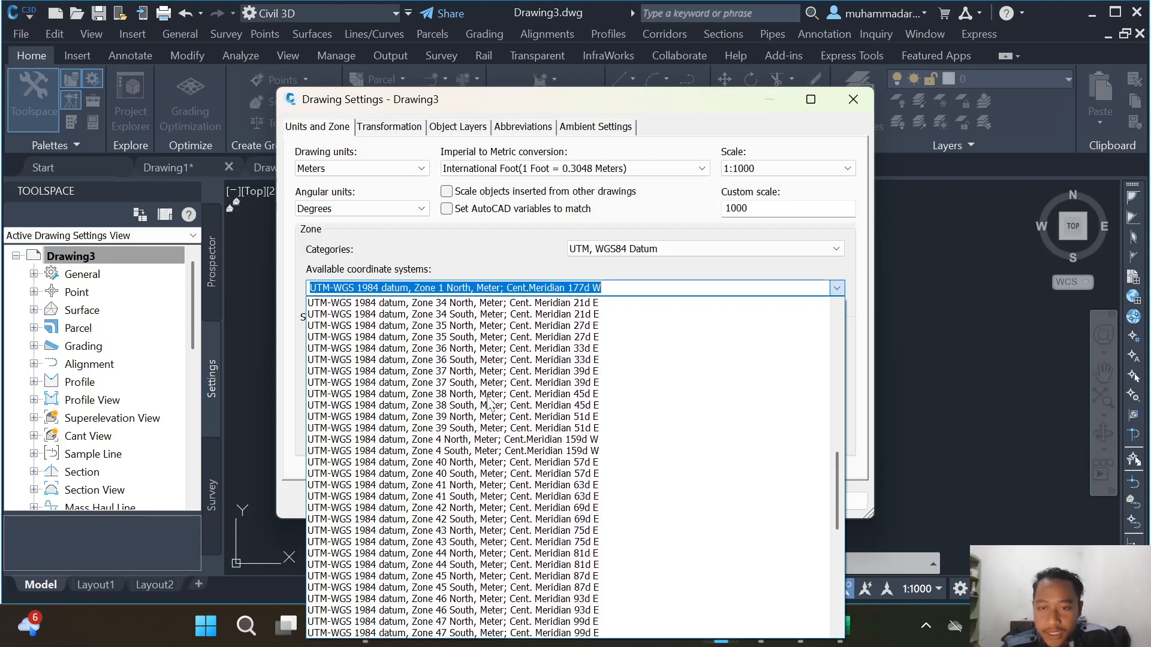
{"action": "scroll", "coordinate": [490, 403], "scroll_direction": "down", "scroll_amount": 7}
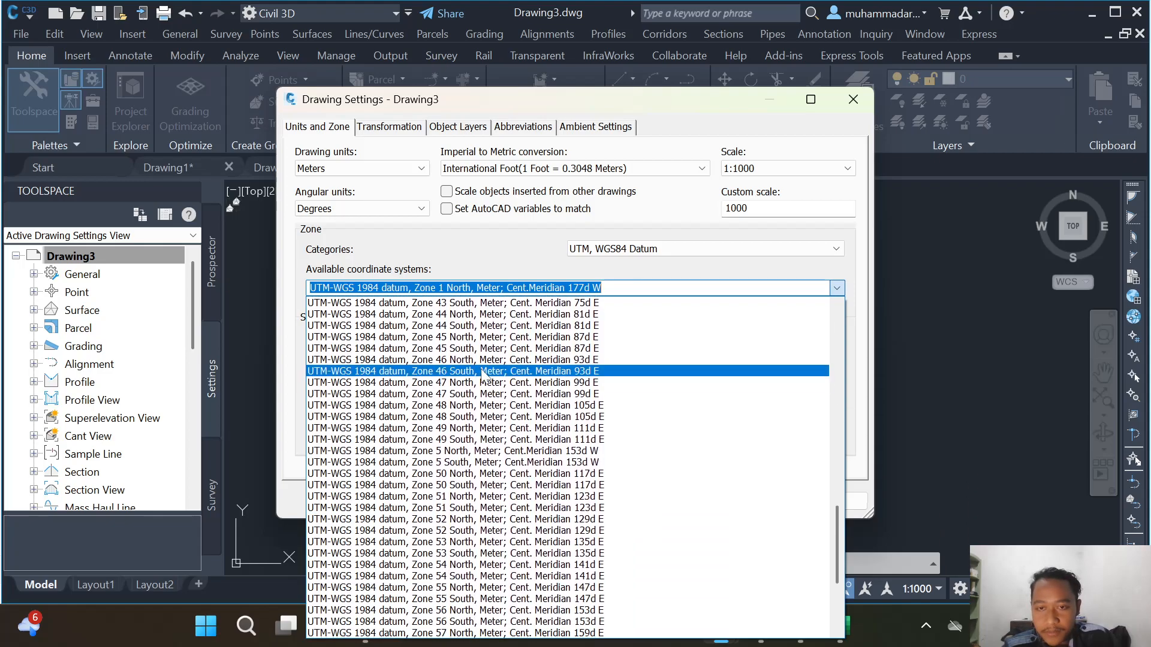
{"action": "left_click", "coordinate": [459, 441]}
{"action": "left_click", "coordinate": [754, 499]}
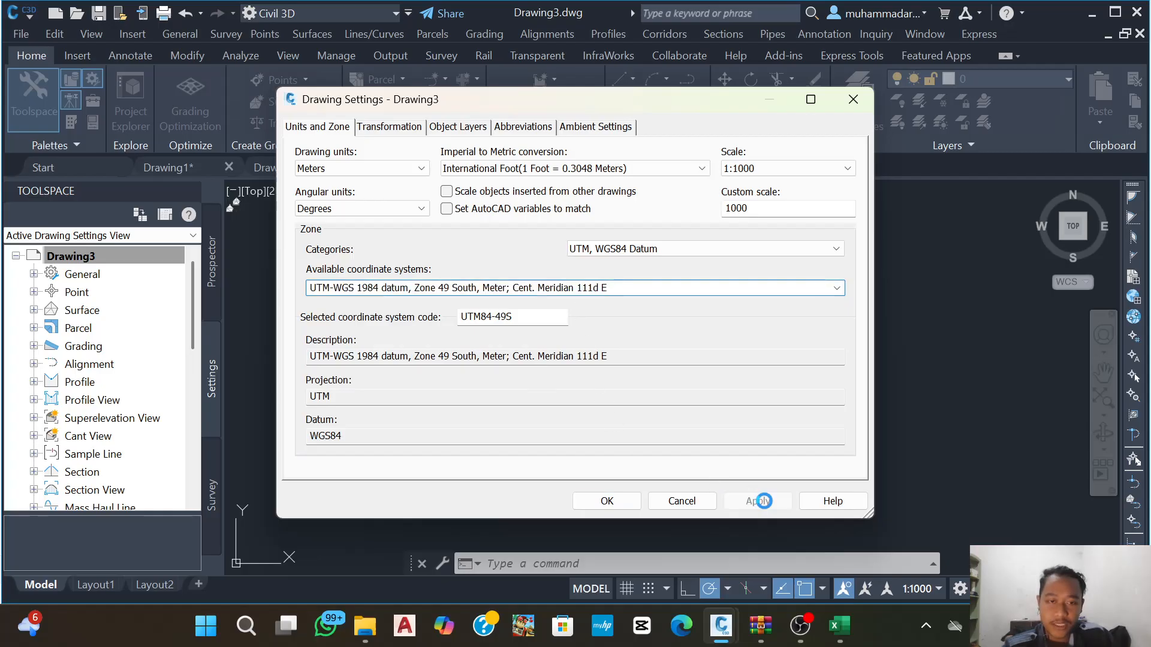
{"action": "left_click", "coordinate": [607, 501]}
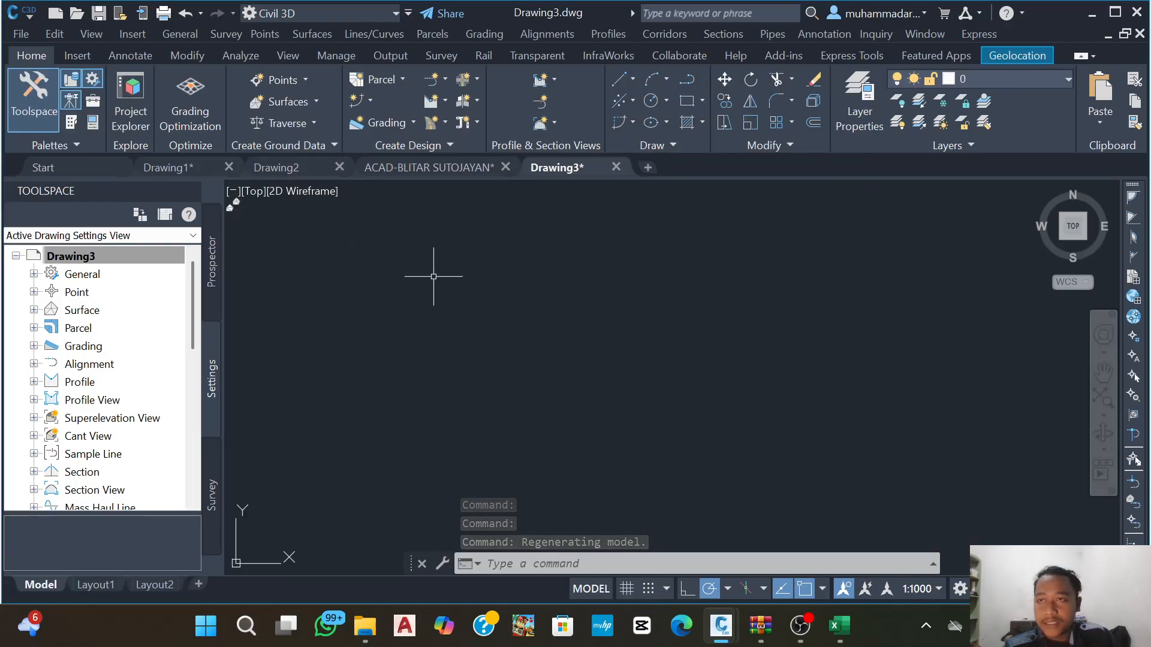
- Hide the menu bar and turn its display back on
{"action": "left_click", "coordinate": [55, 34]}
{"action": "left_click", "coordinate": [55, 34]}
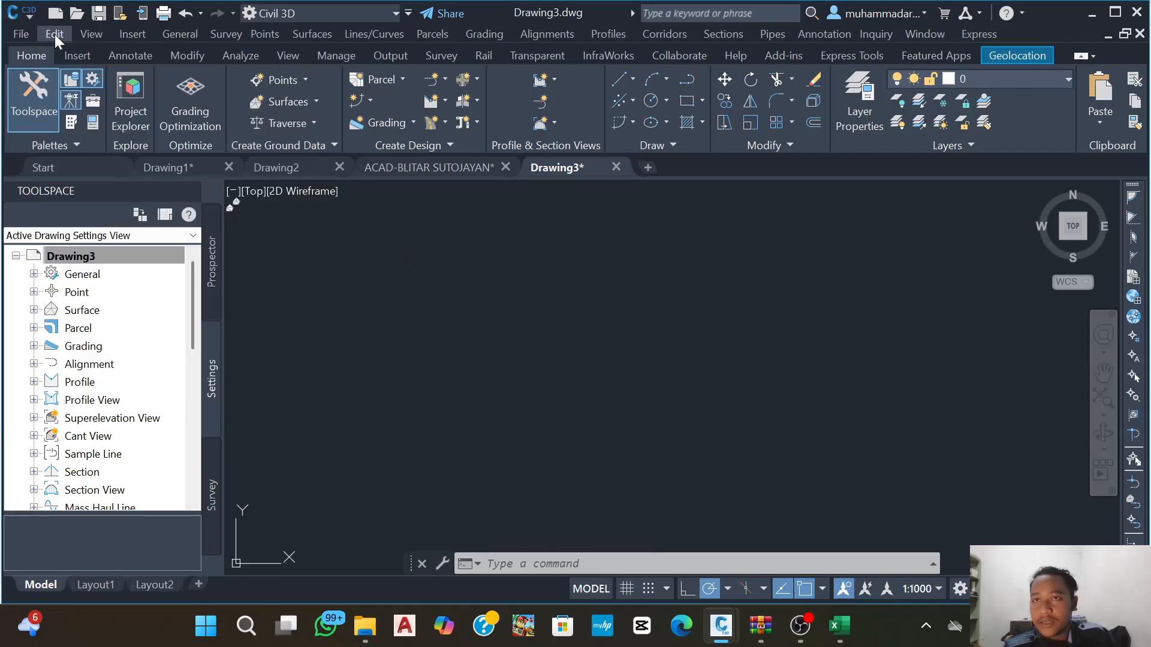
{"action": "left_click", "coordinate": [407, 14]}
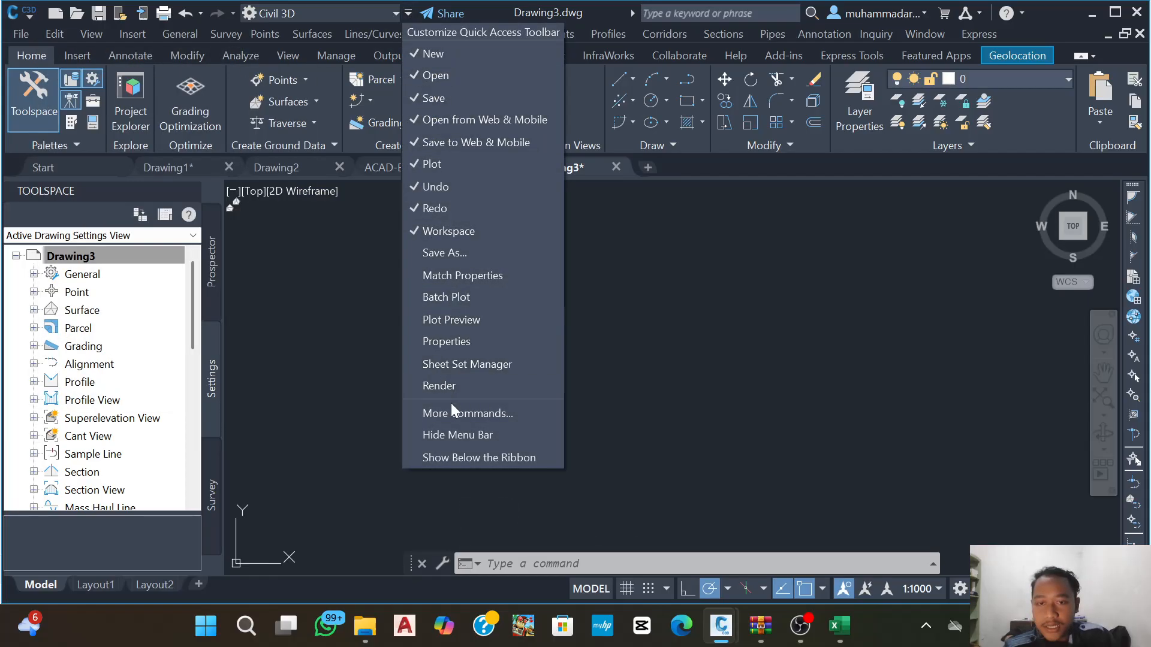
{"action": "left_click", "coordinate": [465, 433]}
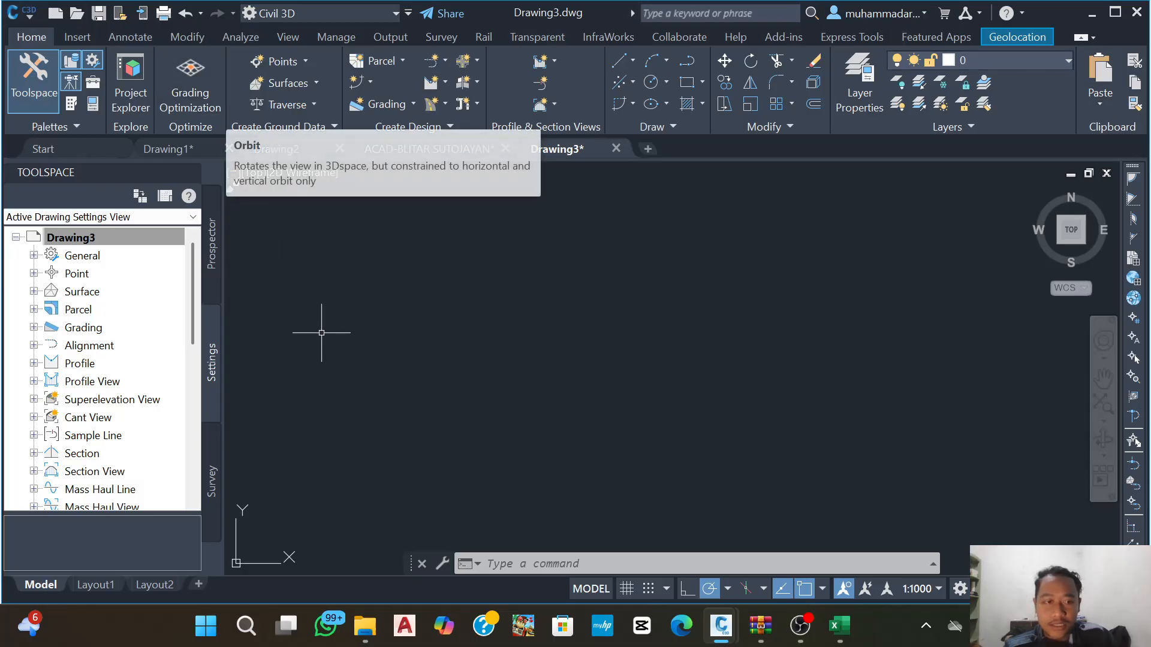
{"action": "left_click", "coordinate": [409, 13]}
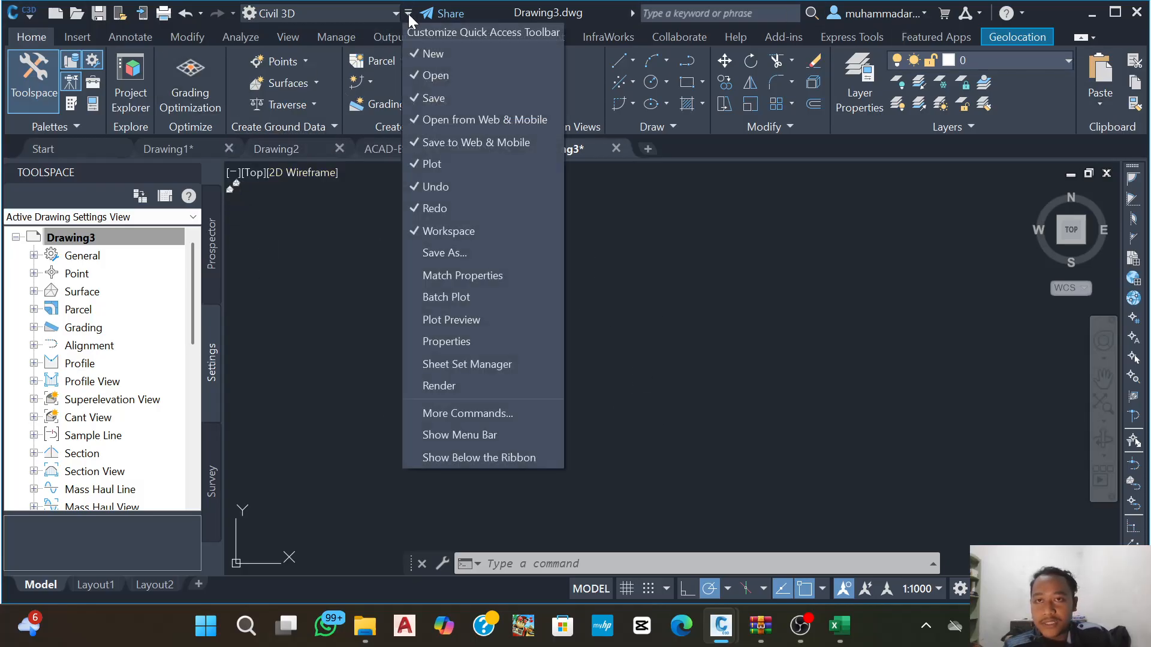
{"action": "left_click", "coordinate": [470, 435]}
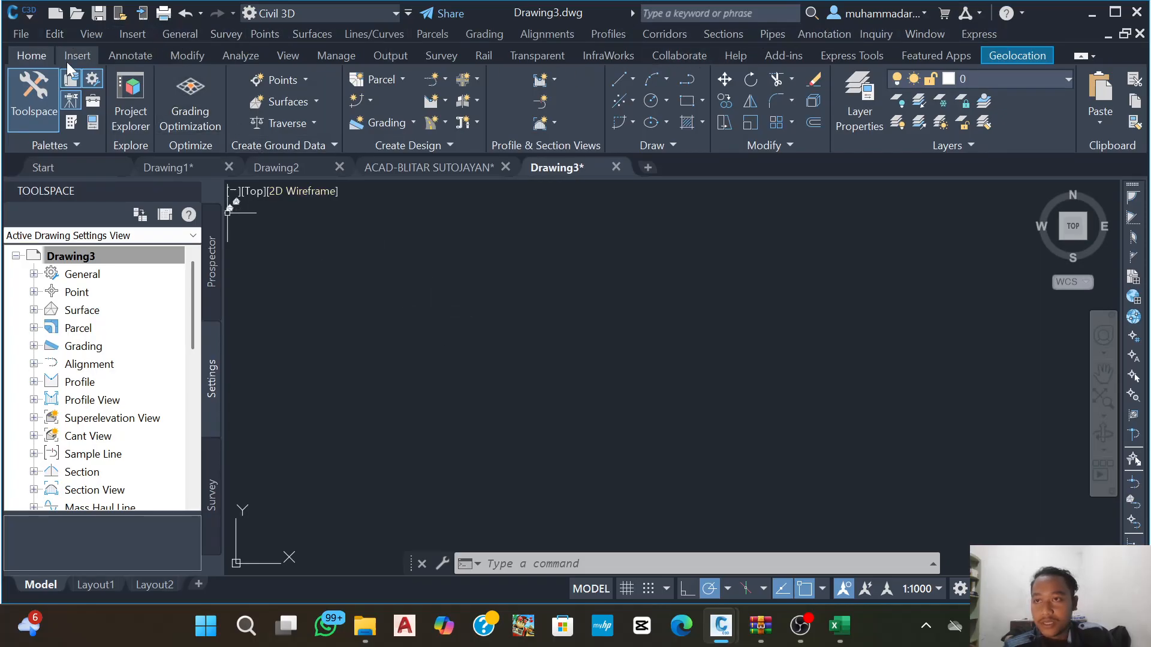
- Paste the copied contour polylines into Drawing3 at their original coordinates
{"action": "left_click", "coordinate": [55, 34]}
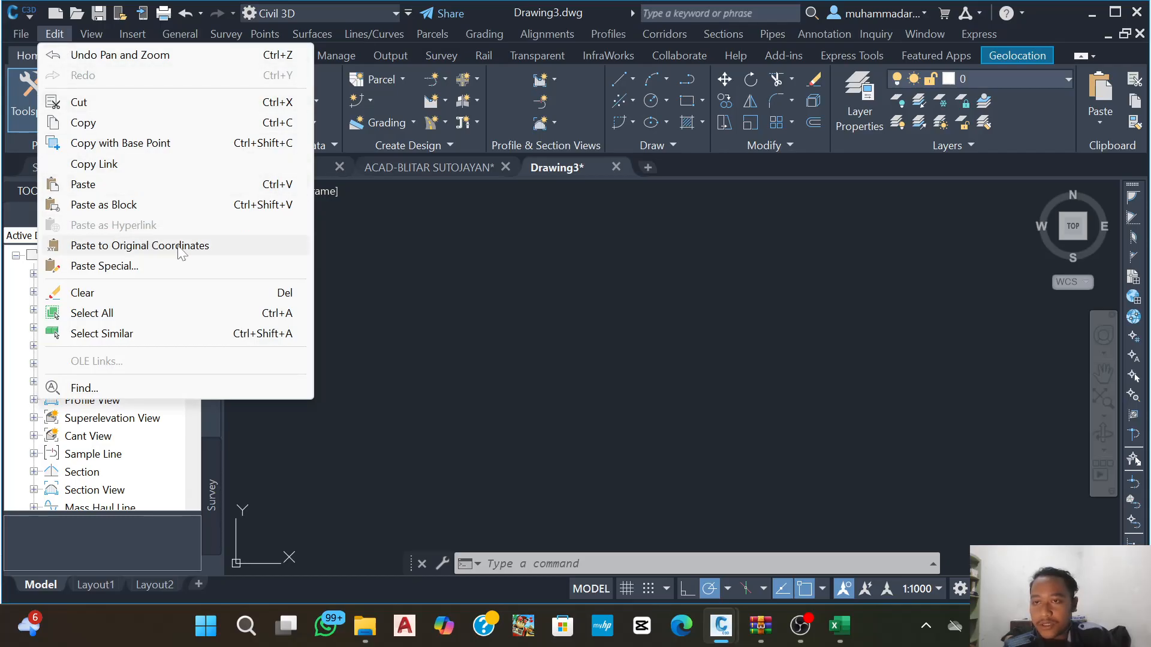
{"action": "left_click", "coordinate": [198, 246]}
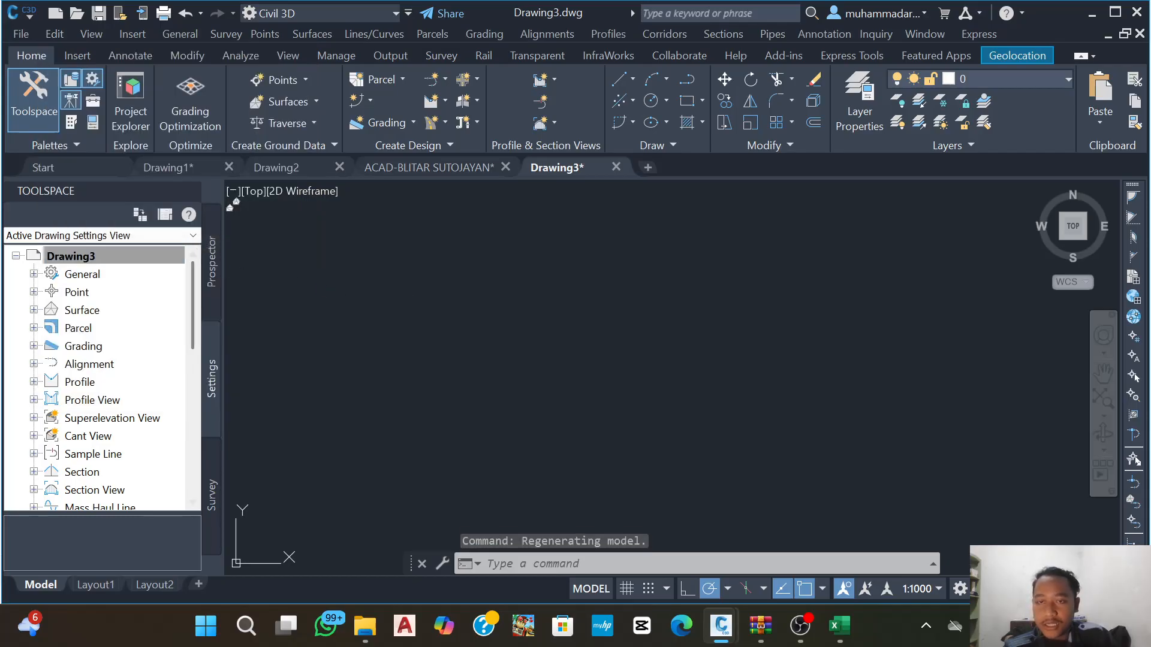
{"action": "middle_click", "coordinate": [545, 298]}
{"action": "middle_click", "coordinate": [545, 298]}
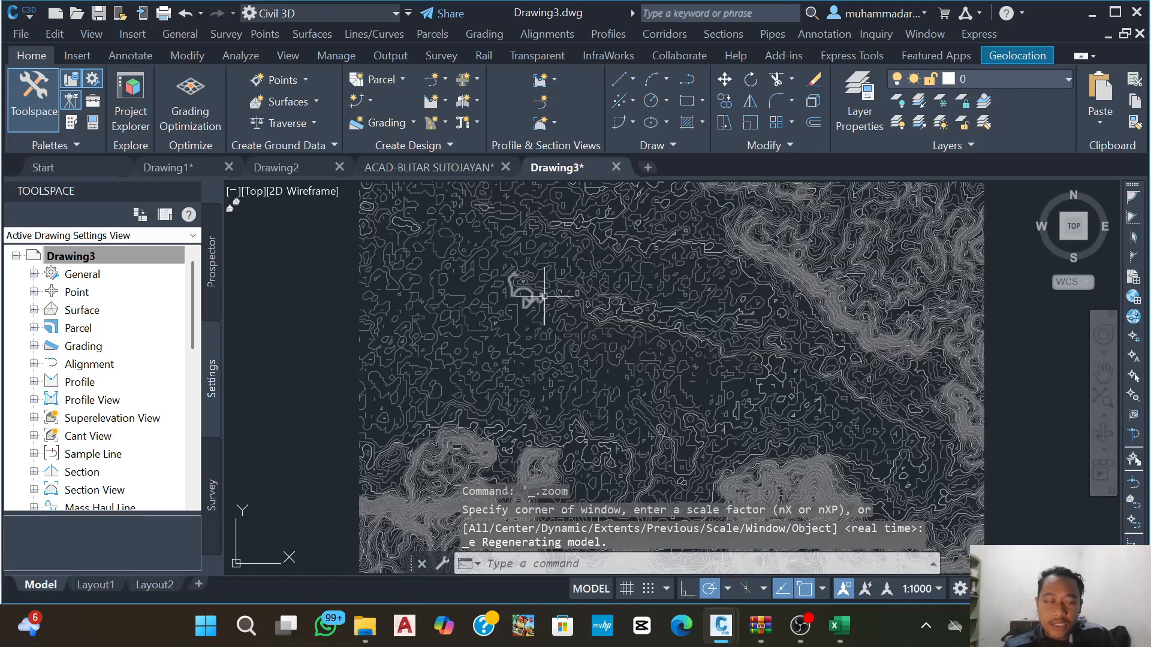
- Examine the extents and the detail of the pasted contour map
{"action": "scroll", "coordinate": [602, 313], "scroll_direction": "down", "scroll_amount": 4}
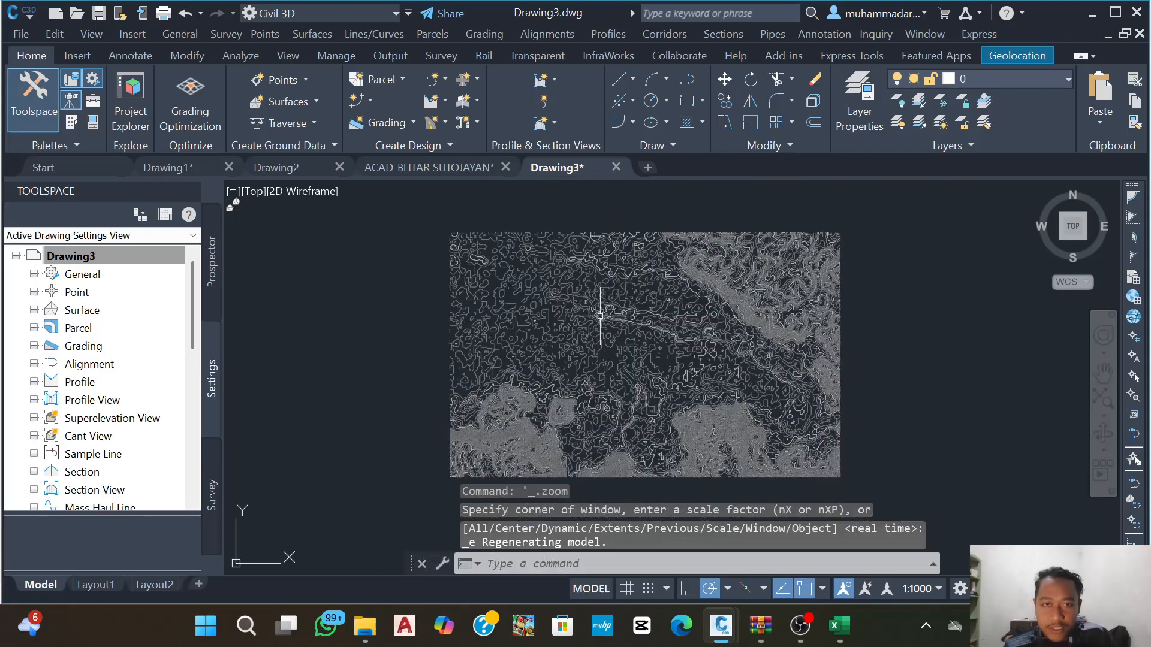
{"action": "scroll", "coordinate": [656, 354], "scroll_direction": "up", "scroll_amount": 5}
{"action": "middle_click_drag", "start_coordinate": [651, 361], "coordinate": [692, 415]}
{"action": "middle_click_drag", "start_coordinate": [527, 390], "coordinate": [493, 360]}
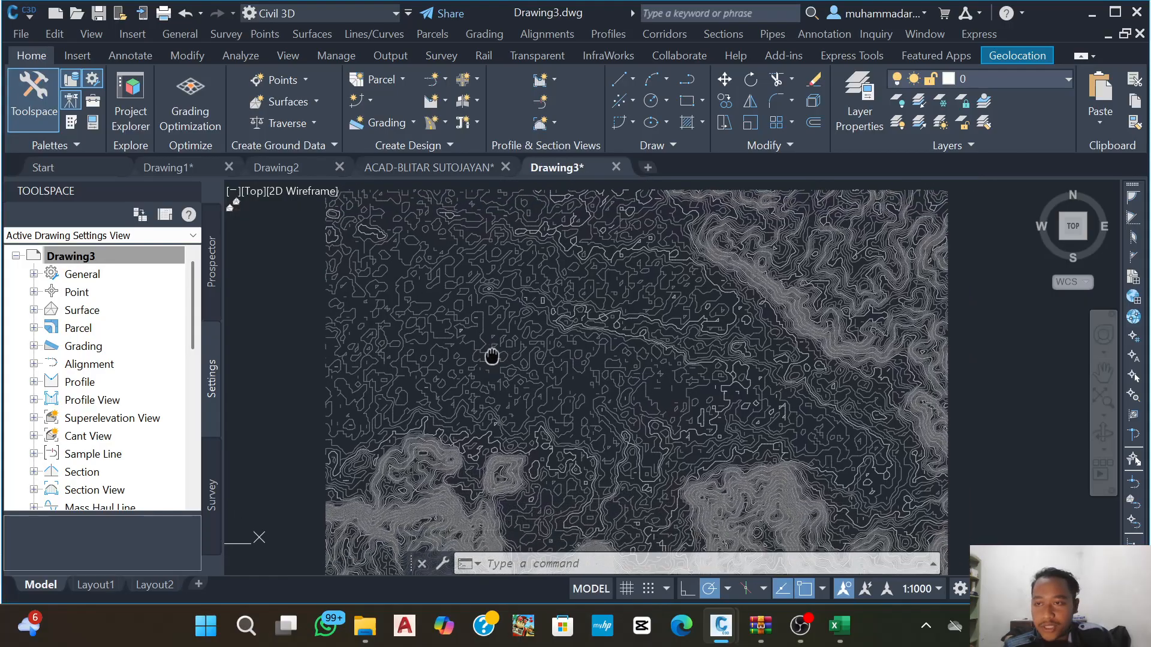
{"action": "scroll", "coordinate": [644, 300], "scroll_direction": "down", "scroll_amount": 2}
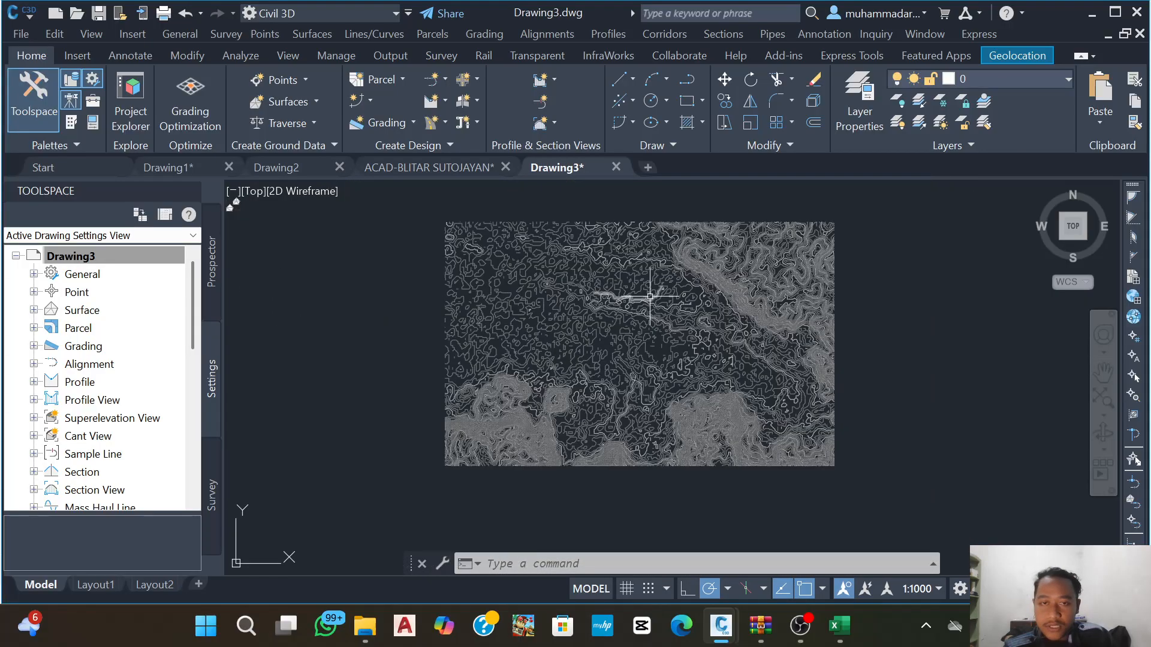
{"action": "middle_click_drag", "start_coordinate": [645, 300], "coordinate": [614, 318]}
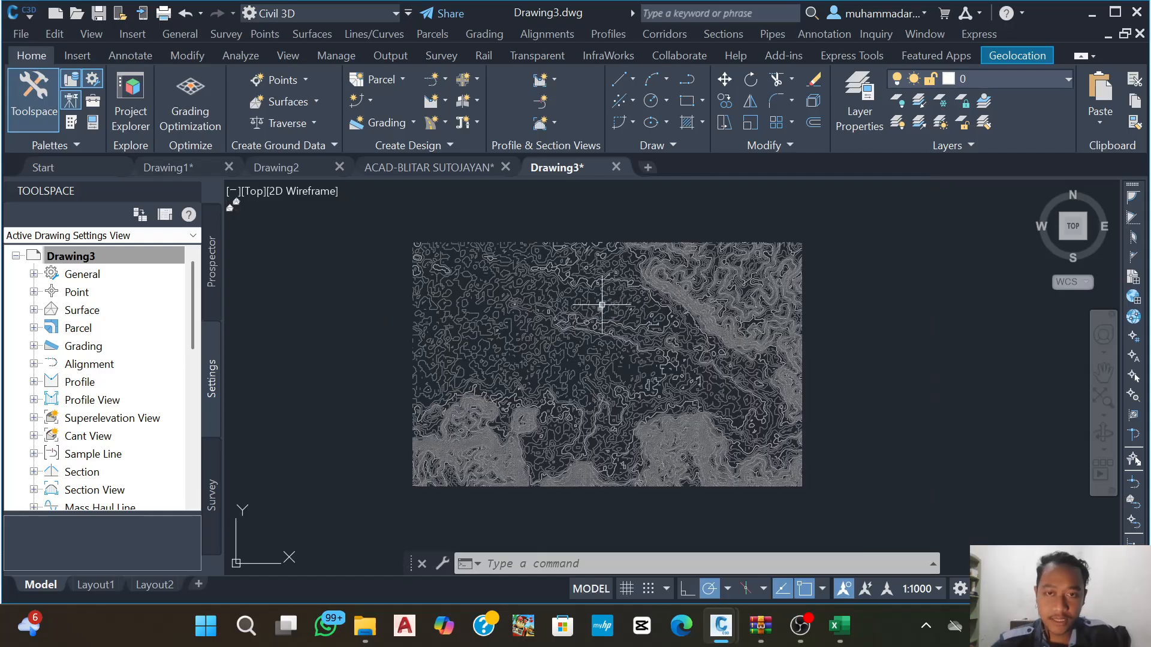
{"action": "scroll", "coordinate": [633, 311], "scroll_direction": "up", "scroll_amount": 2}
{"action": "scroll", "coordinate": [561, 300], "scroll_direction": "down", "scroll_amount": 2}
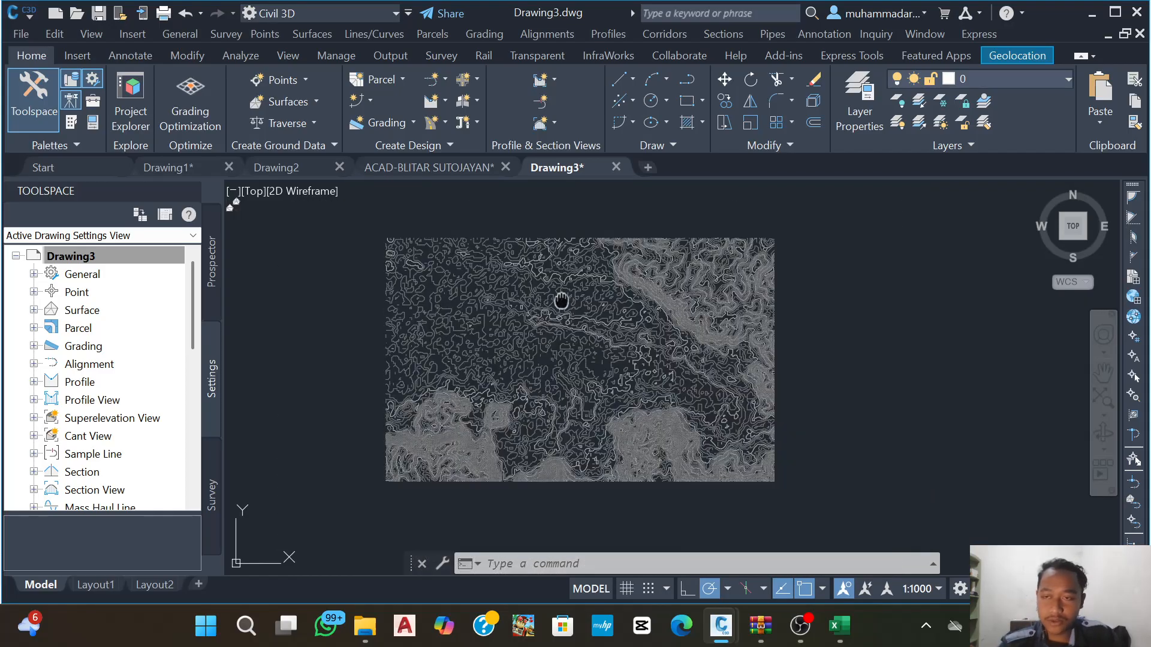
{"action": "middle_click_drag", "start_coordinate": [561, 299], "coordinate": [563, 297]}
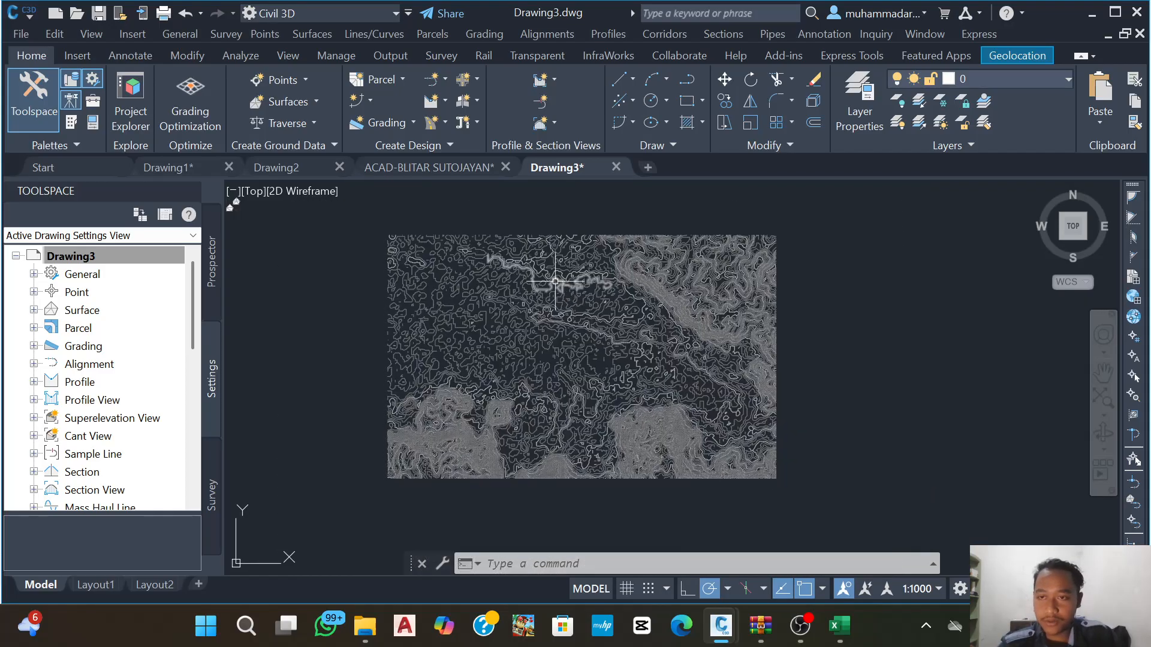
- Create a TIN surface named "latihan kontur" with the style Contours 2m and 10m (Background)
{"action": "left_click", "coordinate": [212, 275]}
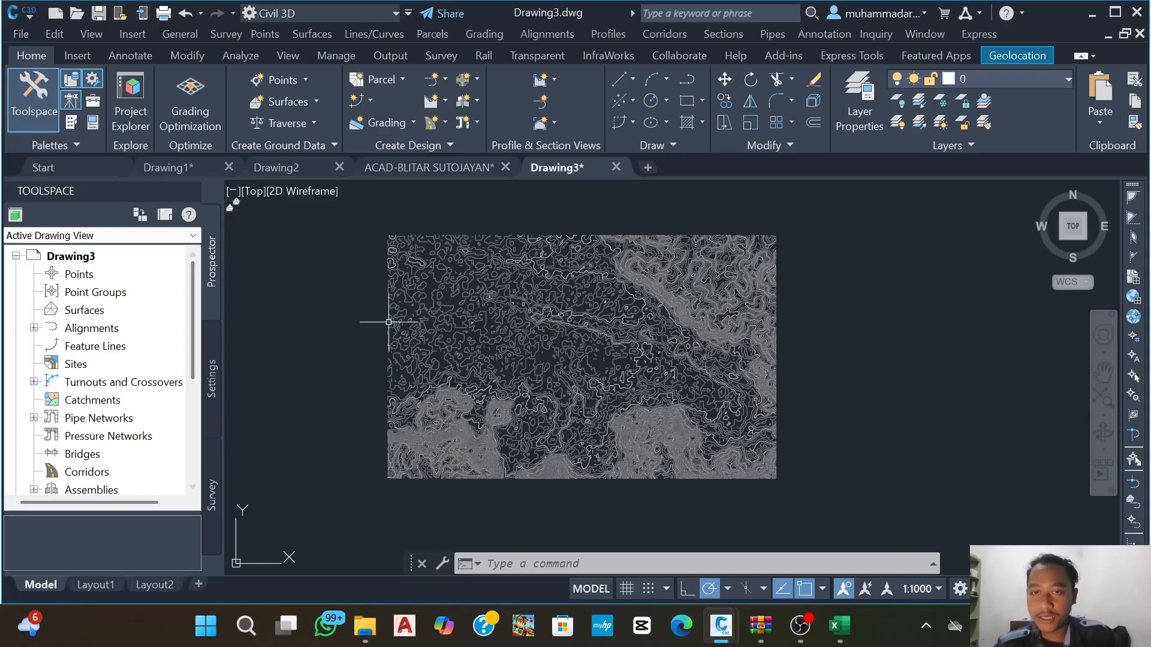
{"action": "right_click", "coordinate": [78, 315]}
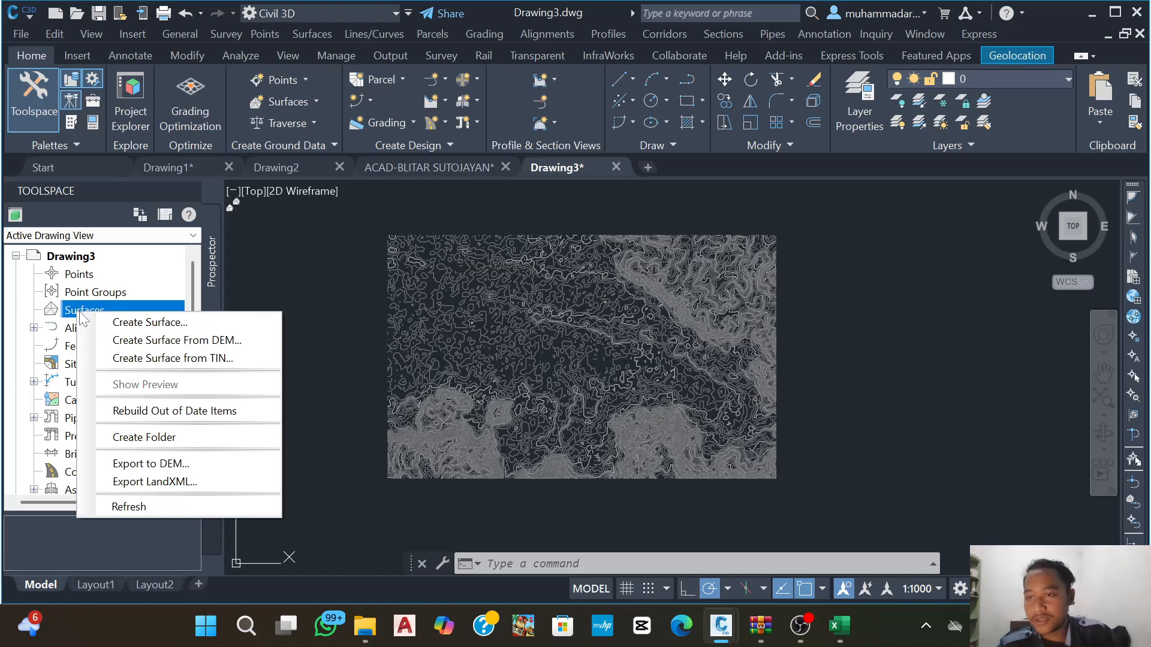
{"action": "left_click", "coordinate": [124, 327]}
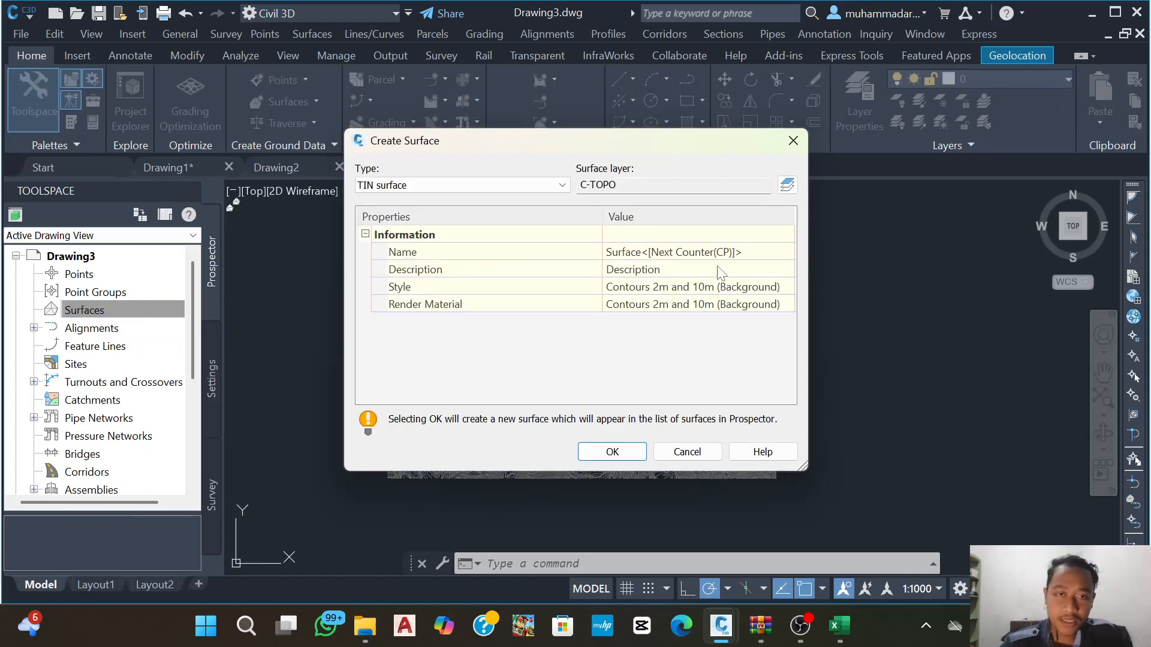
{"action": "left_click", "coordinate": [743, 252]}
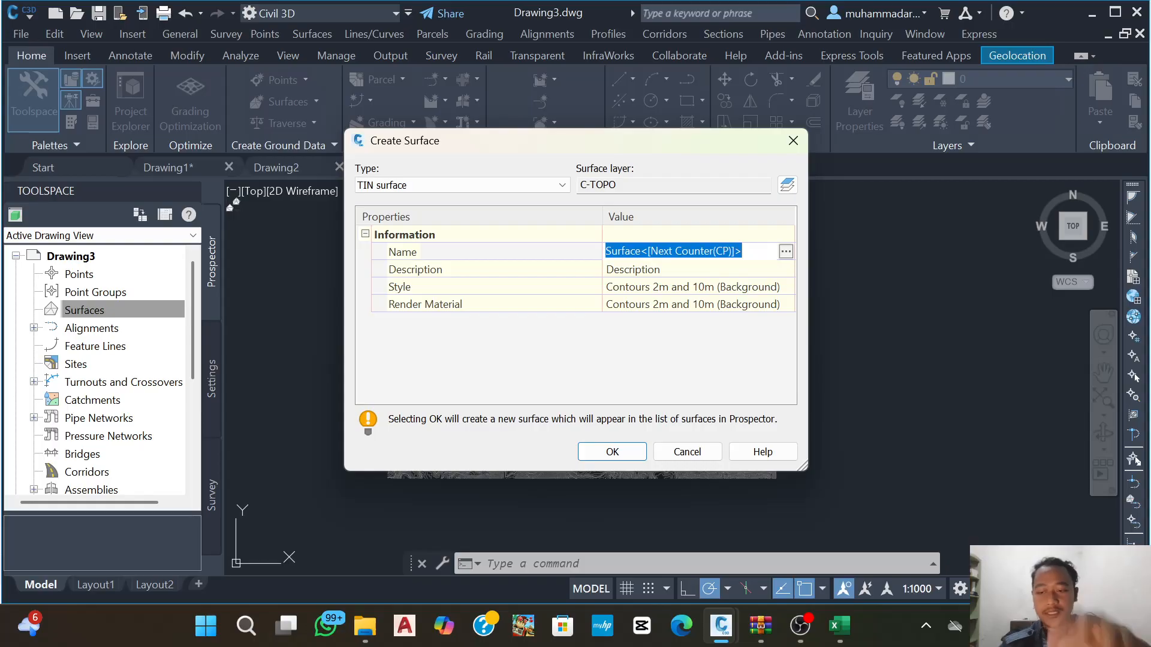
{"action": "type", "text": "latihan kontur"}
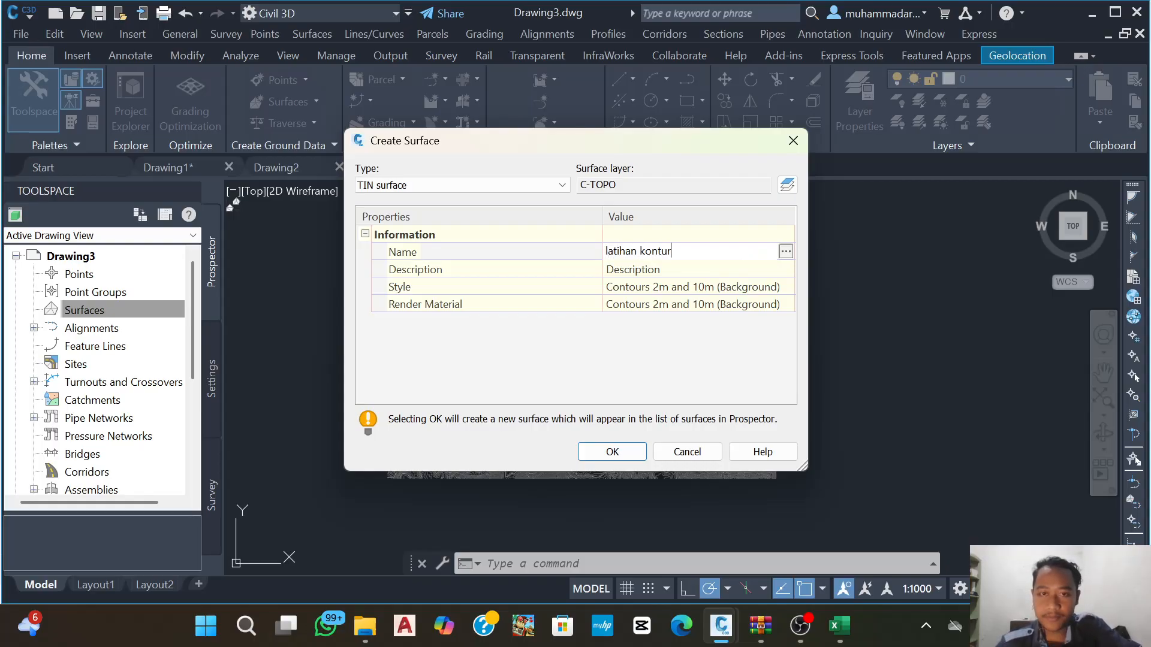
{"action": "key", "text": "Return"}
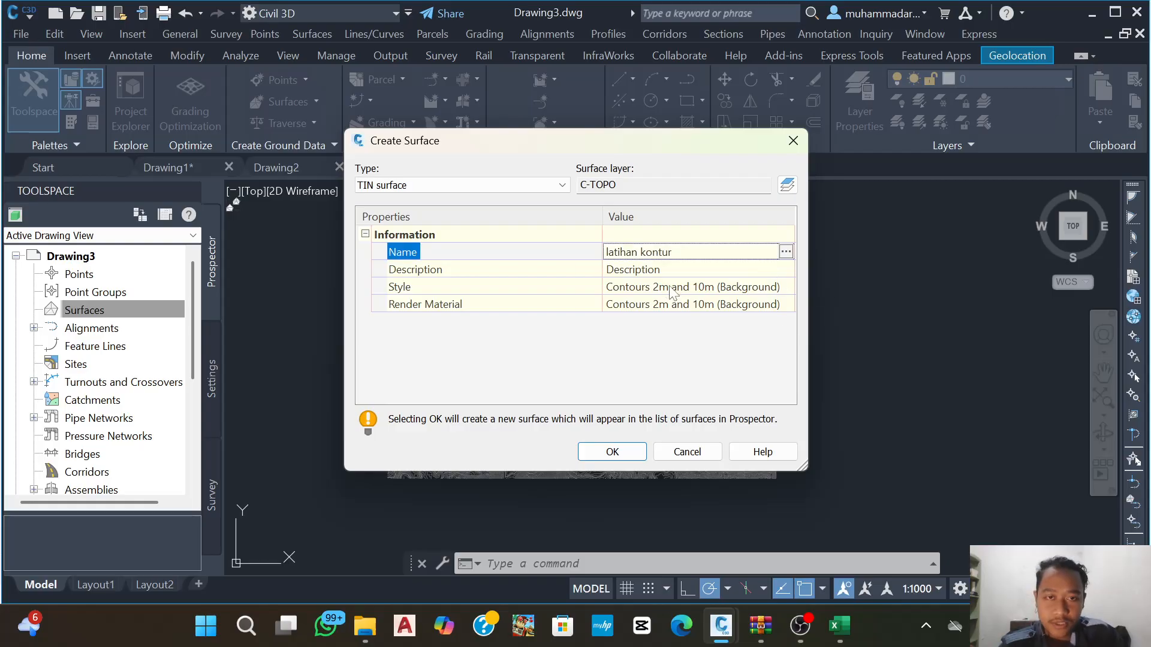
{"action": "left_click", "coordinate": [672, 293]}
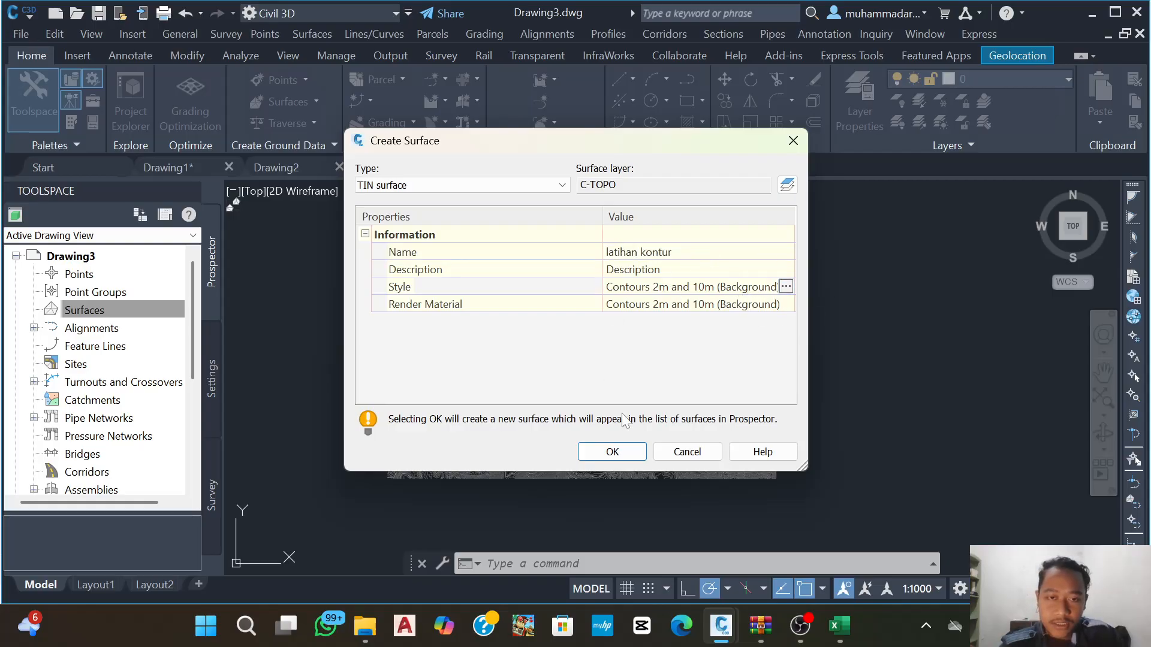
{"action": "left_click", "coordinate": [612, 452]}
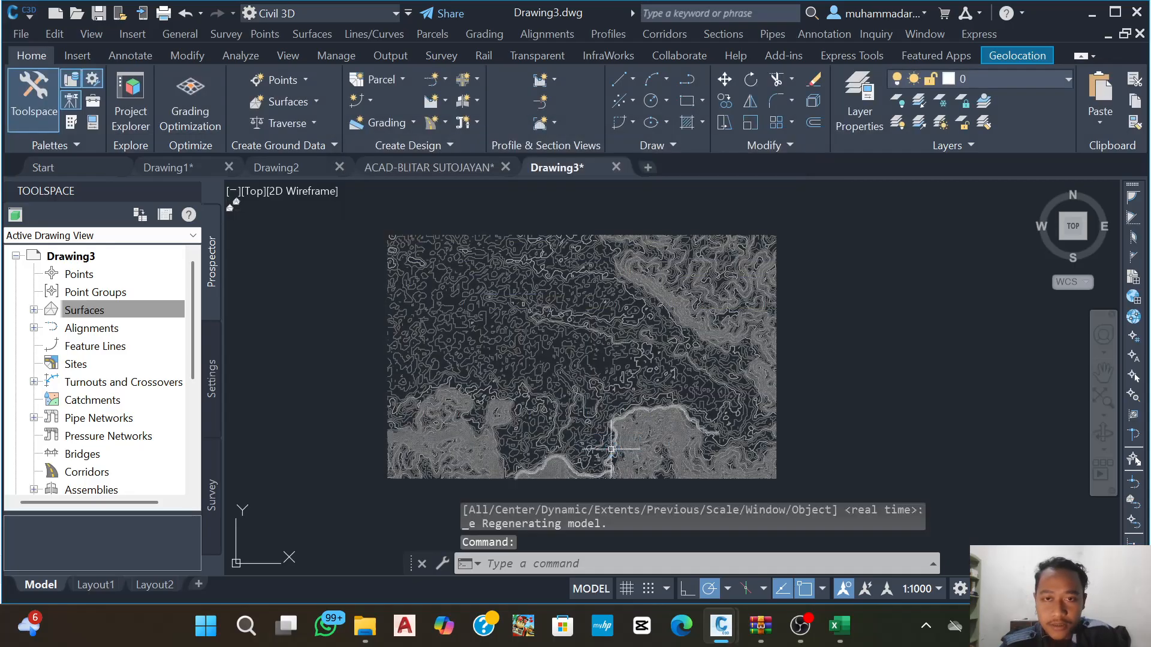
- Start adding contour data to the definition of the latihan kontur surface, with the description "kontur" and the default weeding and supplementing factors
{"action": "middle_click_drag", "start_coordinate": [431, 349], "coordinate": [422, 319]}
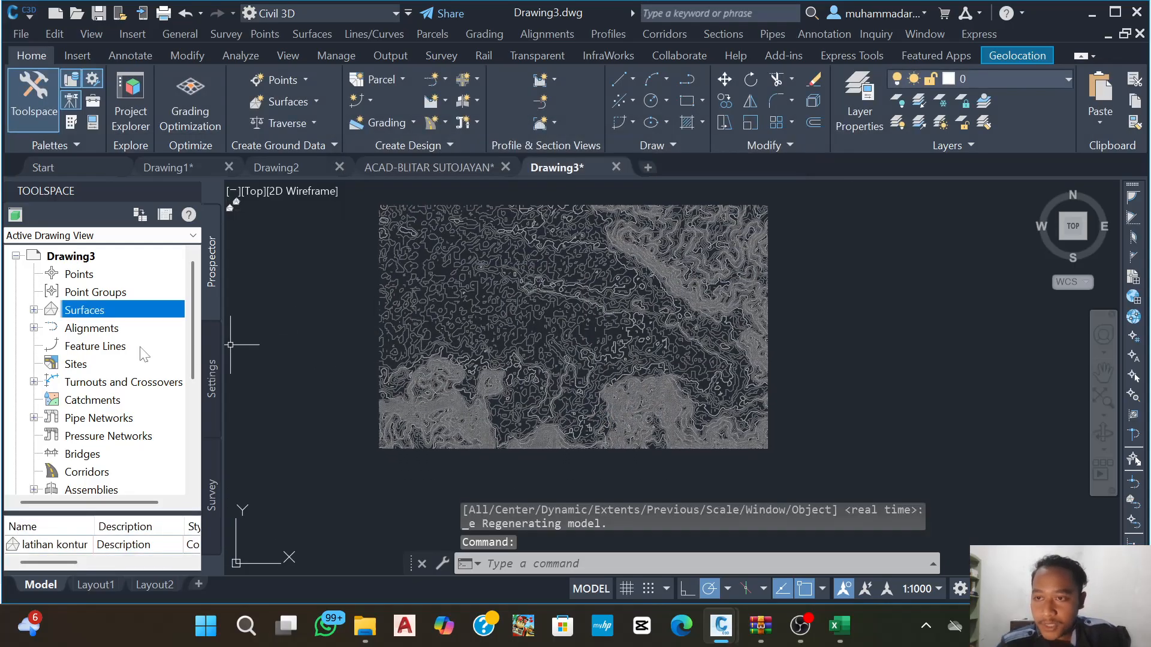
{"action": "left_click", "coordinate": [35, 310]}
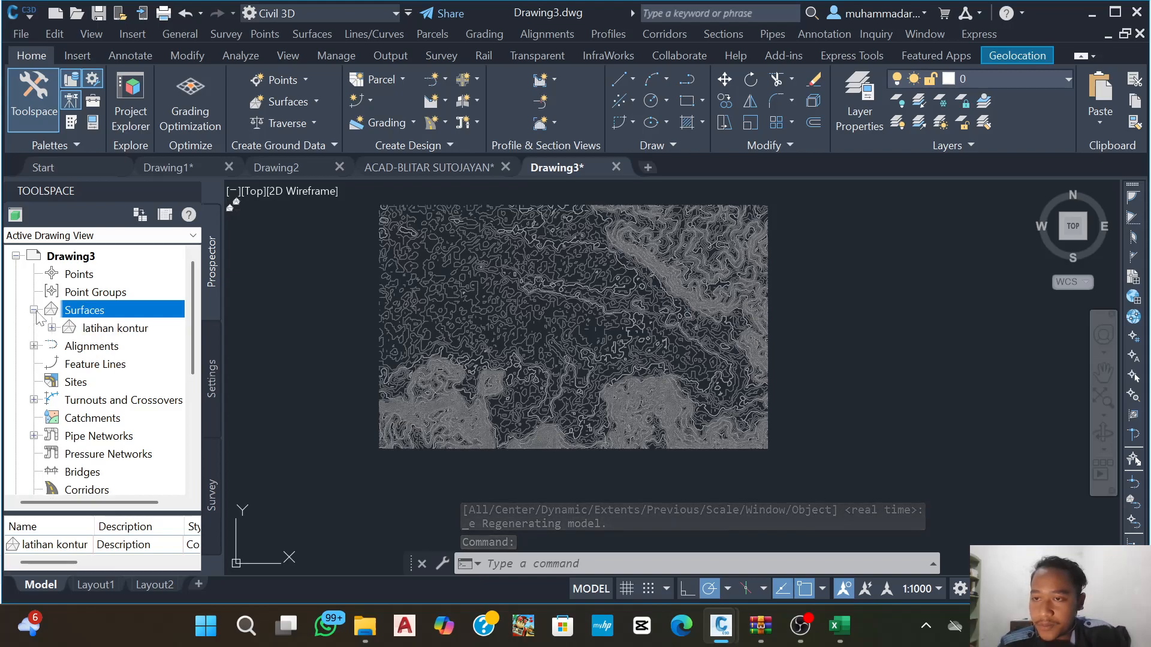
{"action": "left_click", "coordinate": [147, 331]}
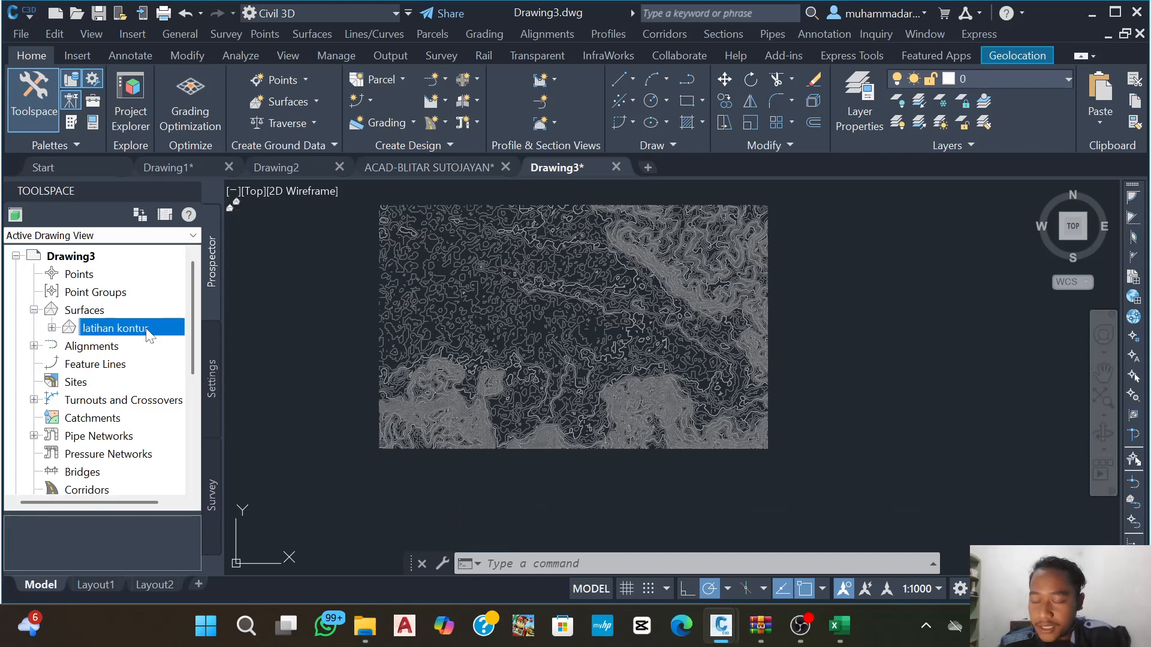
{"action": "left_click", "coordinate": [52, 328]}
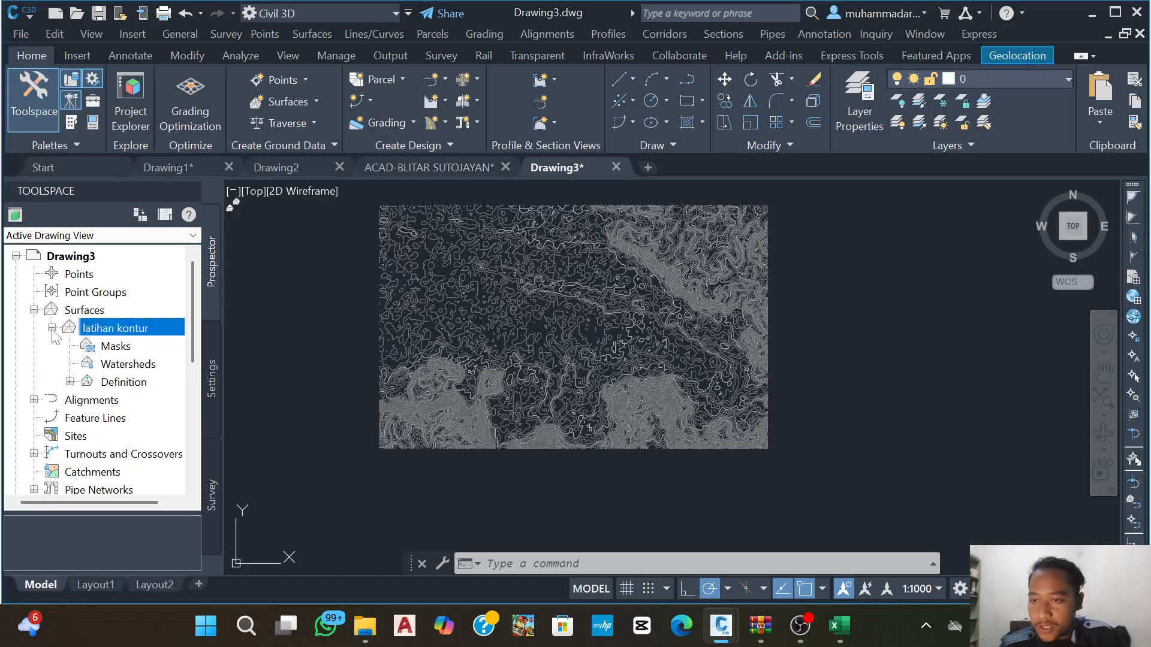
{"action": "left_click", "coordinate": [70, 383]}
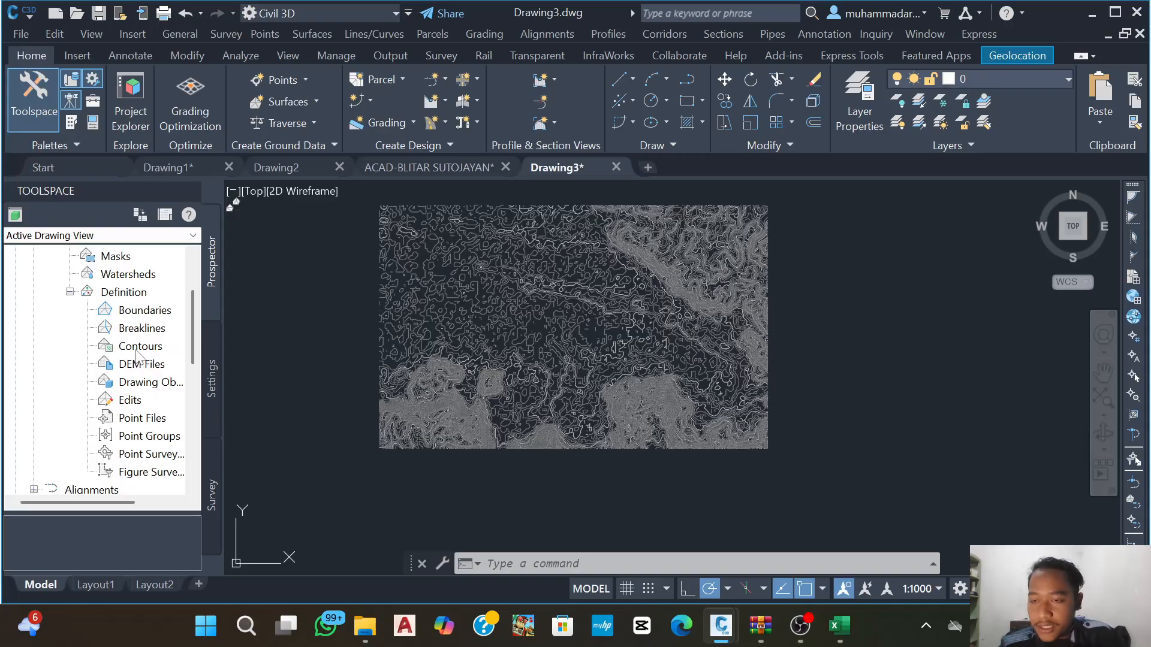
{"action": "left_click", "coordinate": [136, 437]}
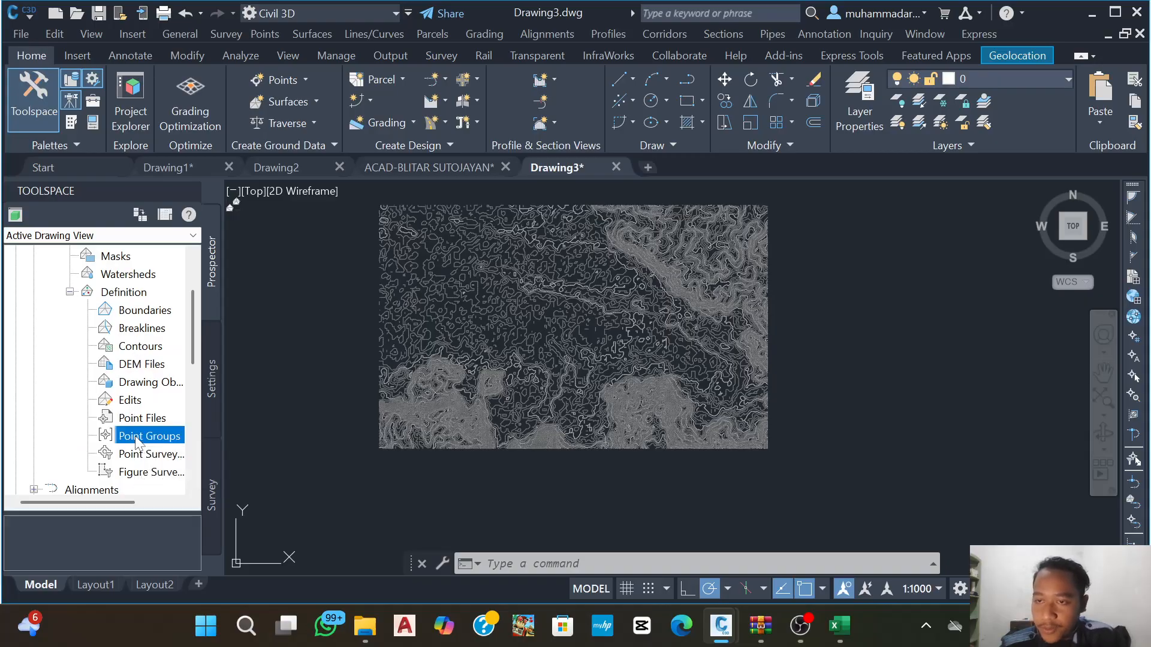
{"action": "left_click", "coordinate": [144, 347]}
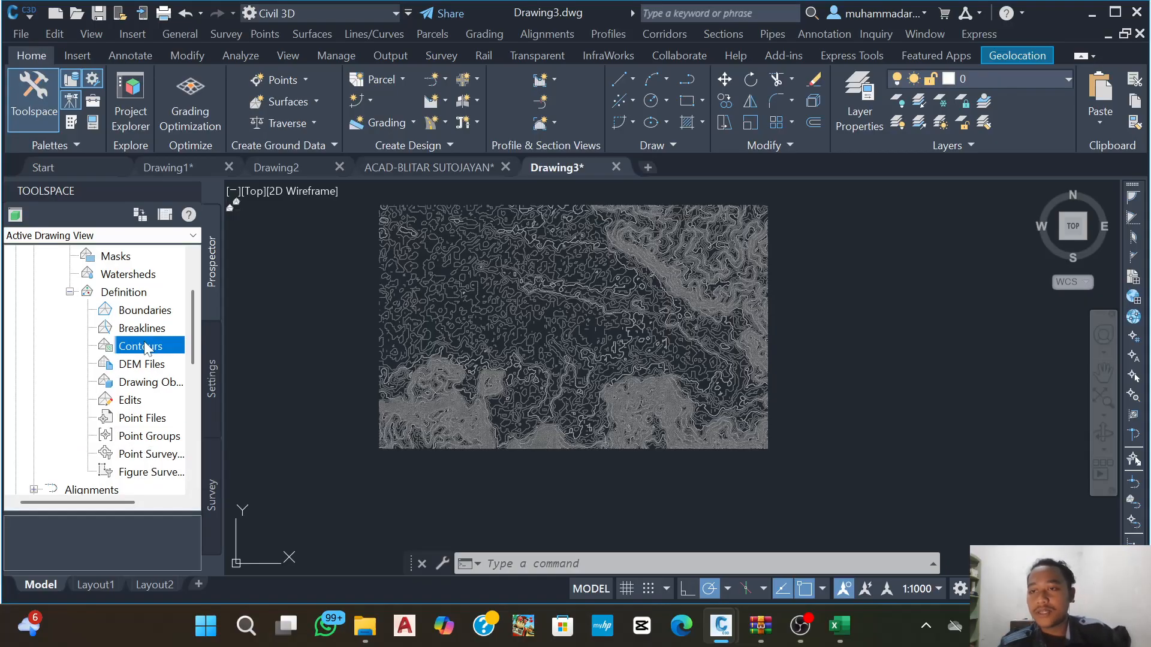
{"action": "right_click", "coordinate": [145, 347]}
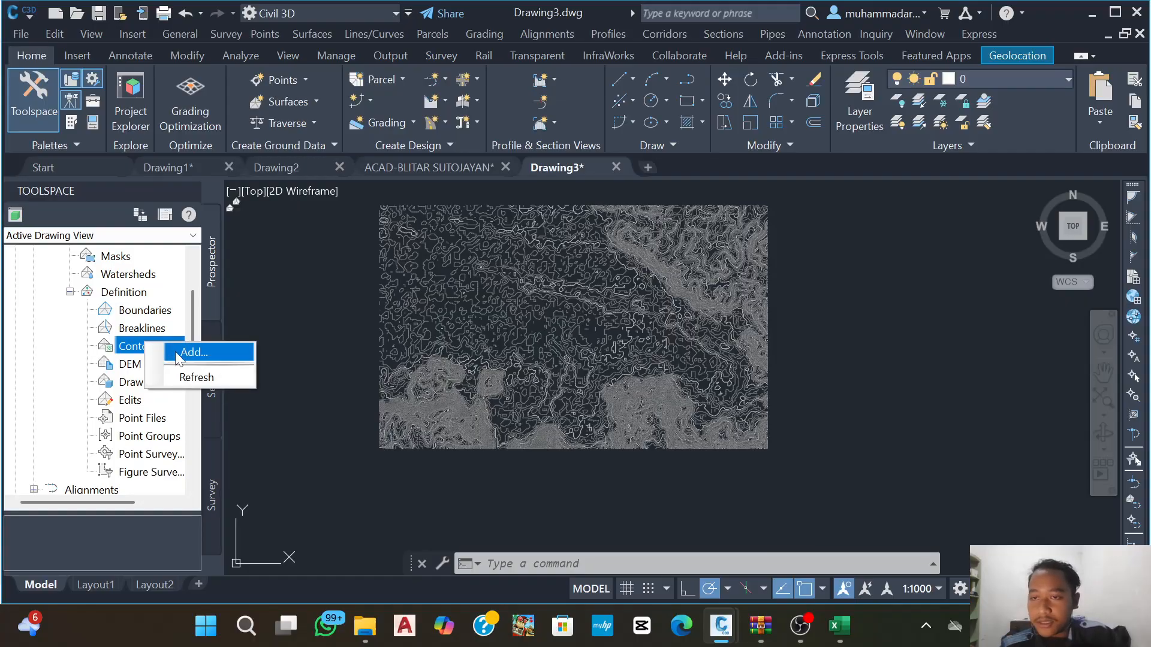
{"action": "left_click", "coordinate": [180, 353]}
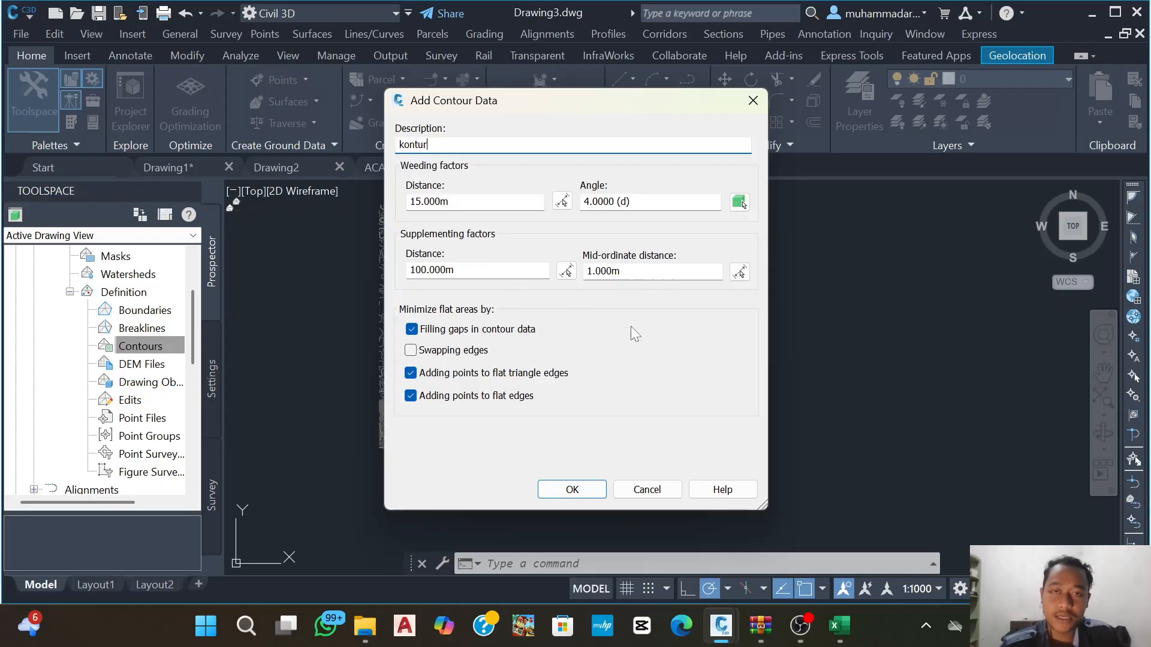
{"action": "left_click", "coordinate": [585, 488]}
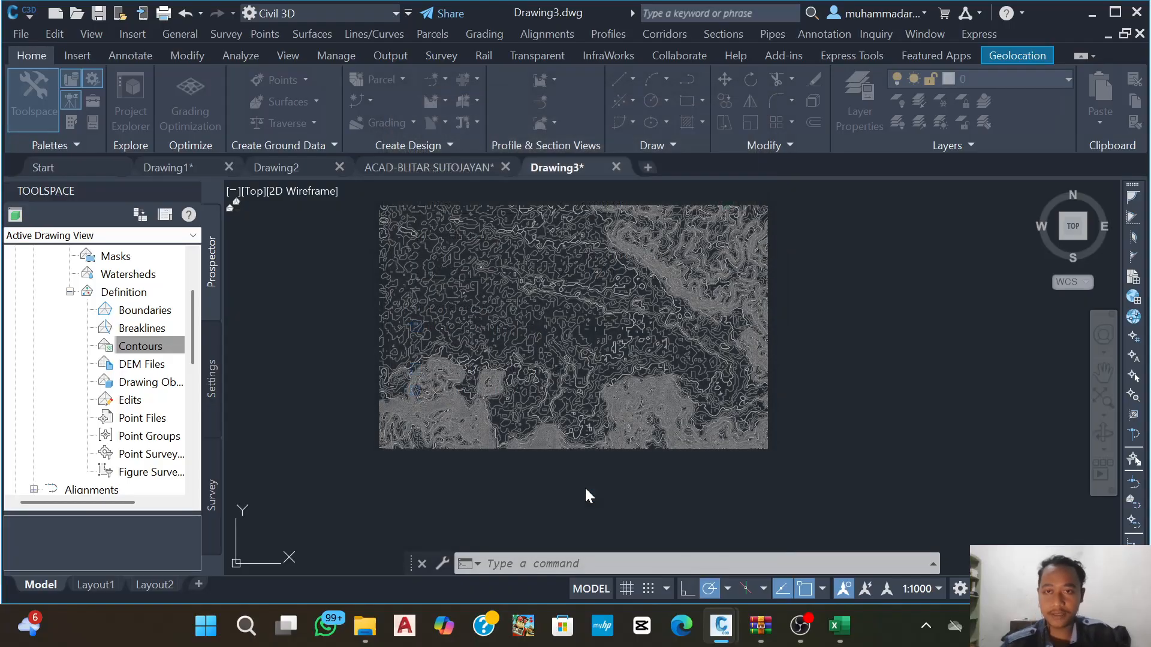
- Select all contour polylines of the map with a window as the surface's contour data
{"action": "left_click", "coordinate": [404, 238]}
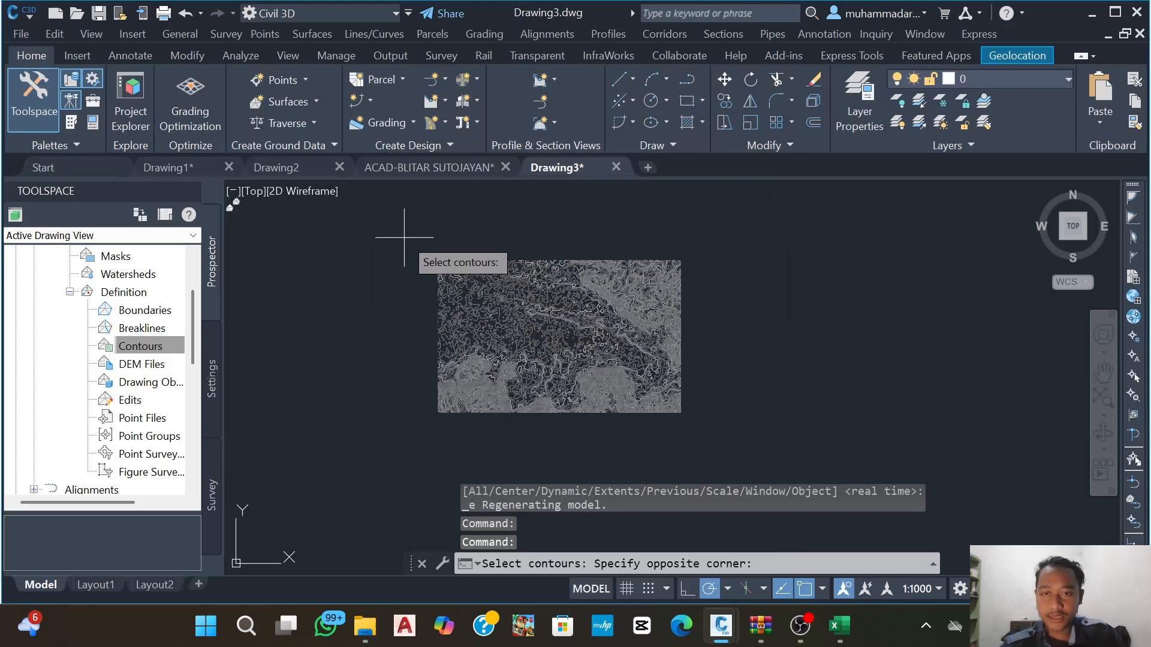
{"action": "left_click", "coordinate": [753, 445]}
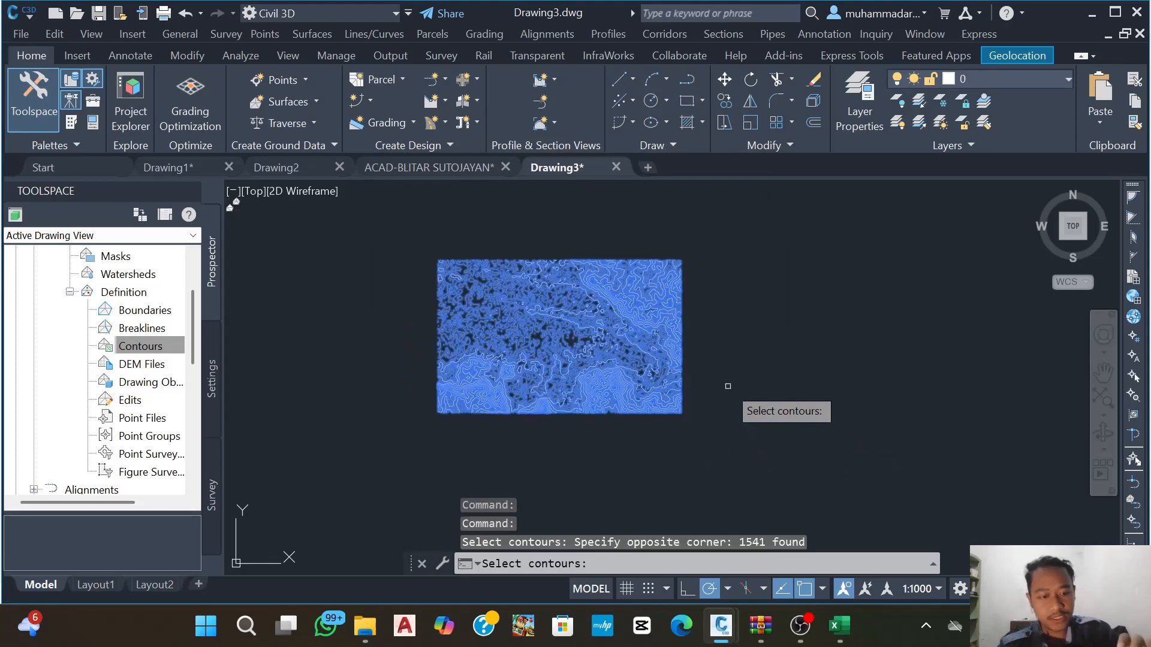
{"action": "key", "text": "Return"}
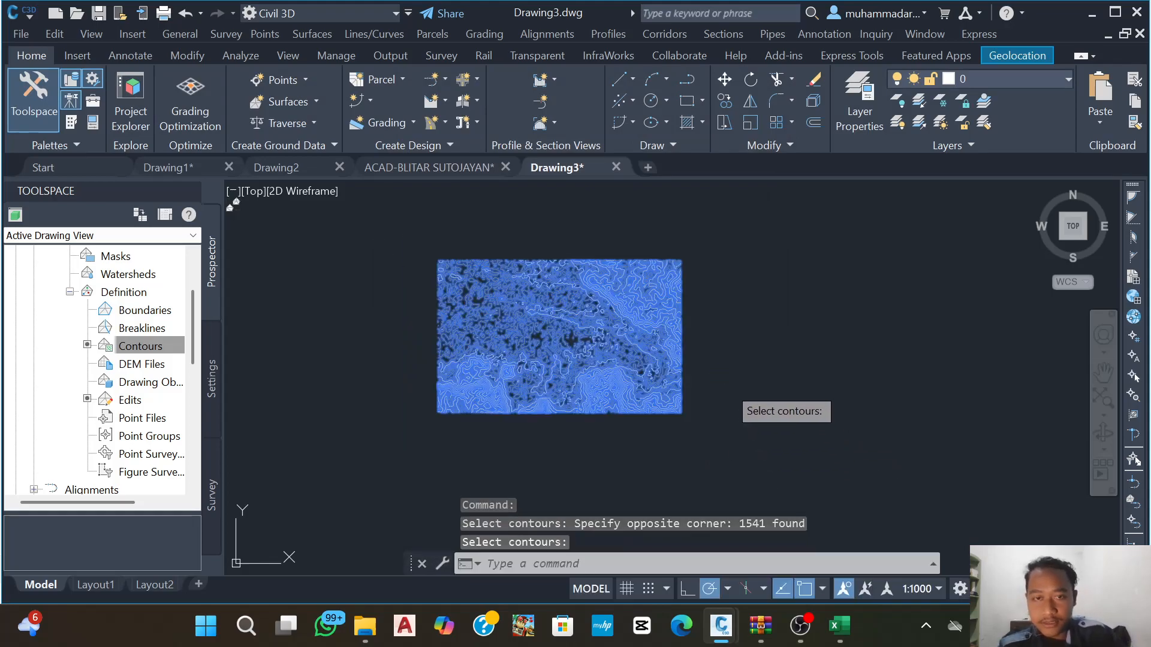
- Examine the latihan kontur surface generated over the contour polylines, checking its border, overall extents and contour detail
{"action": "scroll", "coordinate": [456, 302], "scroll_direction": "up", "scroll_amount": 5}
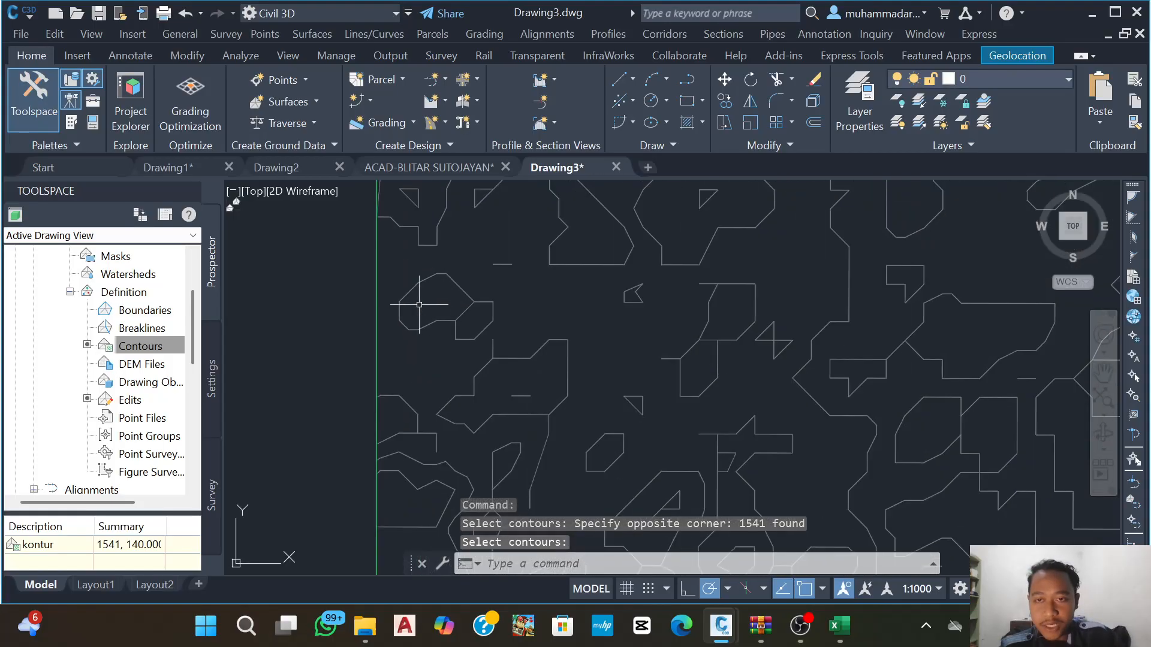
{"action": "left_click", "coordinate": [375, 282]}
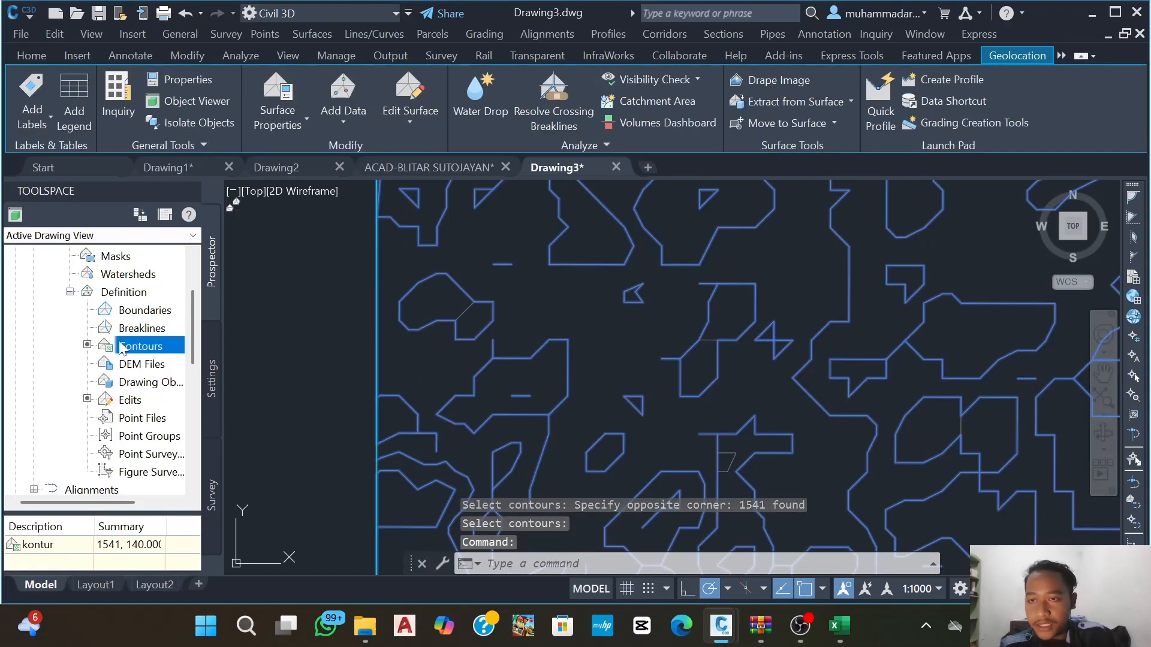
{"action": "scroll", "coordinate": [330, 308], "scroll_direction": "down", "scroll_amount": 6}
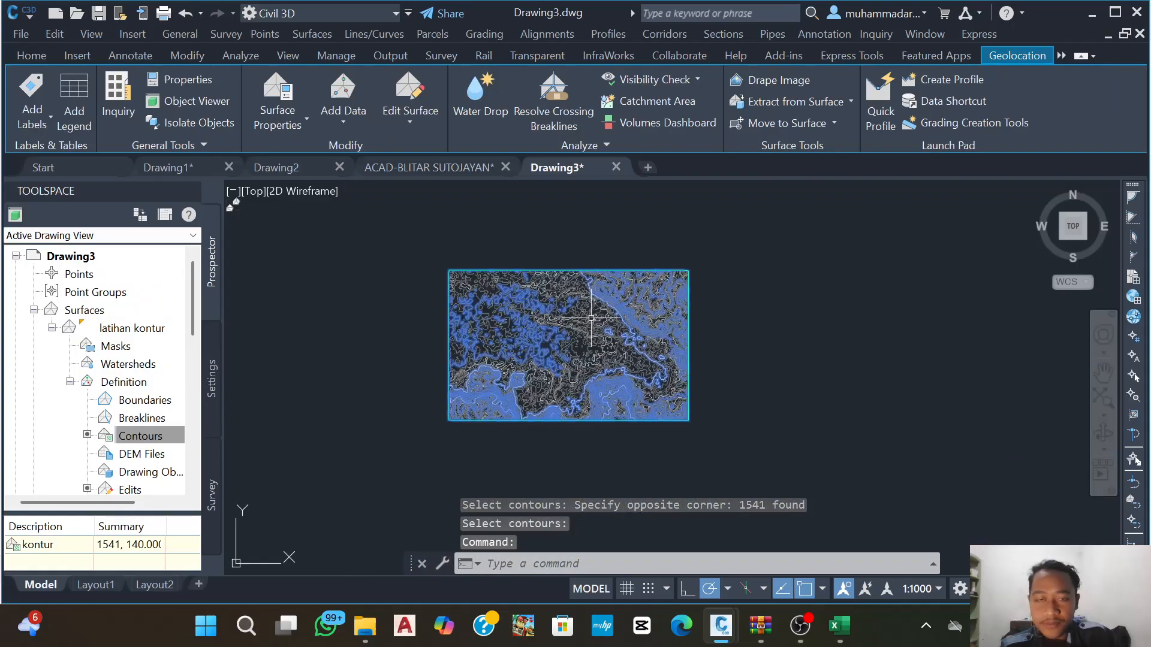
{"action": "key", "text": "Escape"}
{"action": "key", "text": "Escape"}
{"action": "key", "text": "Escape"}
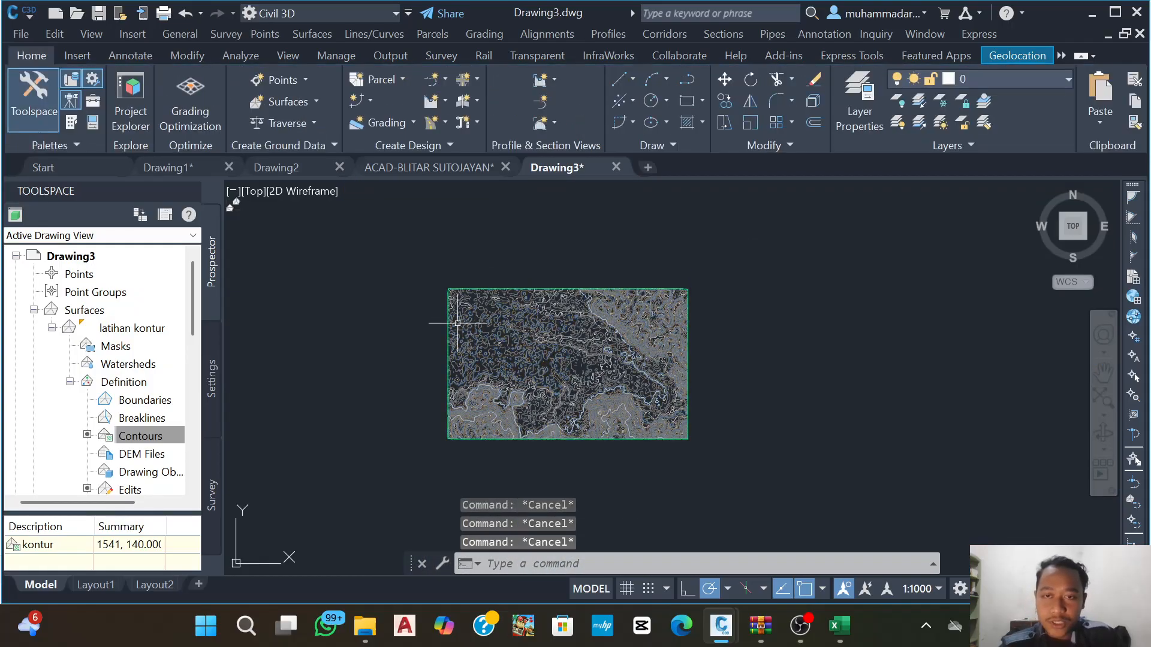
{"action": "scroll", "coordinate": [455, 324], "scroll_direction": "up", "scroll_amount": 6}
{"action": "scroll", "coordinate": [553, 326], "scroll_direction": "down", "scroll_amount": 8}
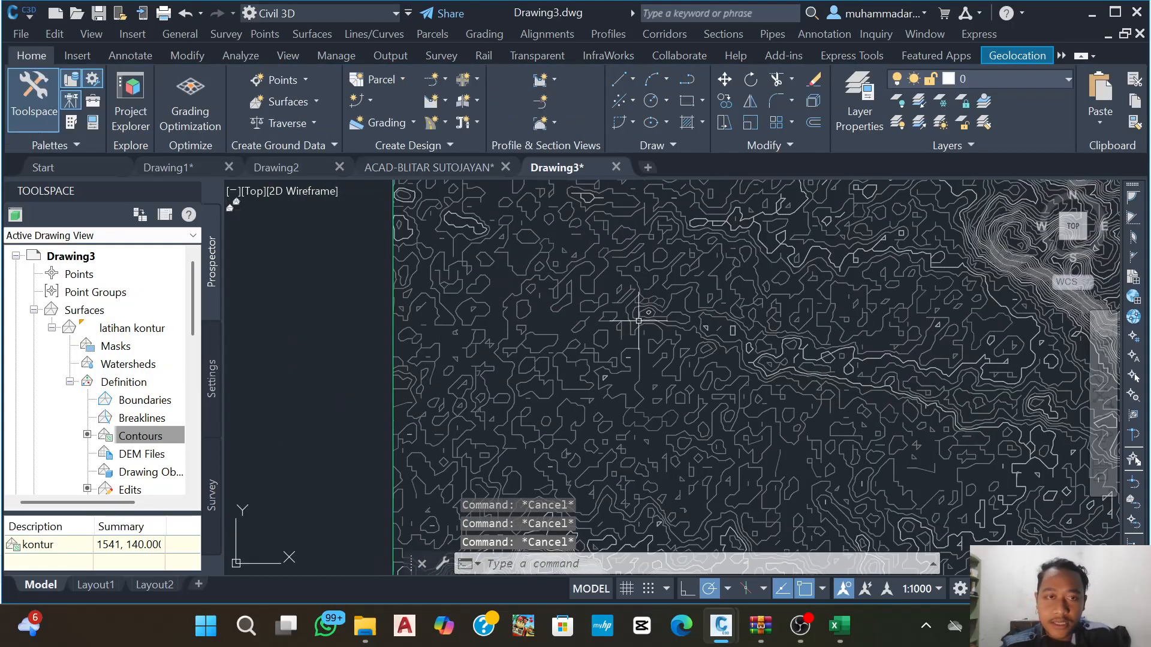
{"action": "scroll", "coordinate": [630, 311], "scroll_direction": "down", "scroll_amount": 2}
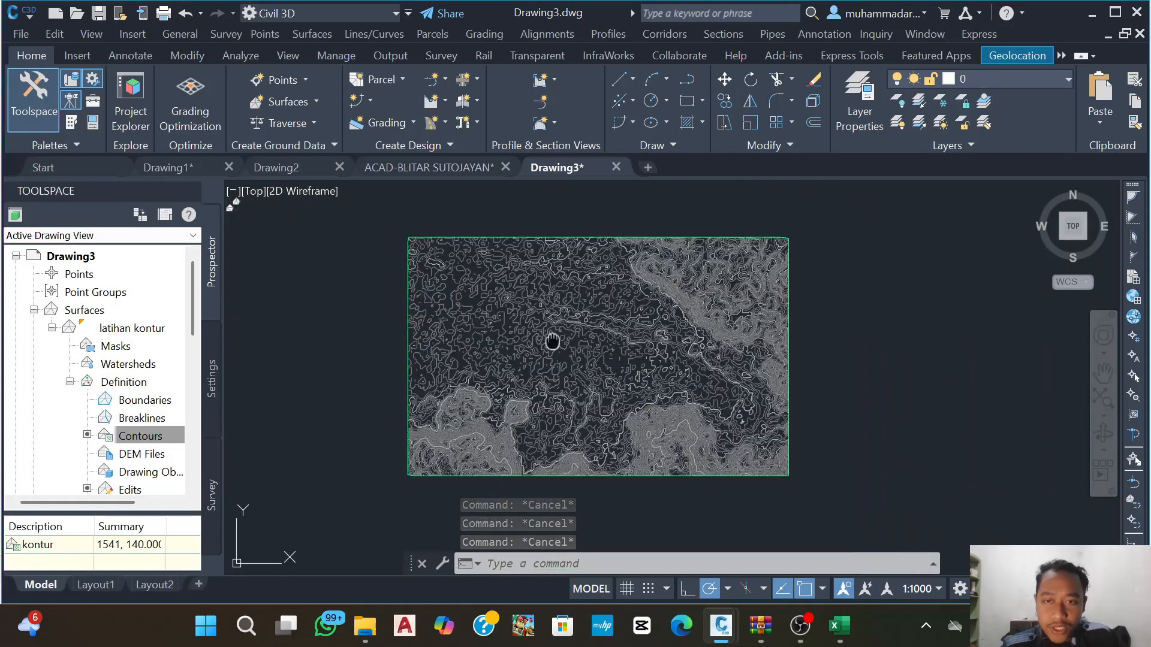
{"action": "scroll", "coordinate": [552, 339], "scroll_direction": "down", "scroll_amount": 2}
{"action": "scroll", "coordinate": [441, 338], "scroll_direction": "up", "scroll_amount": 6}
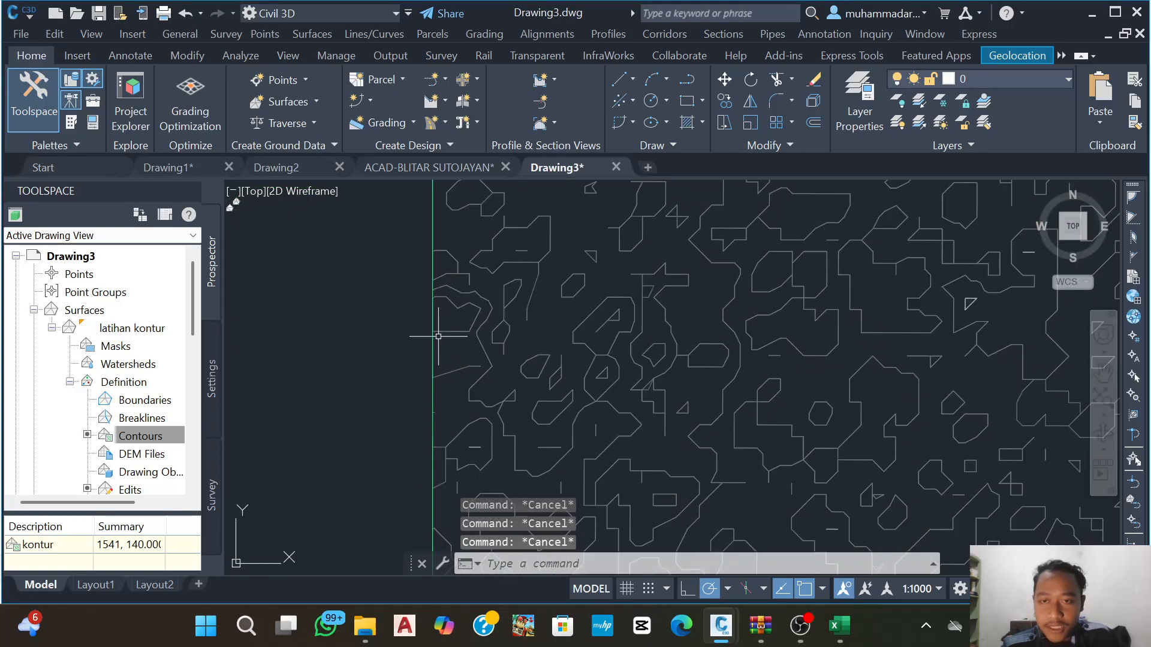
{"action": "left_click", "coordinate": [433, 259]}
{"action": "scroll", "coordinate": [433, 256], "scroll_direction": "down", "scroll_amount": 2}
{"action": "scroll", "coordinate": [432, 256], "scroll_direction": "down", "scroll_amount": 2}
{"action": "scroll", "coordinate": [425, 240], "scroll_direction": "up", "scroll_amount": 3}
{"action": "key", "text": "Escape"}
{"action": "scroll", "coordinate": [419, 230], "scroll_direction": "up", "scroll_amount": 3}
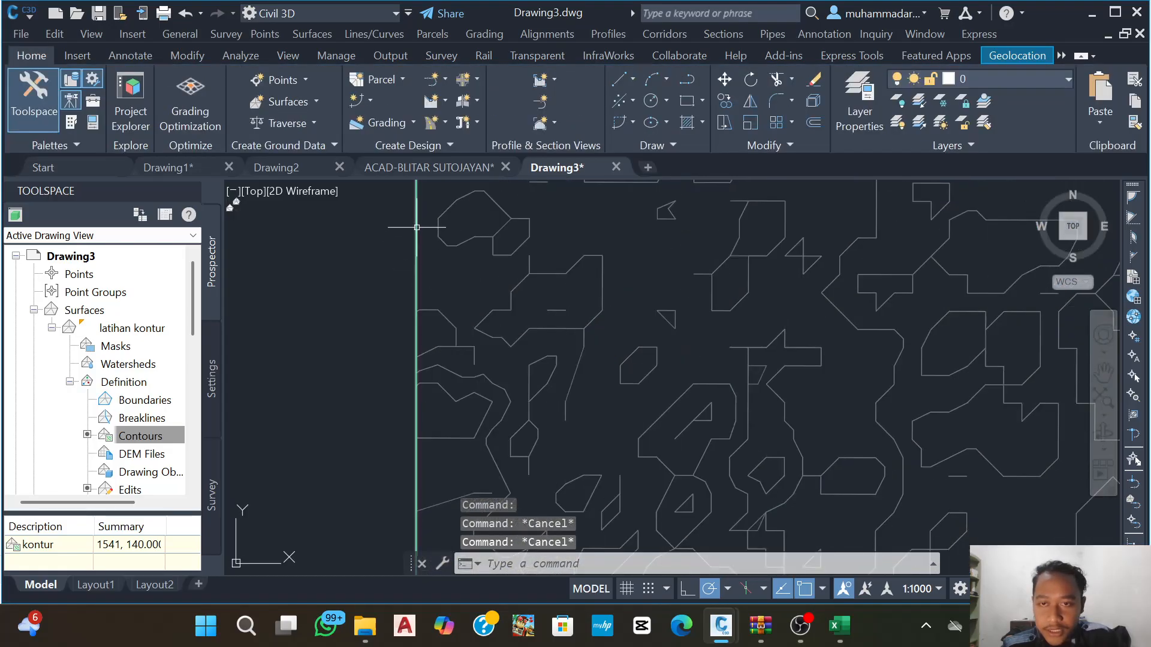
- Select the latihan kontur surface by its border and hide it so only the source contour polylines stay displayed
{"action": "left_click", "coordinate": [417, 227]}
{"action": "middle_click", "coordinate": [386, 250]}
{"action": "middle_click", "coordinate": [385, 249]}
{"action": "right_click", "coordinate": [664, 246]}
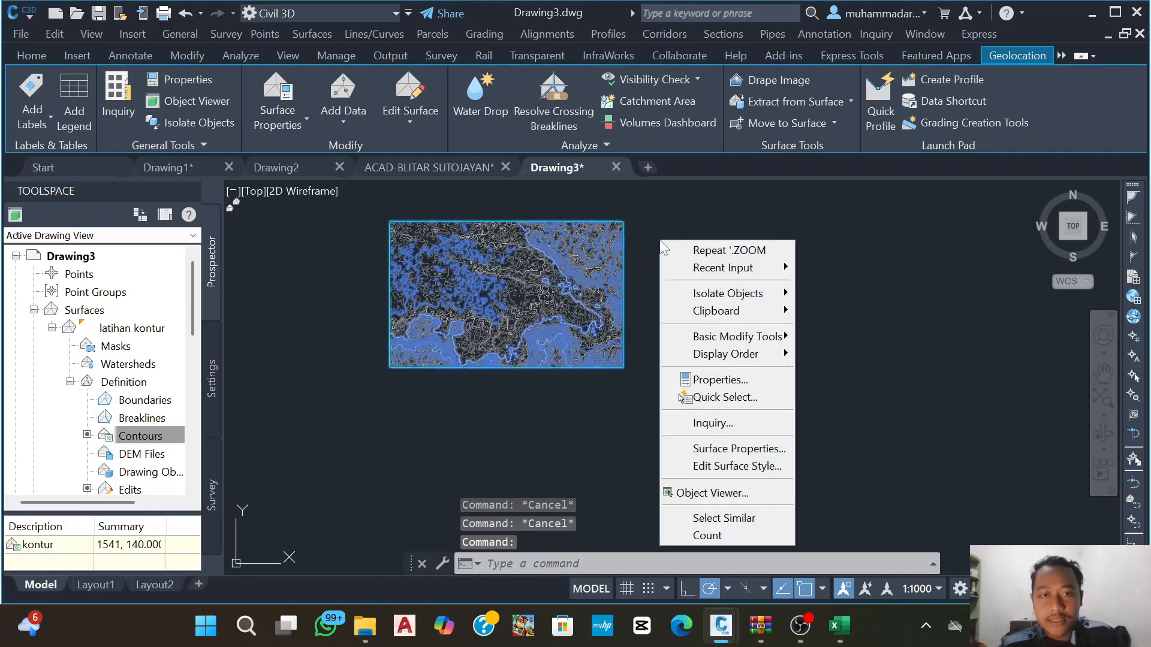
{"action": "mouse_move", "coordinate": [745, 295]}
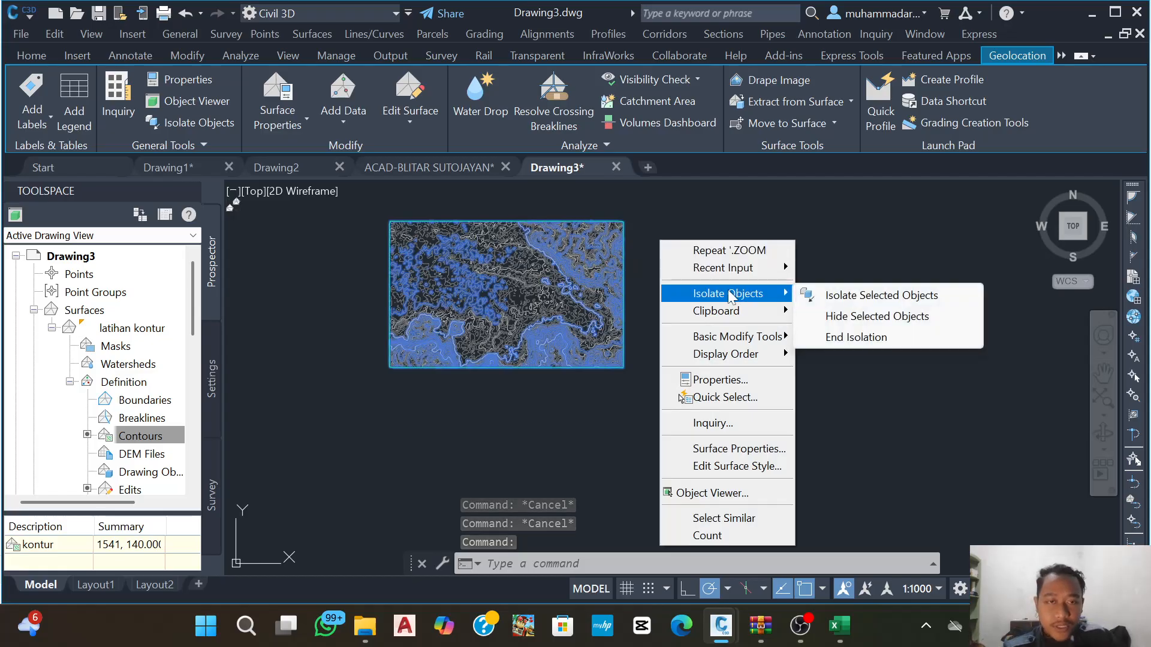
{"action": "left_click", "coordinate": [851, 316]}
{"action": "mouse_move", "coordinate": [462, 316]}
{"action": "middle_mouse_down"}
{"action": "mouse_move", "coordinate": [537, 351]}
{"action": "mouse_move", "coordinate": [574, 350]}
{"action": "middle_mouse_up"}
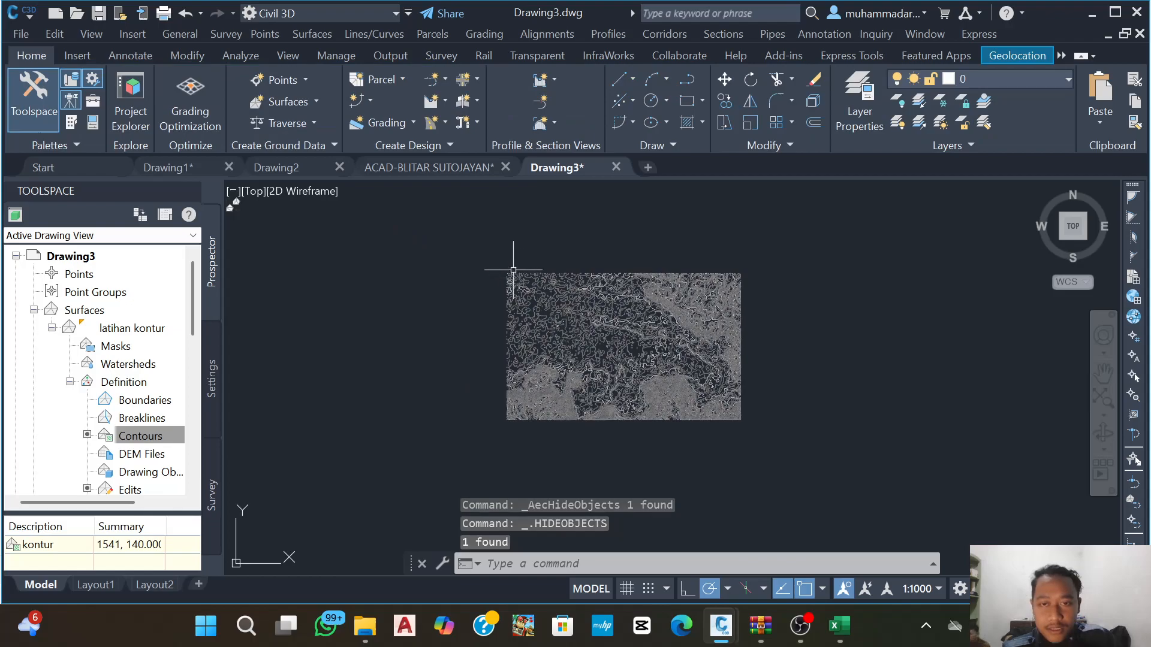
- Erase all source contour polylines of the map with a window selection
{"action": "left_click", "coordinate": [448, 235]}
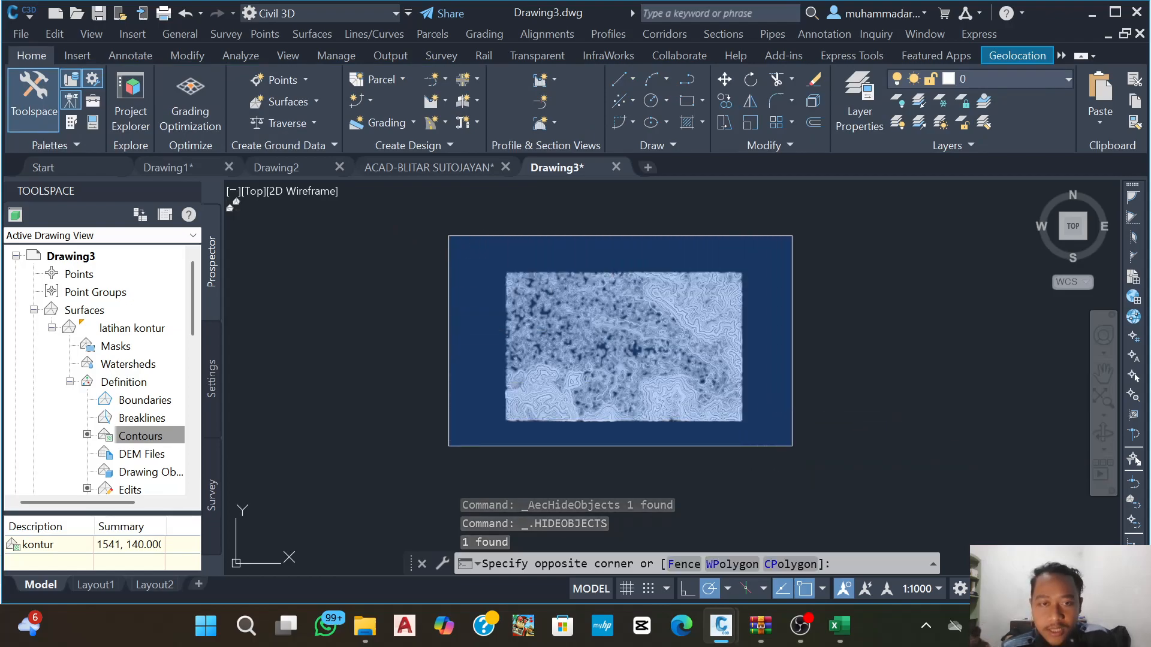
{"action": "left_click", "coordinate": [792, 446]}
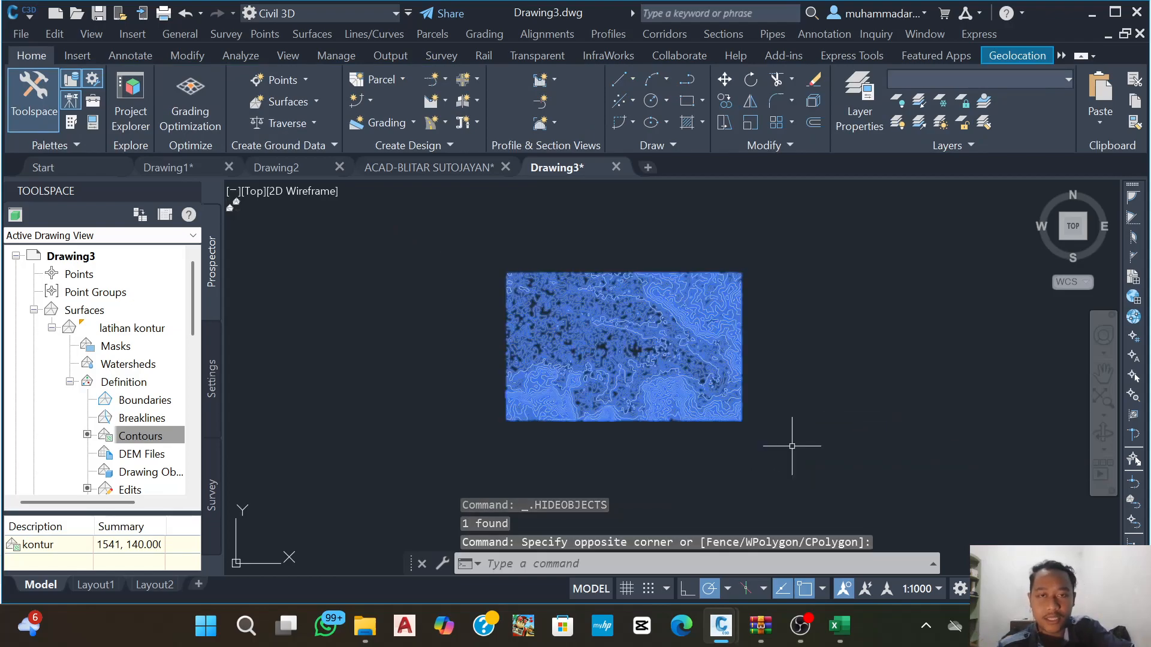
{"action": "key", "text": "Delete"}
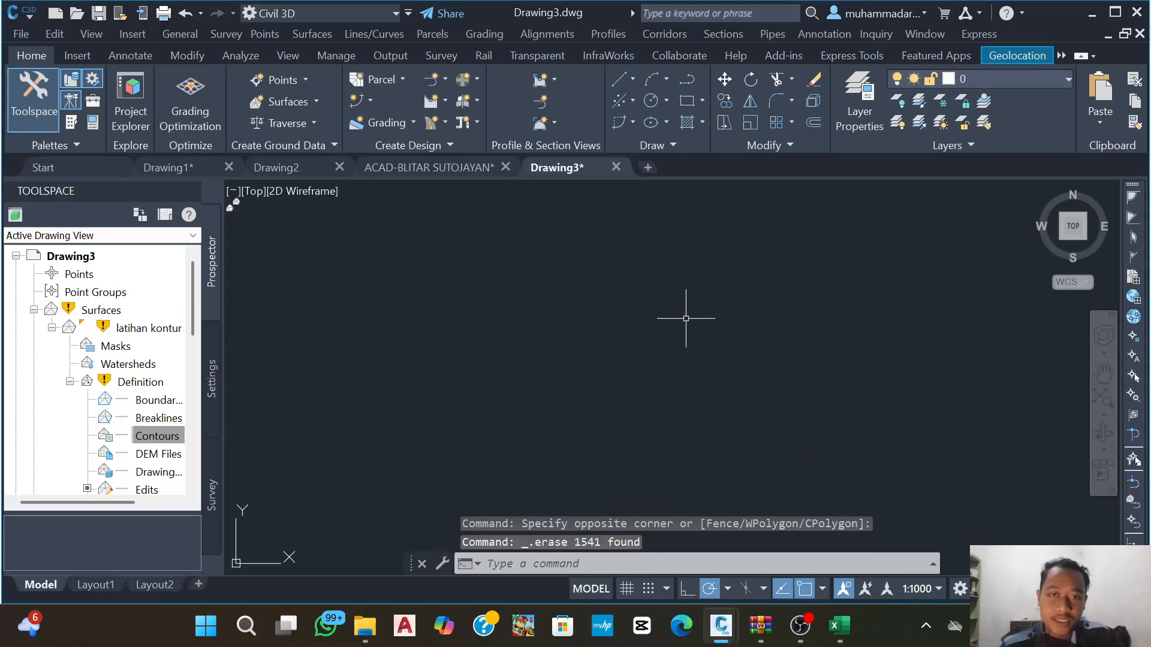
- End the object isolation to display the hidden latihan kontur surface again
{"action": "right_click", "coordinate": [590, 295]}
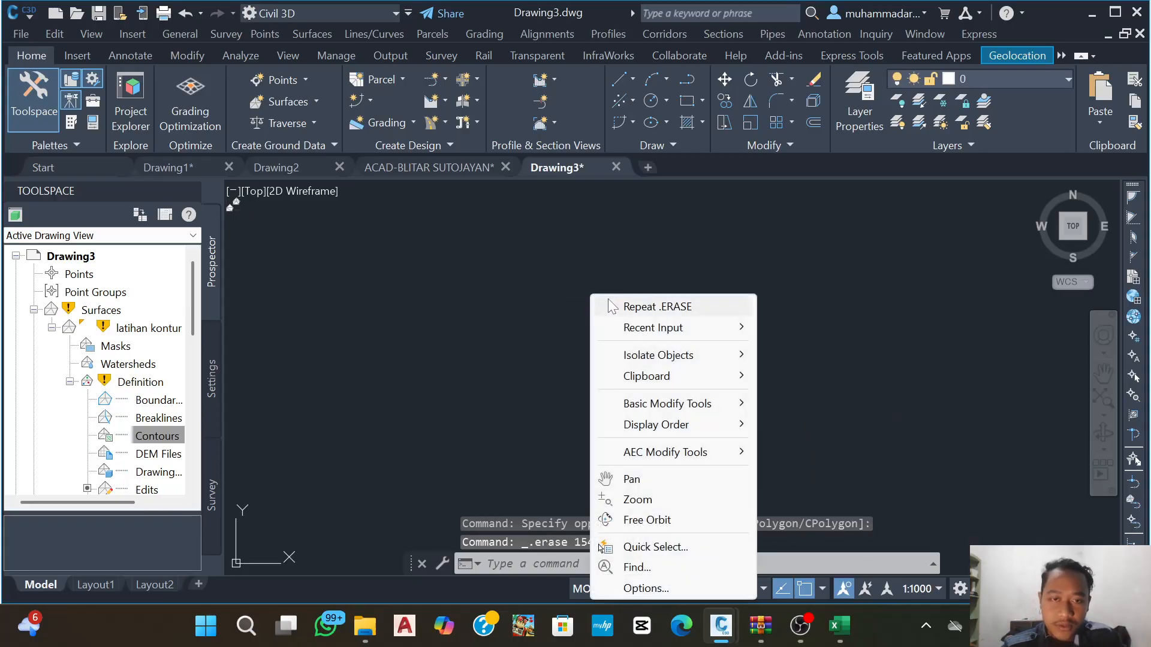
{"action": "mouse_move", "coordinate": [704, 357]}
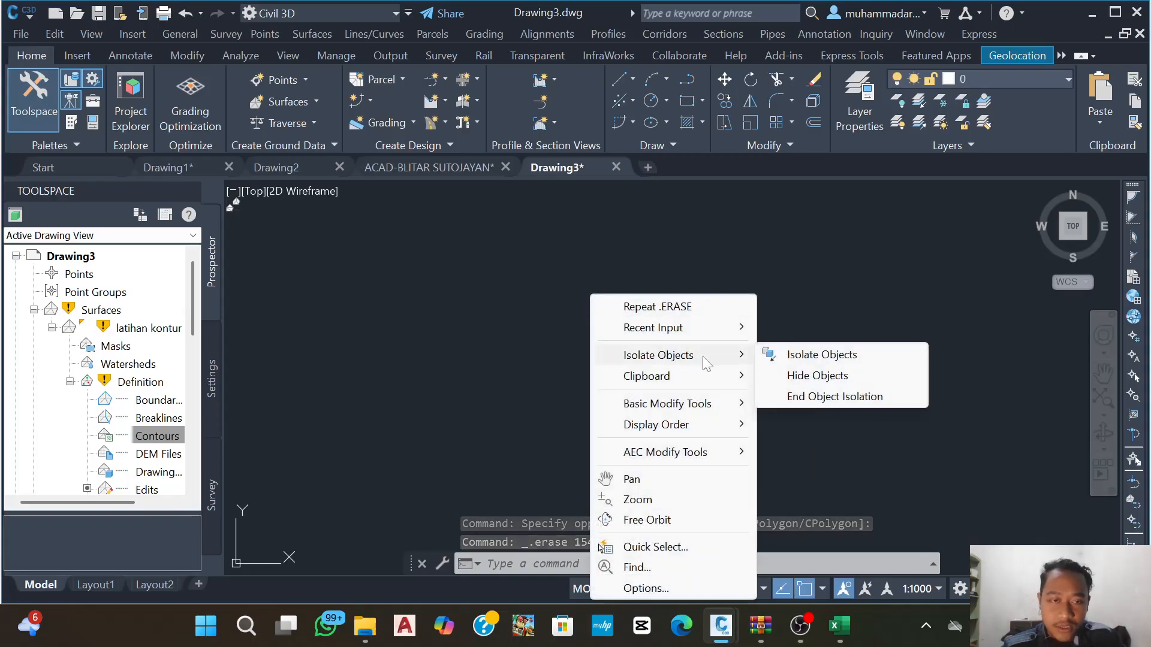
{"action": "left_click", "coordinate": [833, 398]}
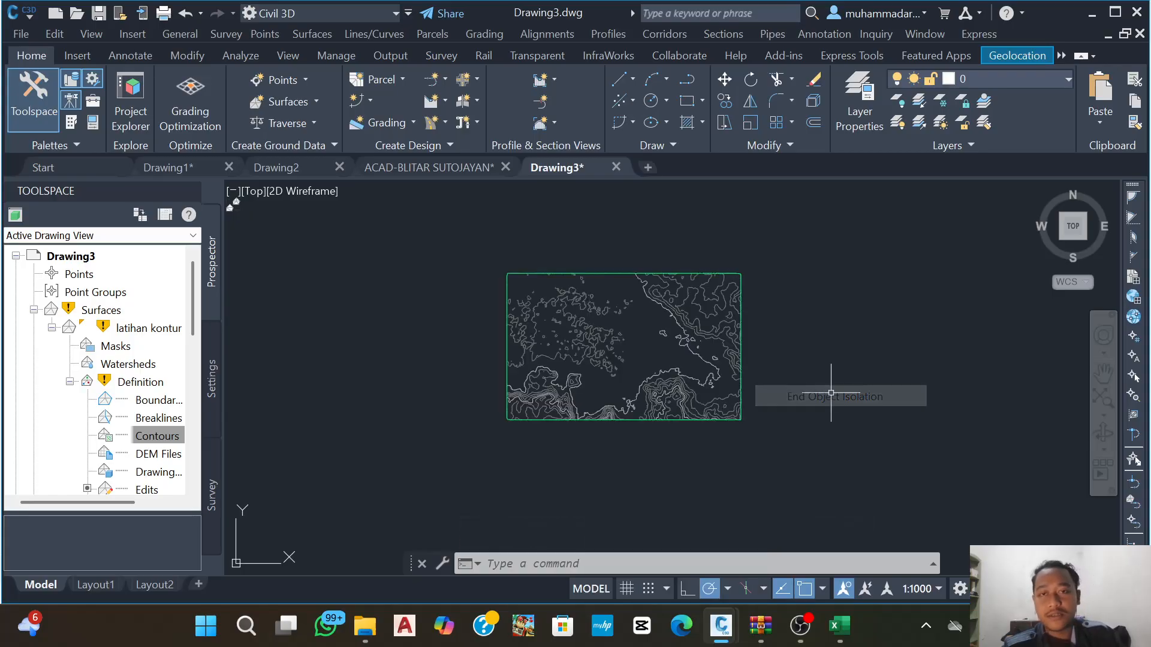
- Examine the redisplayed surface's contours at several scales and its entry among the drawing's surfaces
{"action": "scroll", "coordinate": [649, 340], "scroll_direction": "down", "scroll_amount": 4}
{"action": "mouse_move", "coordinate": [650, 339]}
{"action": "middle_mouse_down"}
{"action": "mouse_move", "coordinate": [855, 332]}
{"action": "mouse_move", "coordinate": [620, 303]}
{"action": "mouse_move", "coordinate": [654, 306]}
{"action": "middle_mouse_up"}
{"action": "scroll", "coordinate": [619, 303], "scroll_direction": "up", "scroll_amount": 2}
{"action": "scroll", "coordinate": [606, 298], "scroll_direction": "down", "scroll_amount": 2}
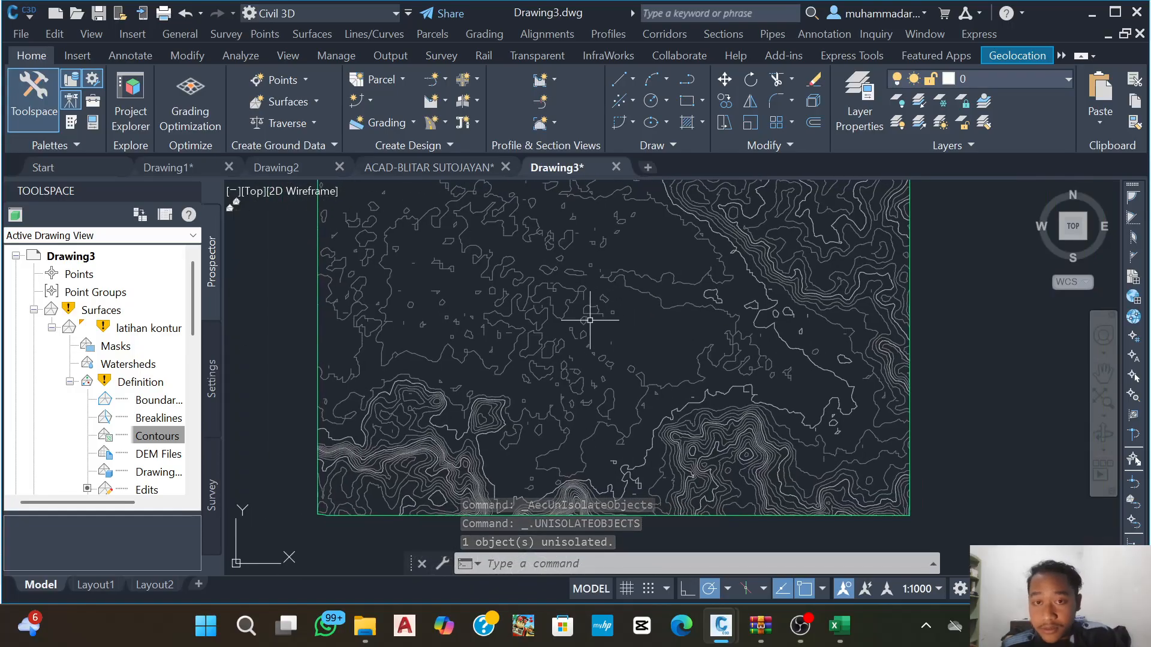
{"action": "scroll", "coordinate": [587, 321], "scroll_direction": "down", "scroll_amount": 2}
{"action": "left_click", "coordinate": [34, 309]}
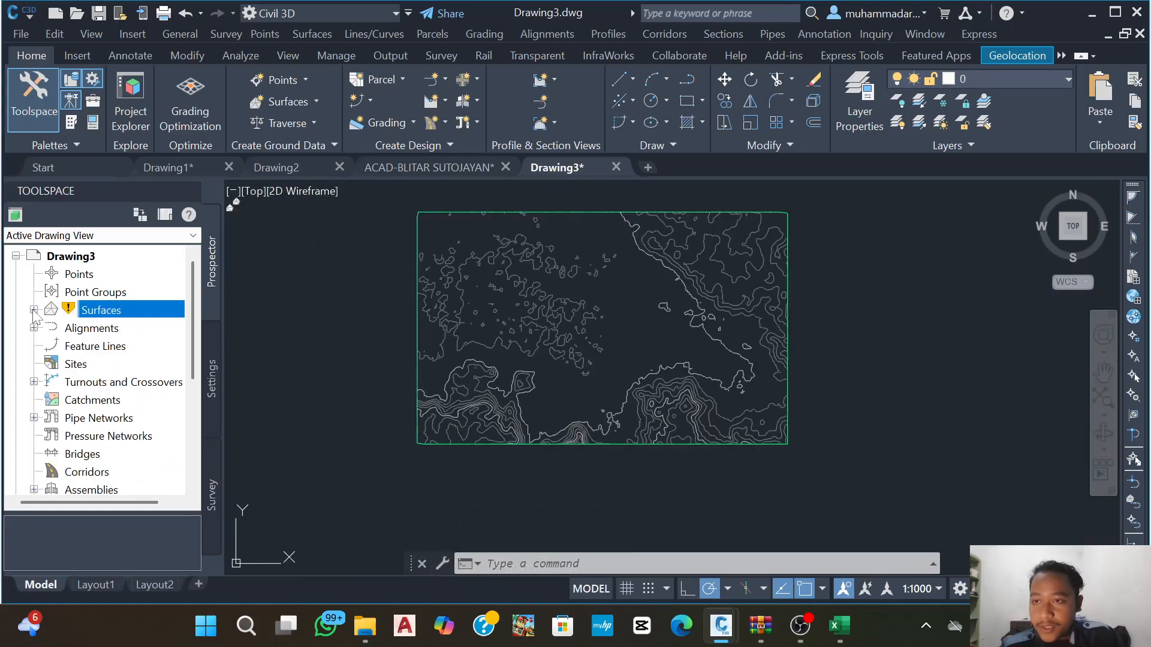
{"action": "scroll", "coordinate": [609, 321], "scroll_direction": "down", "scroll_amount": 4}
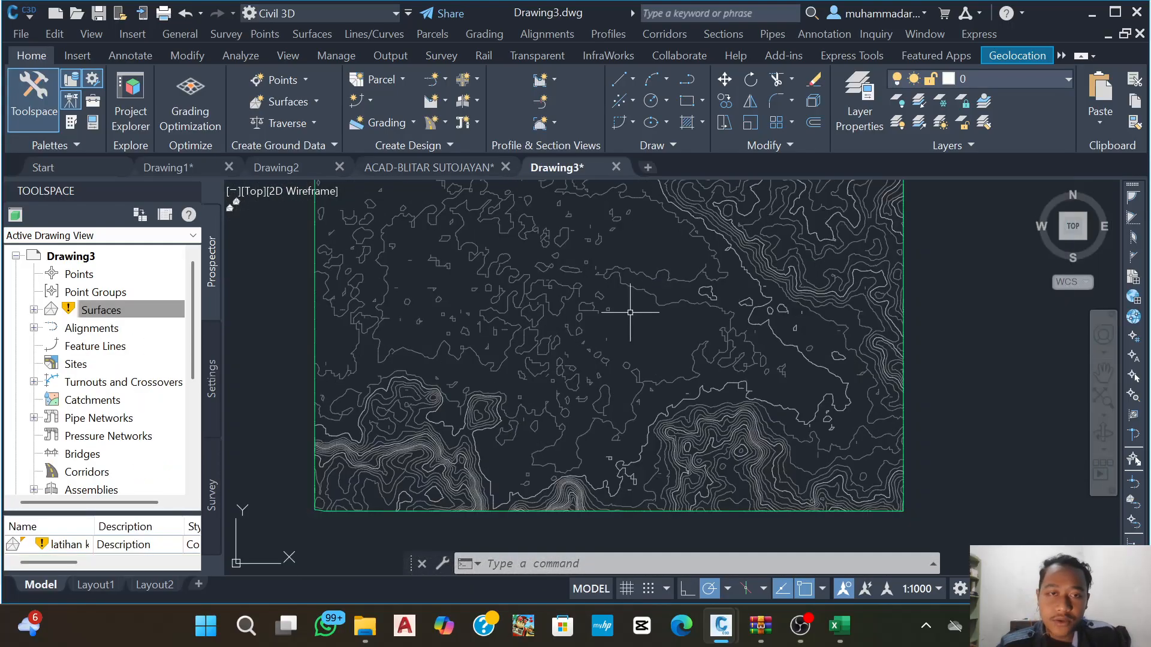
{"action": "scroll", "coordinate": [731, 321], "scroll_direction": "up", "scroll_amount": 5}
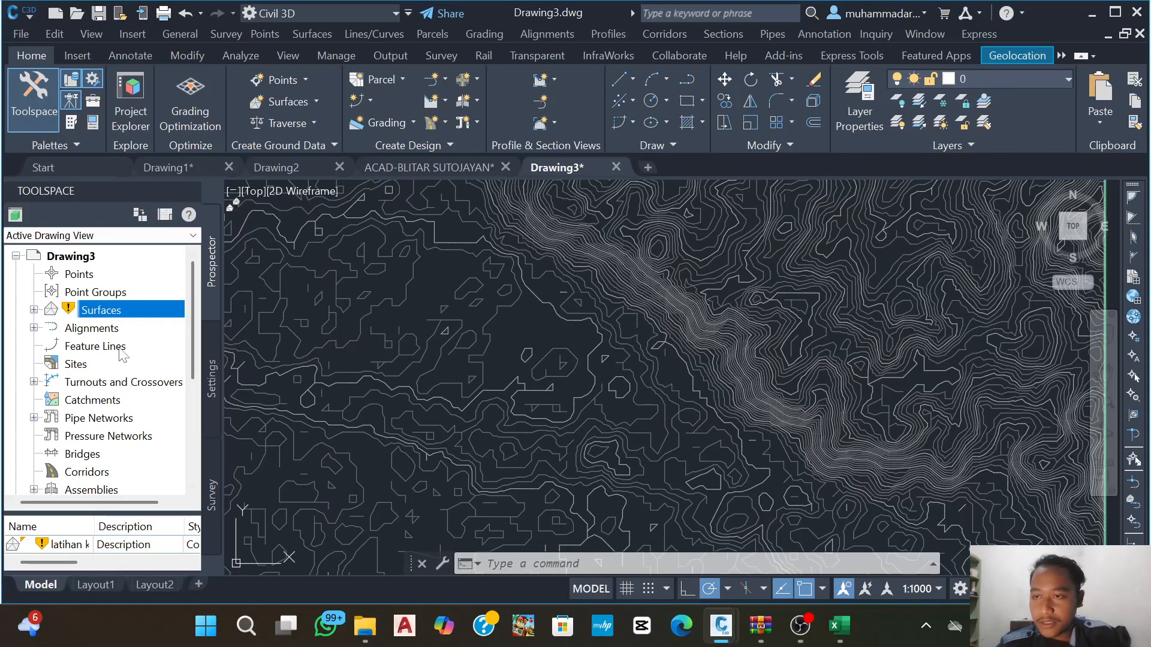
{"action": "left_click", "coordinate": [34, 310]}
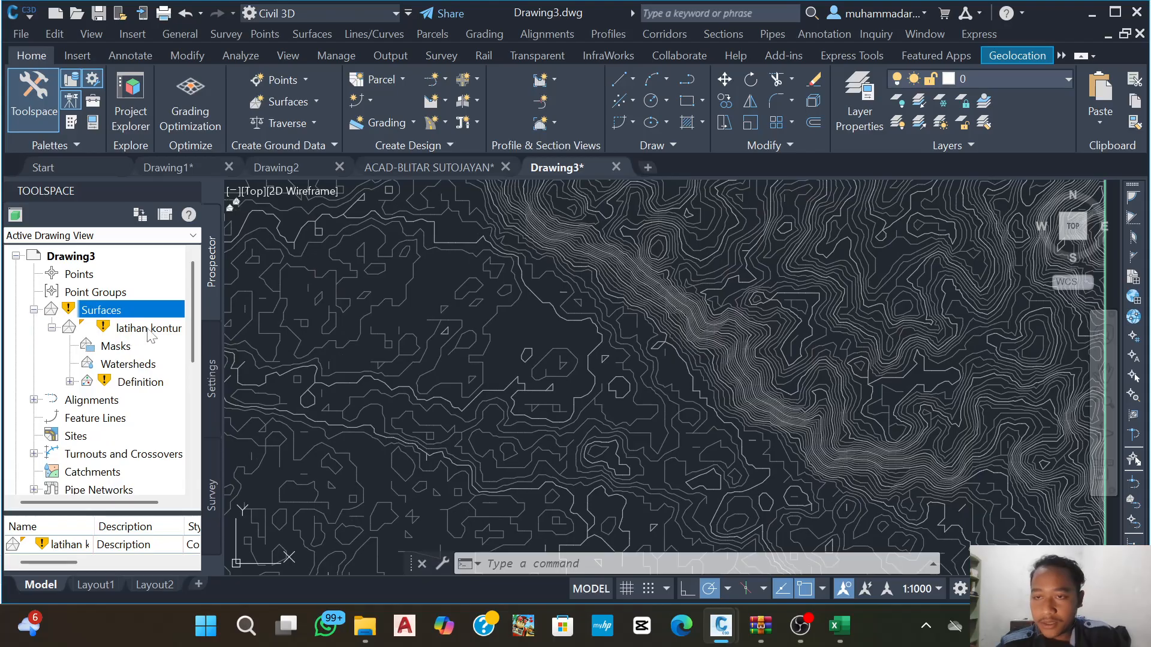
- Edit the latihan kontur surface's style, colouring the major contours green and the minor contours cyan in plan view
{"action": "left_click", "coordinate": [534, 240]}
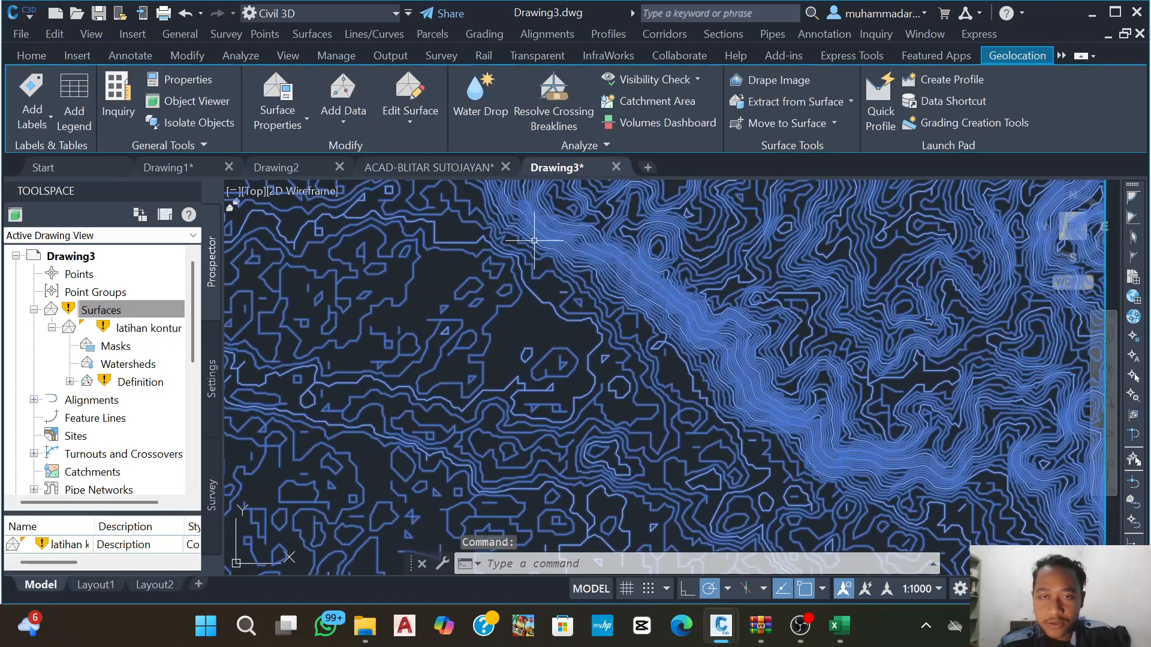
{"action": "scroll", "coordinate": [543, 258], "scroll_direction": "down", "scroll_amount": 2}
{"action": "right_click", "coordinate": [552, 279]}
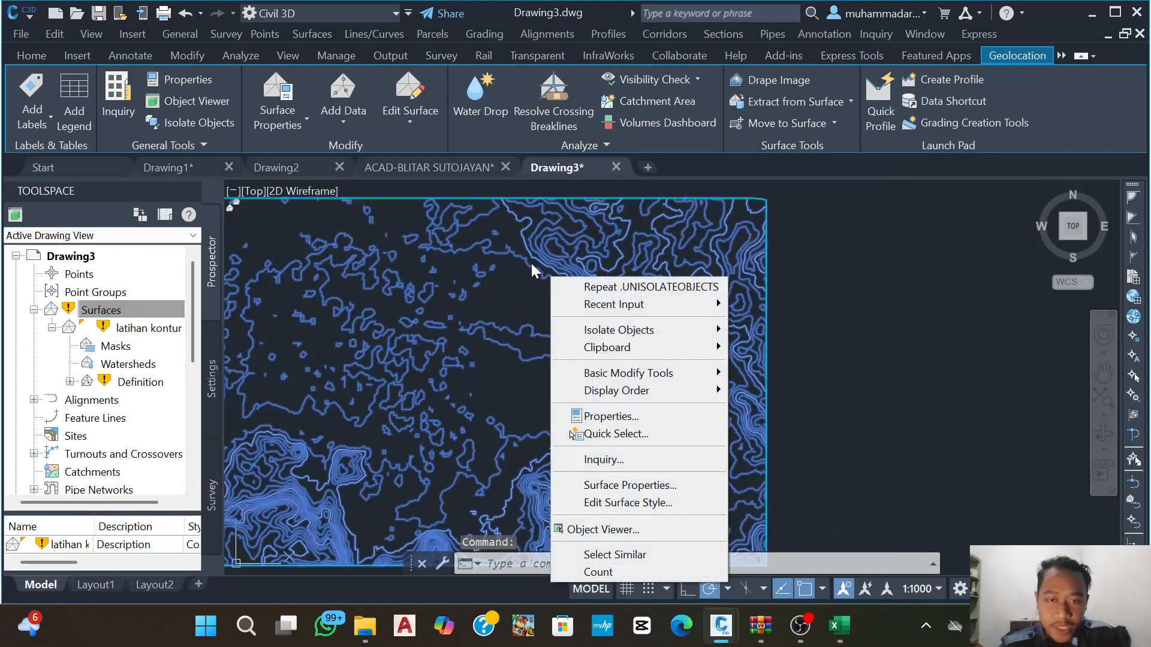
{"action": "left_click", "coordinate": [636, 506]}
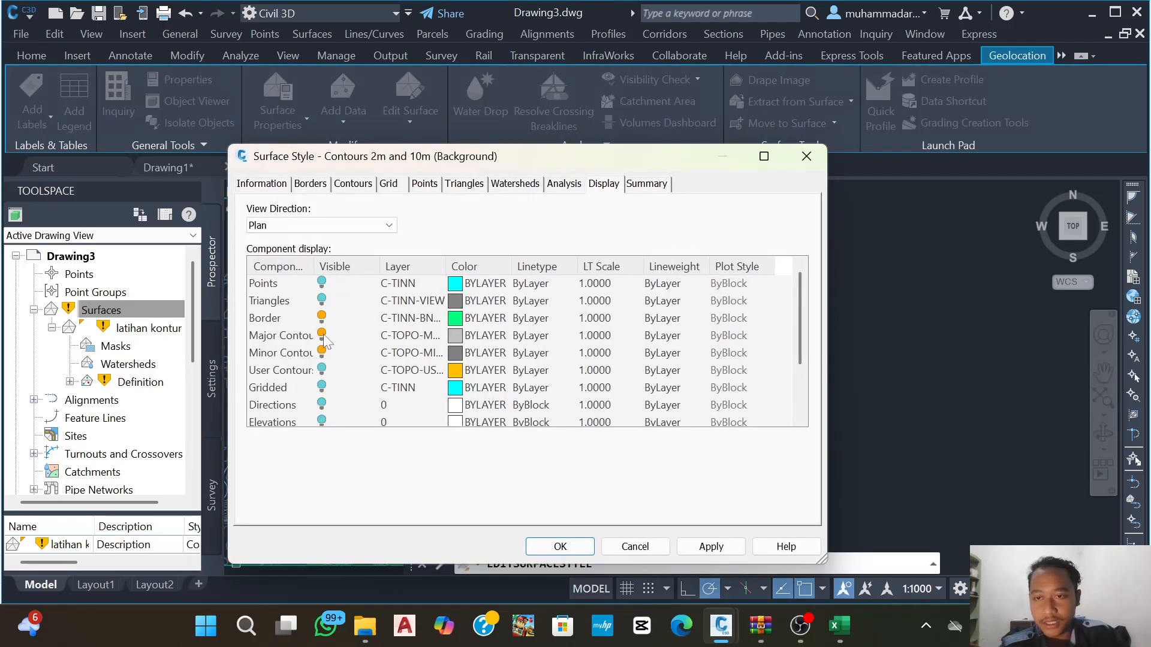
{"action": "left_click", "coordinate": [455, 337]}
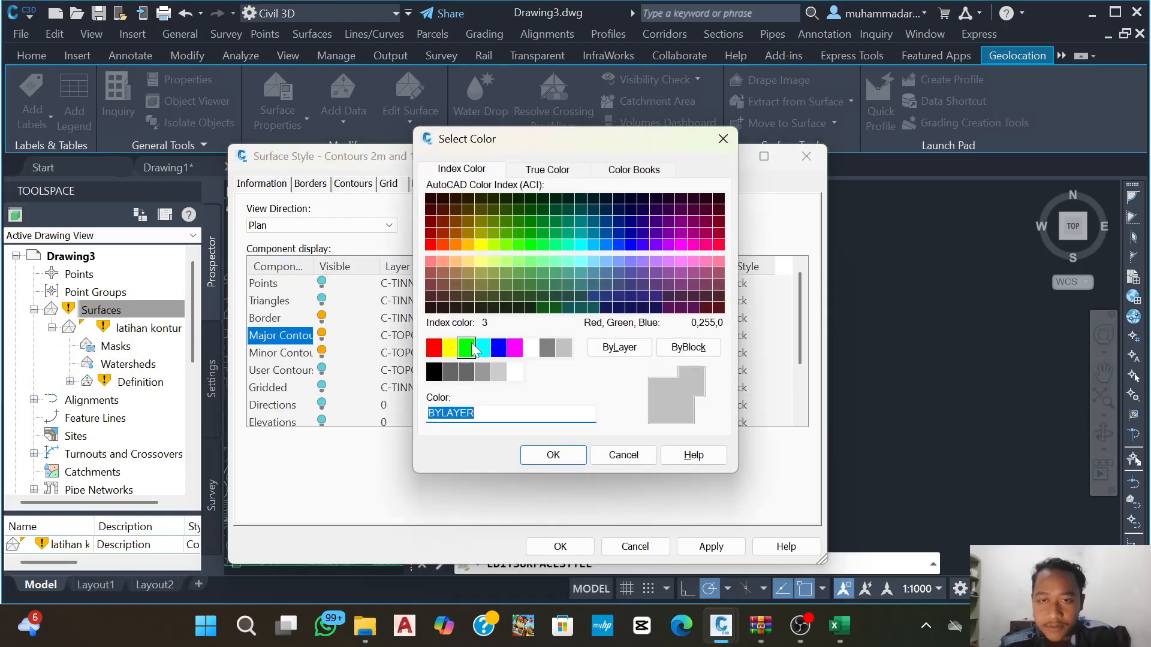
{"action": "left_click", "coordinate": [473, 348]}
{"action": "left_click", "coordinate": [554, 454]}
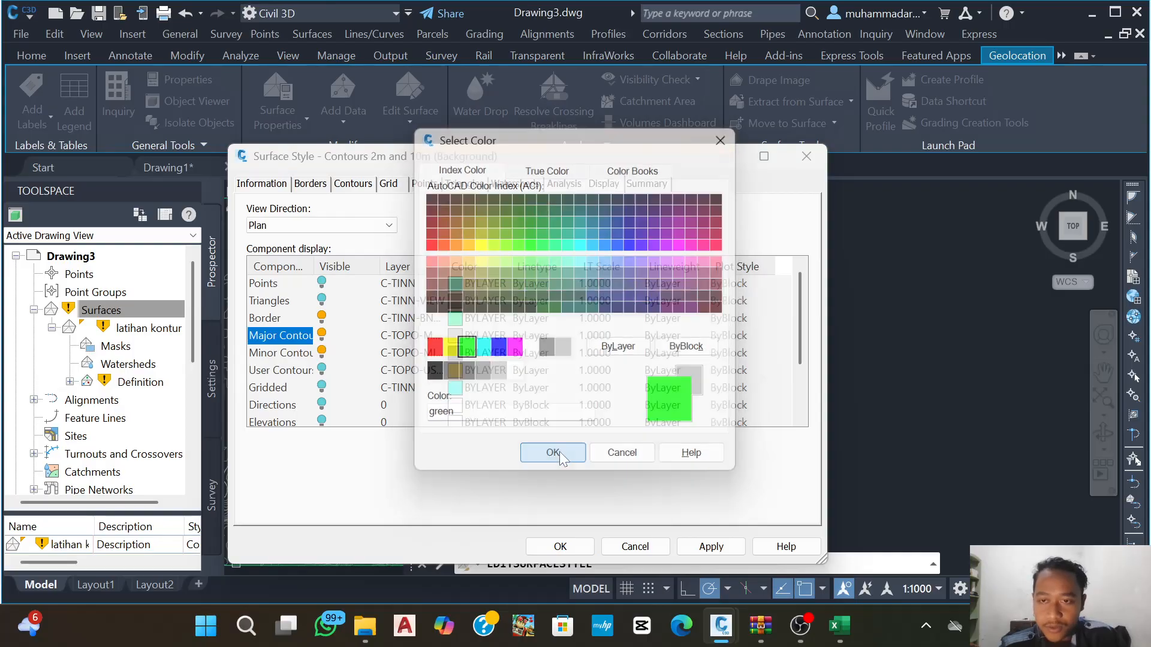
{"action": "left_click", "coordinate": [461, 357]}
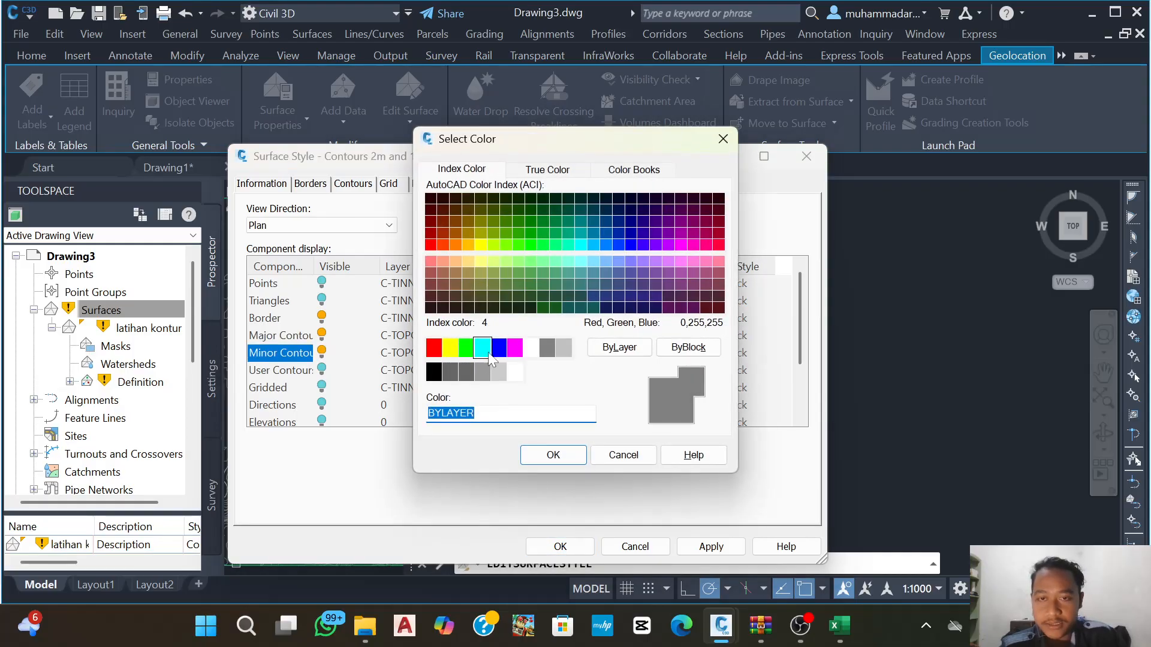
{"action": "left_click", "coordinate": [482, 347]}
{"action": "left_click", "coordinate": [554, 454]}
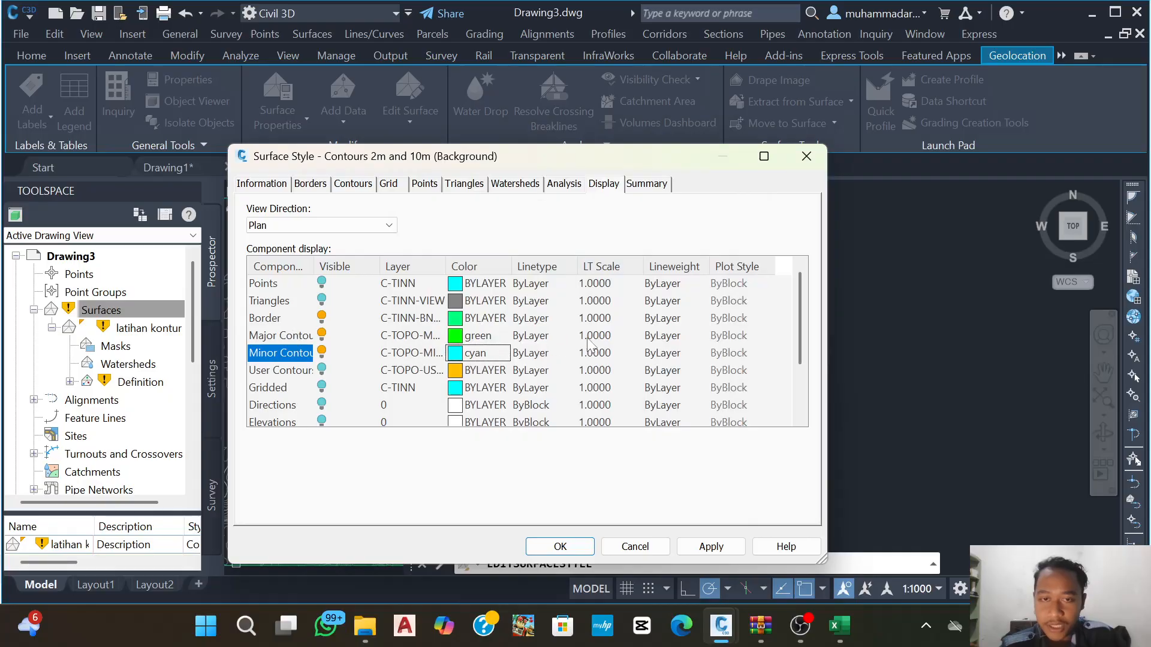
- Set the lineweight of the major contours in the surface style to 0.30 mm
{"action": "left_click", "coordinate": [661, 337]}
{"action": "scroll", "coordinate": [522, 327], "scroll_direction": "down", "scroll_amount": 2}
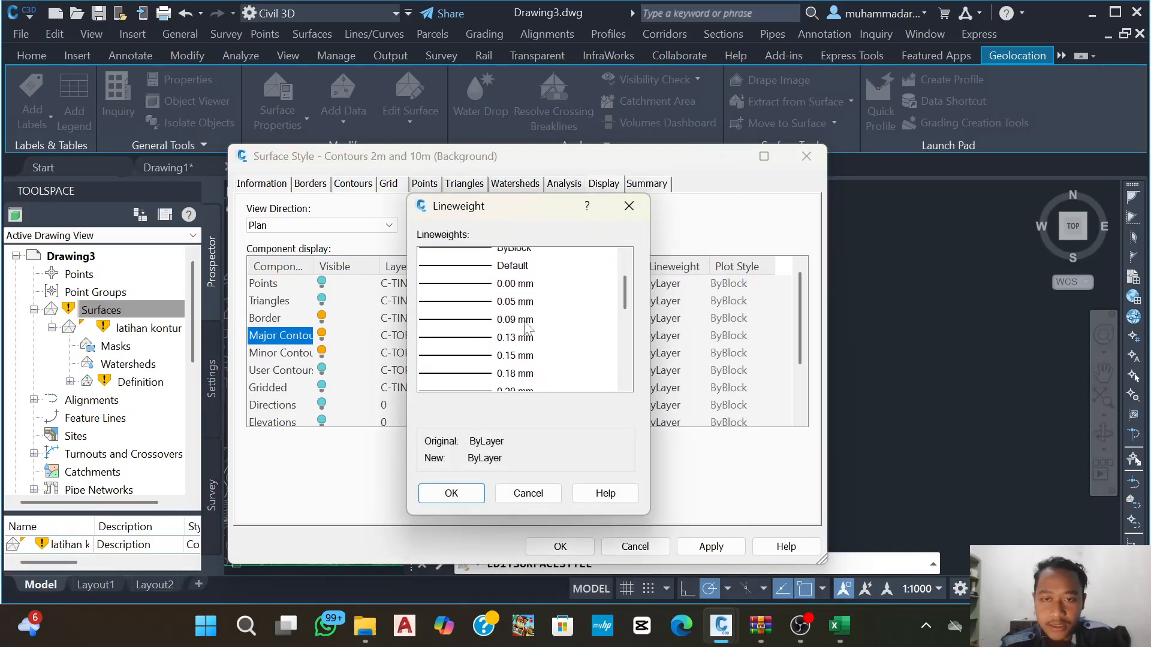
{"action": "left_click", "coordinate": [478, 346]}
{"action": "left_click", "coordinate": [452, 490]}
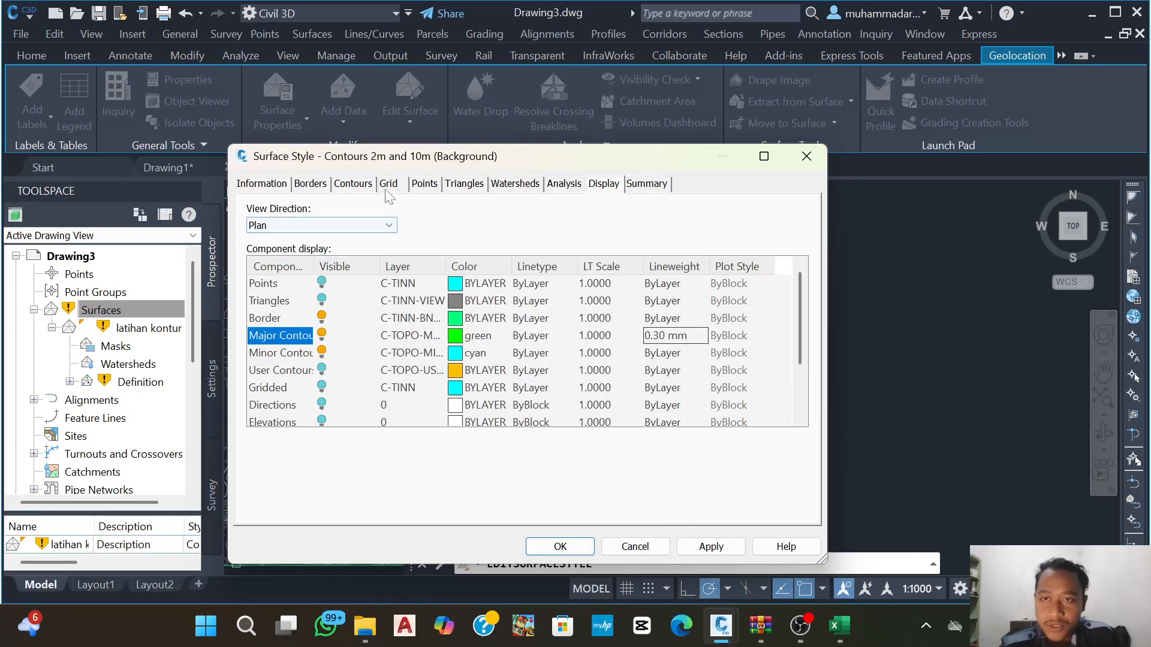
- Review the base elevation and the minor and major contour intervals in the surface style
{"action": "left_click", "coordinate": [361, 186]}
{"action": "left_click", "coordinate": [258, 286]}
{"action": "scroll", "coordinate": [561, 292], "scroll_direction": "down", "scroll_amount": 1}
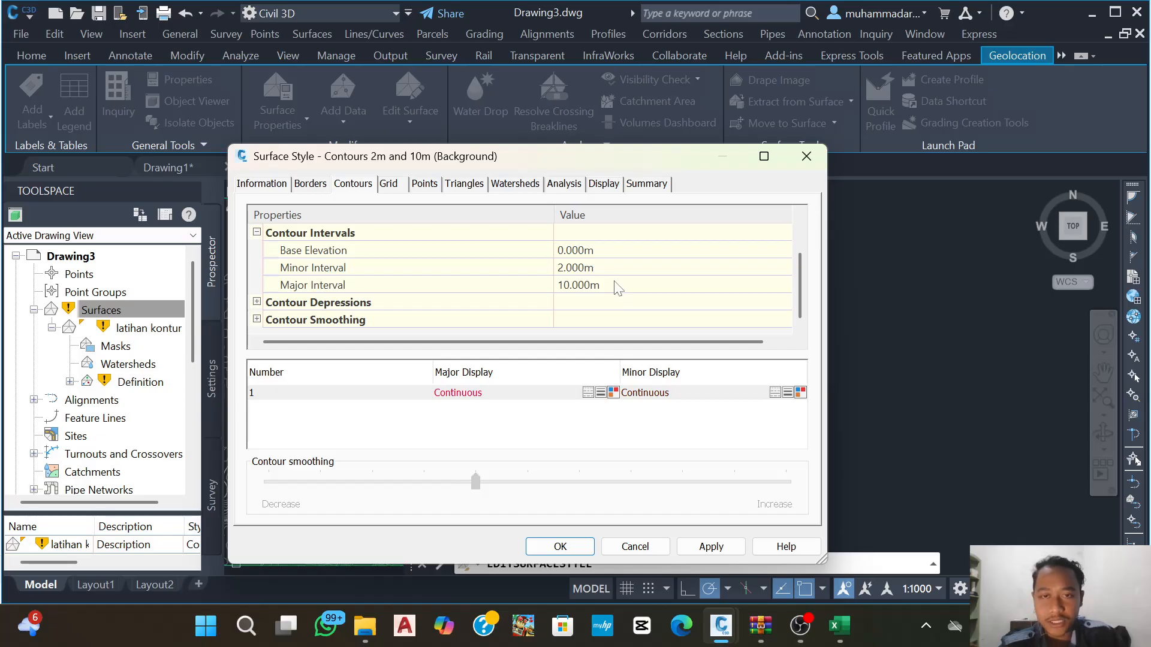
{"action": "scroll", "coordinate": [618, 286], "scroll_direction": "up", "scroll_amount": 1}
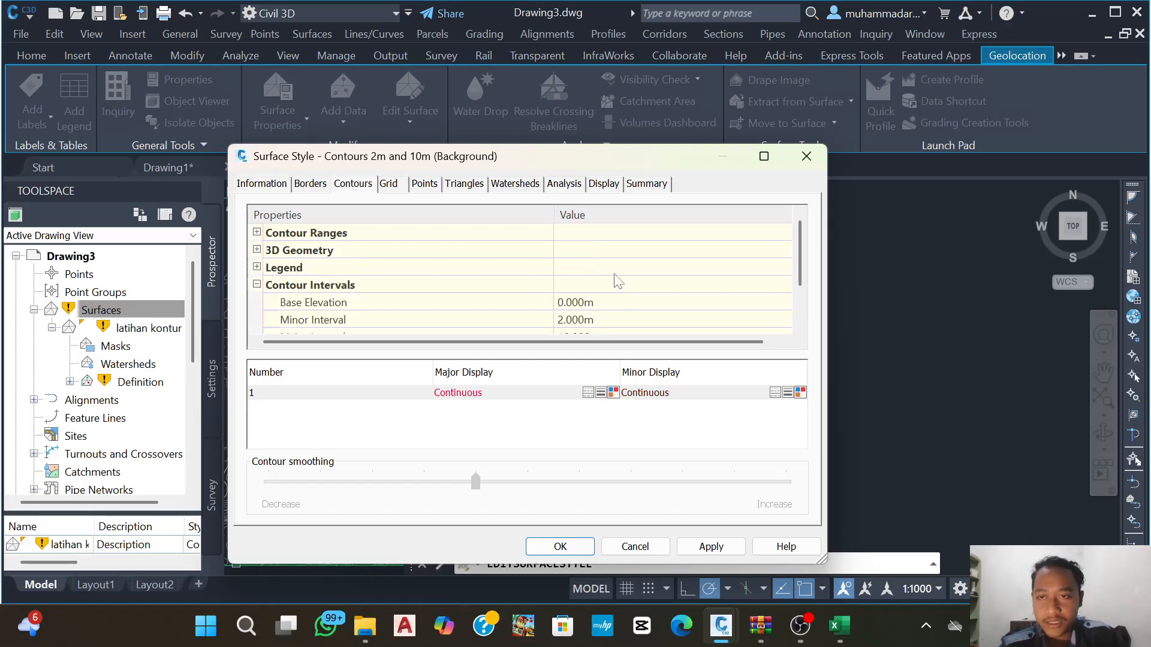
{"action": "left_click", "coordinate": [257, 285]}
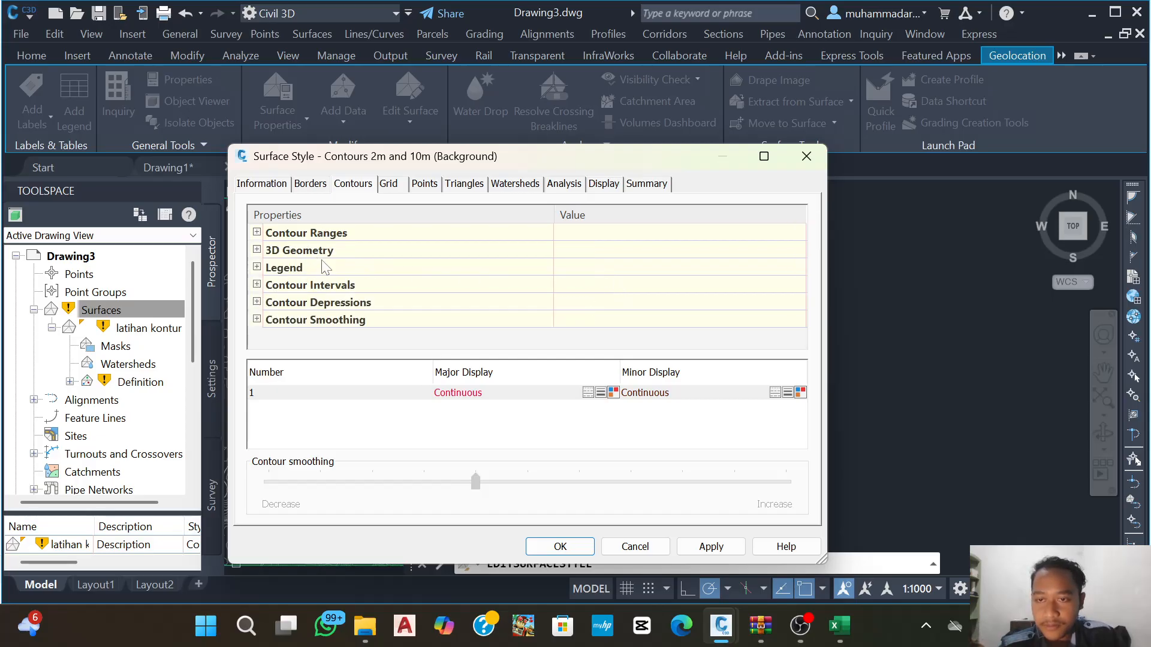
- Turn on contour smoothing by added vertices in the surface style, raise the smoothing amount close to maximum and apply the style
{"action": "left_click", "coordinate": [257, 319]}
{"action": "scroll", "coordinate": [544, 277], "scroll_direction": "down", "scroll_amount": 1}
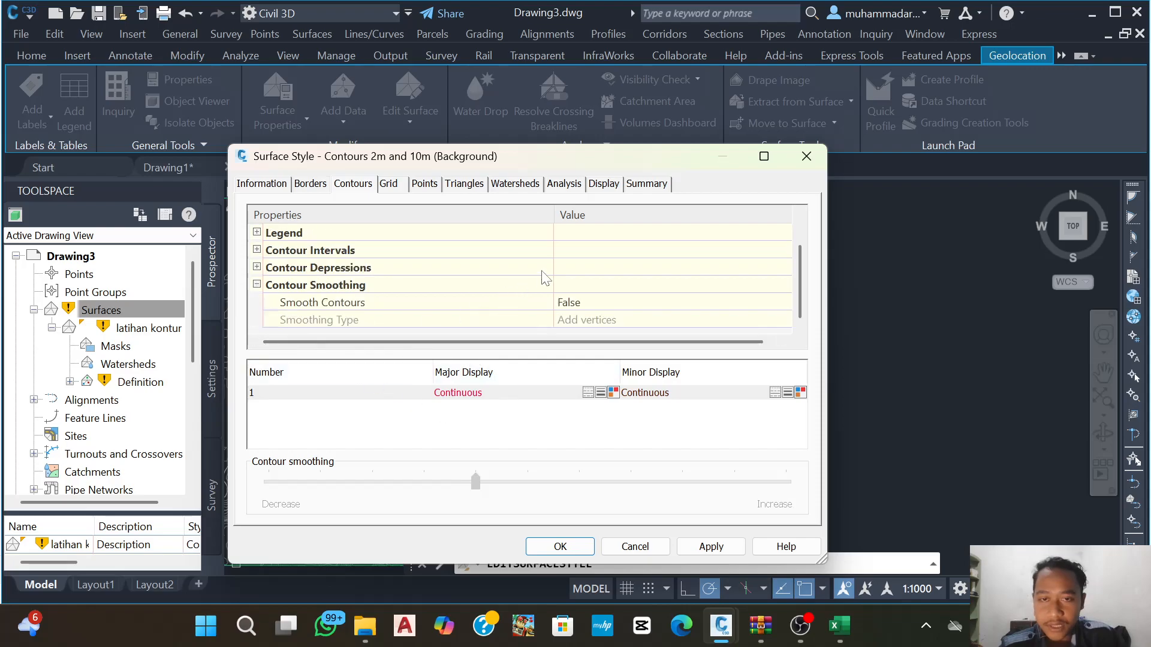
{"action": "left_click", "coordinate": [581, 303]}
{"action": "left_click", "coordinate": [581, 302]}
{"action": "left_click", "coordinate": [566, 334]}
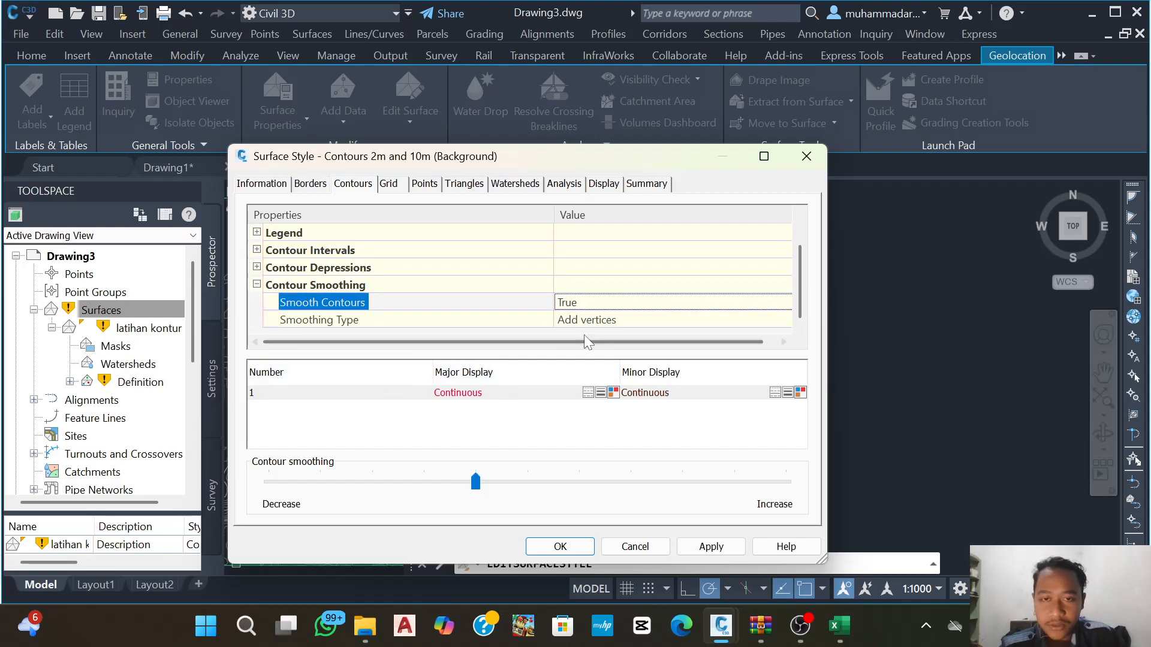
{"action": "left_click_drag", "start_coordinate": [476, 481], "coordinate": [570, 495]}
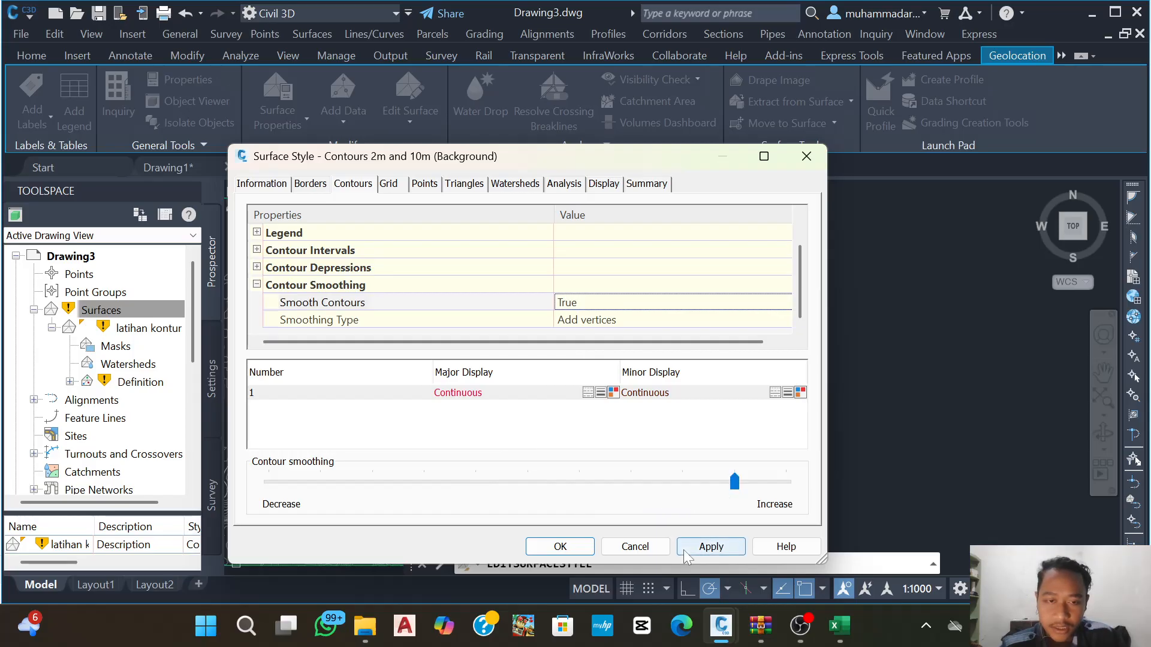
{"action": "left_click", "coordinate": [710, 548]}
{"action": "left_click", "coordinate": [557, 546]}
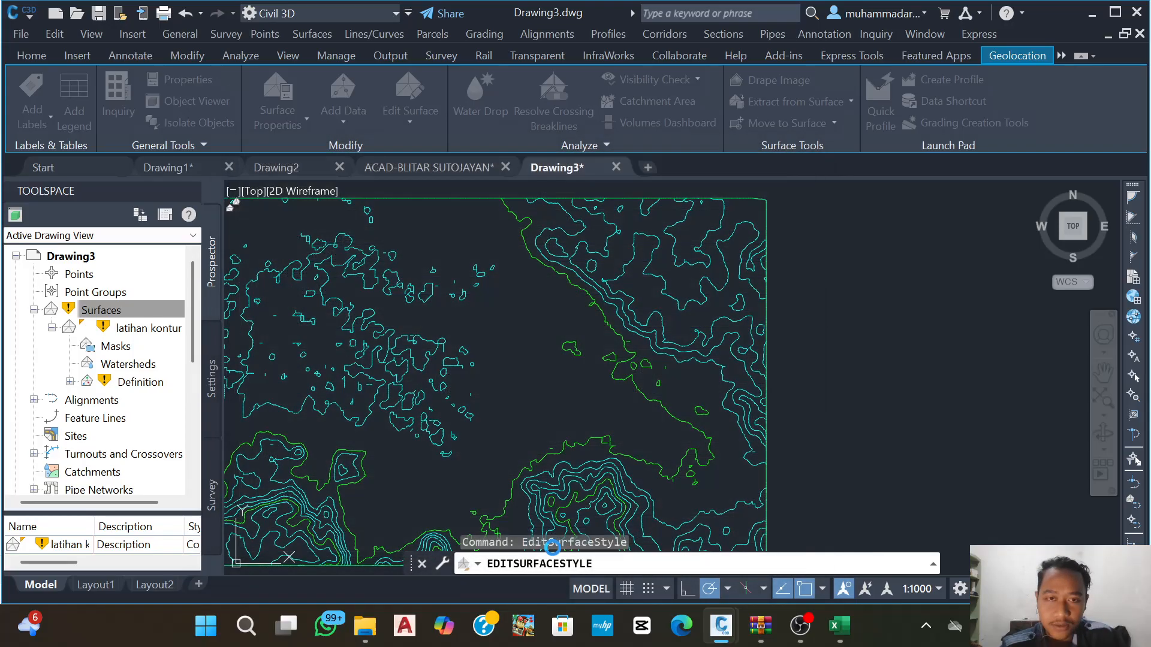
- Make the lineweight toggle available among the drawing aids and turn on lineweight display for the drawing
{"action": "scroll", "coordinate": [564, 344], "scroll_direction": "down", "scroll_amount": 2}
{"action": "middle_click_drag", "start_coordinate": [531, 374], "coordinate": [674, 189]}
{"action": "scroll", "coordinate": [732, 417], "scroll_direction": "down", "scroll_amount": 2}
{"action": "scroll", "coordinate": [624, 441], "scroll_direction": "down", "scroll_amount": 3}
{"action": "scroll", "coordinate": [617, 339], "scroll_direction": "up", "scroll_amount": 6}
{"action": "mouse_move", "coordinate": [837, 350]}
{"action": "middle_mouse_down"}
{"action": "mouse_move", "coordinate": [585, 268]}
{"action": "mouse_move", "coordinate": [562, 245]}
{"action": "middle_mouse_up"}
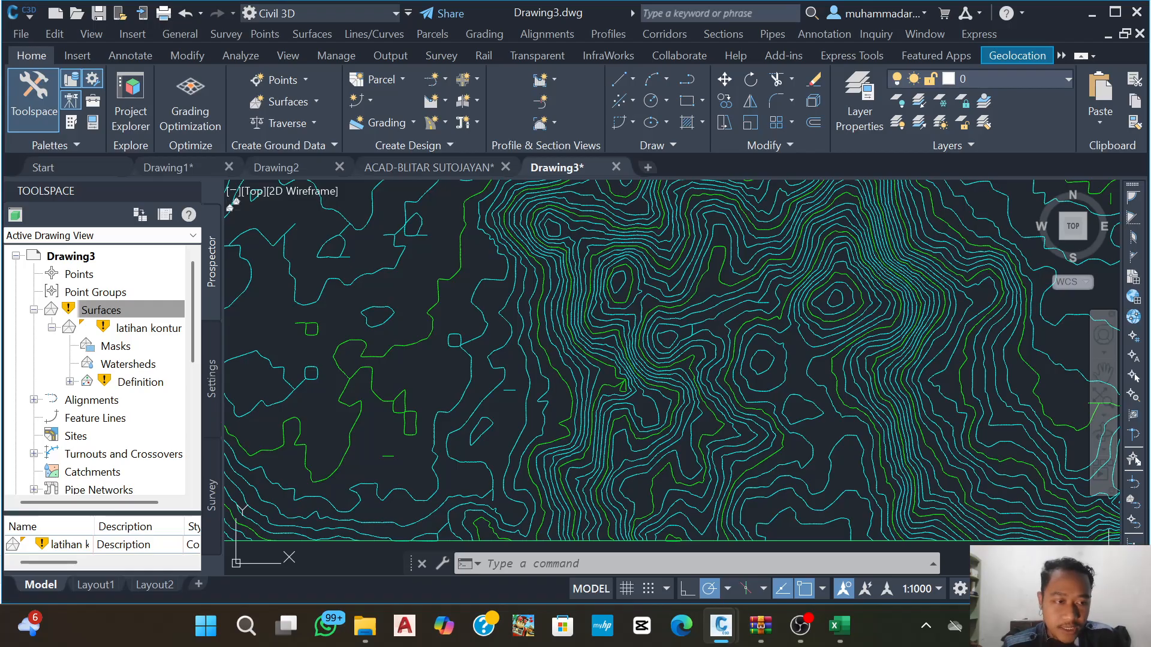
{"action": "left_click", "coordinate": [1137, 589]}
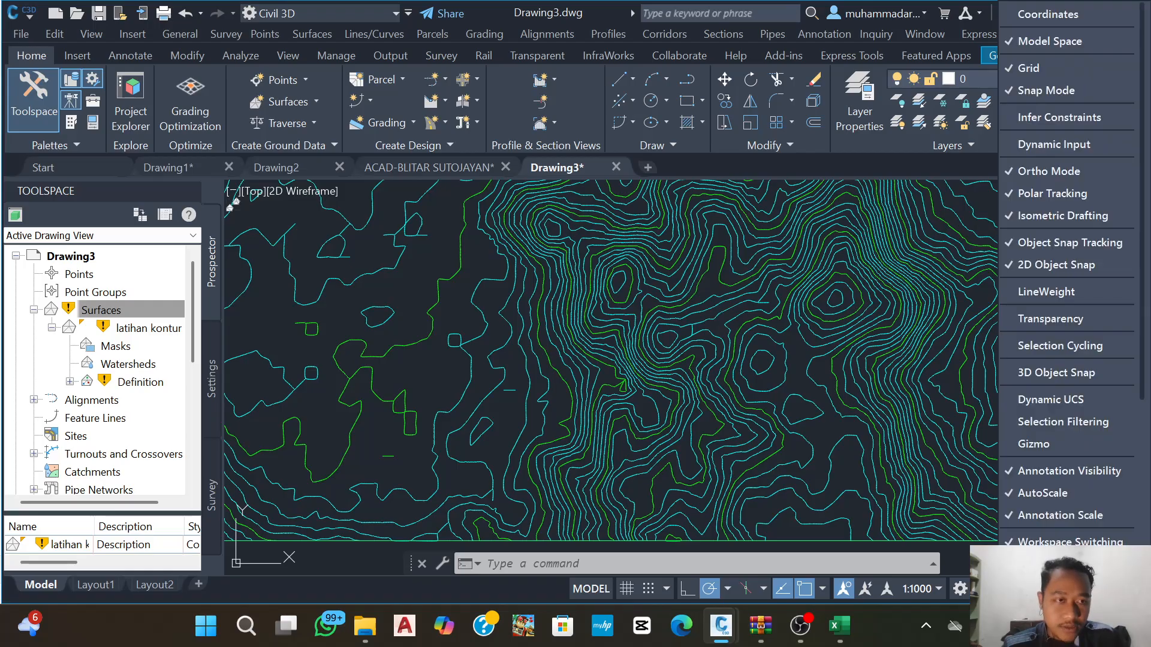
{"action": "left_click", "coordinate": [1051, 293]}
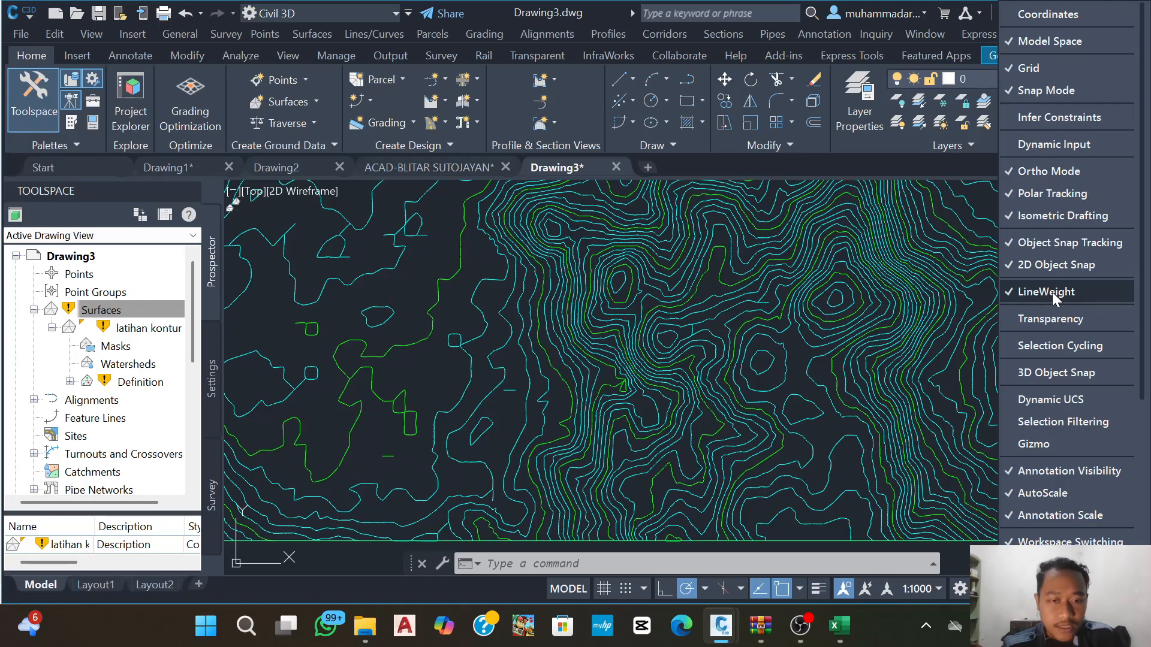
{"action": "left_click", "coordinate": [819, 589]}
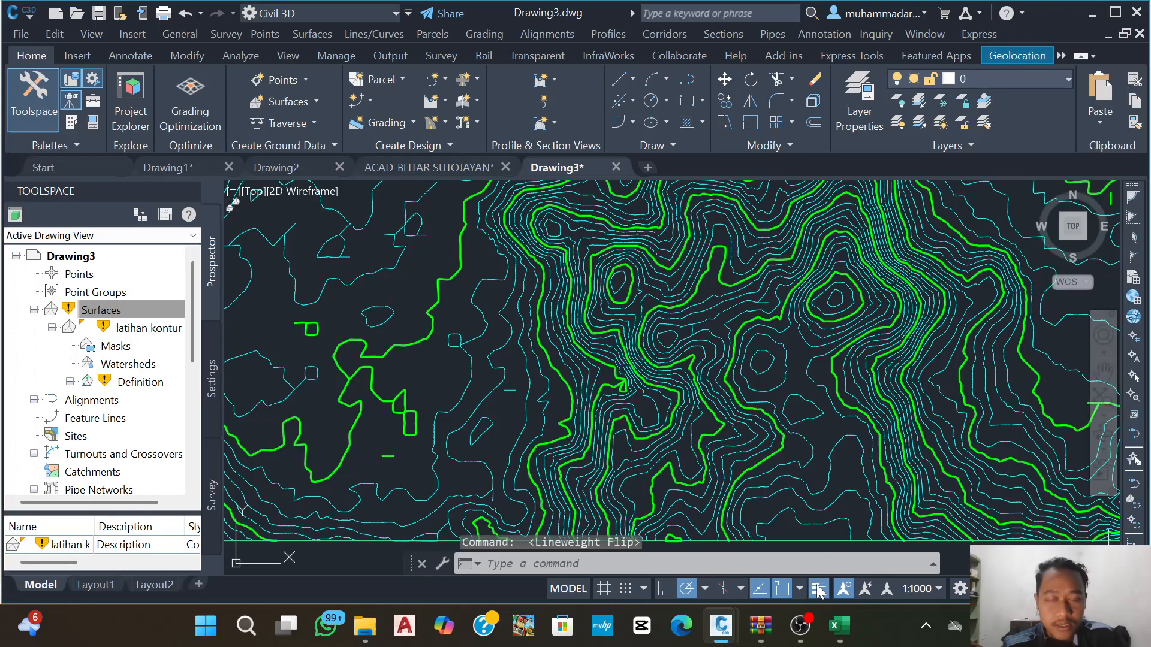
- Examine the smoothed contours and the thicker major contour lines across the surface at several scales
{"action": "middle_click_drag", "start_coordinate": [764, 425], "coordinate": [731, 323]}
{"action": "scroll", "coordinate": [689, 342], "scroll_direction": "down", "scroll_amount": 3}
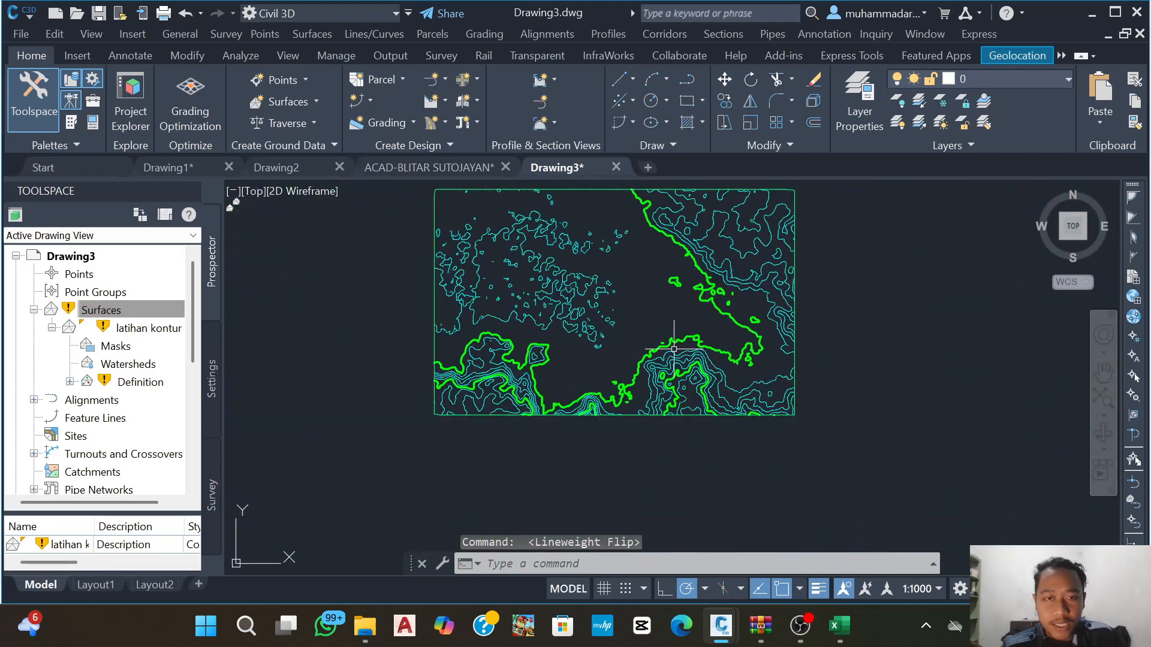
{"action": "scroll", "coordinate": [735, 255], "scroll_direction": "up", "scroll_amount": 5}
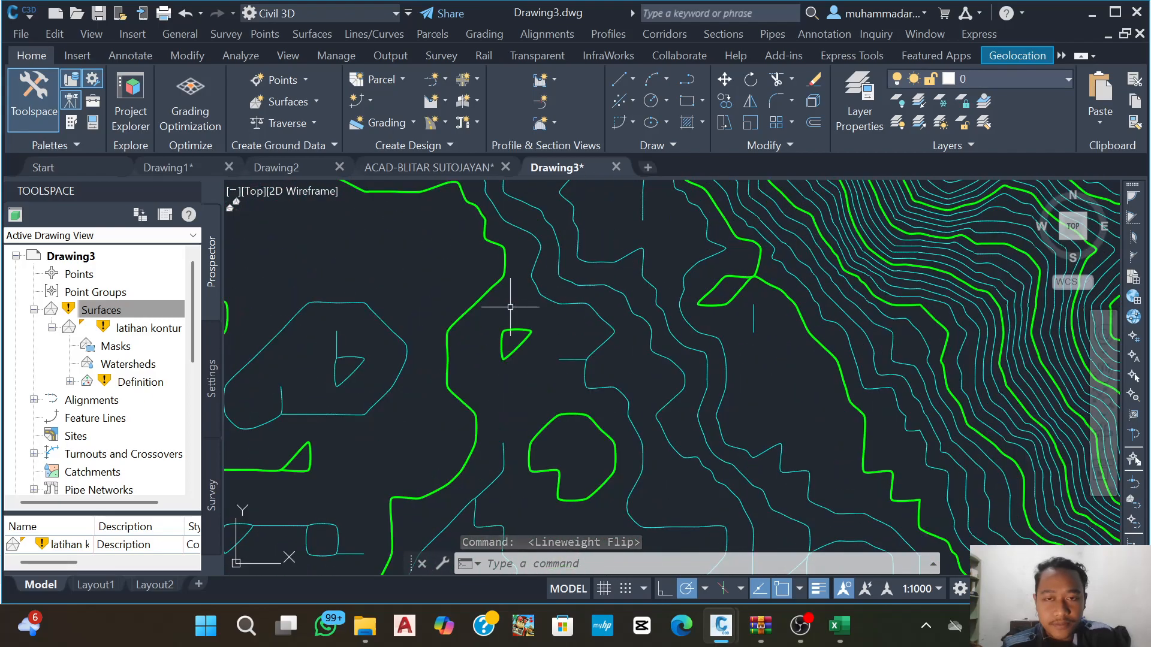
{"action": "scroll", "coordinate": [514, 308], "scroll_direction": "up", "scroll_amount": 2}
{"action": "middle_click_drag", "start_coordinate": [732, 302], "coordinate": [746, 532]}
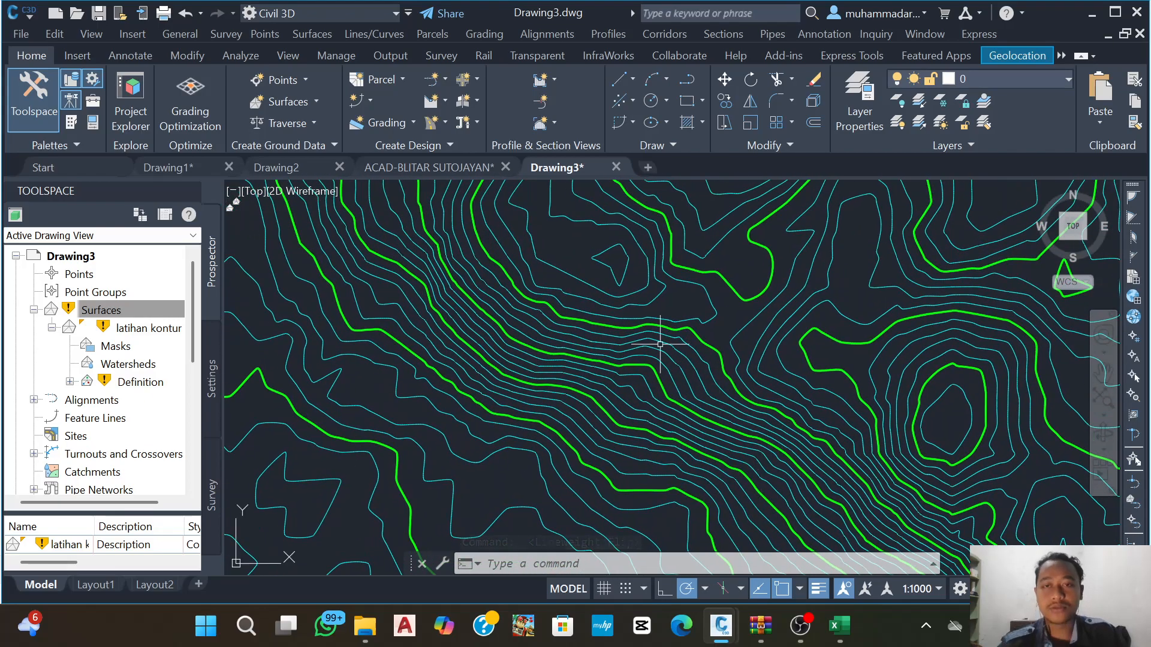
{"action": "scroll", "coordinate": [531, 322], "scroll_direction": "up", "scroll_amount": 4}
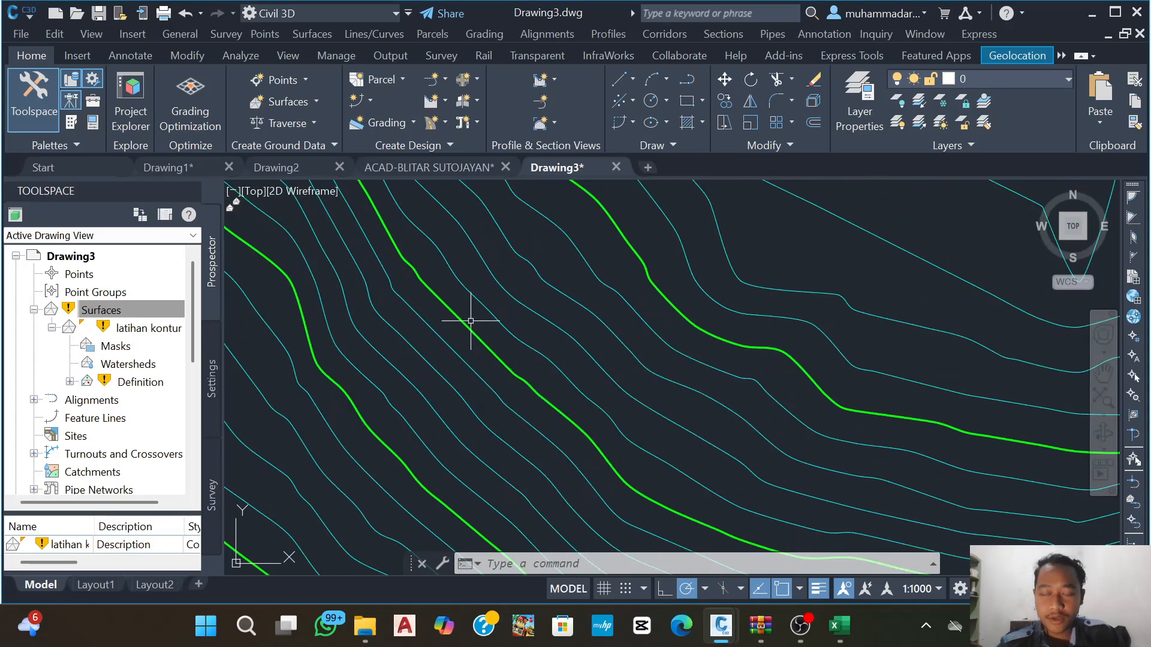
{"action": "scroll", "coordinate": [471, 322], "scroll_direction": "down", "scroll_amount": 4}
{"action": "mouse_move", "coordinate": [517, 358]}
{"action": "middle_mouse_down"}
{"action": "mouse_move", "coordinate": [521, 455]}
{"action": "mouse_move", "coordinate": [523, 272]}
{"action": "middle_mouse_up"}
{"action": "scroll", "coordinate": [523, 271], "scroll_direction": "up", "scroll_amount": 2}
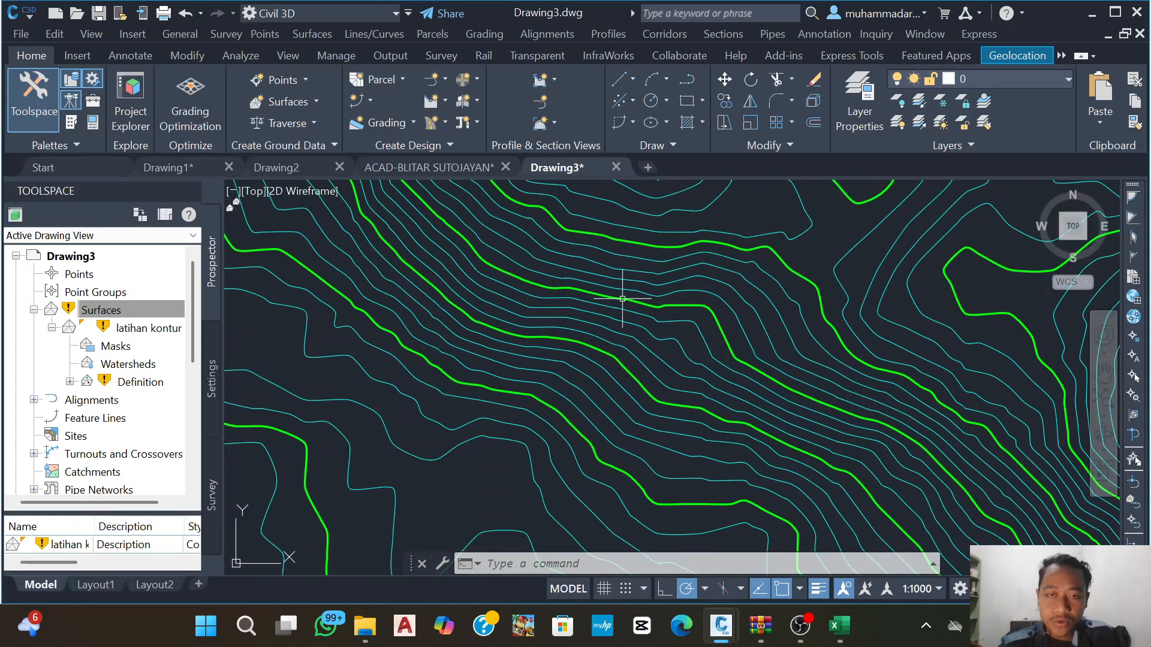
{"action": "mouse_move", "coordinate": [414, 314]}
{"action": "middle_mouse_down"}
{"action": "mouse_move", "coordinate": [455, 372]}
{"action": "mouse_move", "coordinate": [528, 439]}
{"action": "middle_mouse_up"}
{"action": "scroll", "coordinate": [506, 359], "scroll_direction": "up", "scroll_amount": 2}
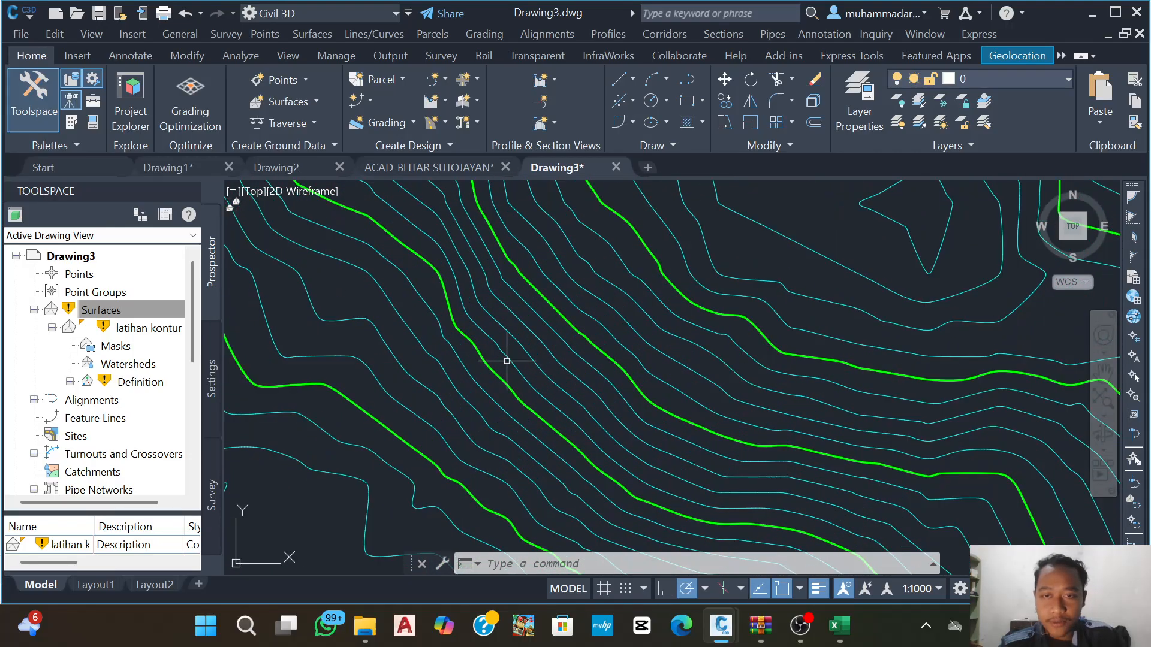
- Add multiple contour labels to the latihan kontur surface along one straight diagonal line crossing the steep slope's major and minor contours
{"action": "middle_click_drag", "start_coordinate": [506, 360], "coordinate": [507, 272]}
{"action": "left_click", "coordinate": [471, 258]}
{"action": "left_click", "coordinate": [468, 247]}
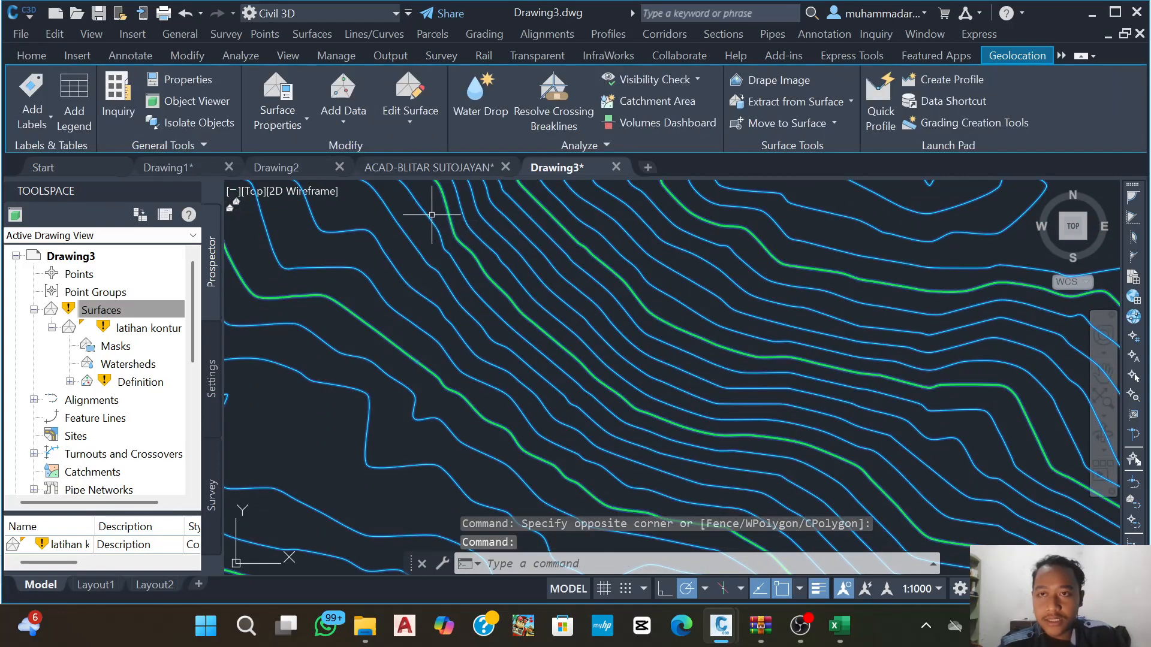
{"action": "left_click", "coordinate": [42, 117]}
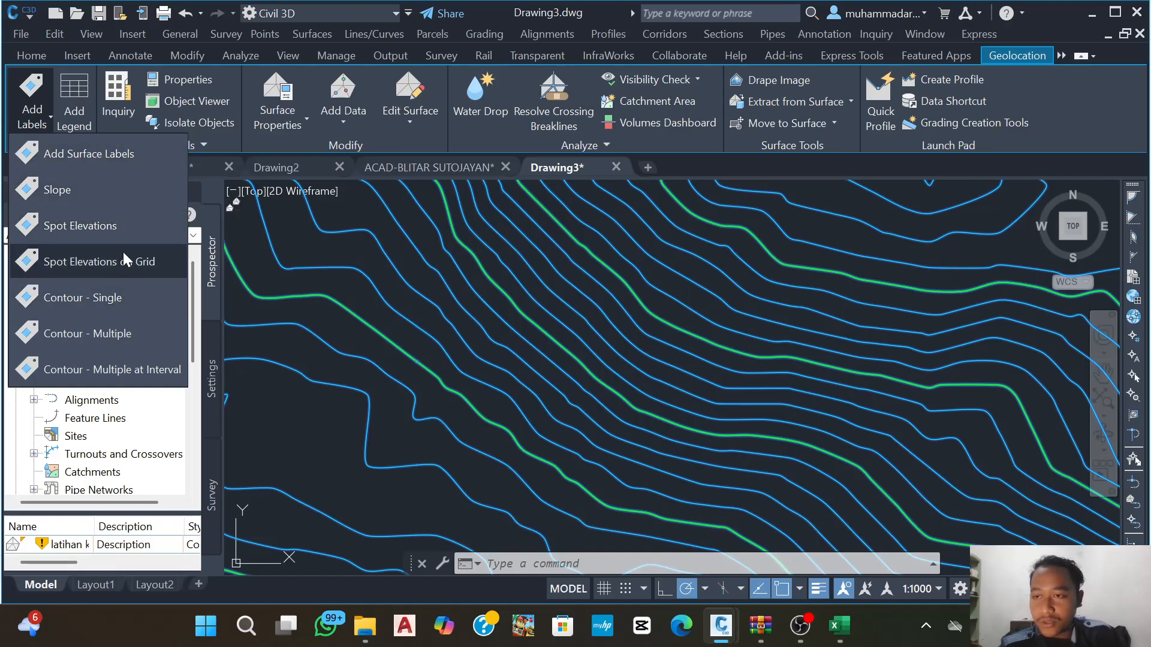
{"action": "left_click", "coordinate": [113, 338]}
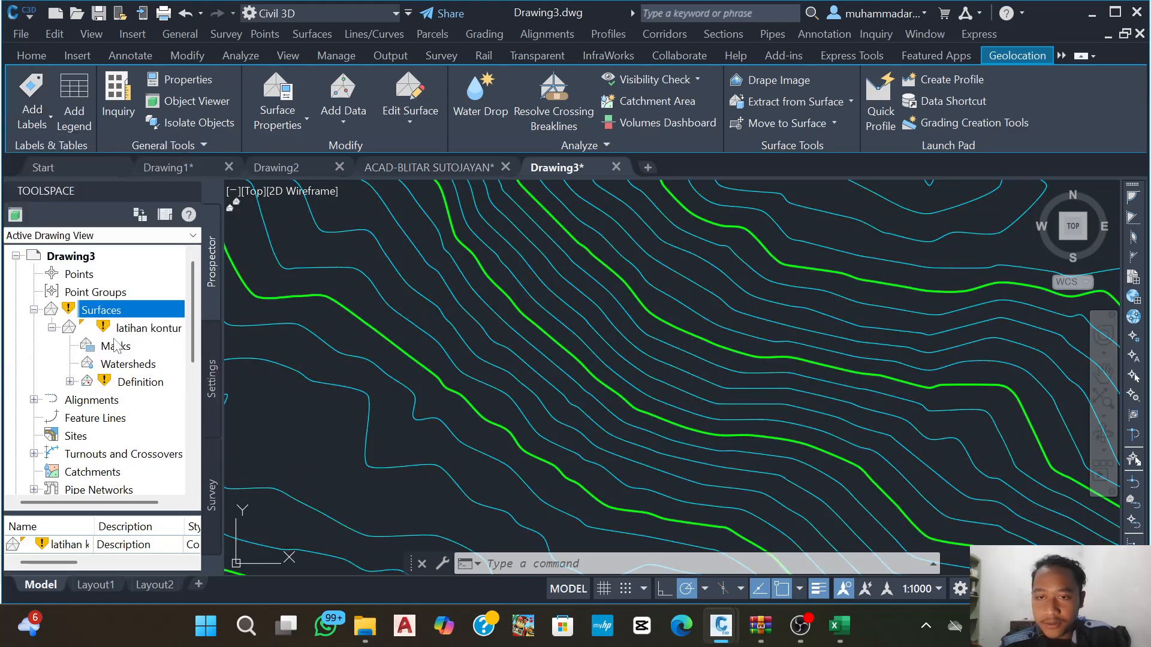
{"action": "left_click", "coordinate": [313, 426]}
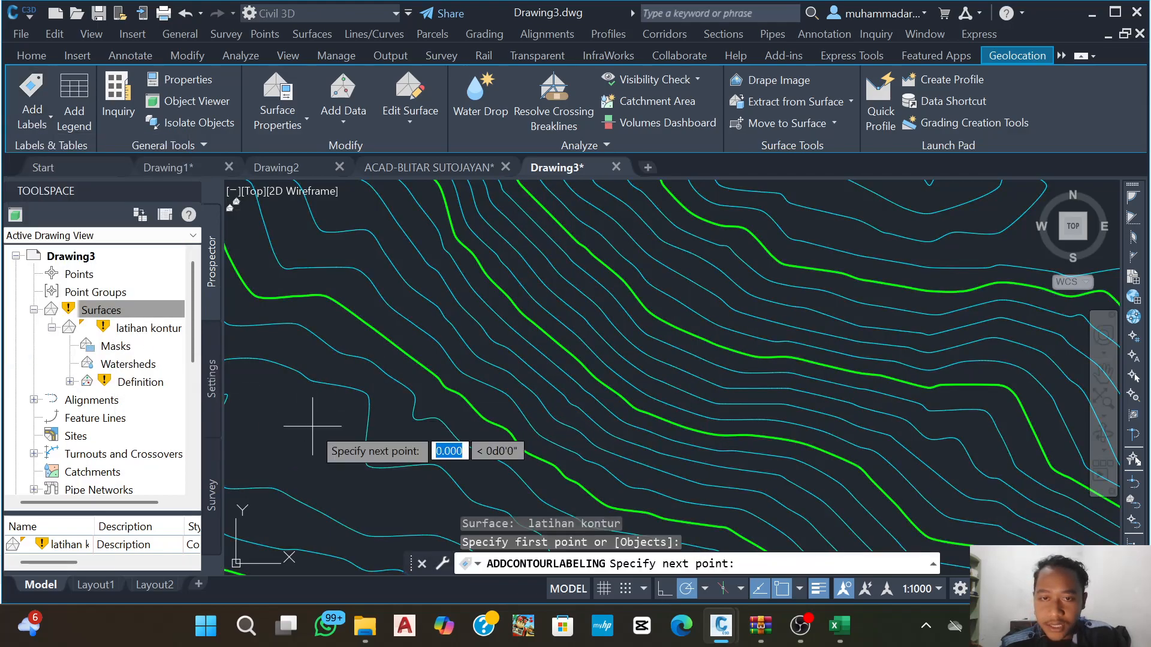
{"action": "left_click", "coordinate": [730, 207]}
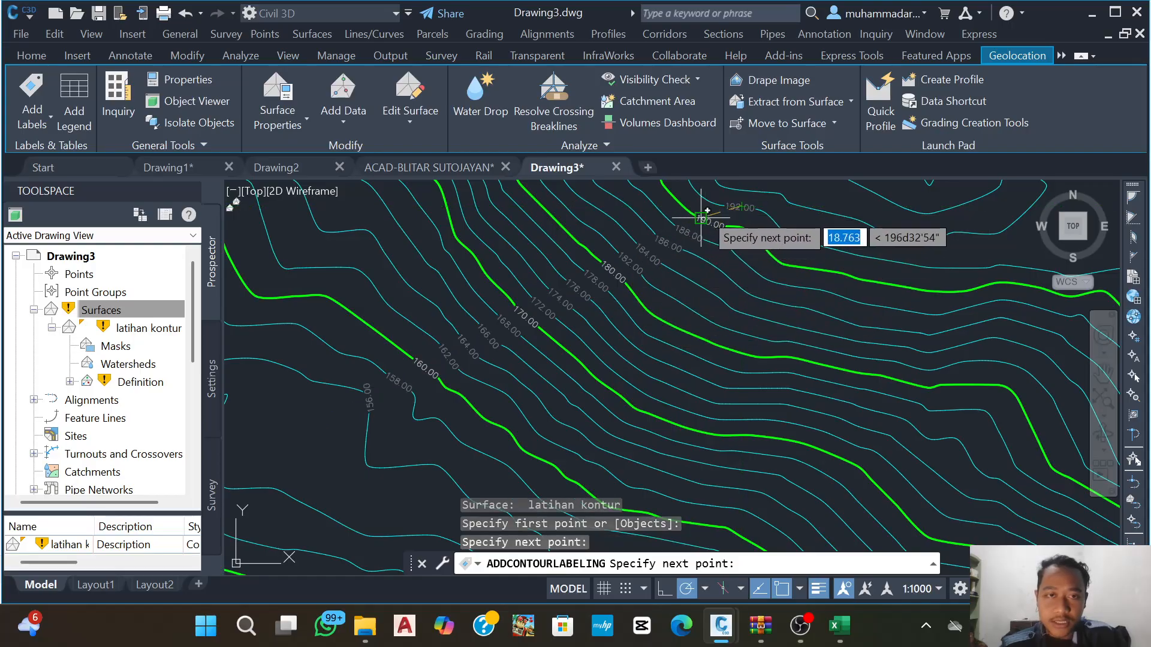
{"action": "key", "text": "Escape"}
{"action": "key", "text": "Escape"}
{"action": "key", "text": "Escape"}
{"action": "key", "text": "Escape"}
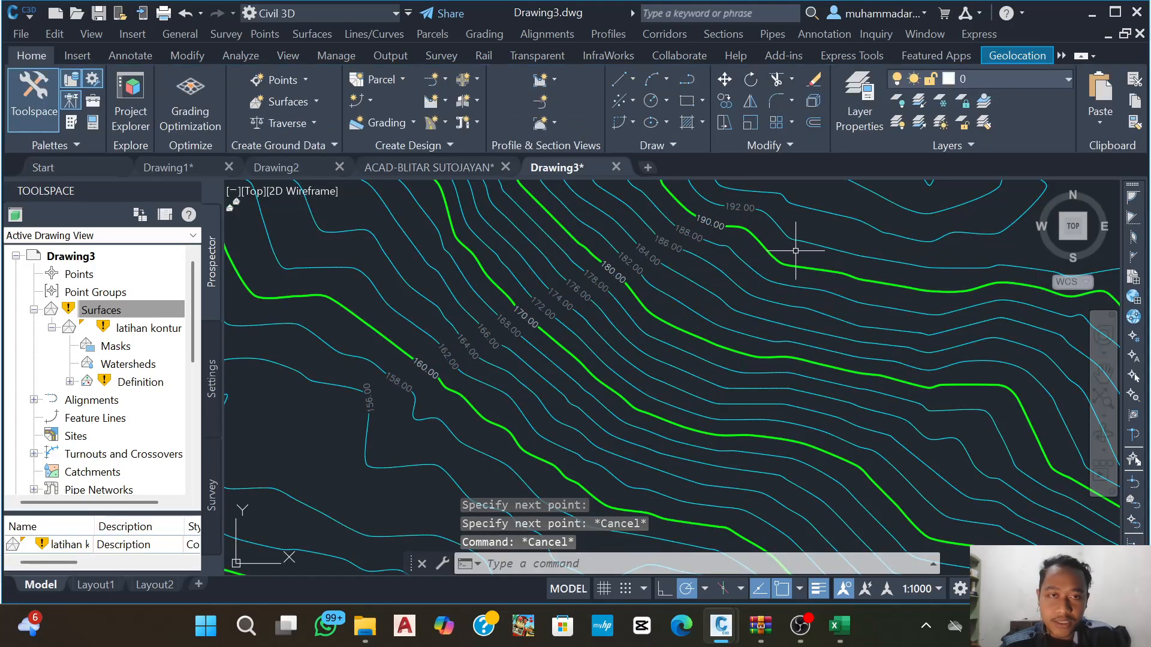
- Inspect the elevation labels on the major and minor contours up close and within the wider surface
{"action": "scroll", "coordinate": [743, 222], "scroll_direction": "up", "scroll_amount": 5}
{"action": "middle_click_drag", "start_coordinate": [641, 282], "coordinate": [681, 332]}
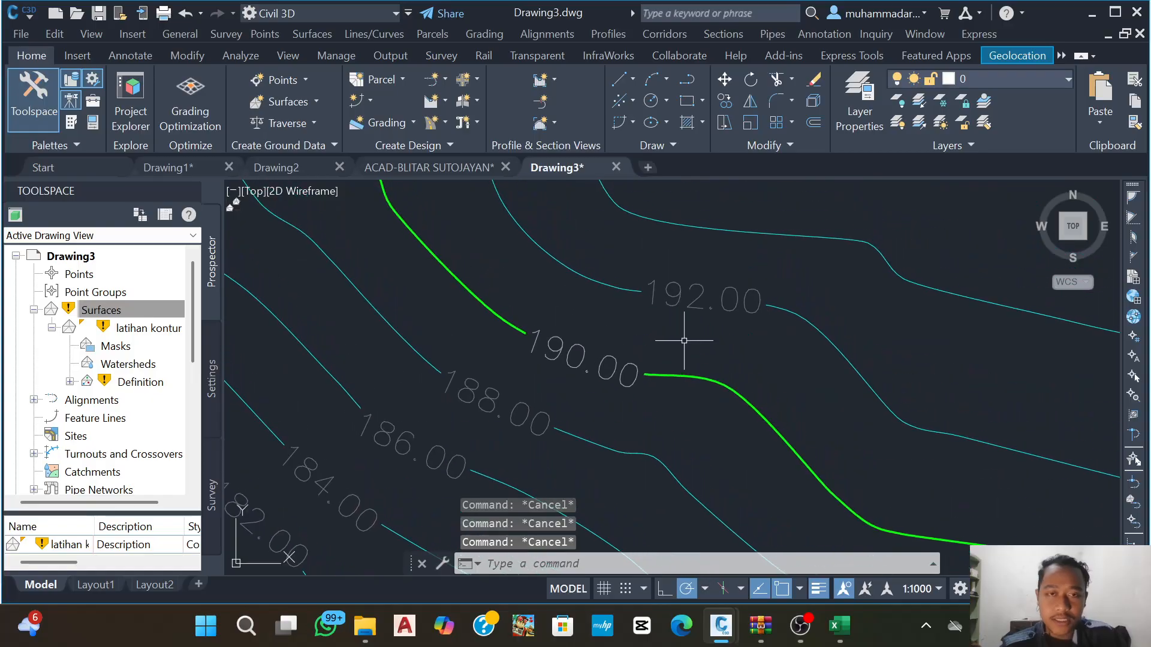
{"action": "scroll", "coordinate": [763, 334], "scroll_direction": "down", "scroll_amount": 5}
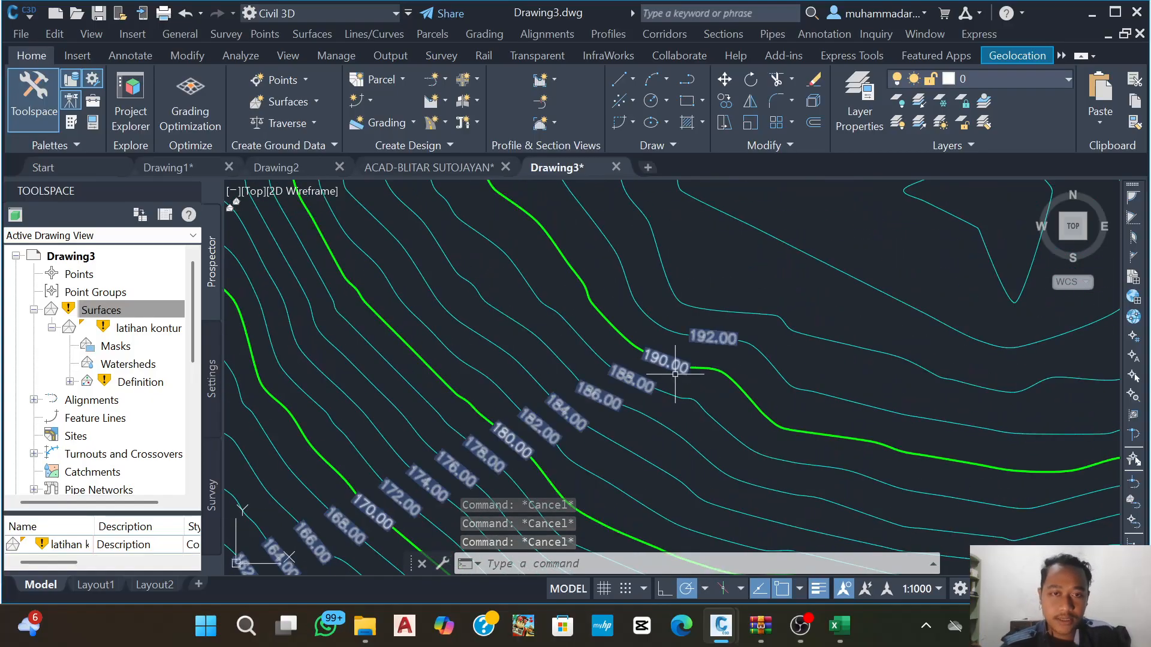
{"action": "scroll", "coordinate": [591, 283], "scroll_direction": "down", "scroll_amount": 6}
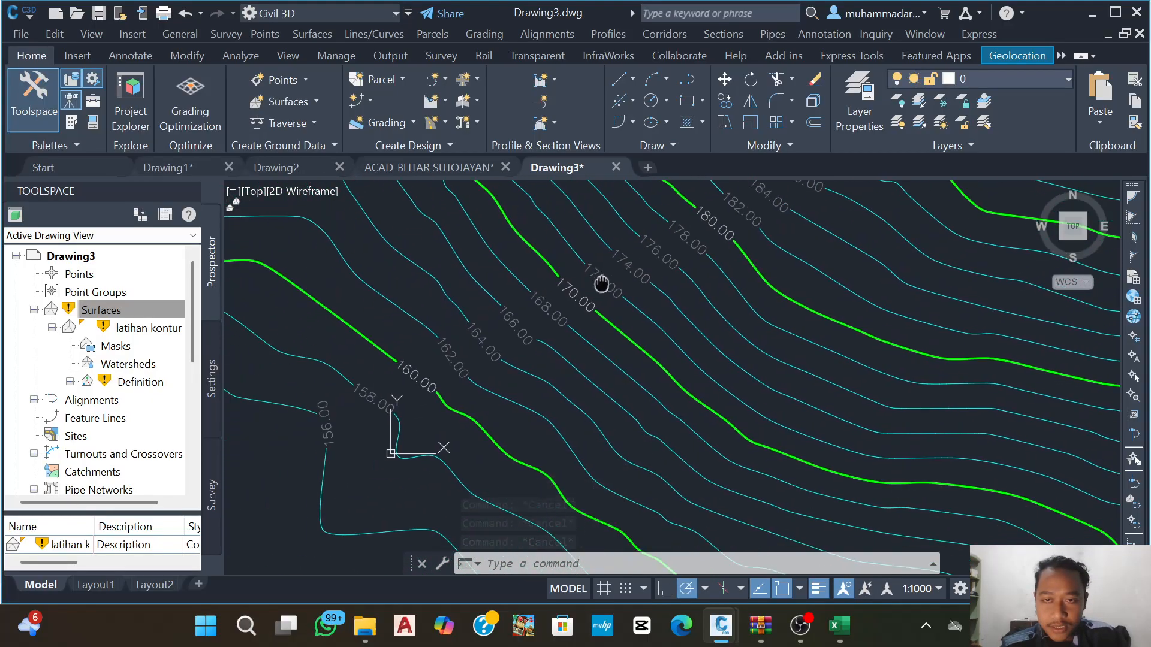
{"action": "scroll", "coordinate": [603, 308], "scroll_direction": "up", "scroll_amount": 5}
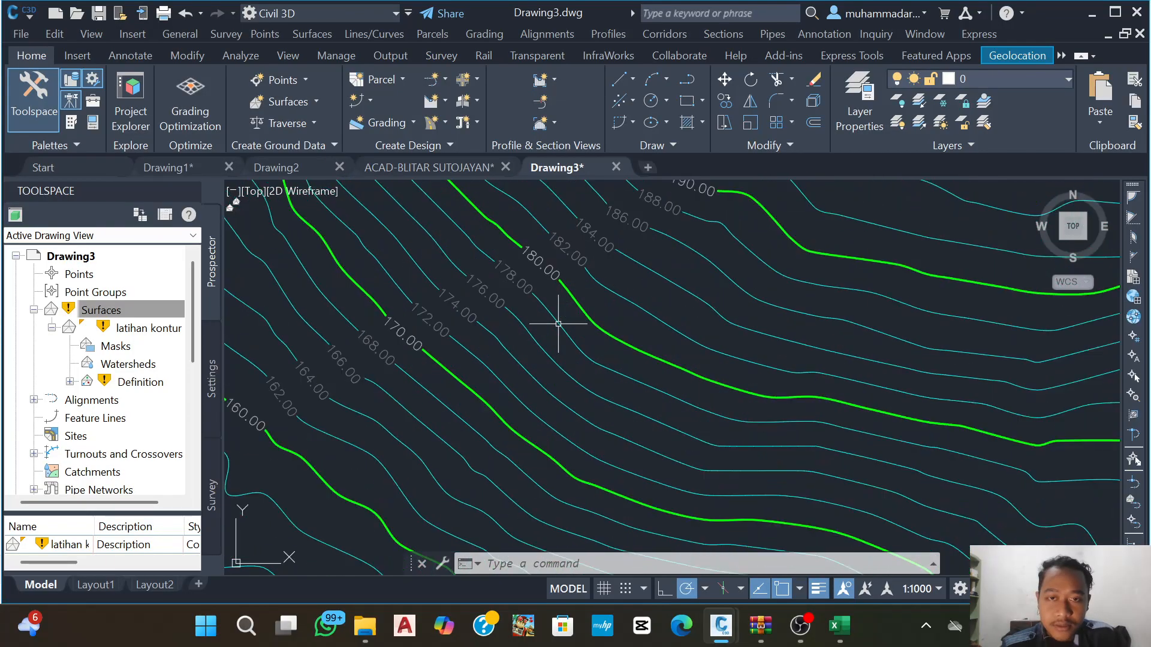
{"action": "scroll", "coordinate": [713, 321], "scroll_direction": "down", "scroll_amount": 4}
{"action": "scroll", "coordinate": [713, 321], "scroll_direction": "down", "scroll_amount": 2}
{"action": "middle_click_drag", "start_coordinate": [699, 323], "coordinate": [688, 411]}
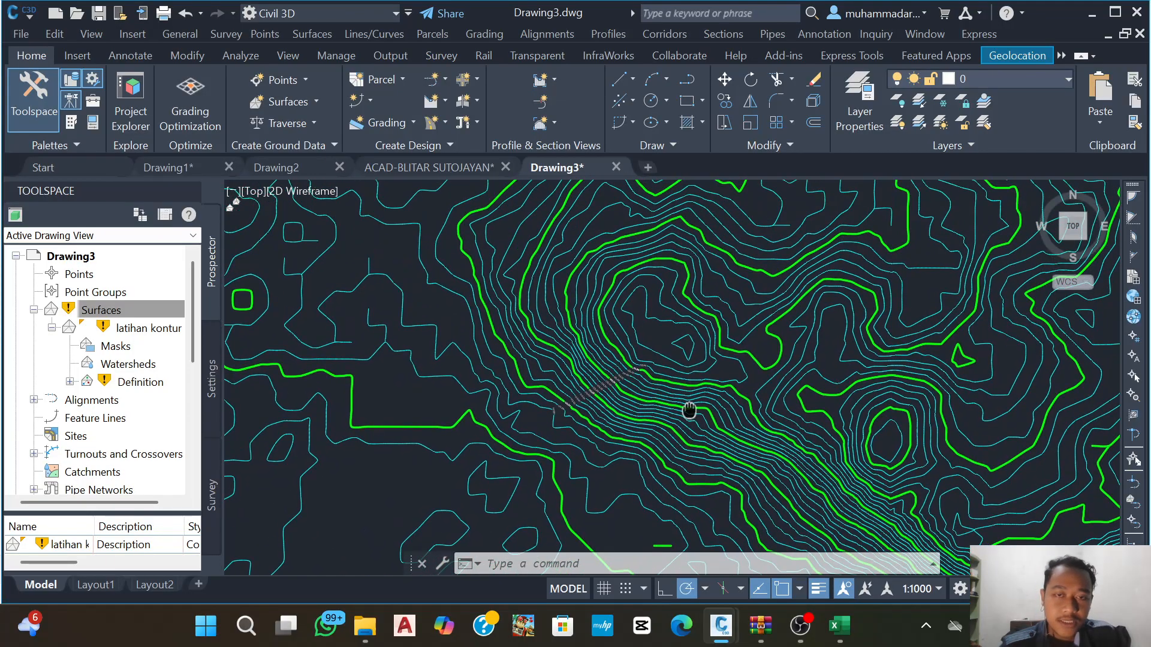
{"action": "middle_click_drag", "start_coordinate": [606, 411], "coordinate": [633, 309]}
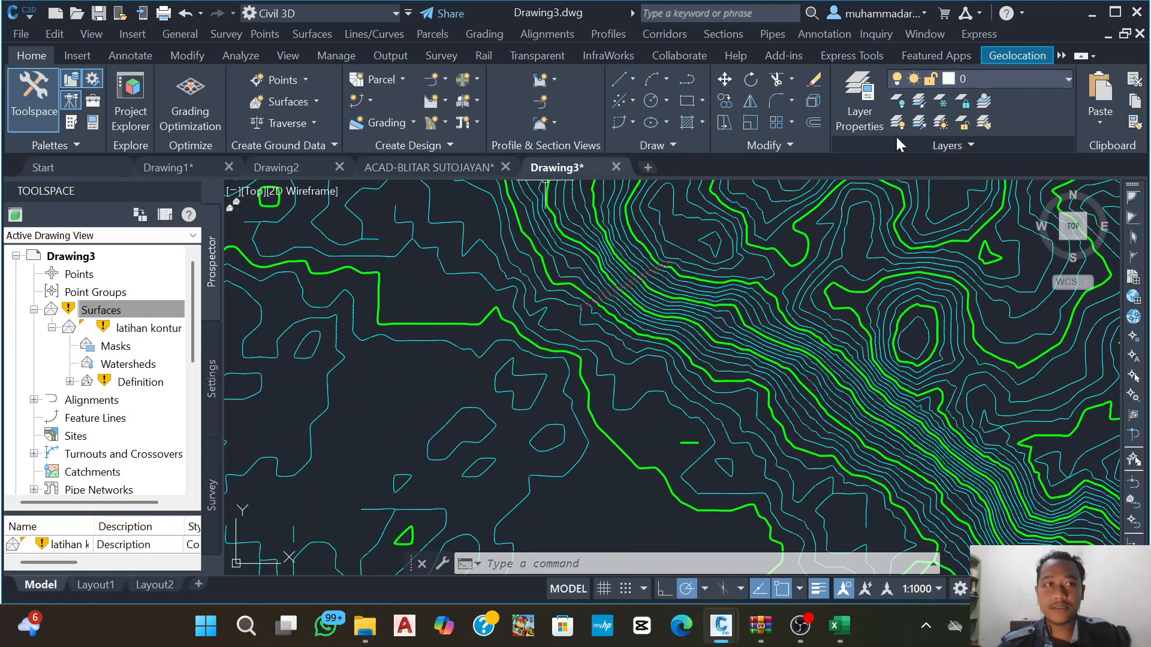
- Minimize the Civil 3D drawing and the latihan Point workbook to reach the desktop
{"action": "left_click", "coordinate": [1091, 12]}
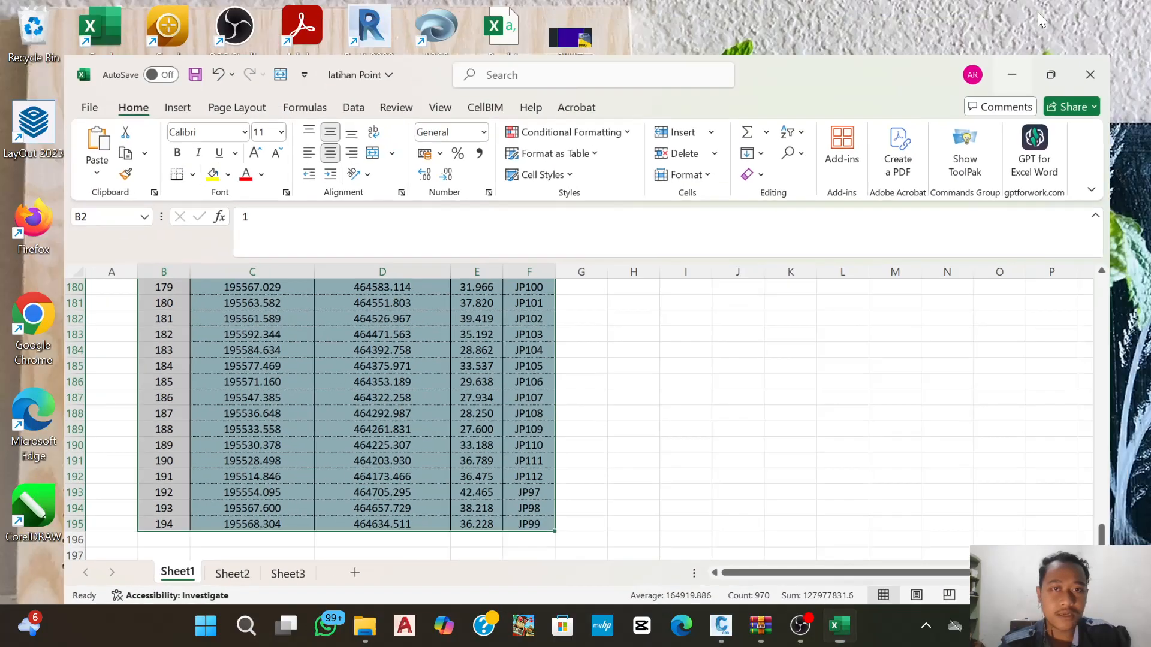
{"action": "left_click", "coordinate": [1011, 74]}
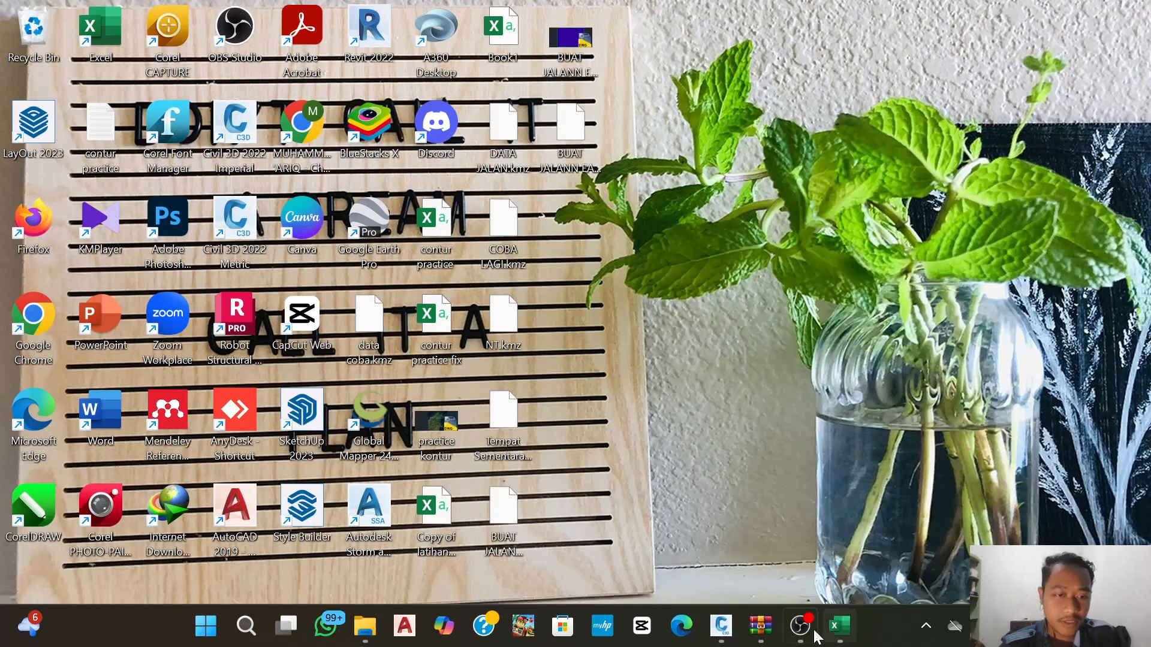